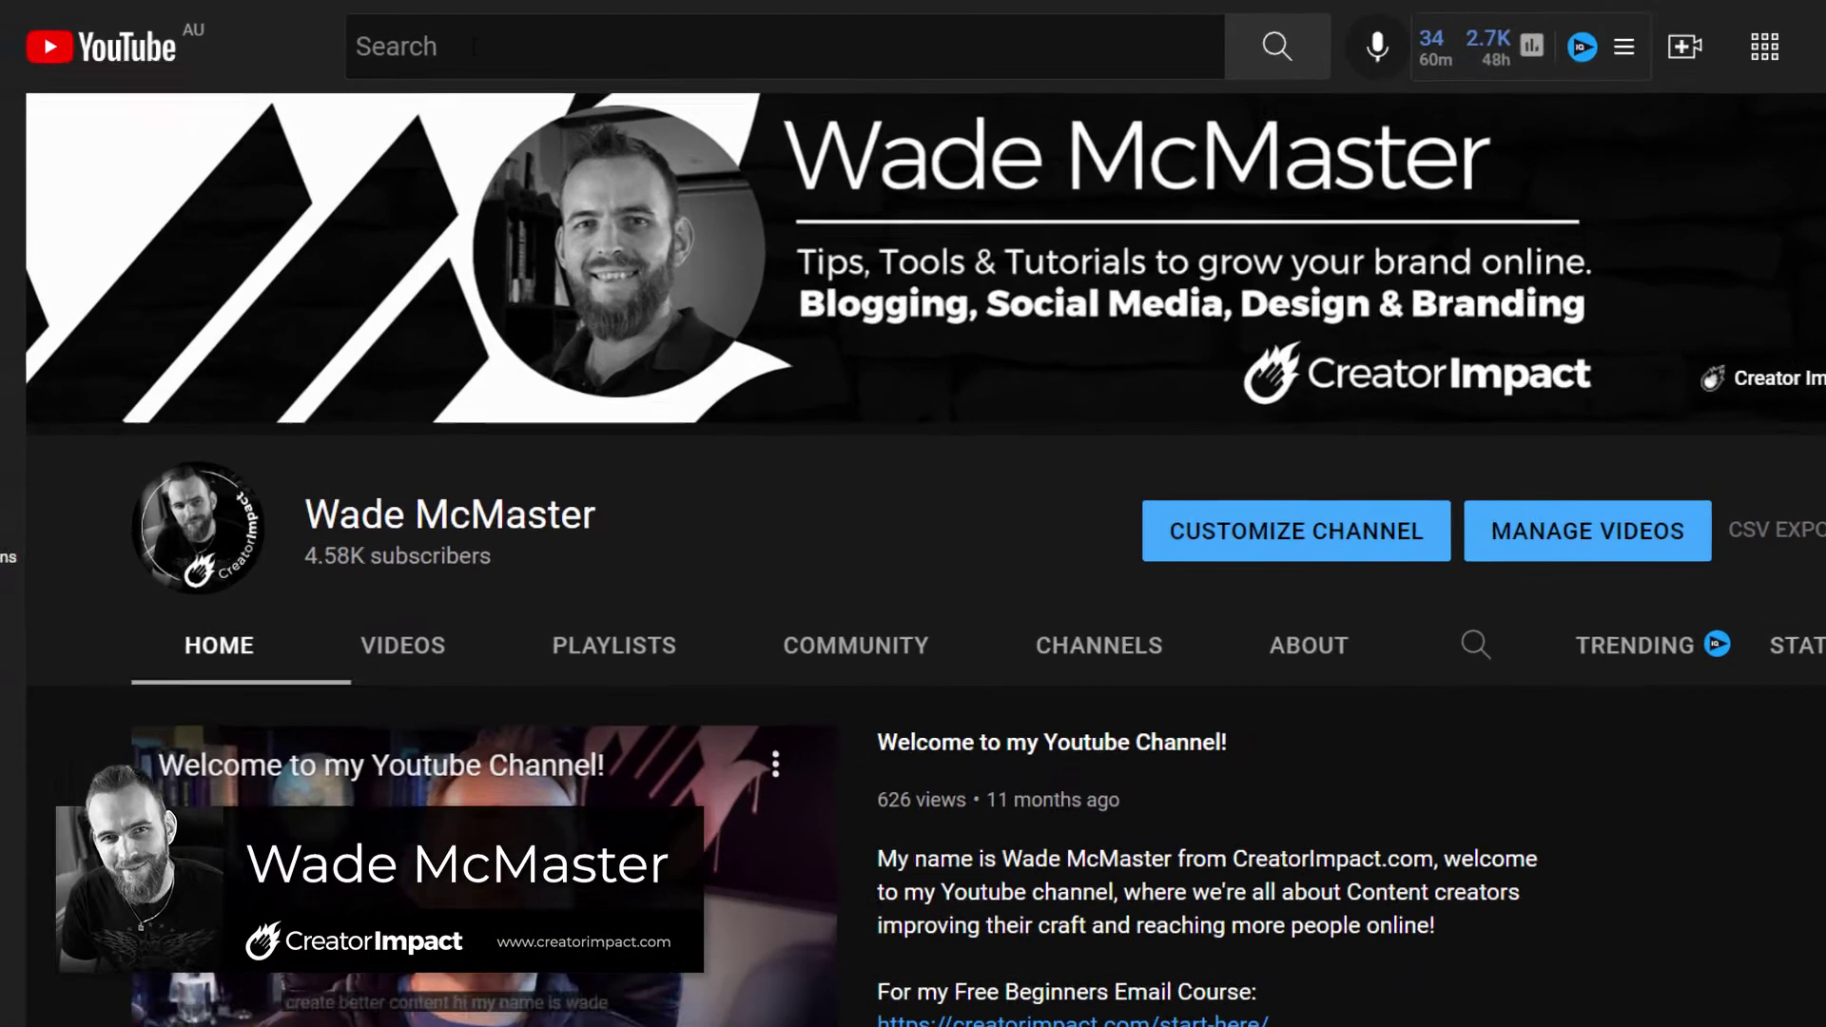
Search YouTube for "Divi" to load its results with the vidIQ keyword score
click(489, 48)
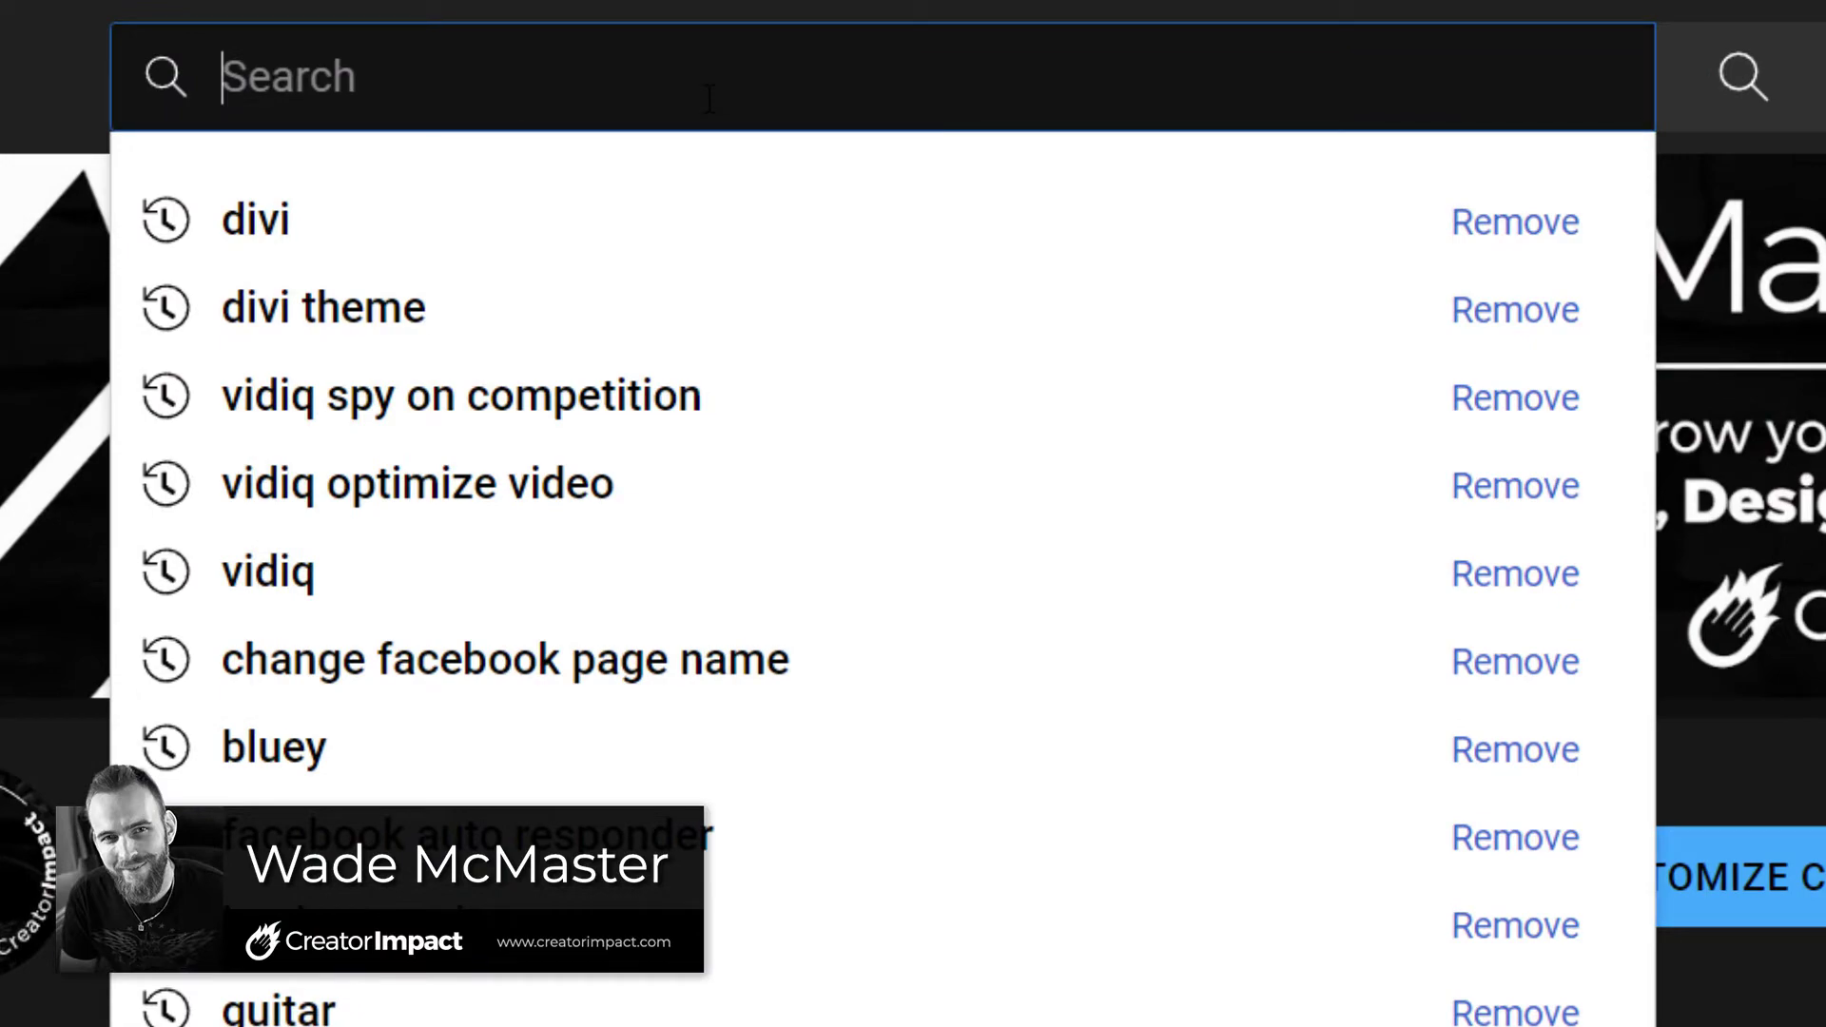
text(Divi)
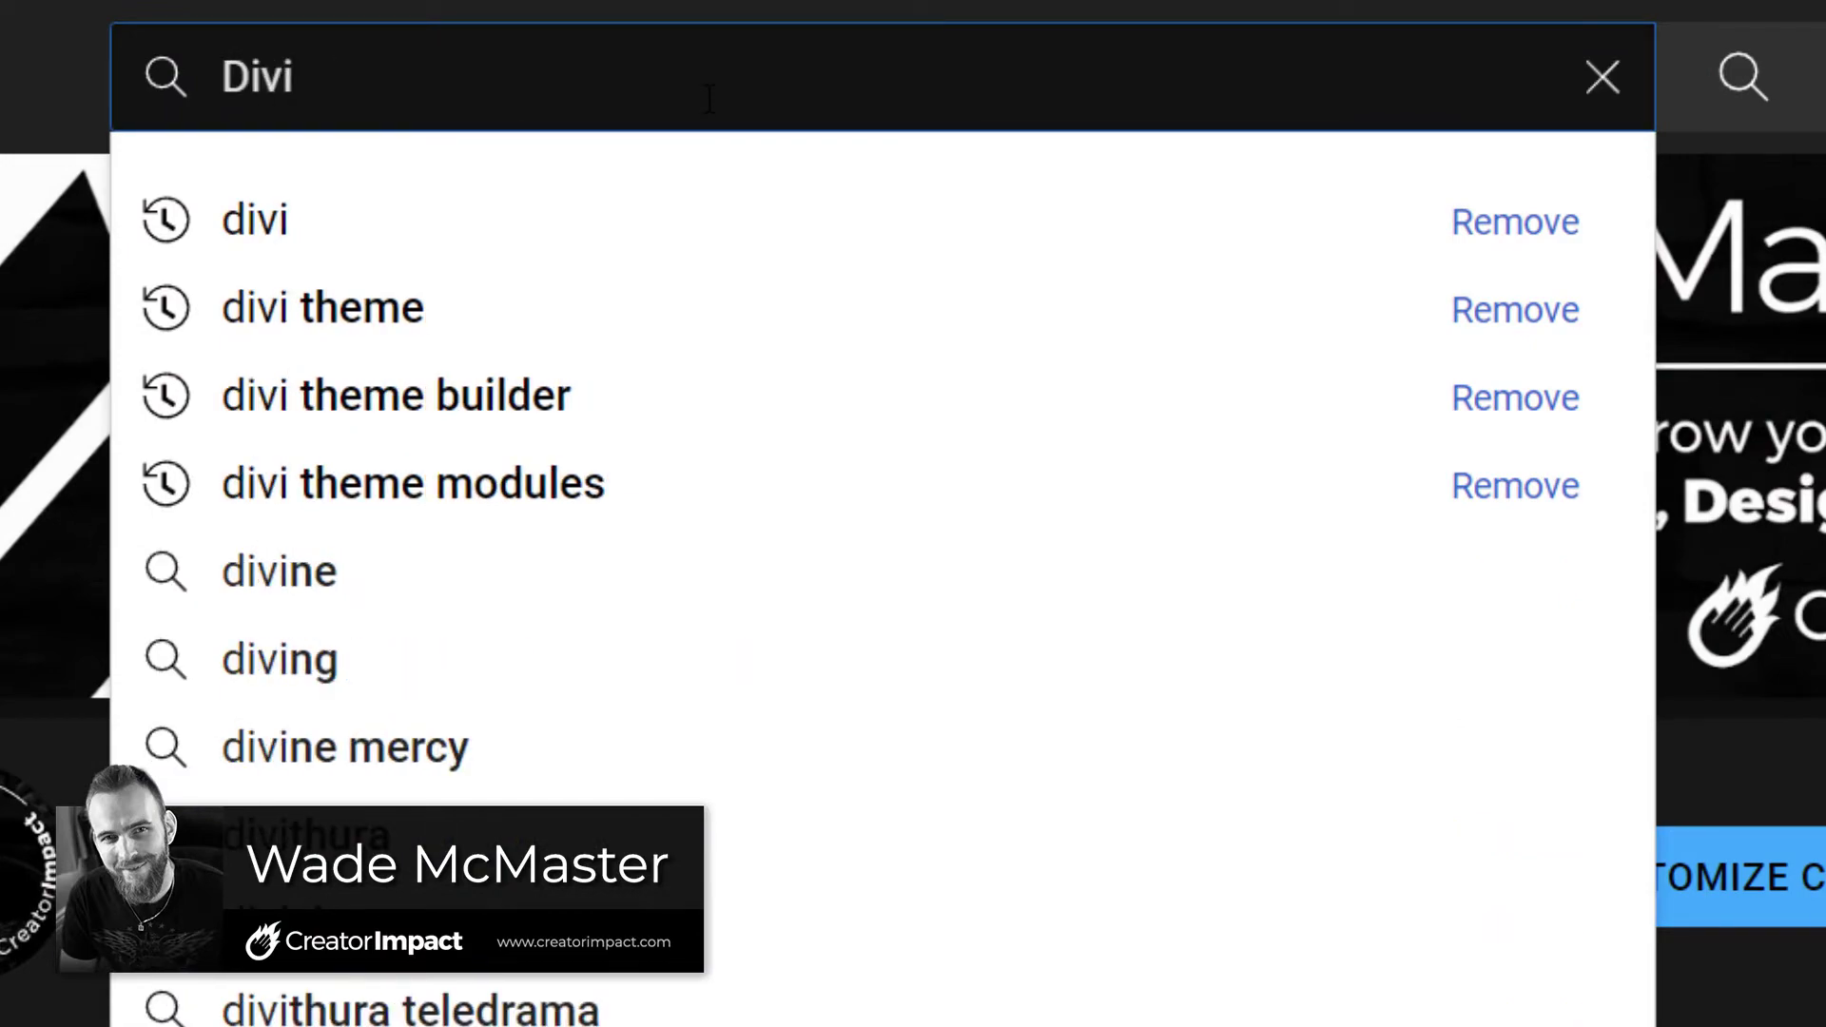
key(Return)
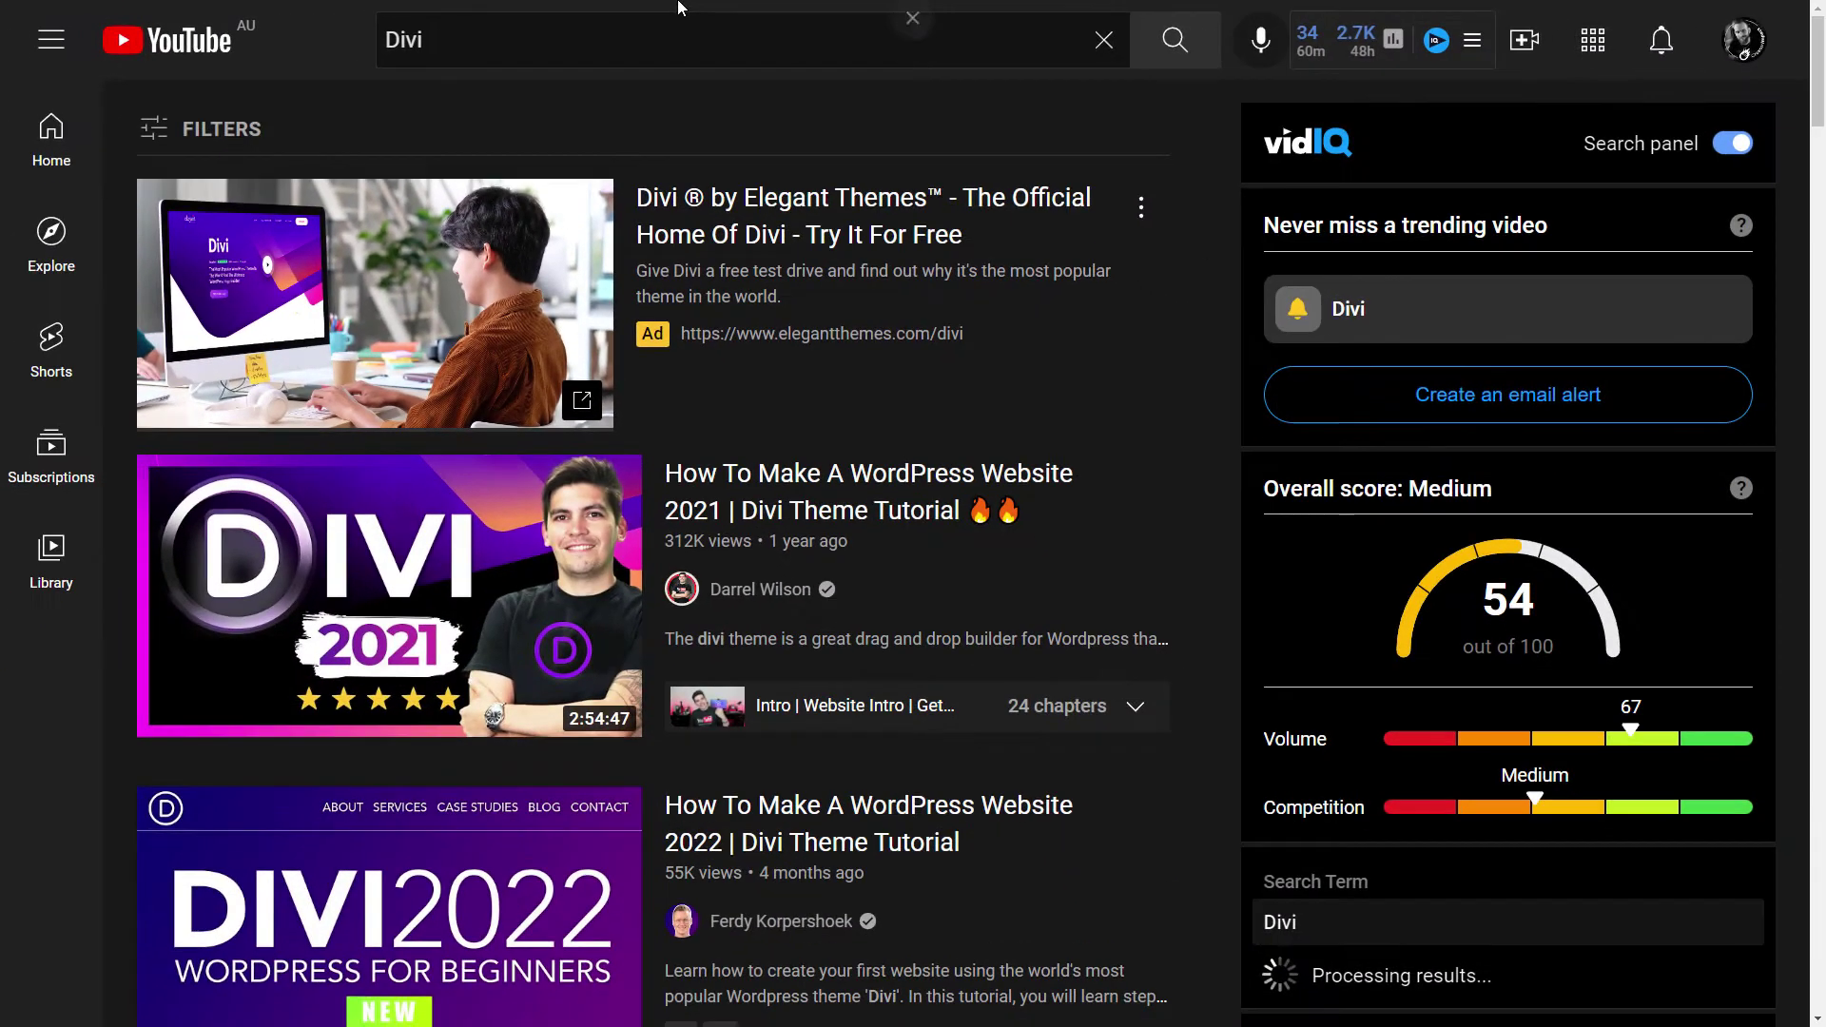
Glance at realtime channel stats, then scroll the vidIQ Divi panel (volume 67, medium competition)
click(1351, 40)
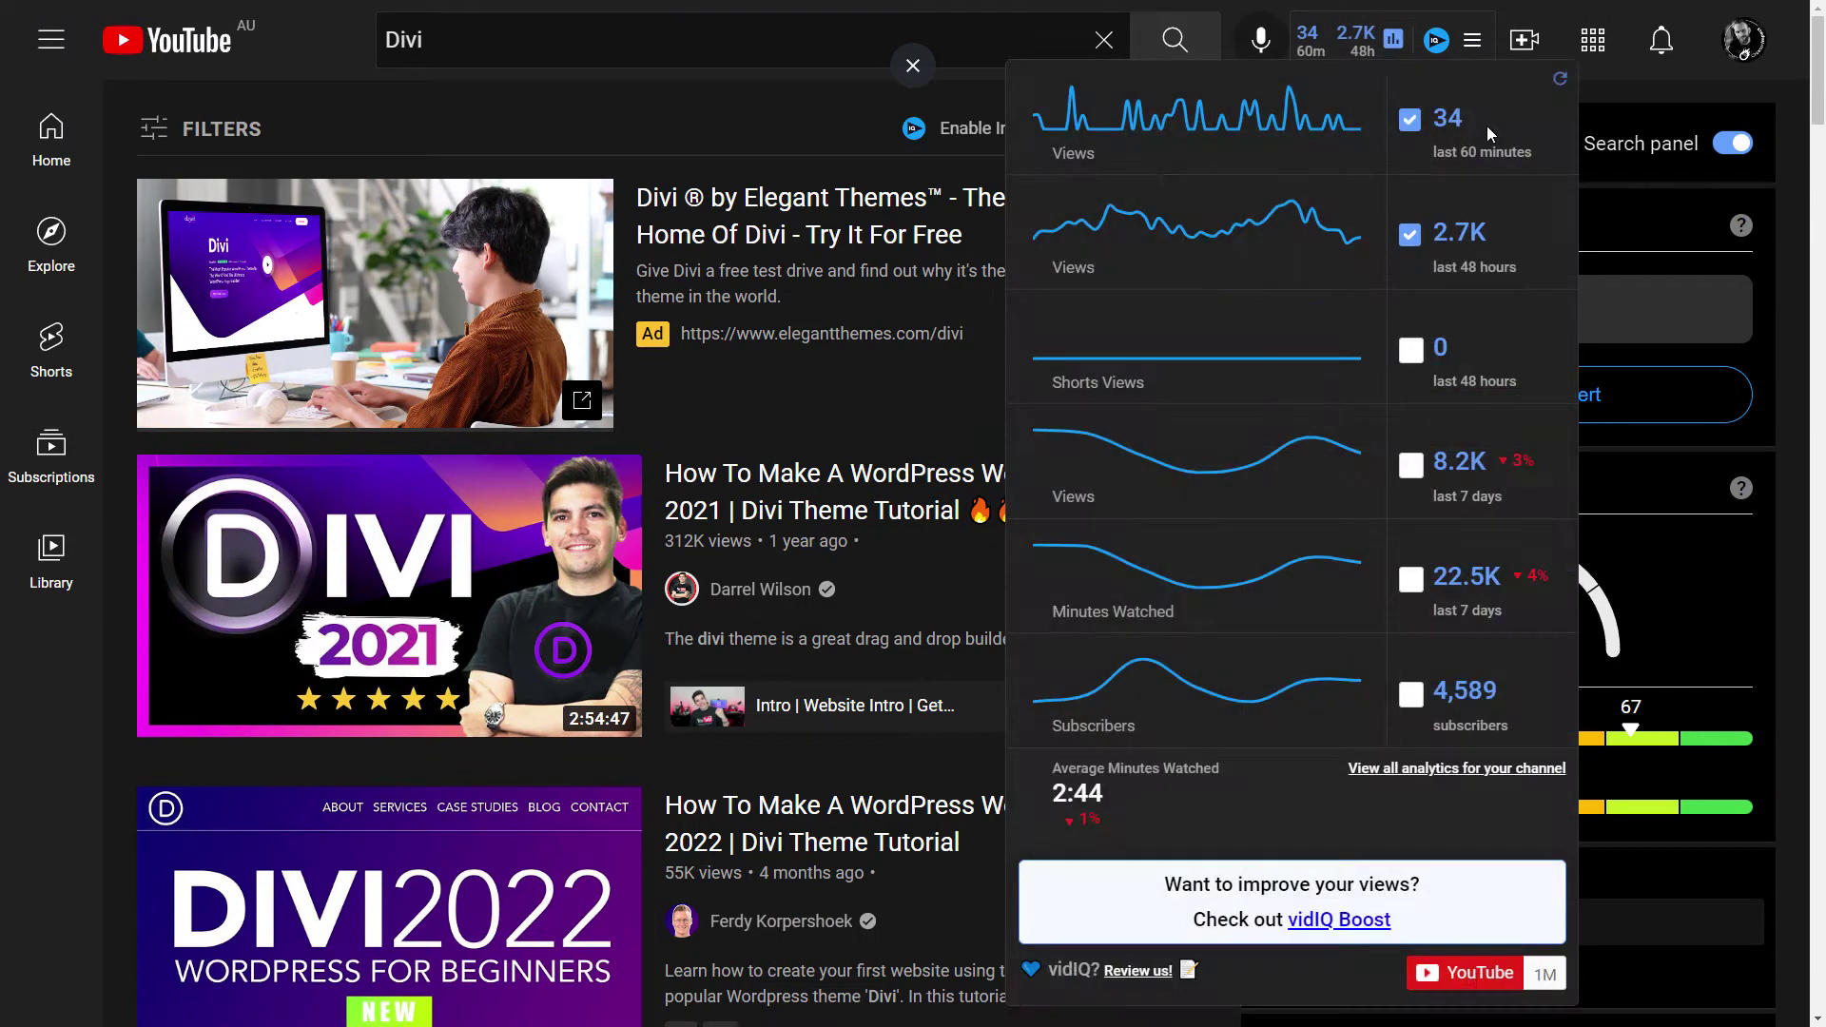
click(1657, 447)
scroll(1523, 302, down, 2)
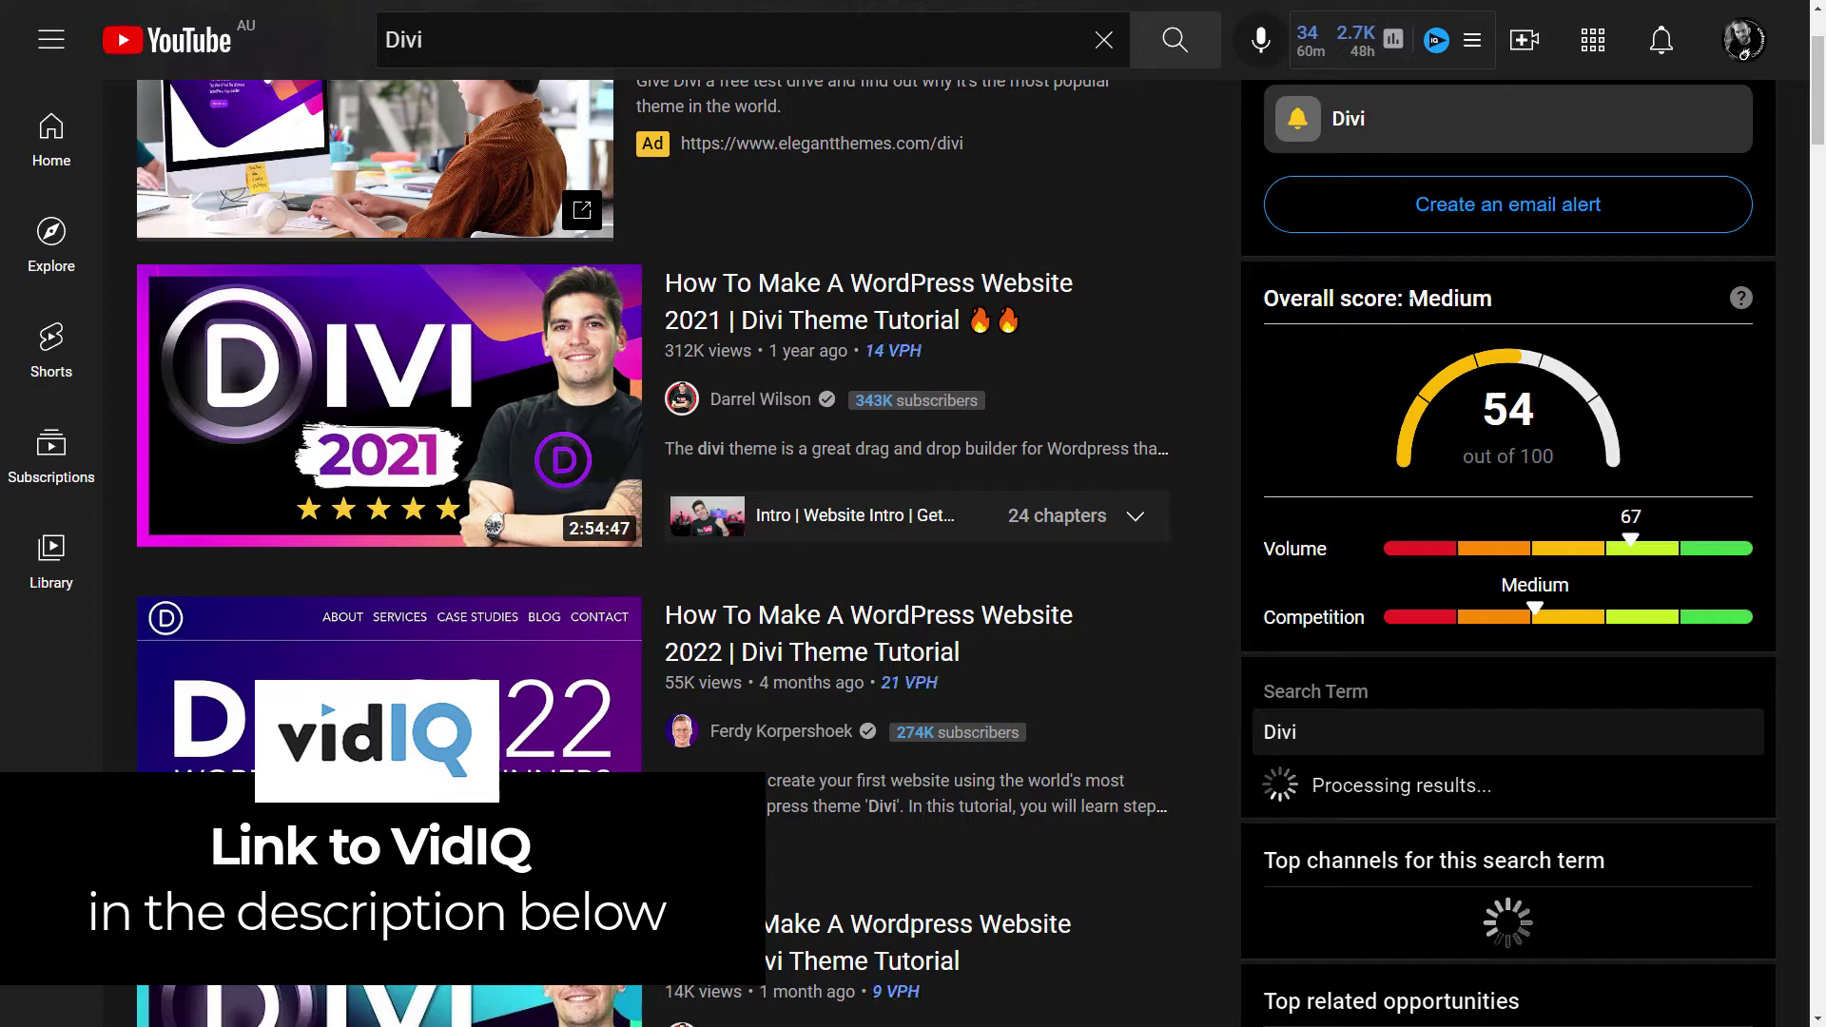
scroll(1376, 285, down, 3)
scroll(1567, 487, down, 4)
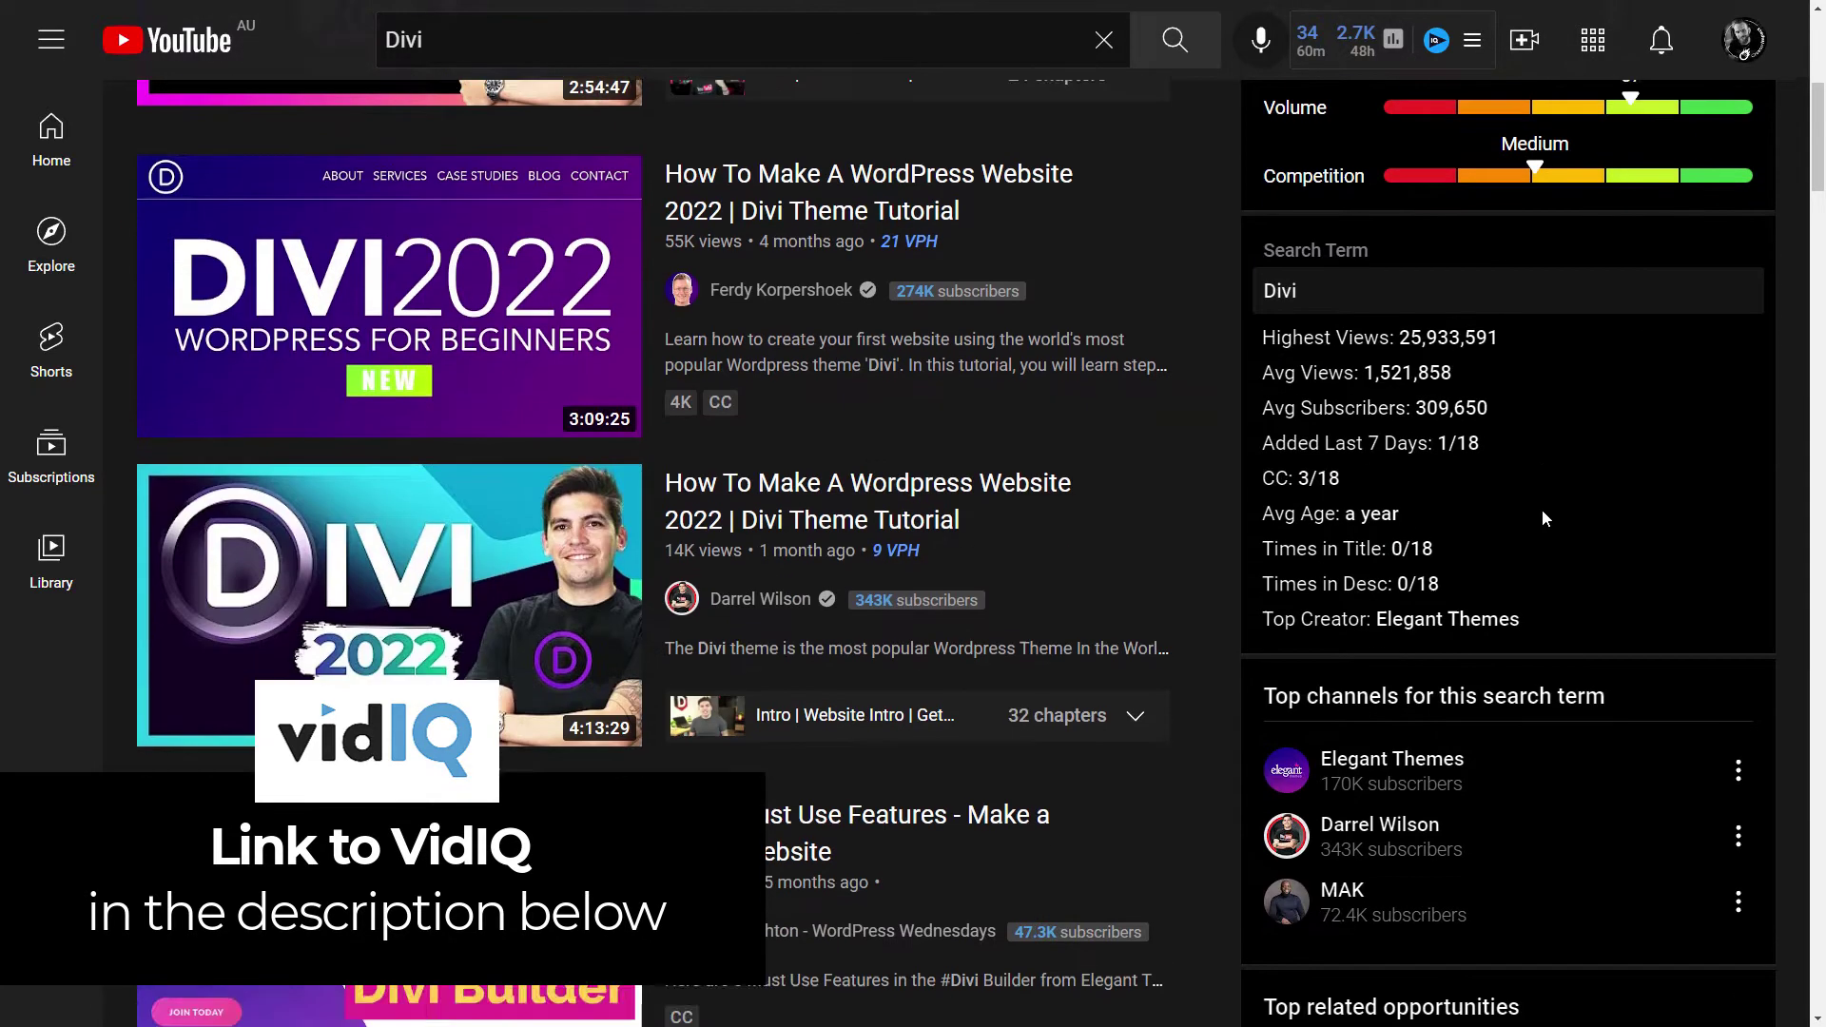
drag(1274, 471, 1630, 464)
scroll(1617, 458, down, 1)
scroll(1616, 458, down, 1)
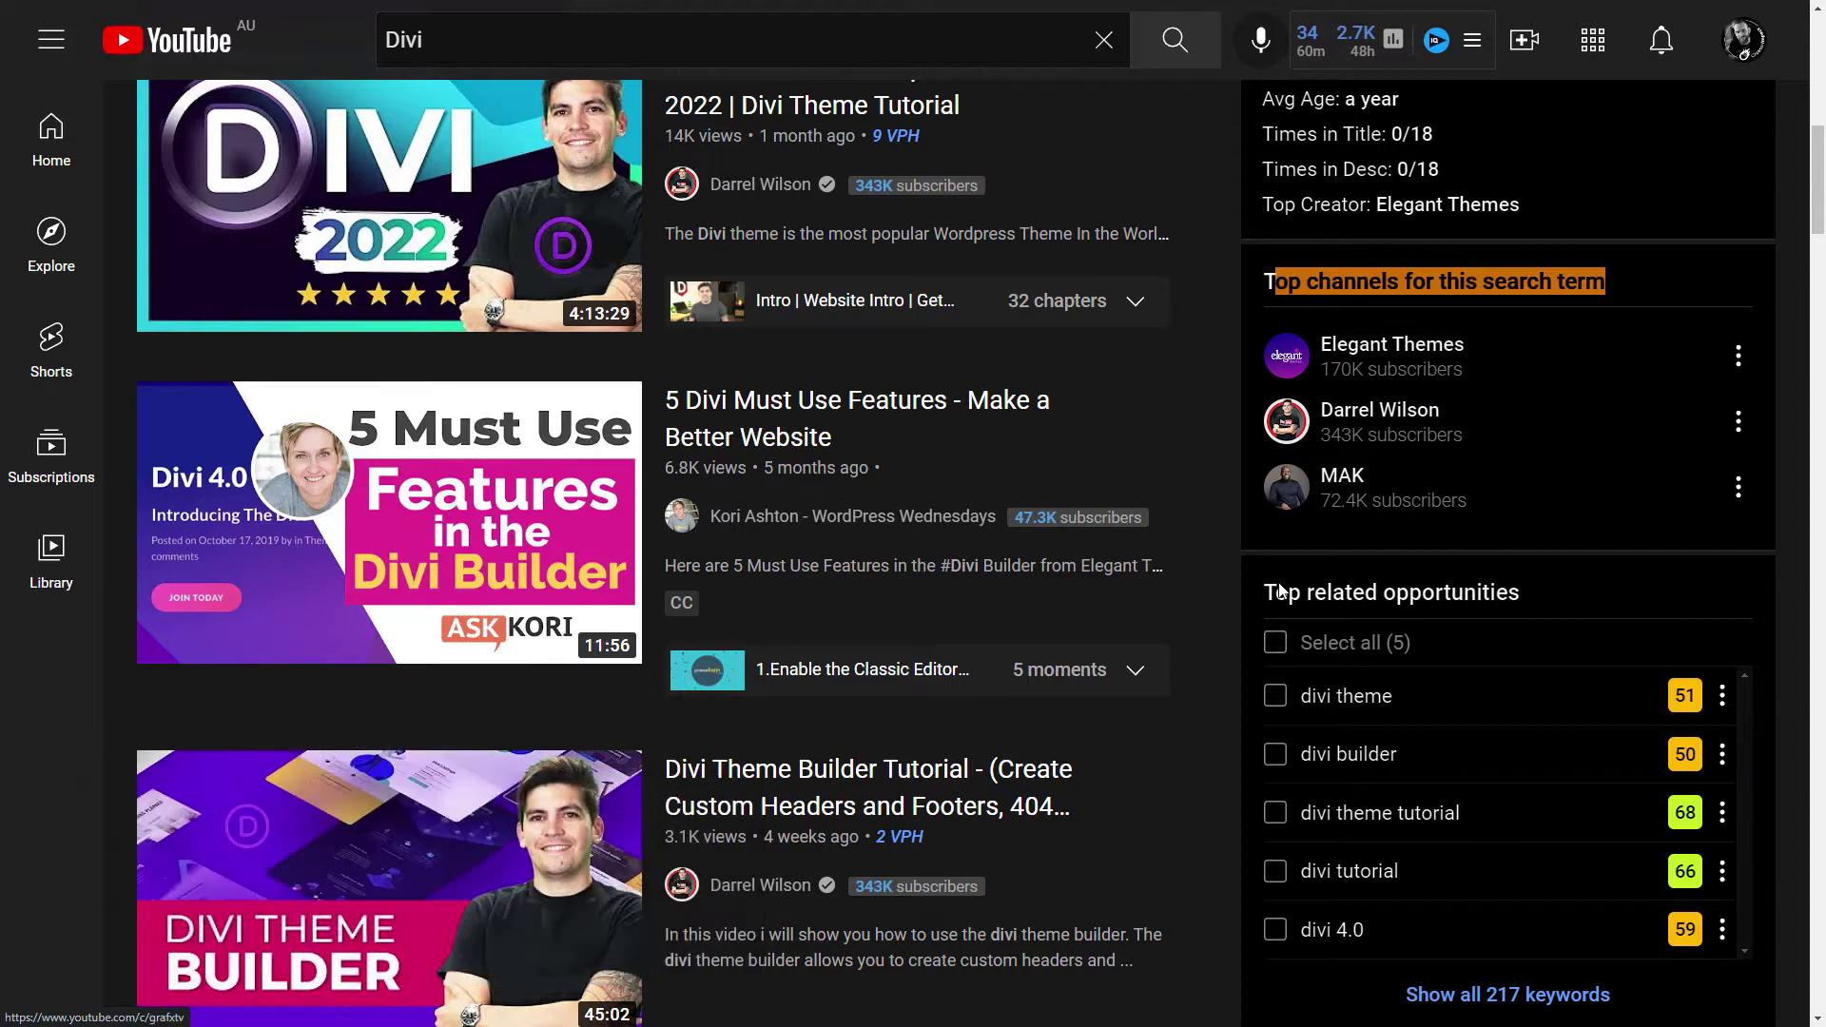
scroll(1013, 669, up, 10)
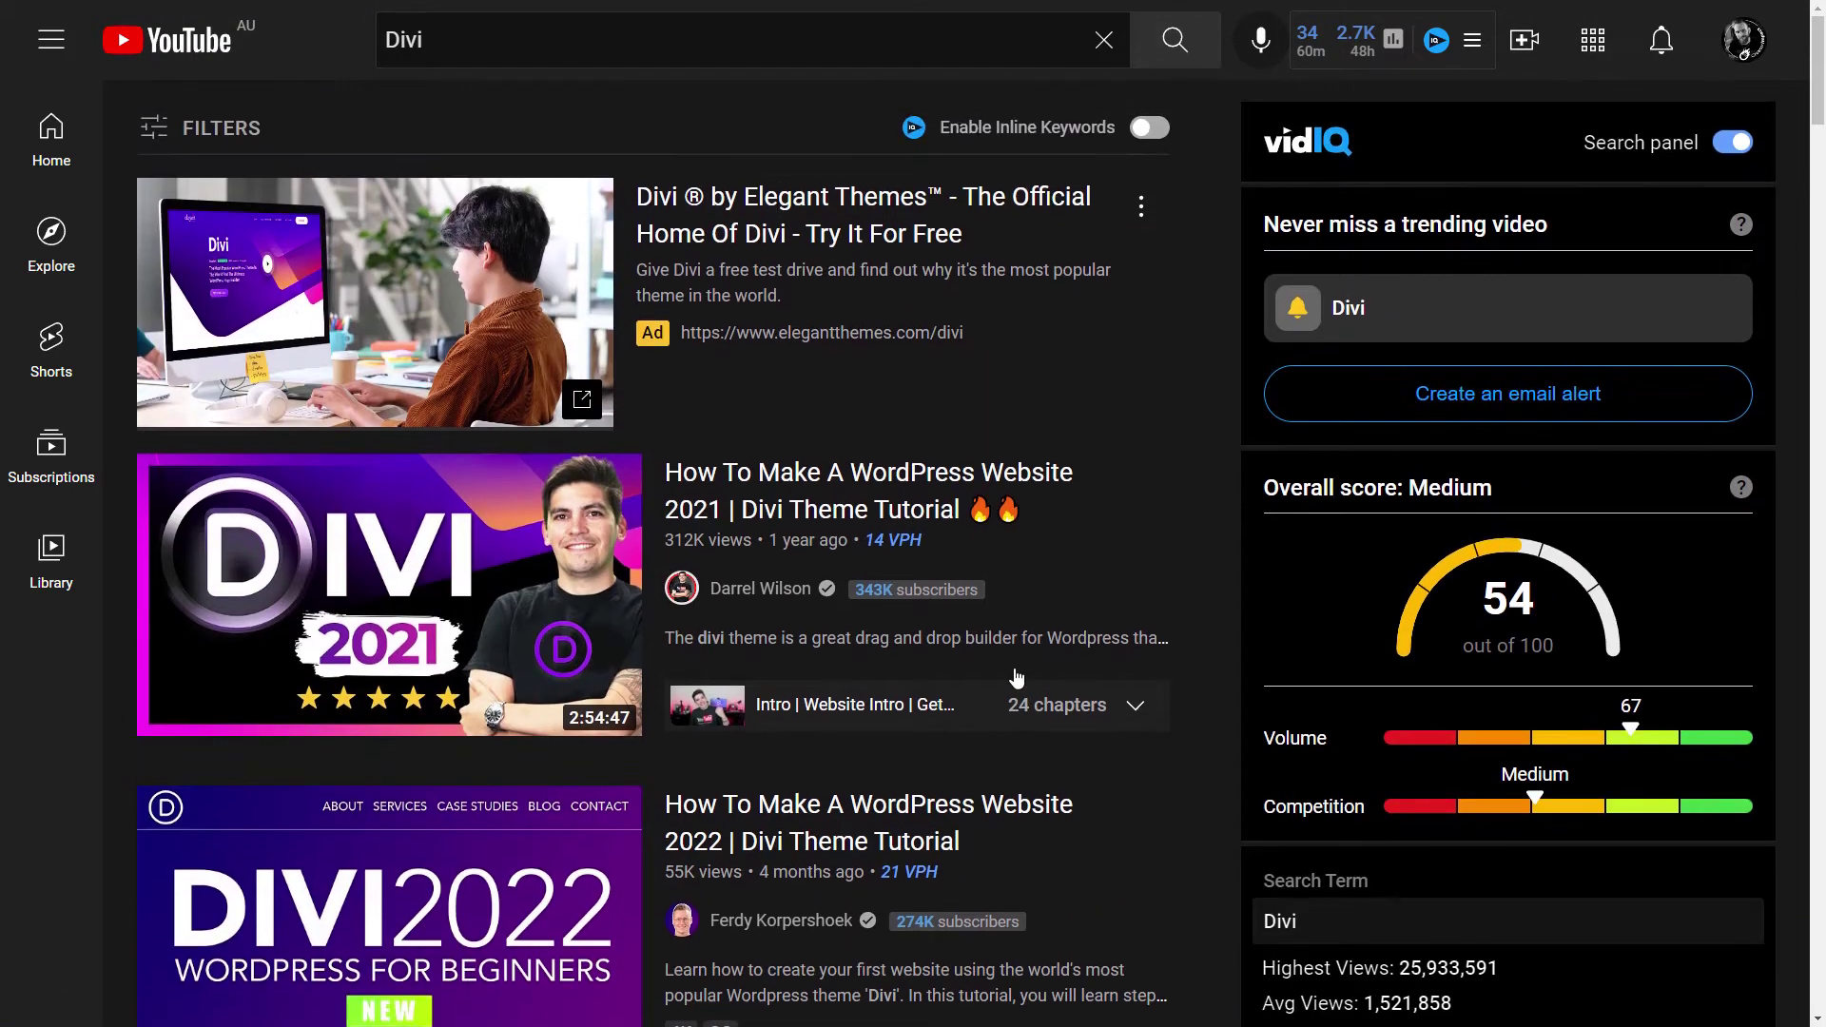
scroll(1001, 611, down, 4)
scroll(1002, 612, up, 4)
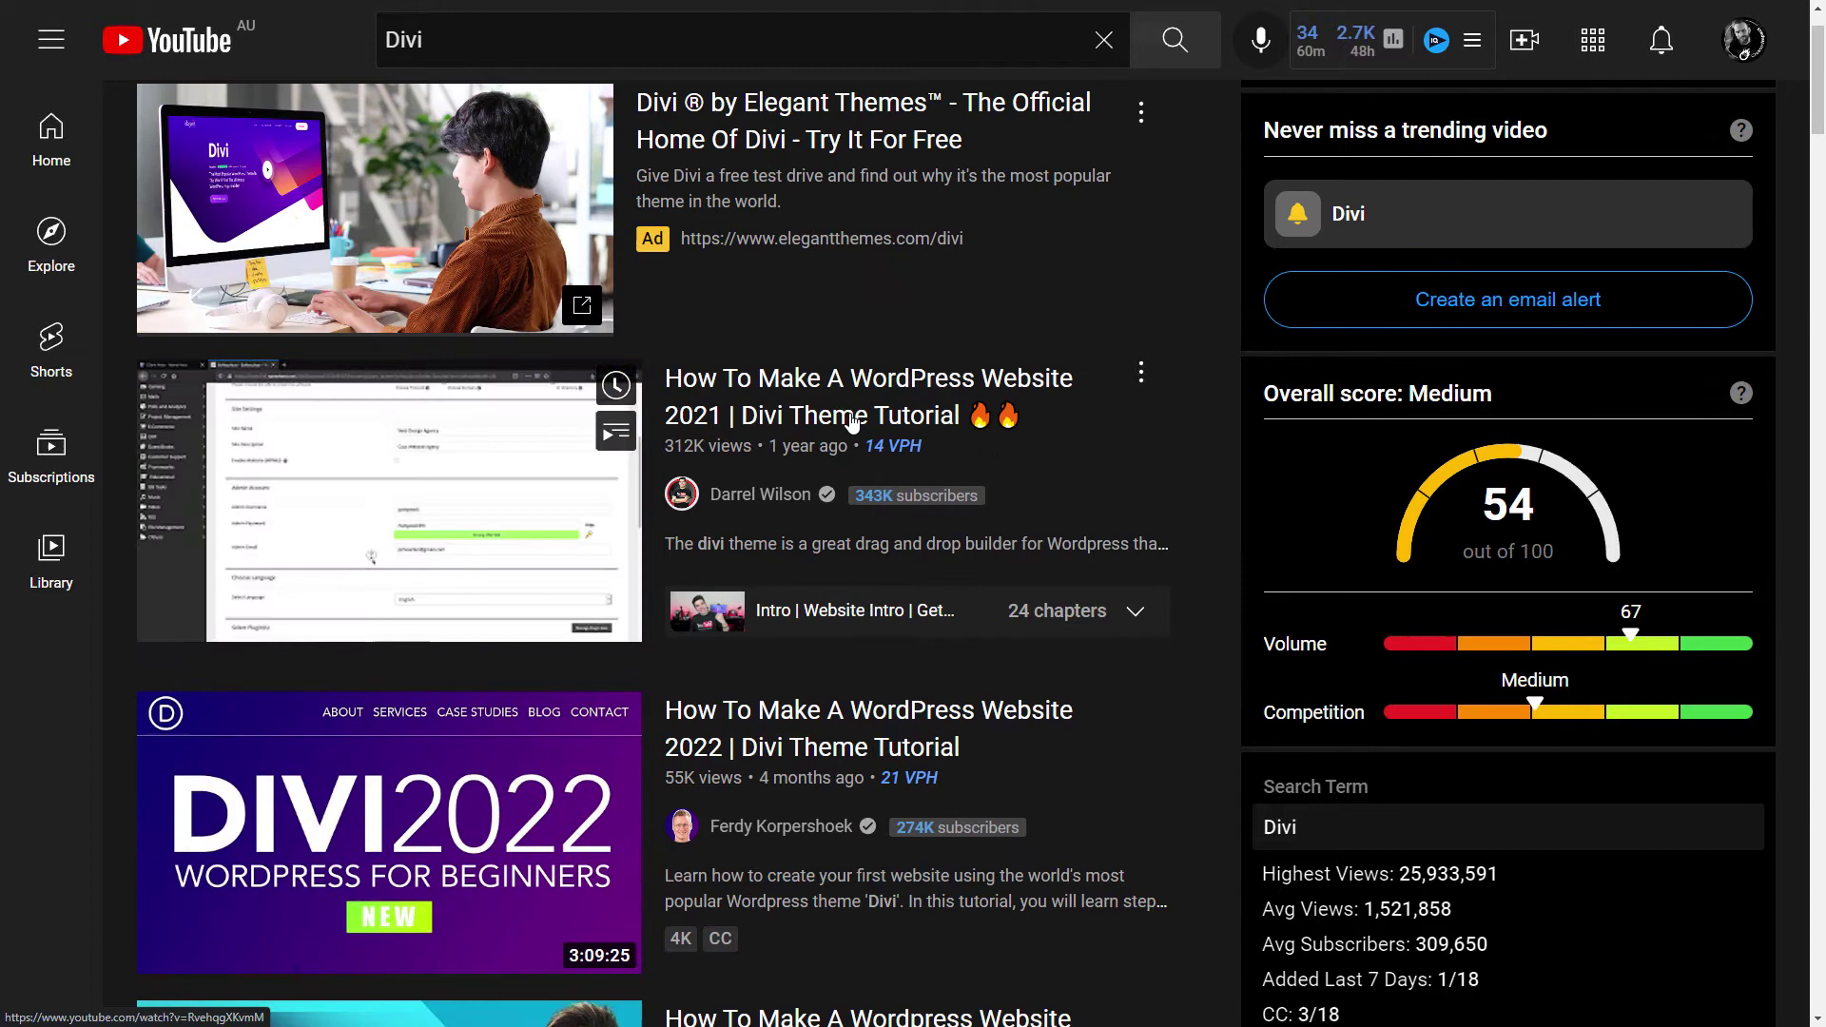
Open the 2021 Divi Theme Tutorial video from the search results
click(942, 466)
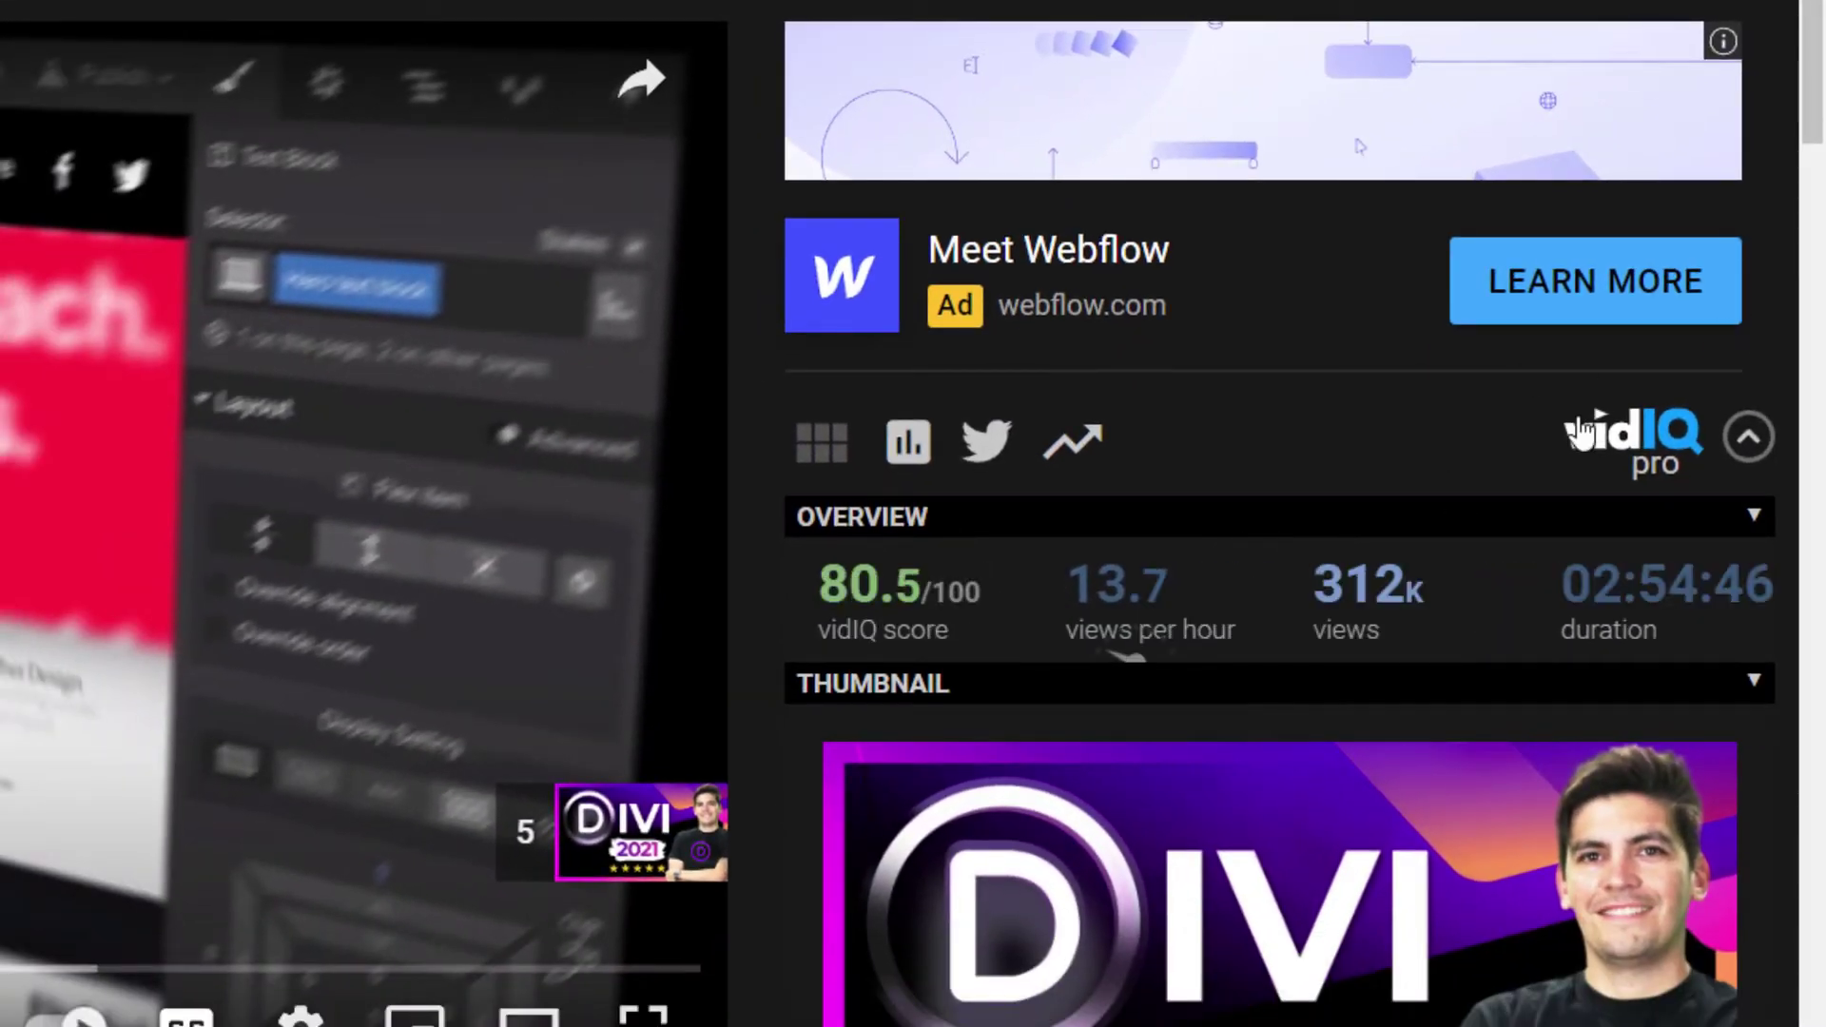
mouse_move(908, 585)
drag(894, 582, 955, 569)
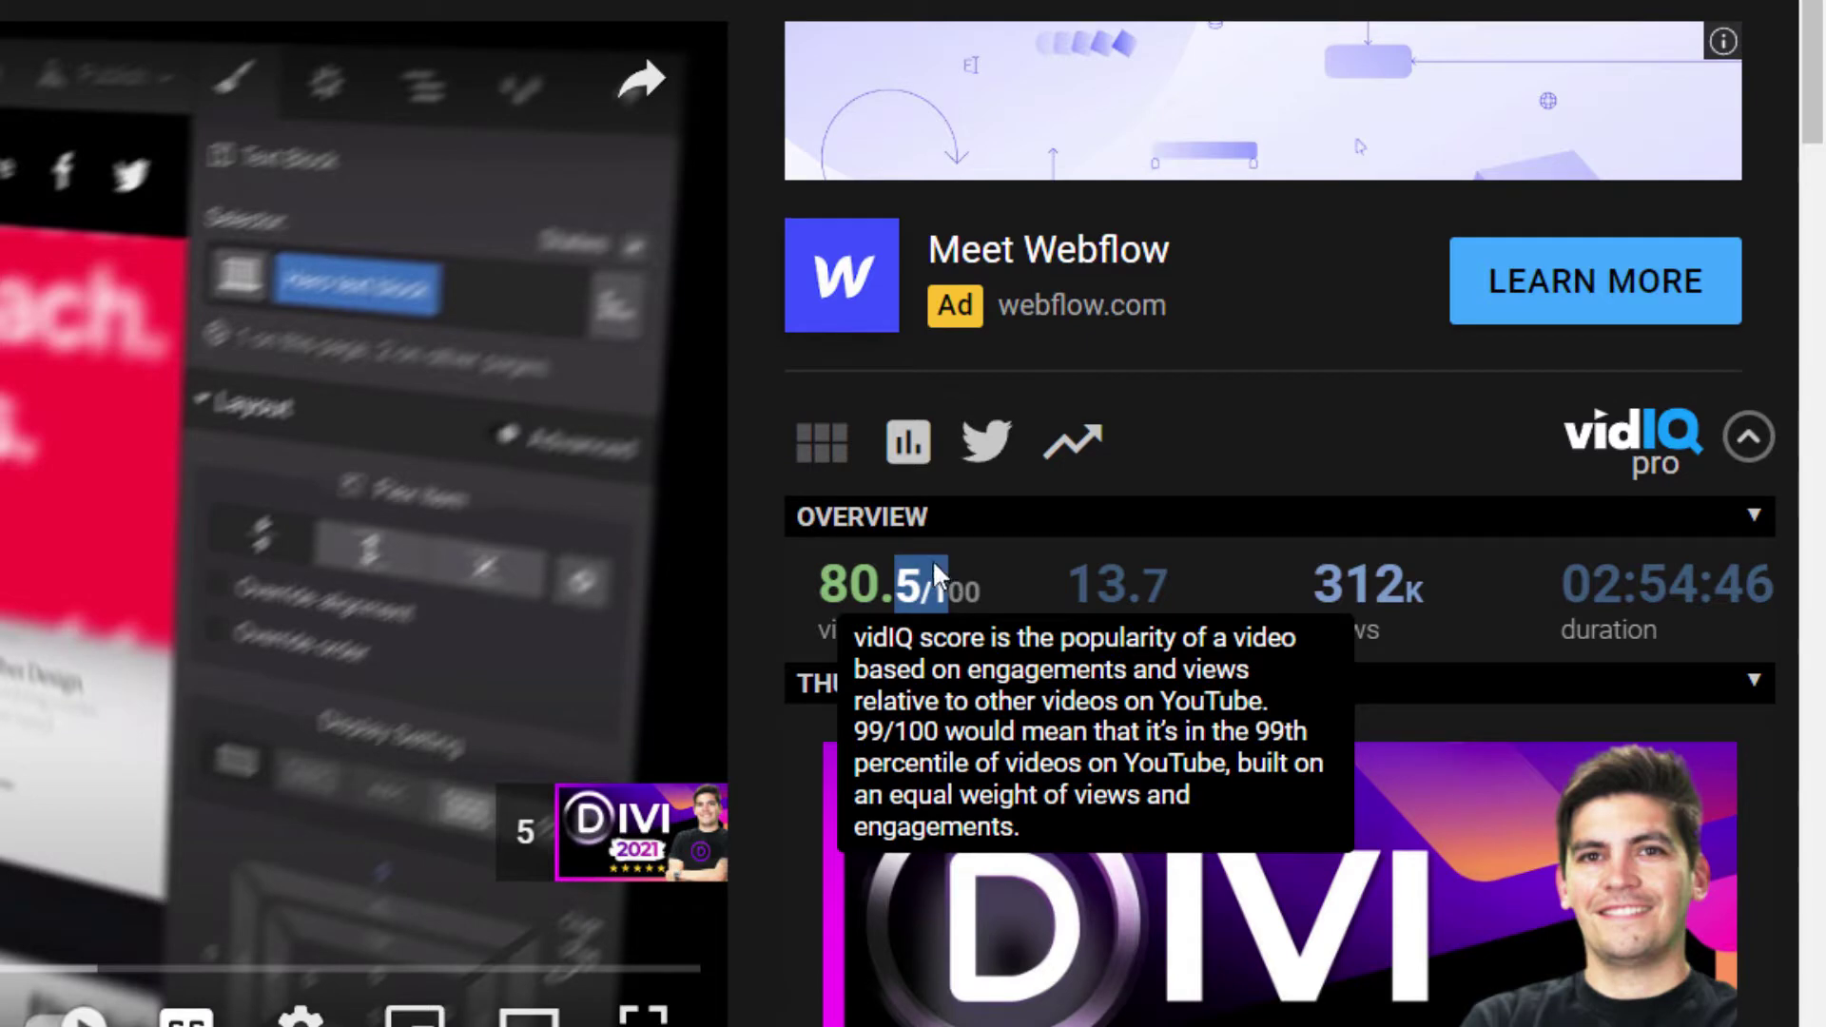
click(856, 577)
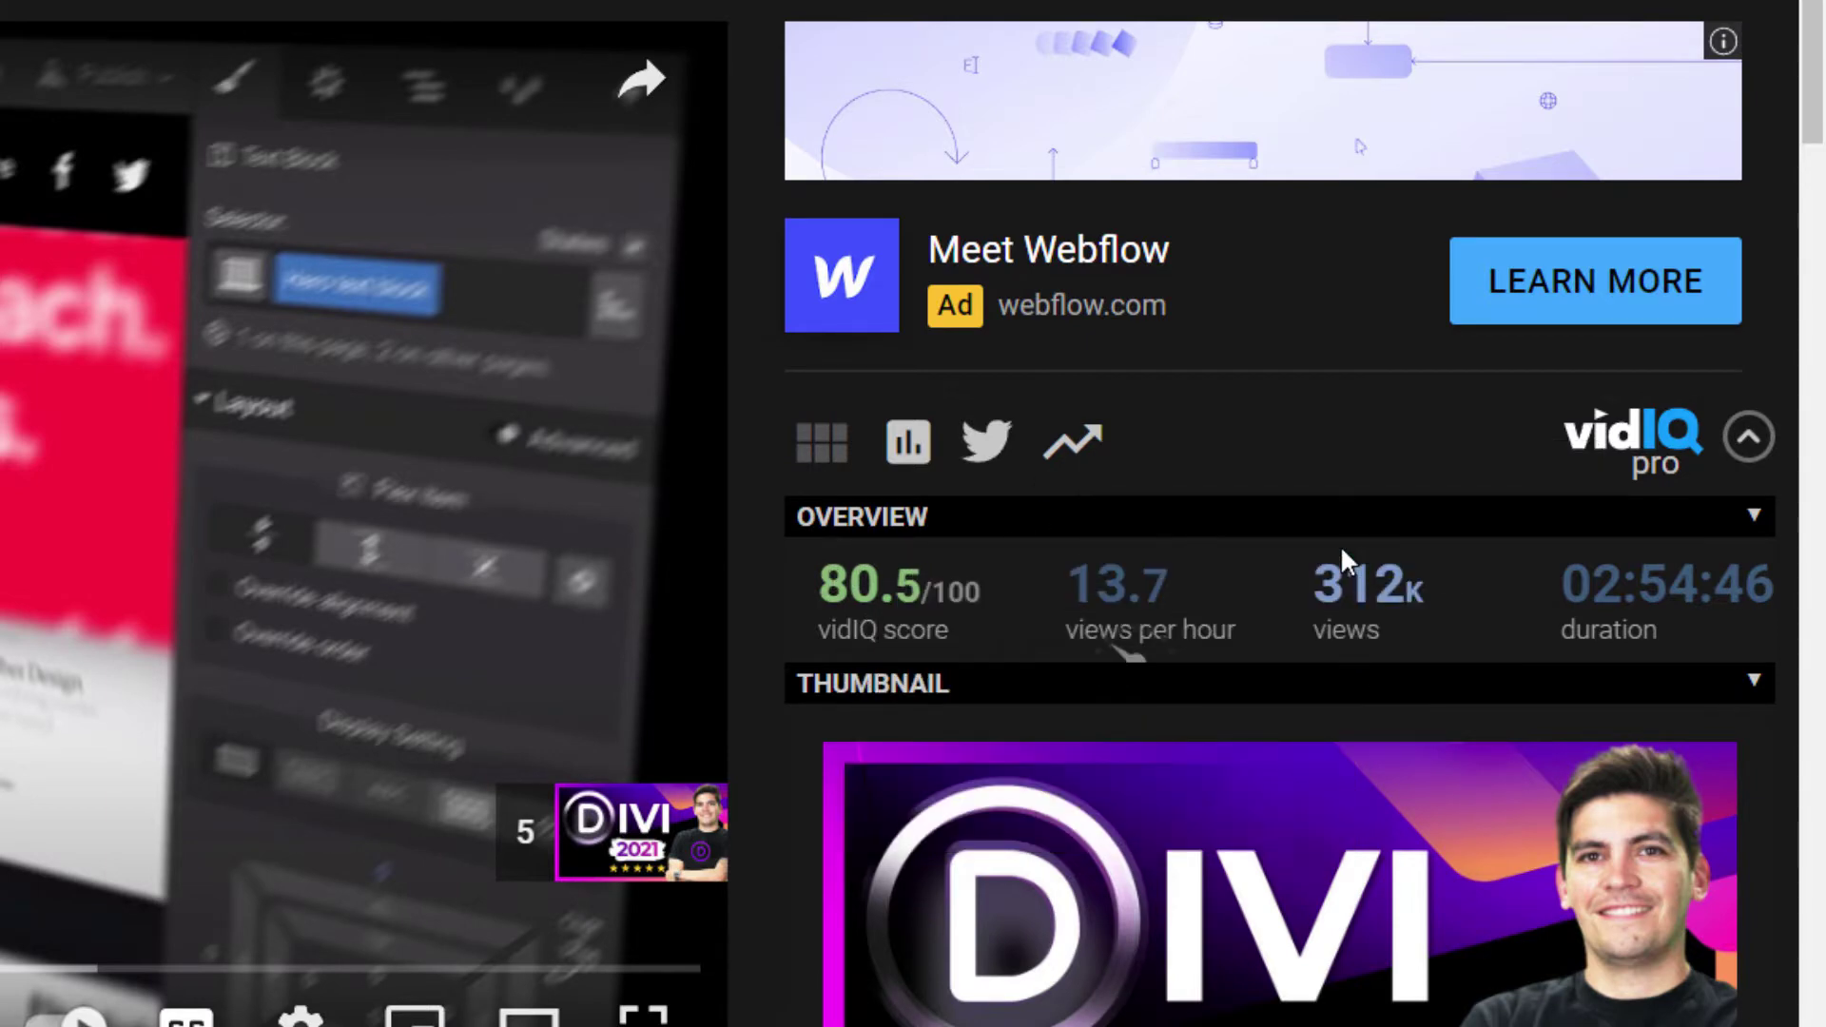
Scroll the vidIQ sidebar to SEO: score 96.2, 328-word description, 18 links, 3 end screens
mouse_move(1507, 917)
scroll(1507, 918, down, 3)
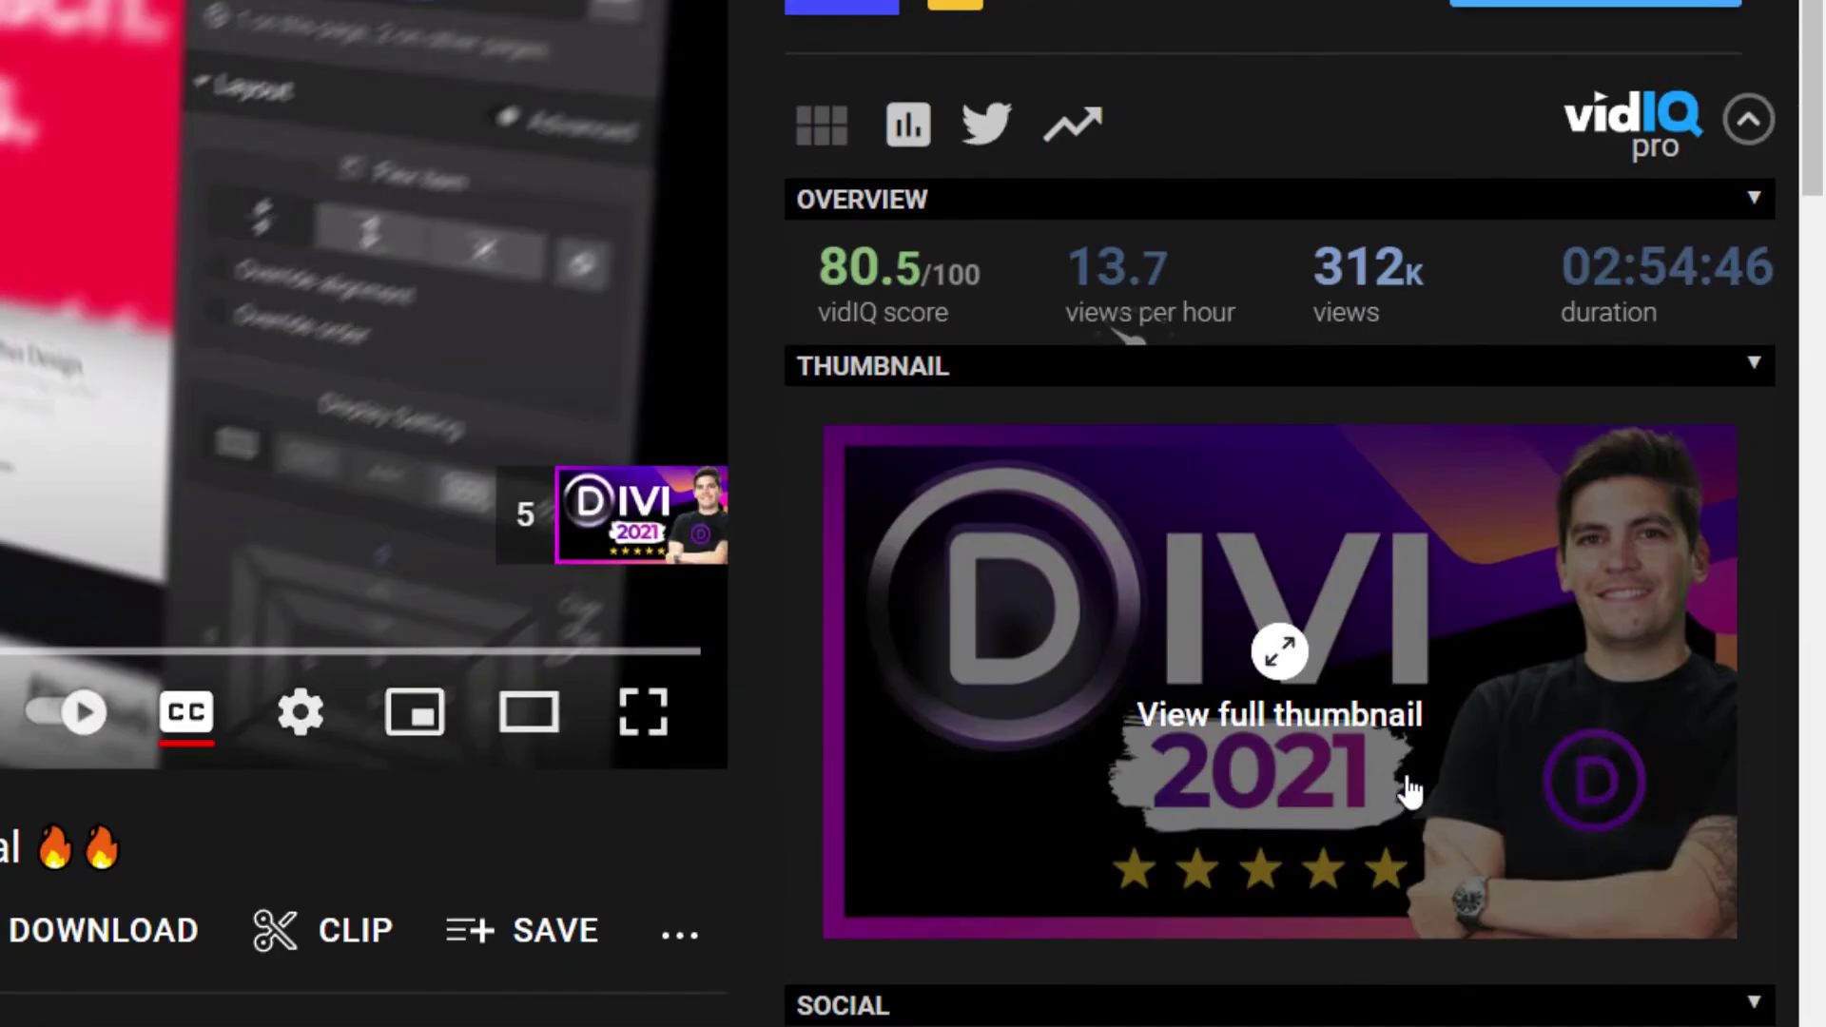
mouse_move(916, 274)
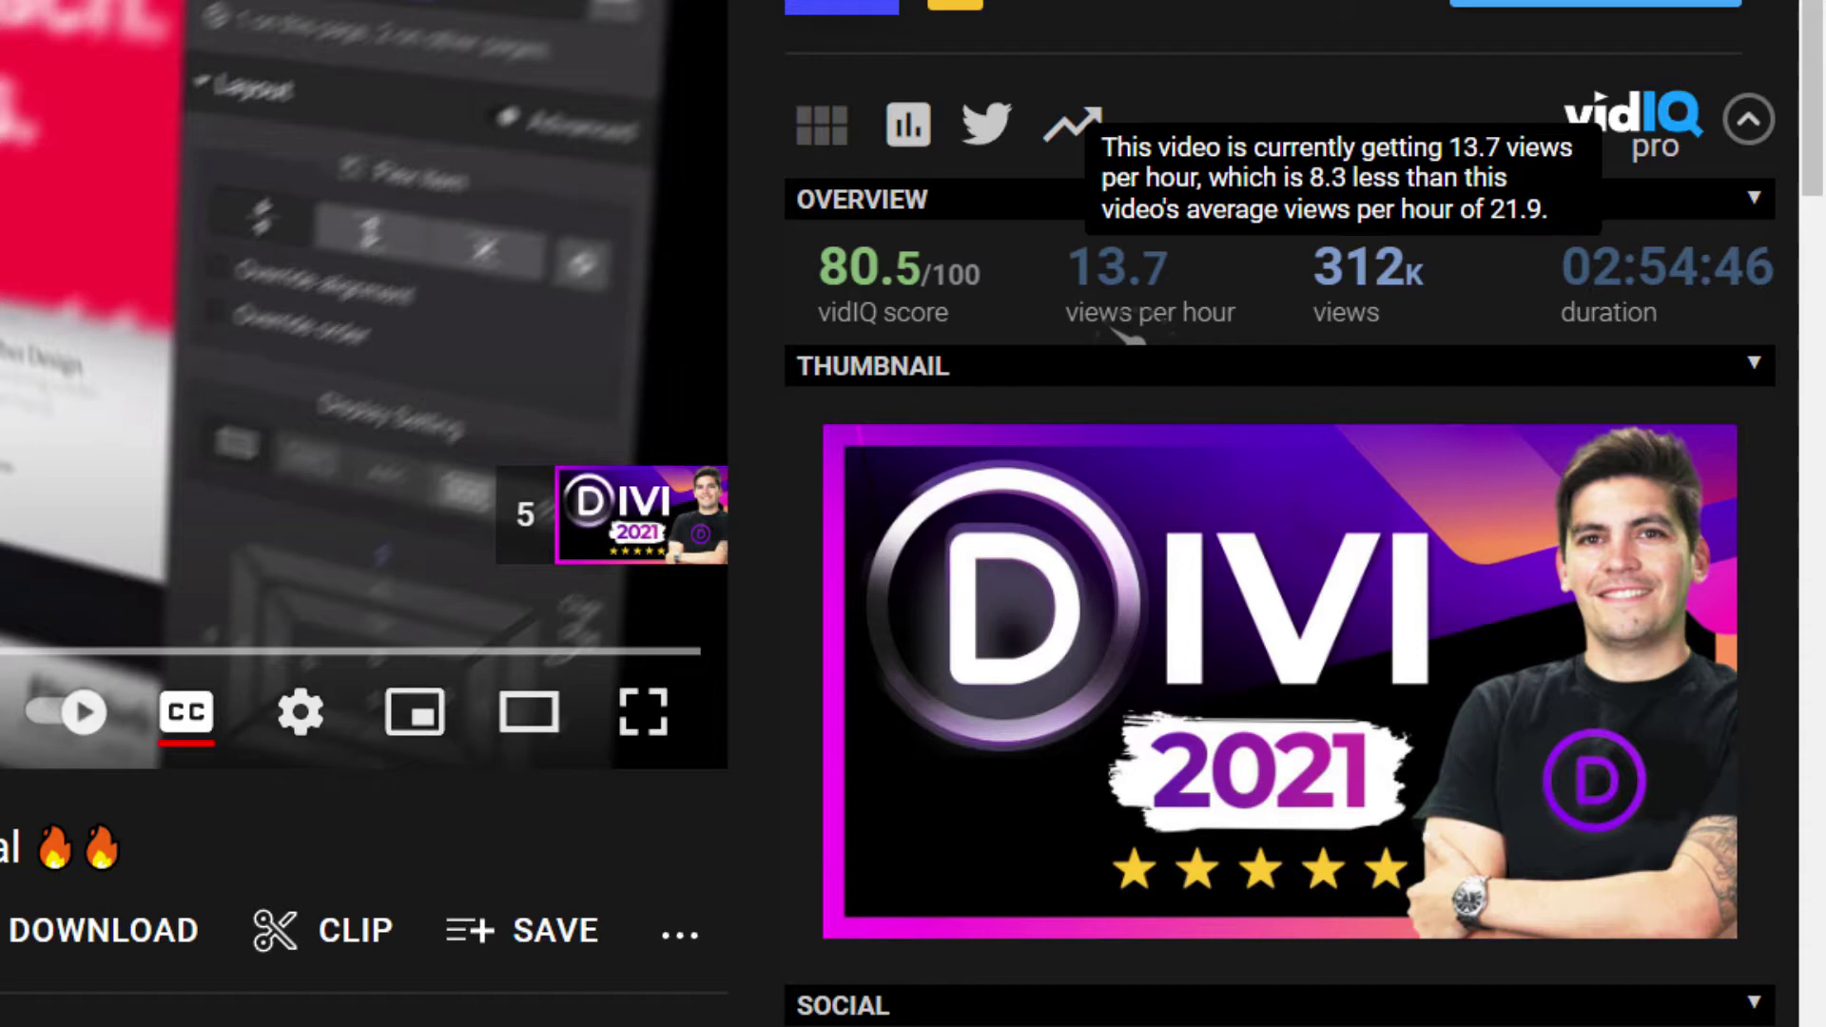
drag(1819, 143, 1821, 290)
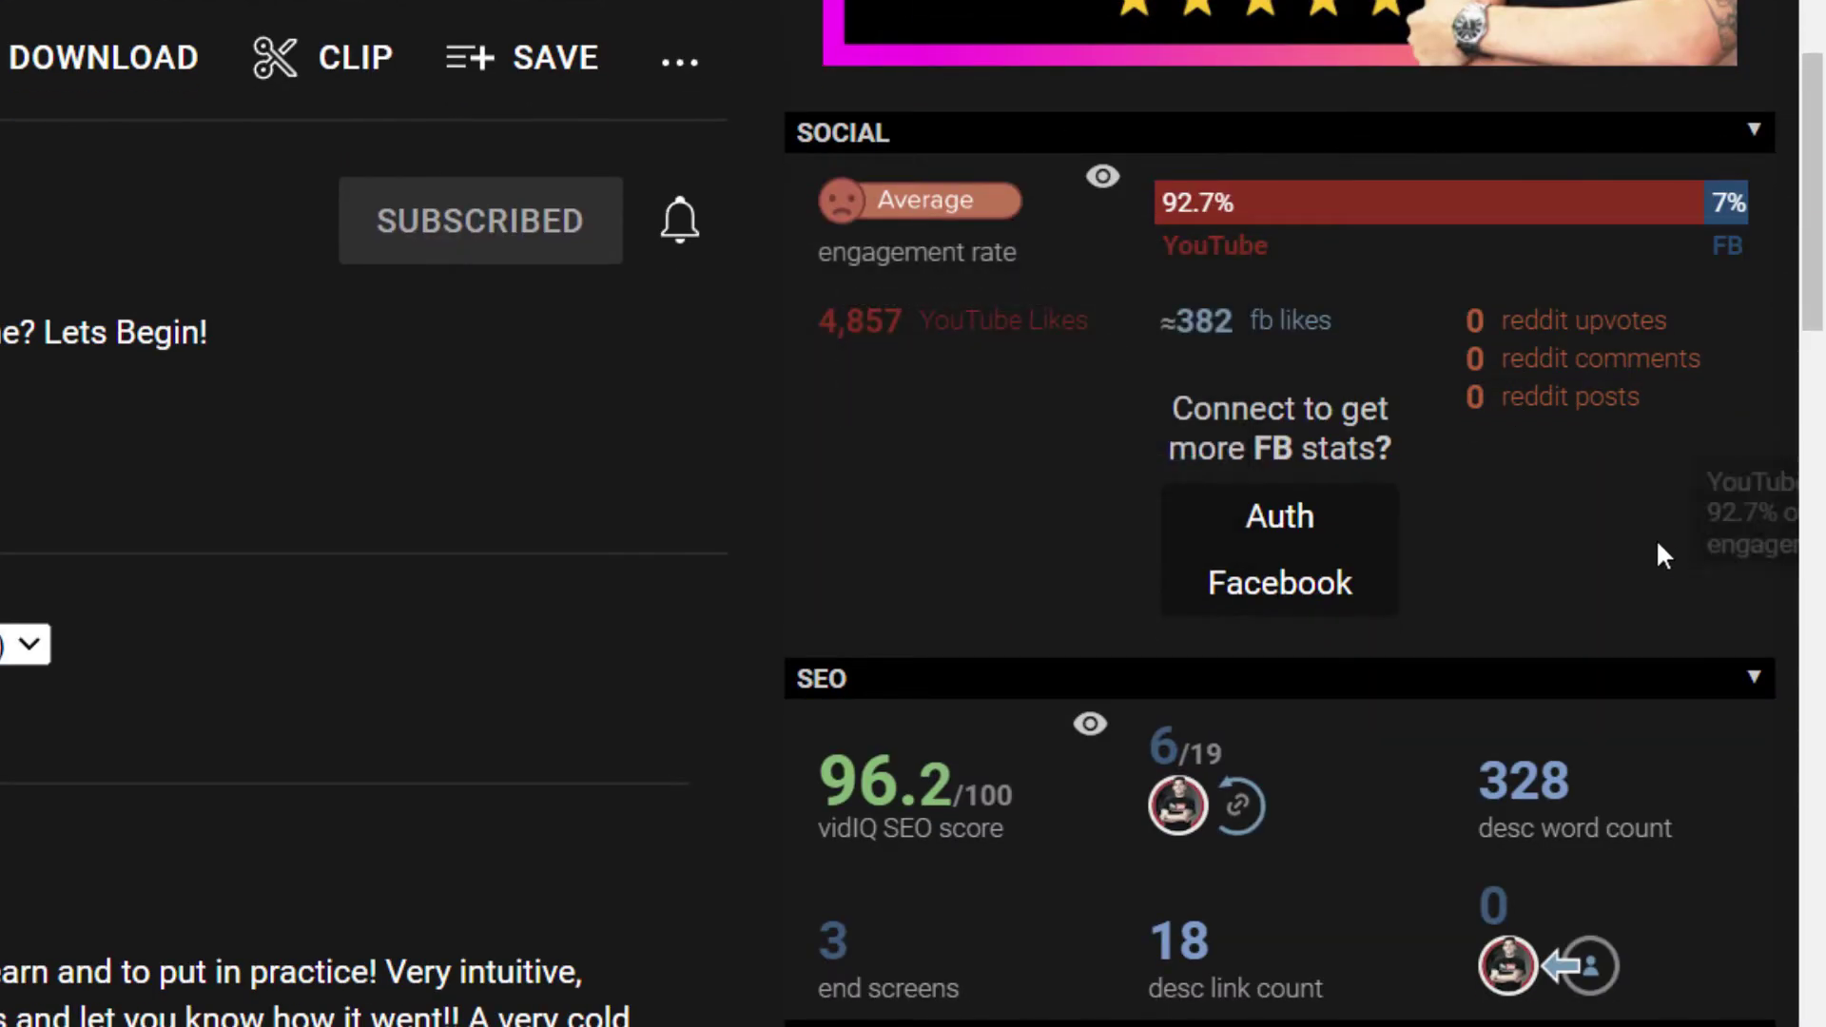
scroll(1659, 552, down, 3)
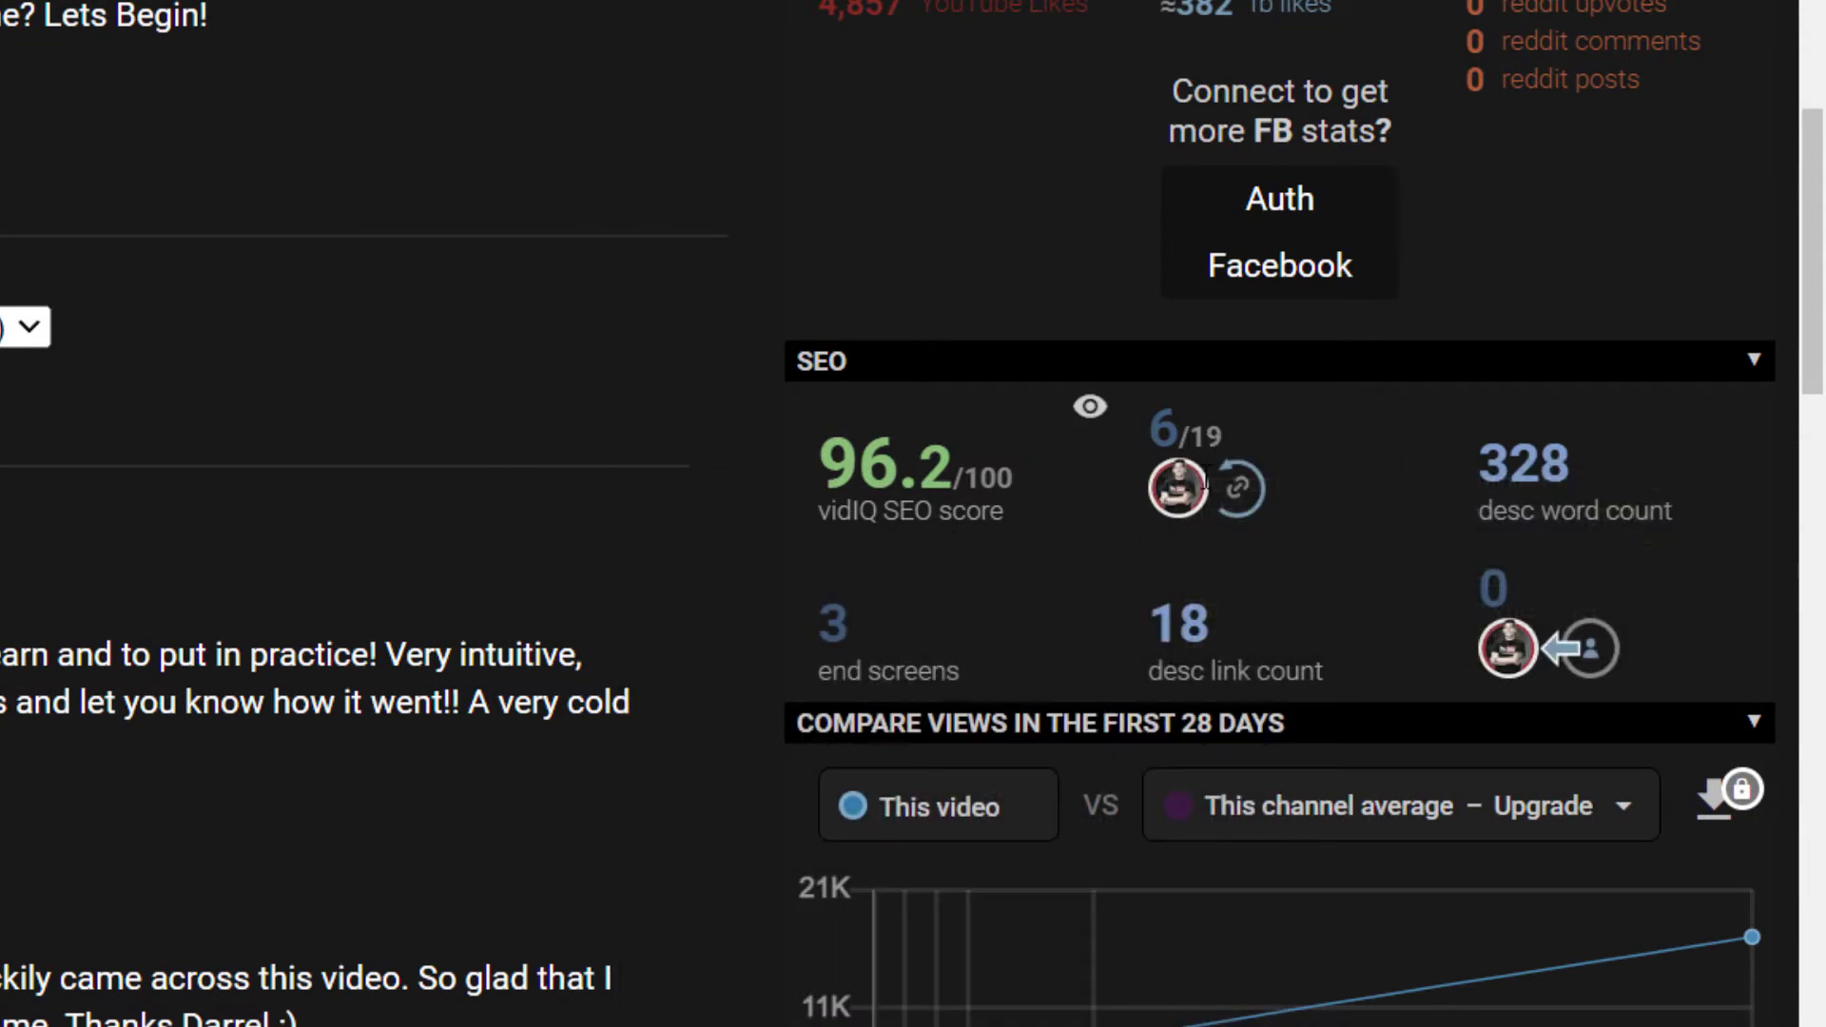
mouse_move(1242, 488)
mouse_move(1569, 480)
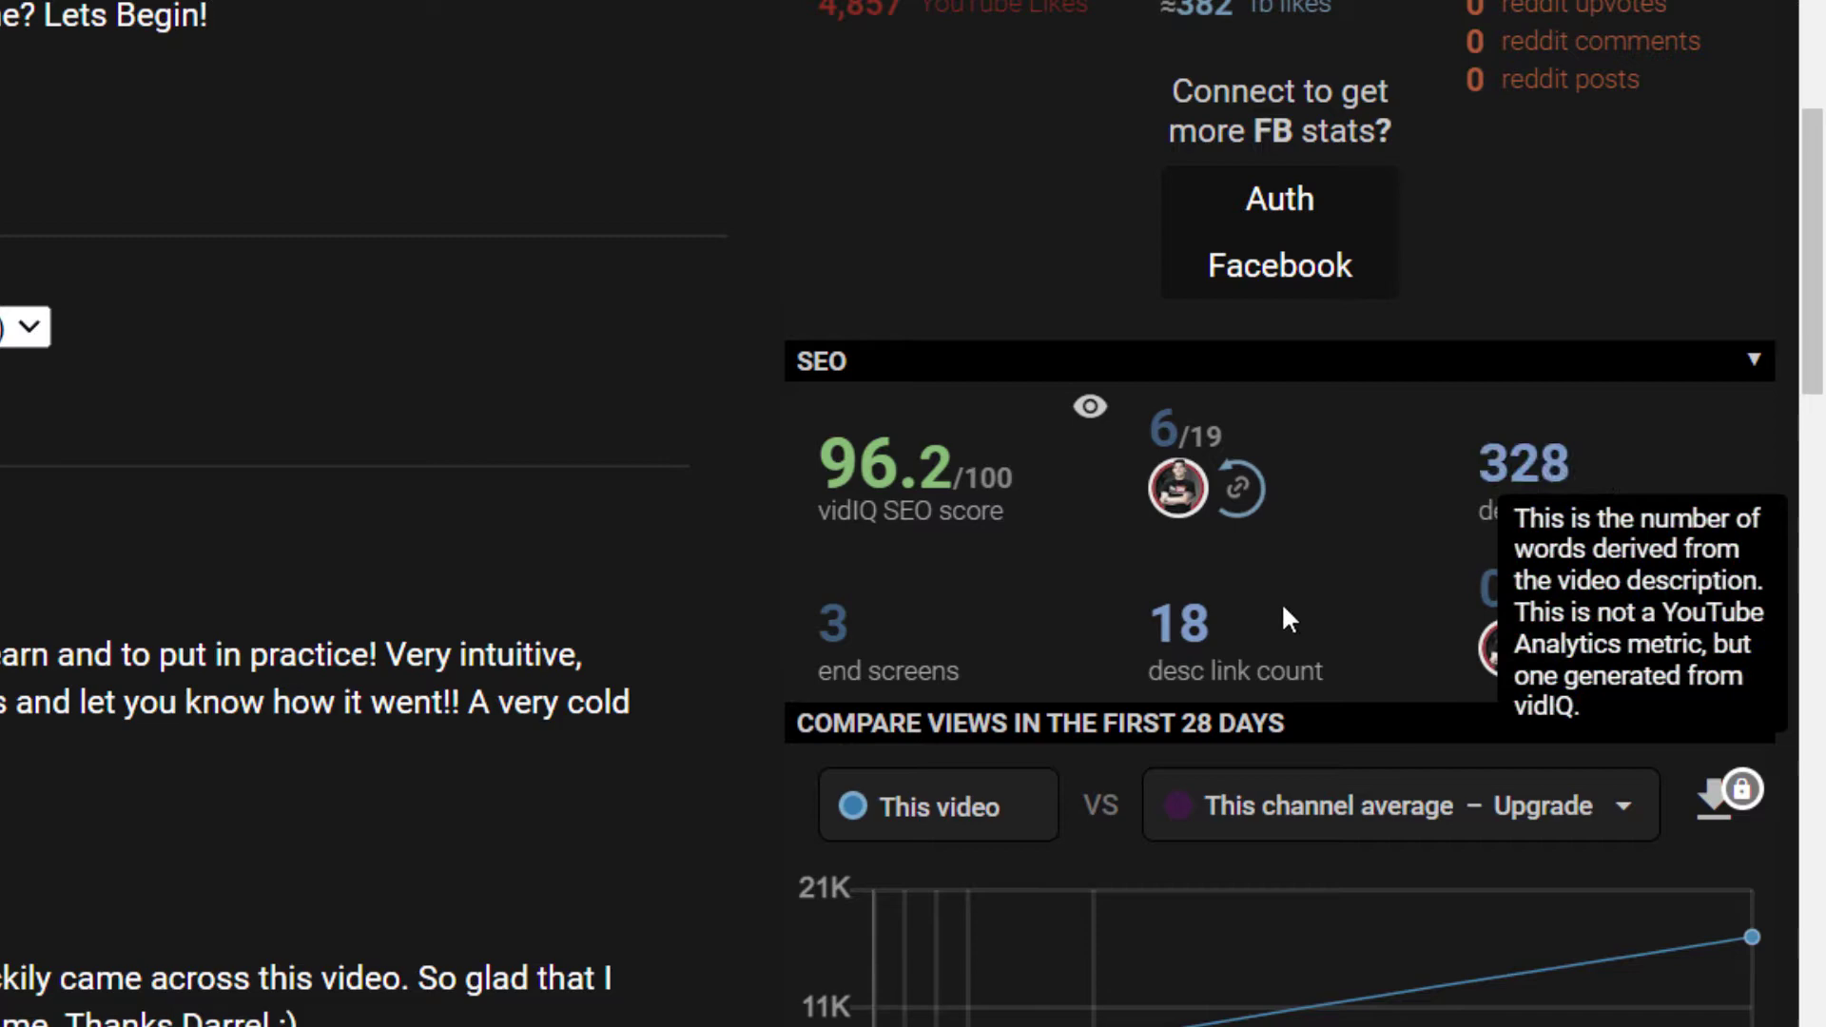
Copy the tutorial video's tags from vidIQ's Video Tags section, then return to the sidebar top
scroll(1115, 461, down, 3)
scroll(1115, 460, down, 2)
scroll(1030, 498, down, 2)
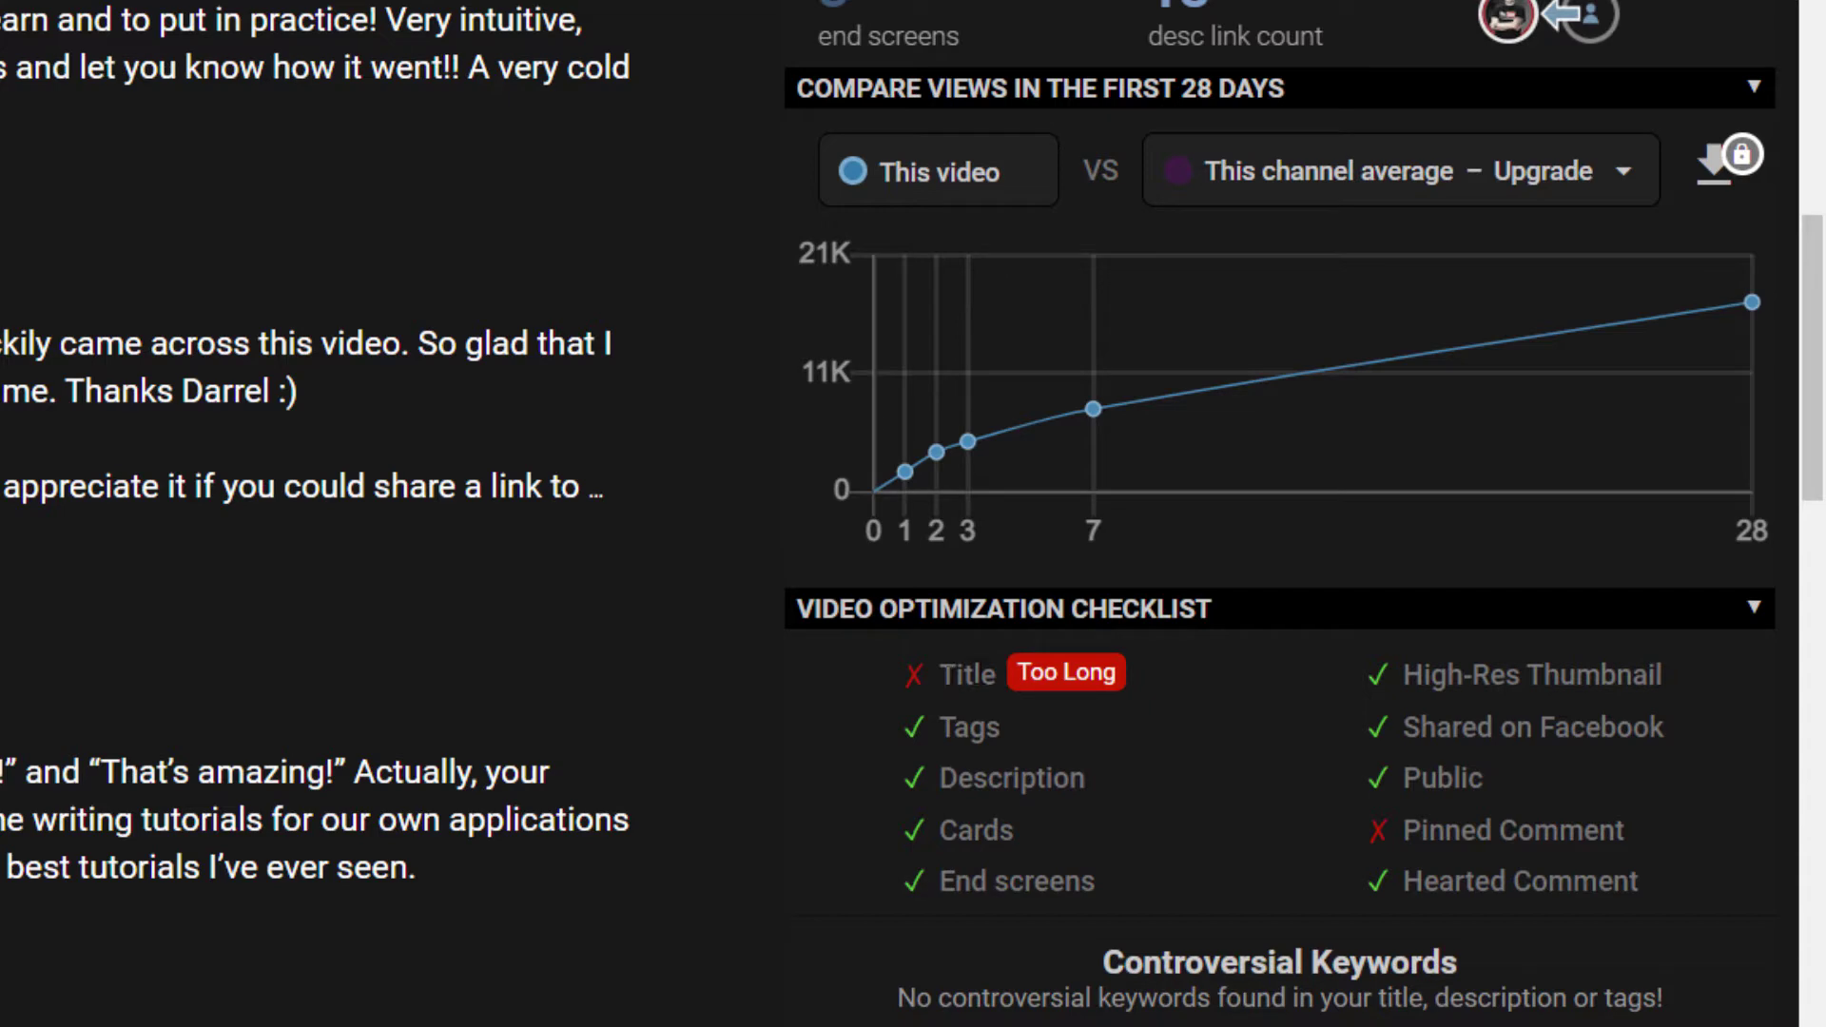
scroll(1421, 865, down, 3)
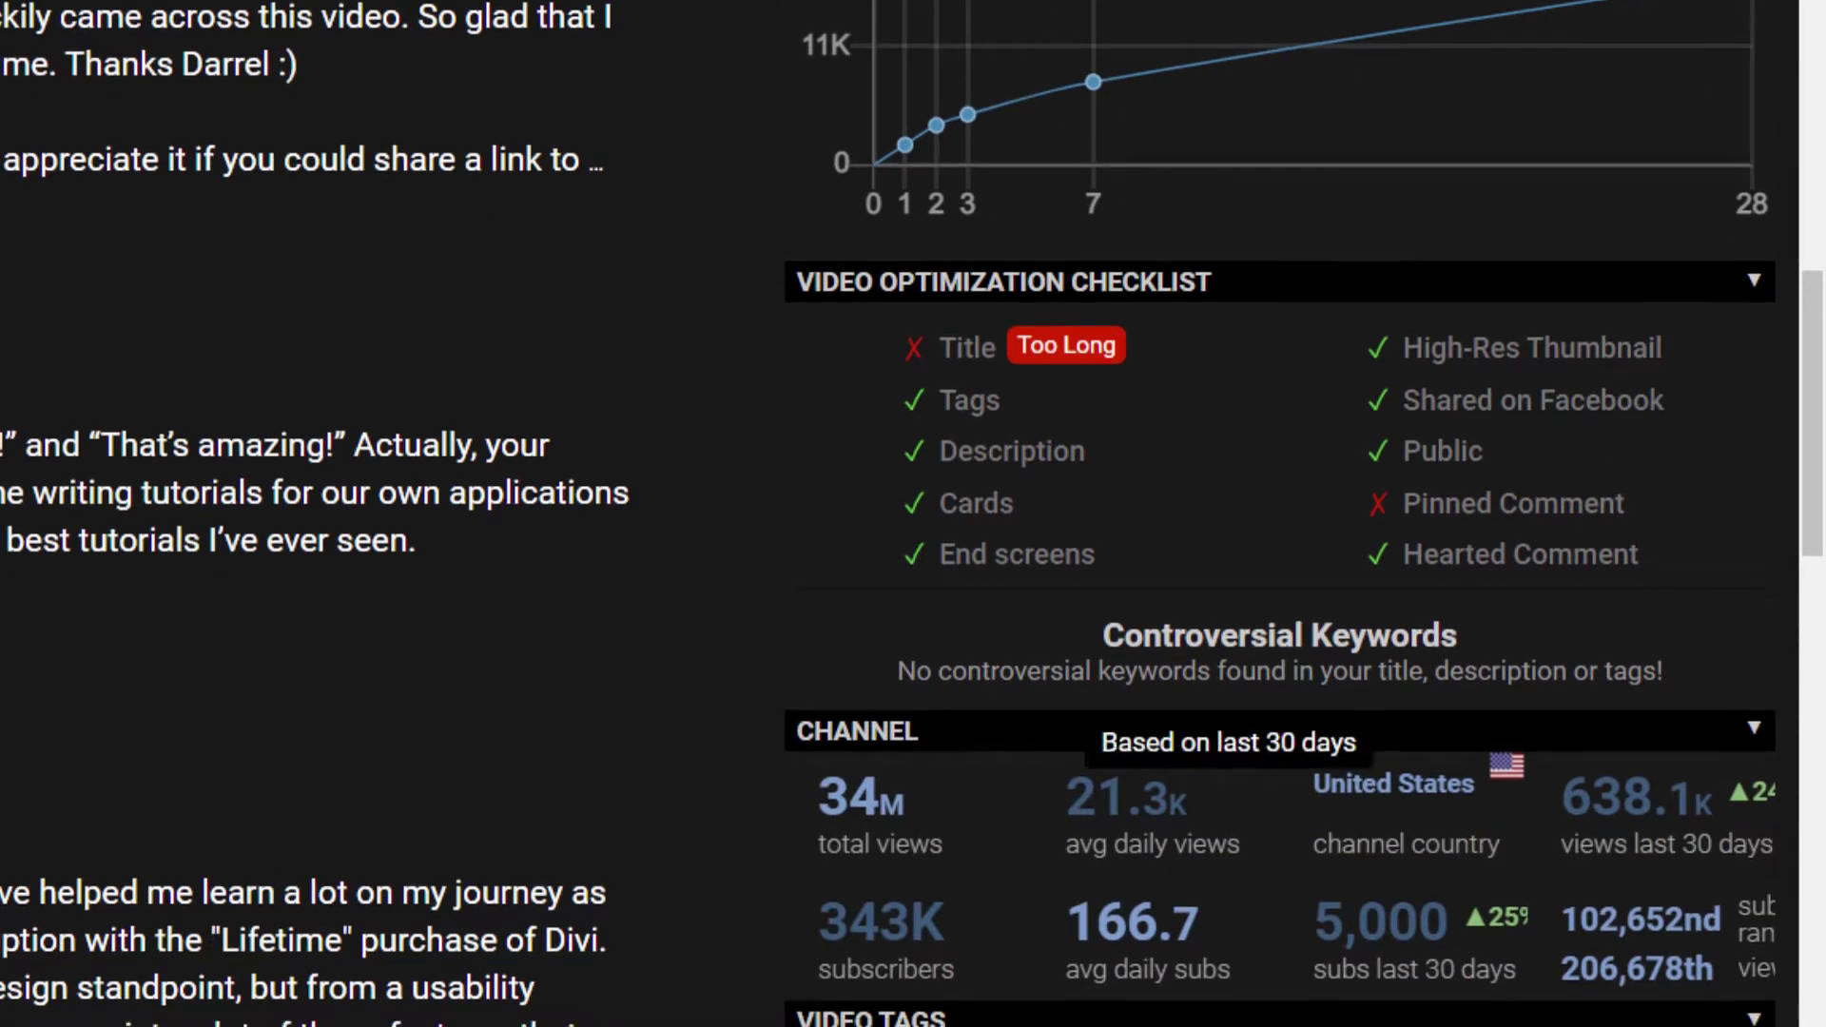
scroll(1087, 814, down, 4)
scroll(746, 699, down, 2)
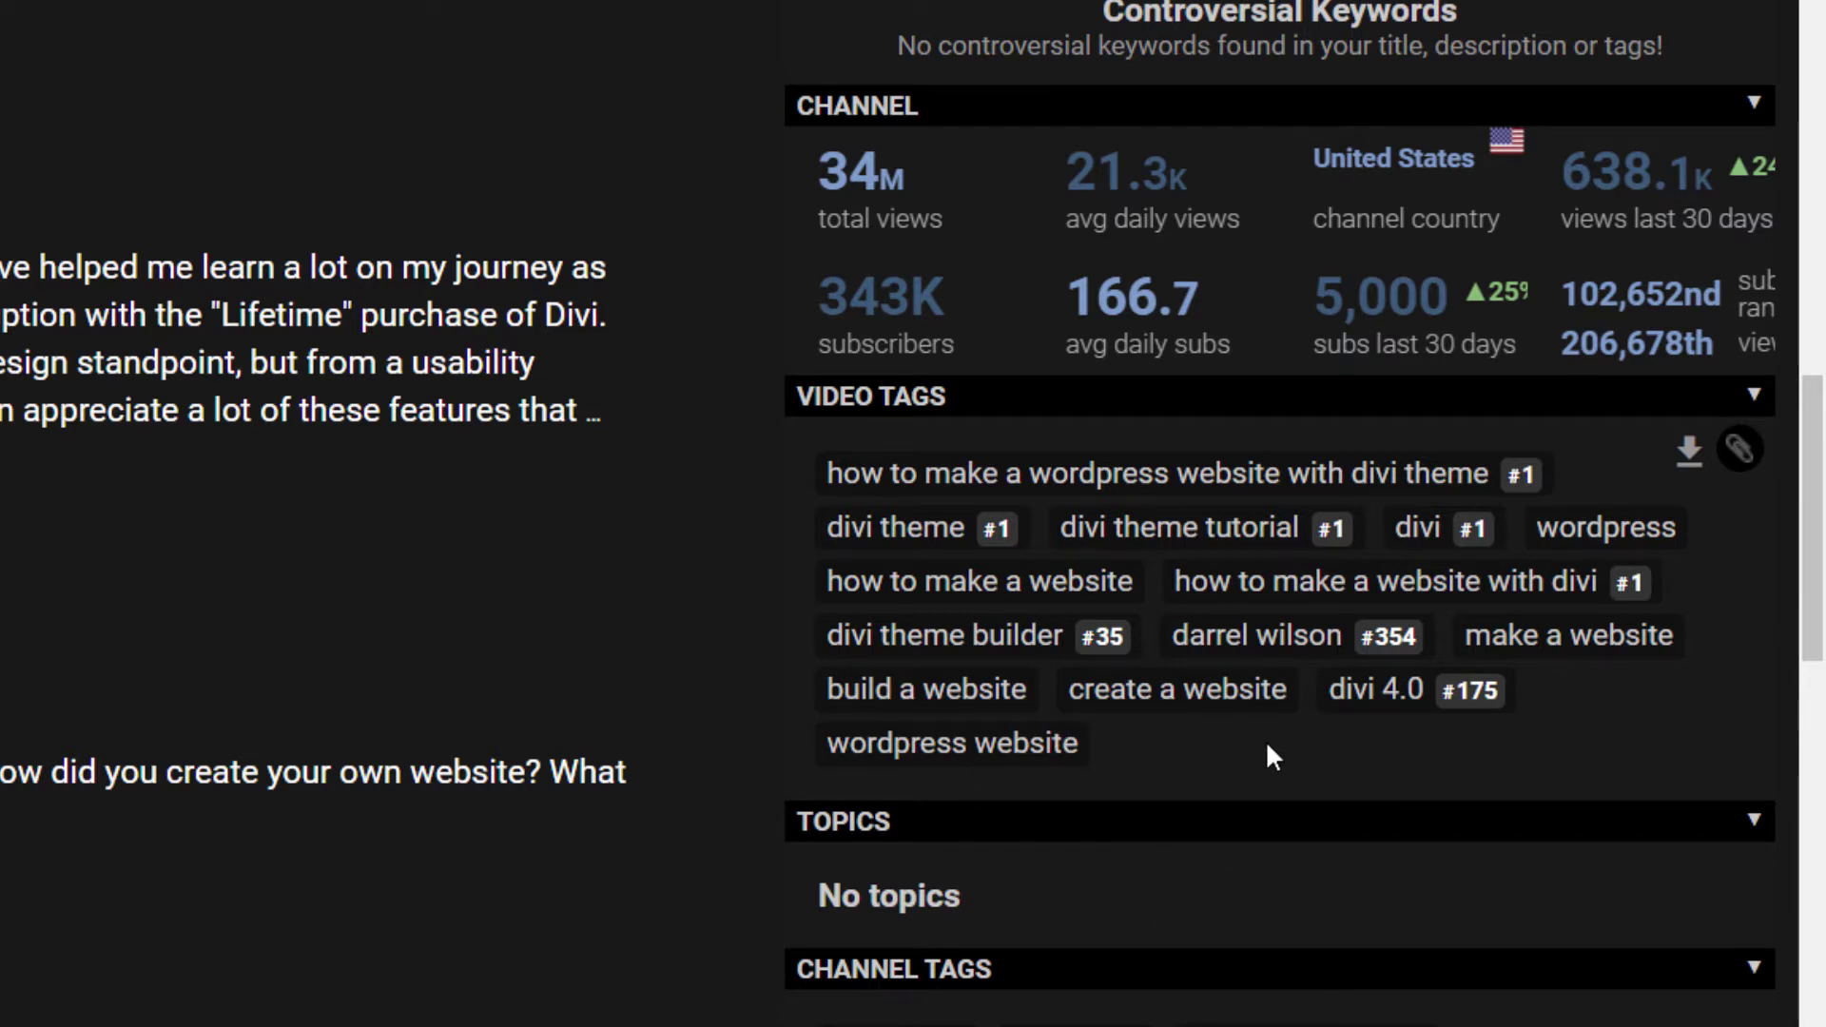
click(1740, 466)
scroll(1515, 613, down, 3)
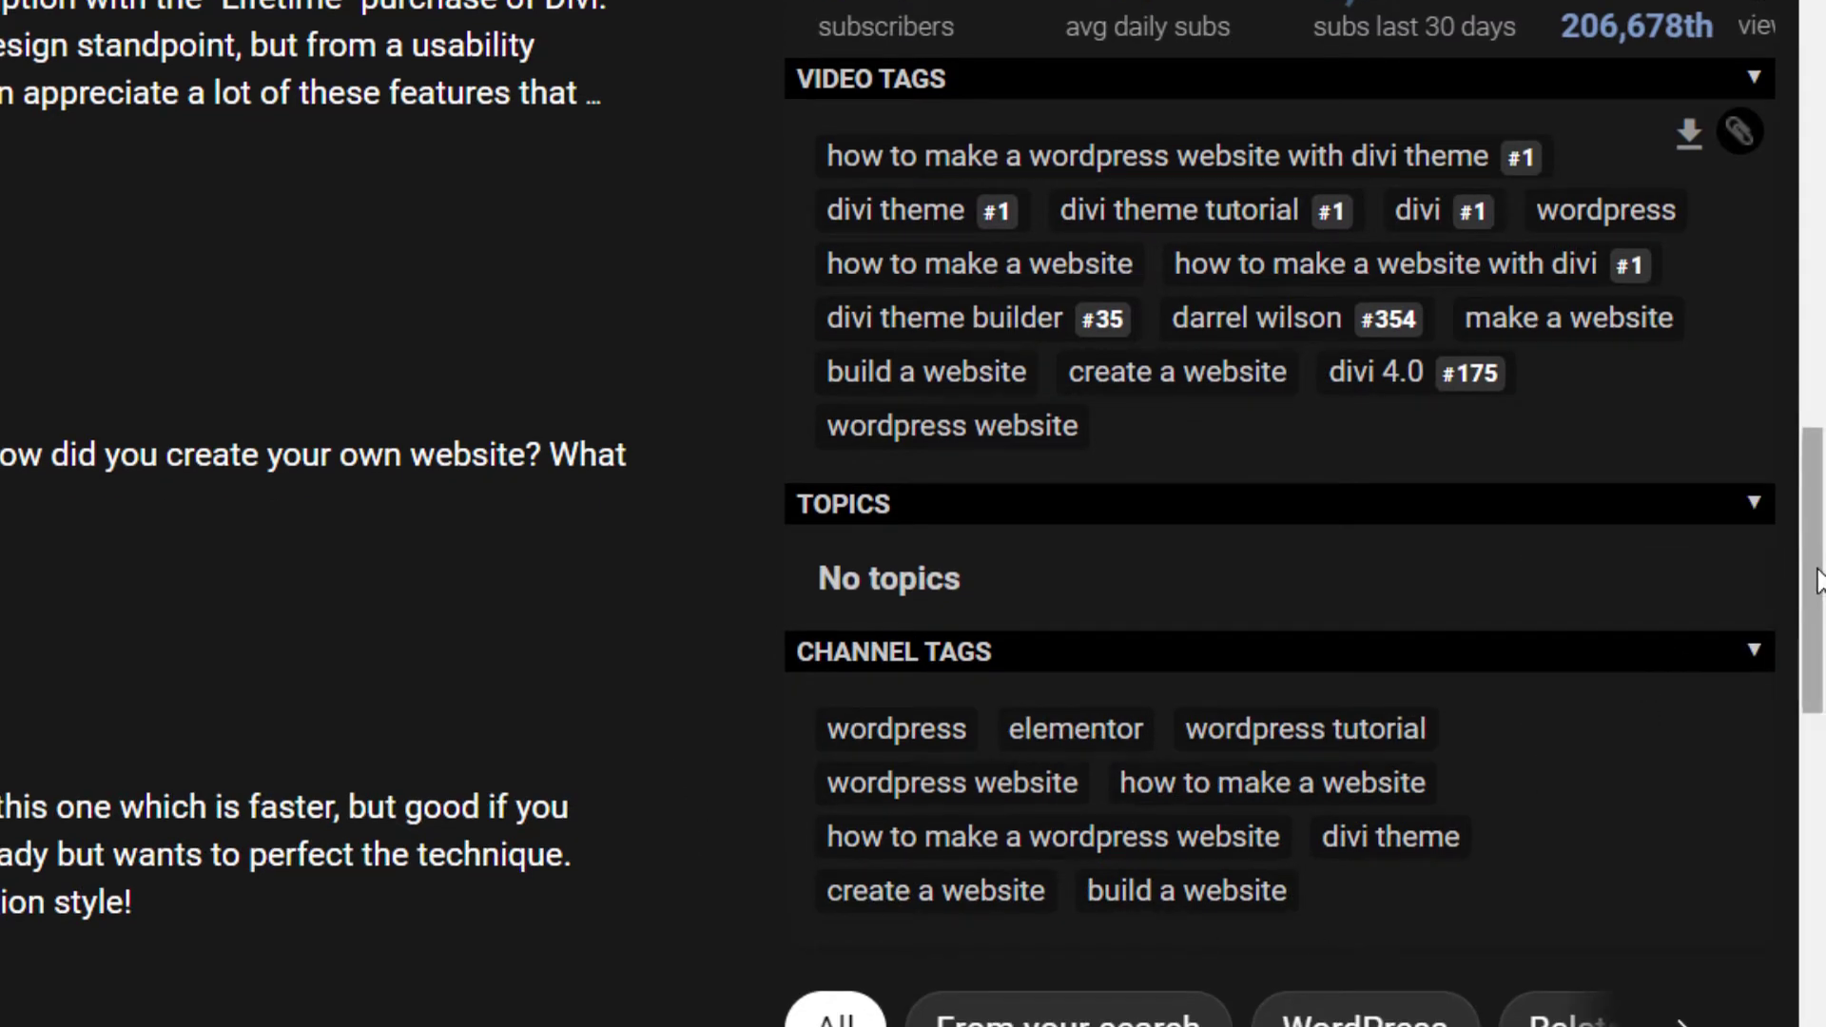
drag(1815, 588, 1605, 3)
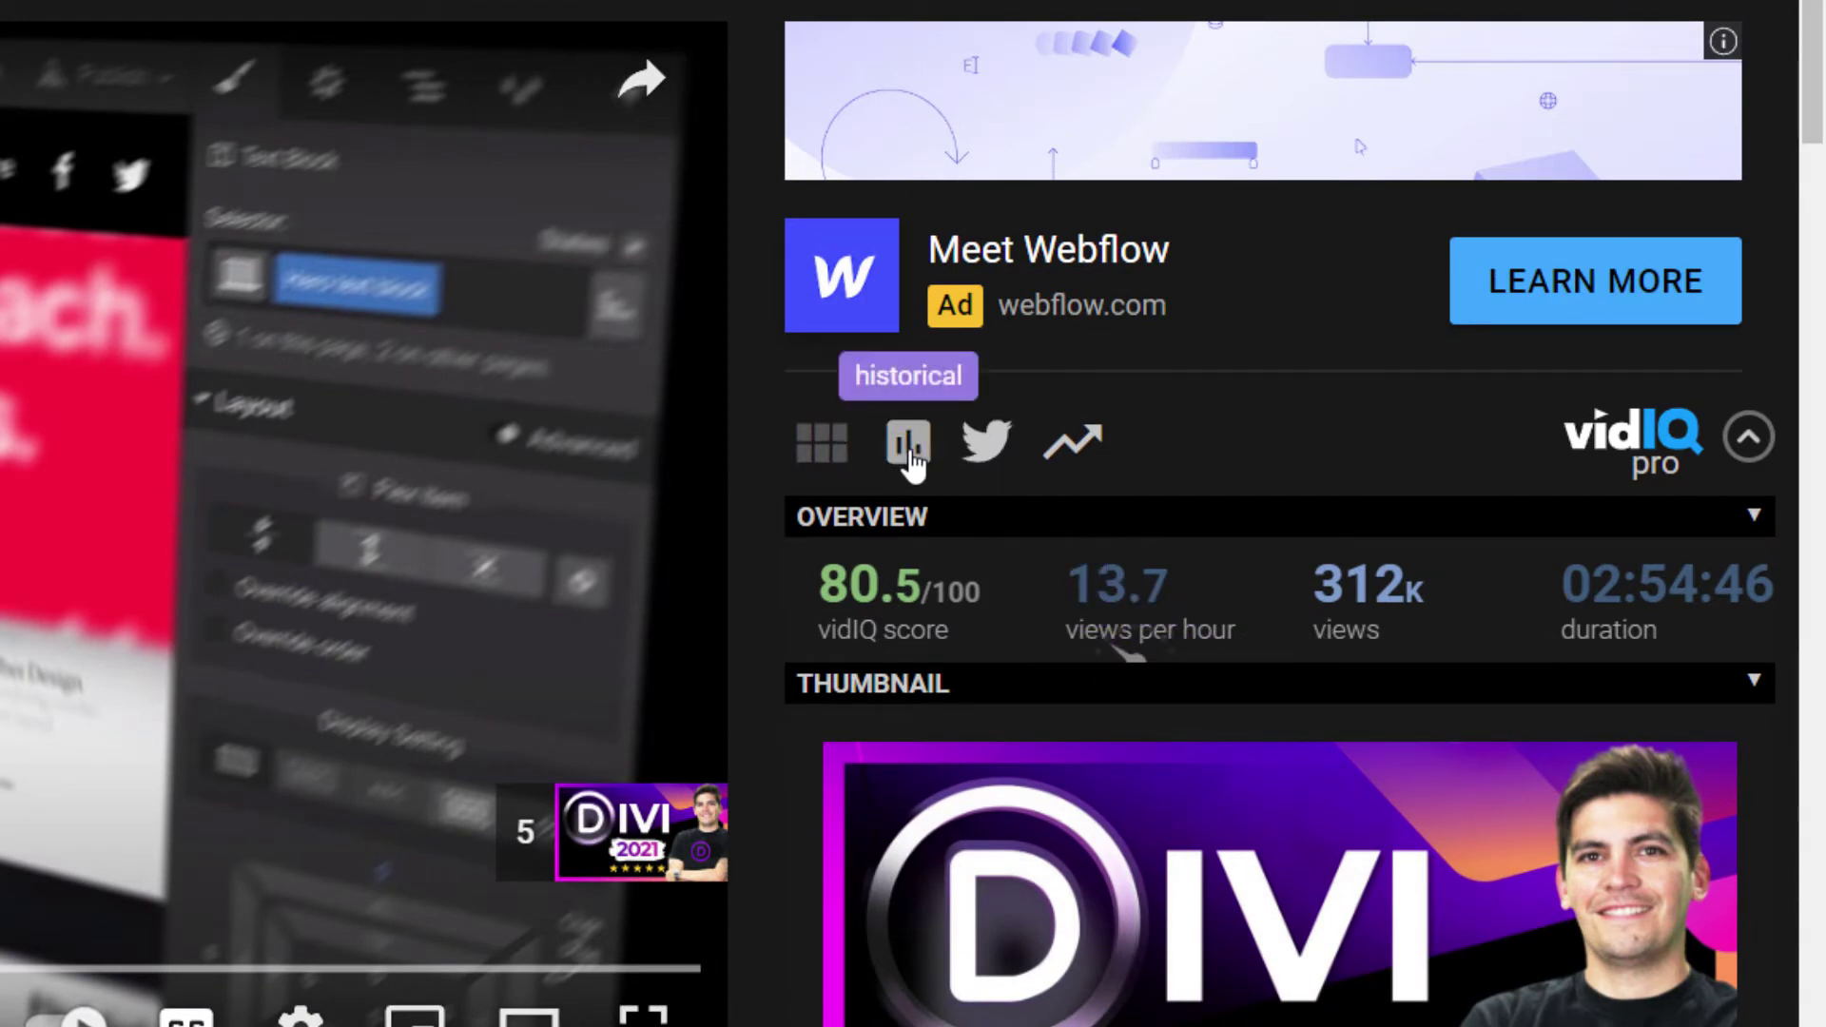
click(908, 447)
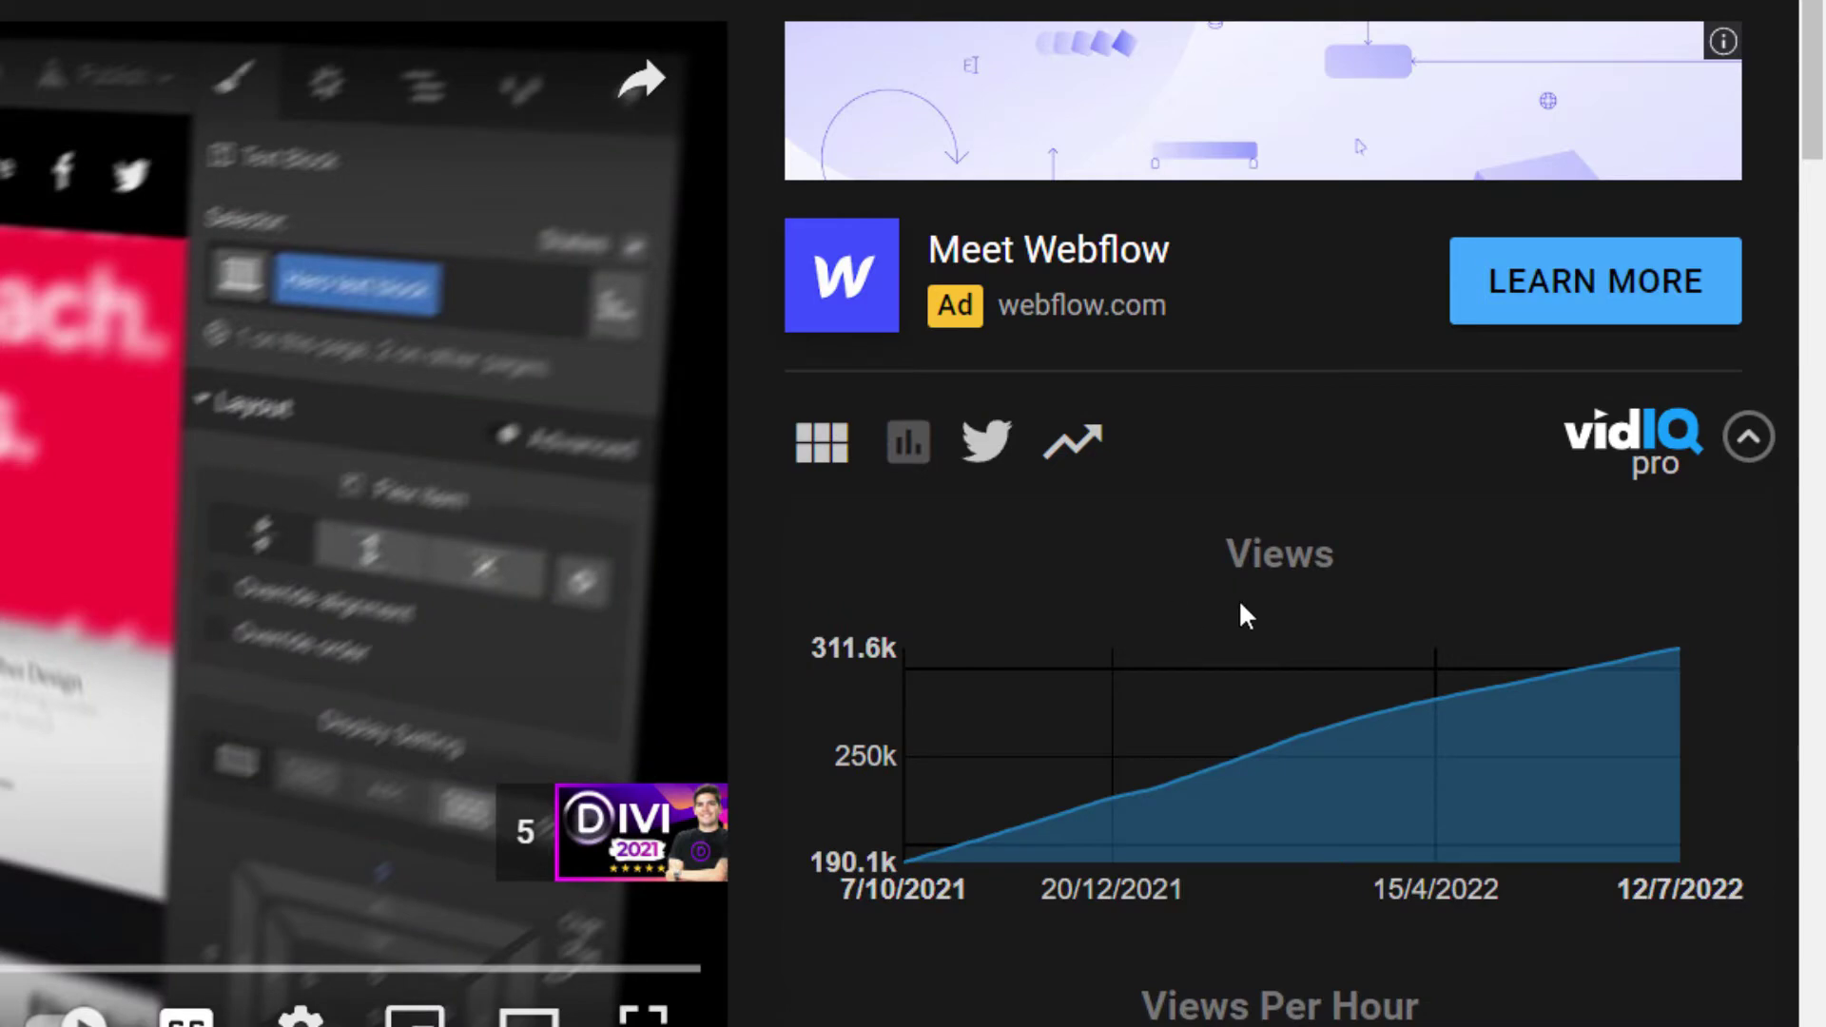
scroll(1291, 656, down, 4)
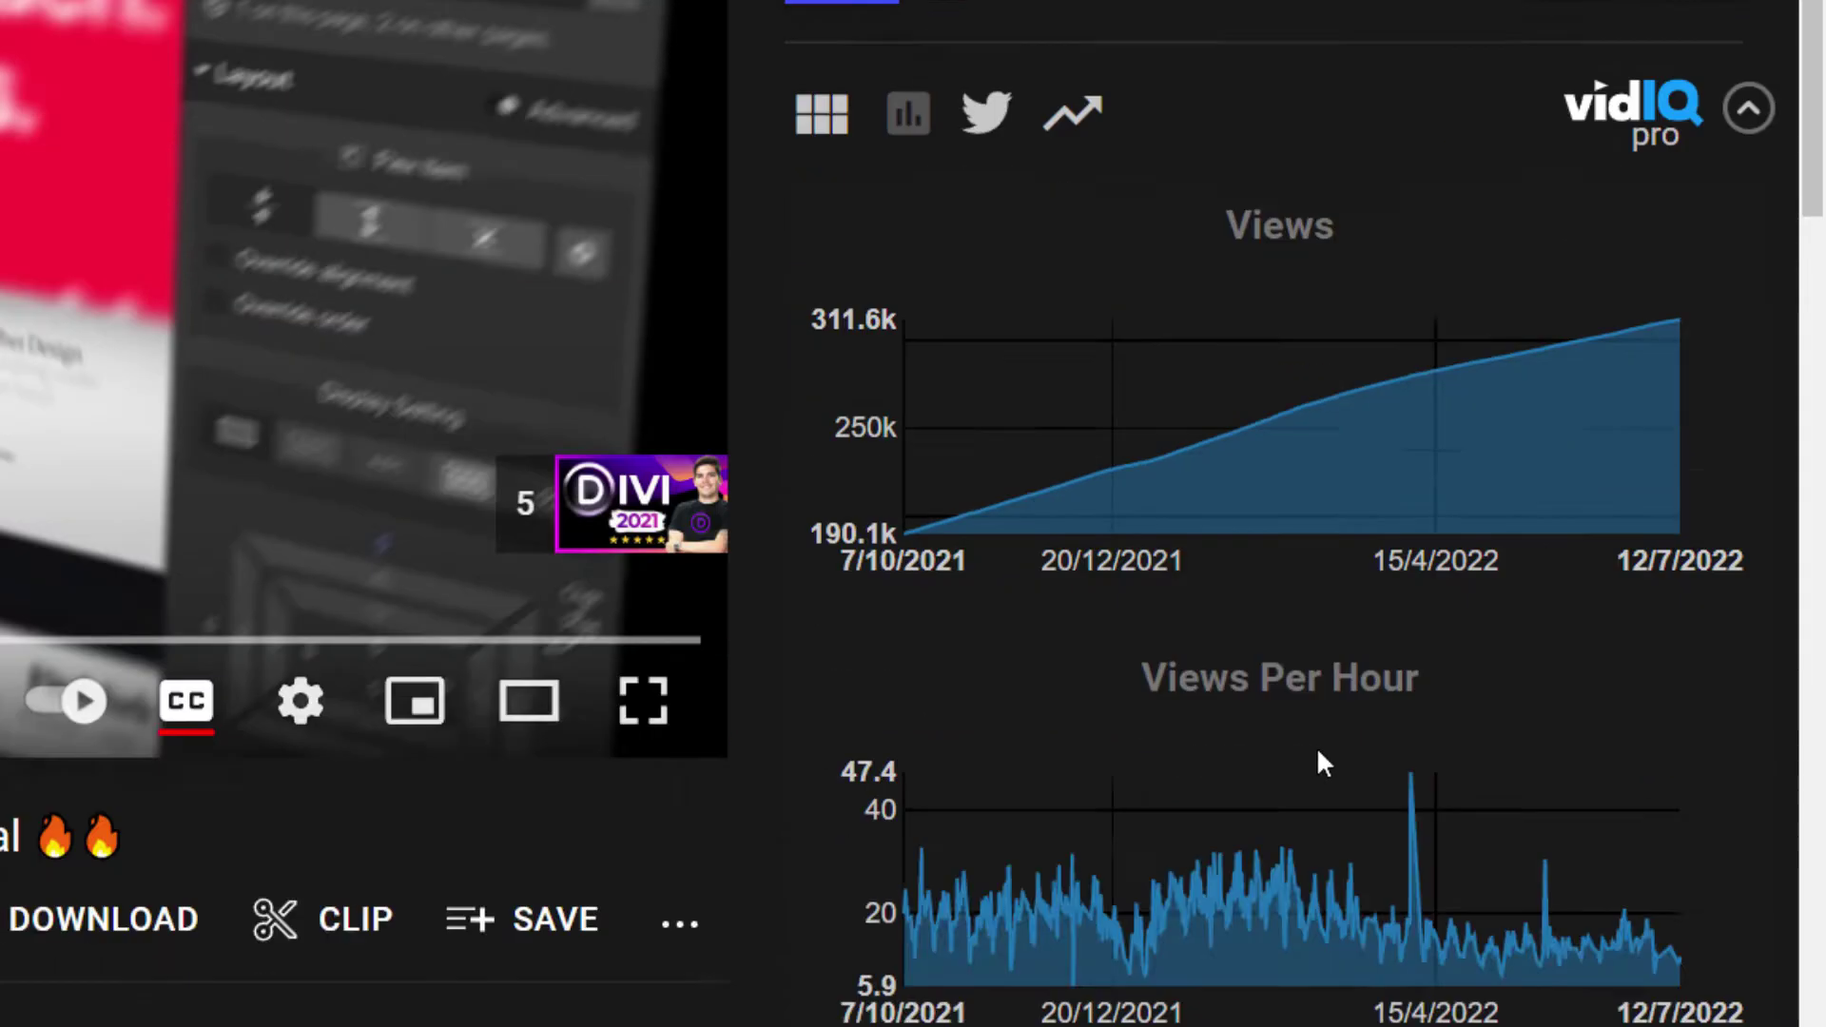
scroll(1316, 751, down, 3)
scroll(1310, 796, up, 8)
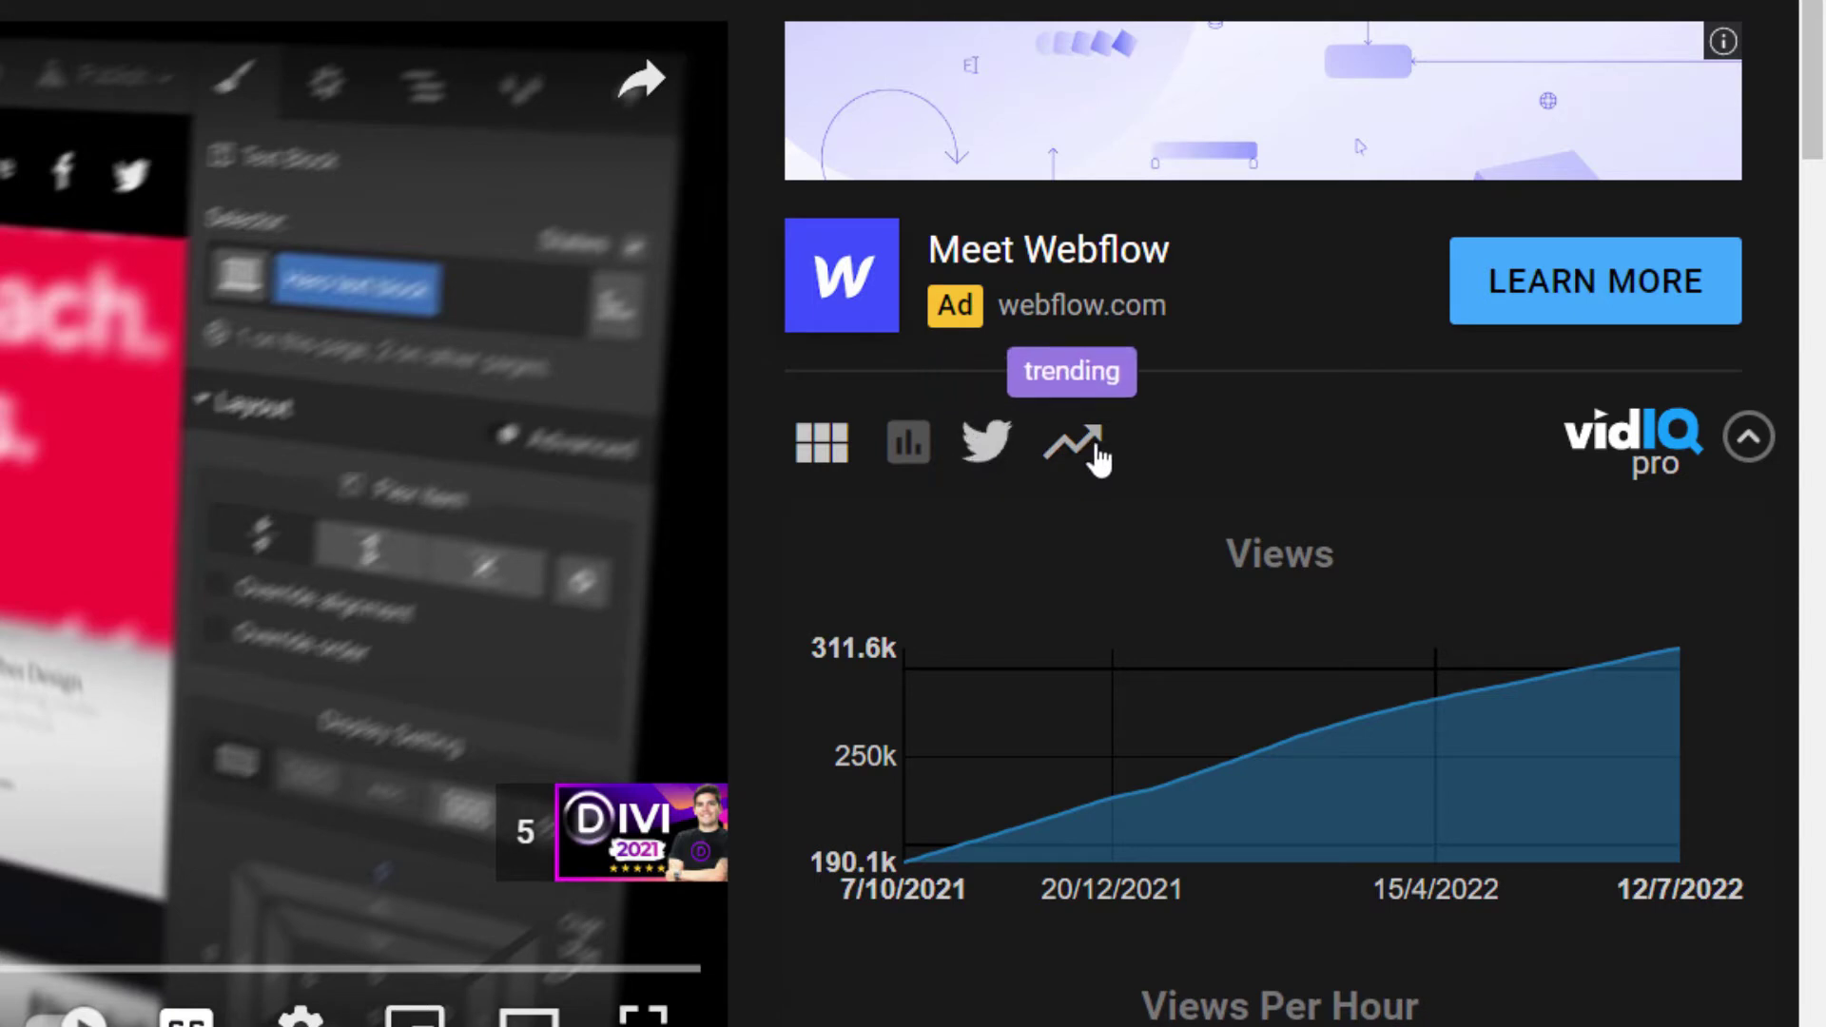
click(1094, 454)
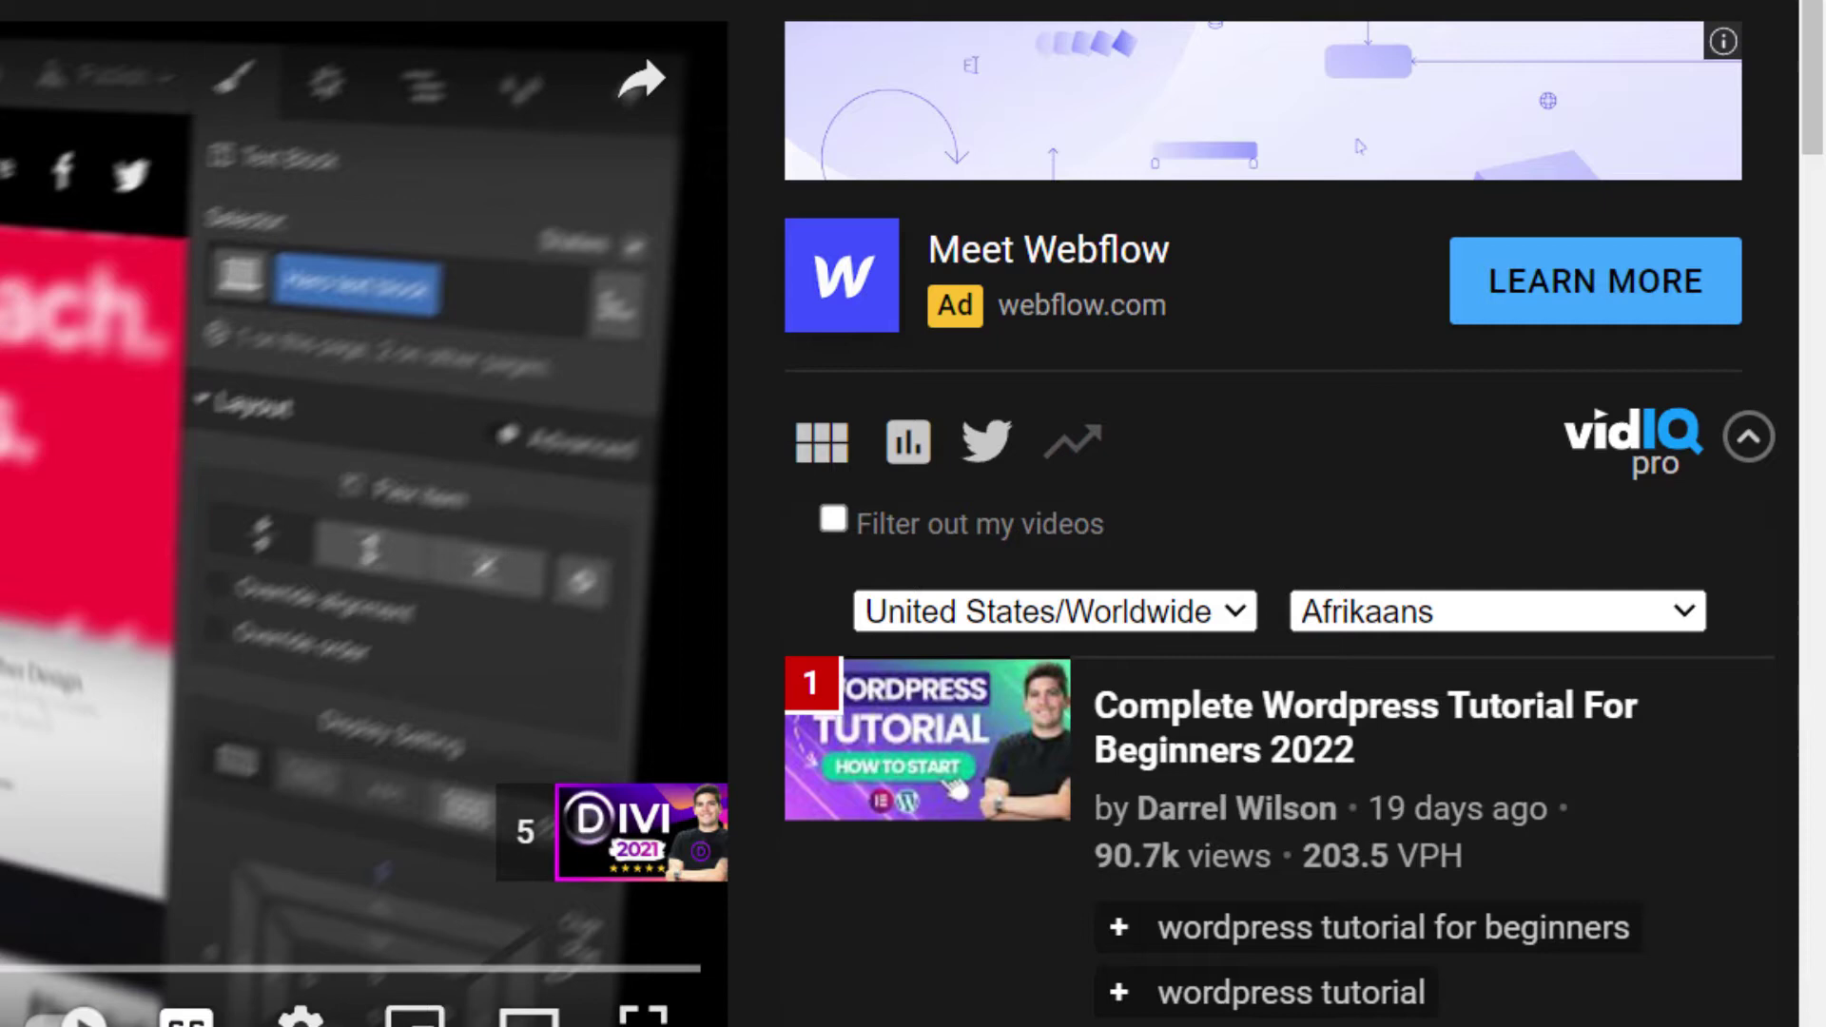
scroll(1671, 489, down, 8)
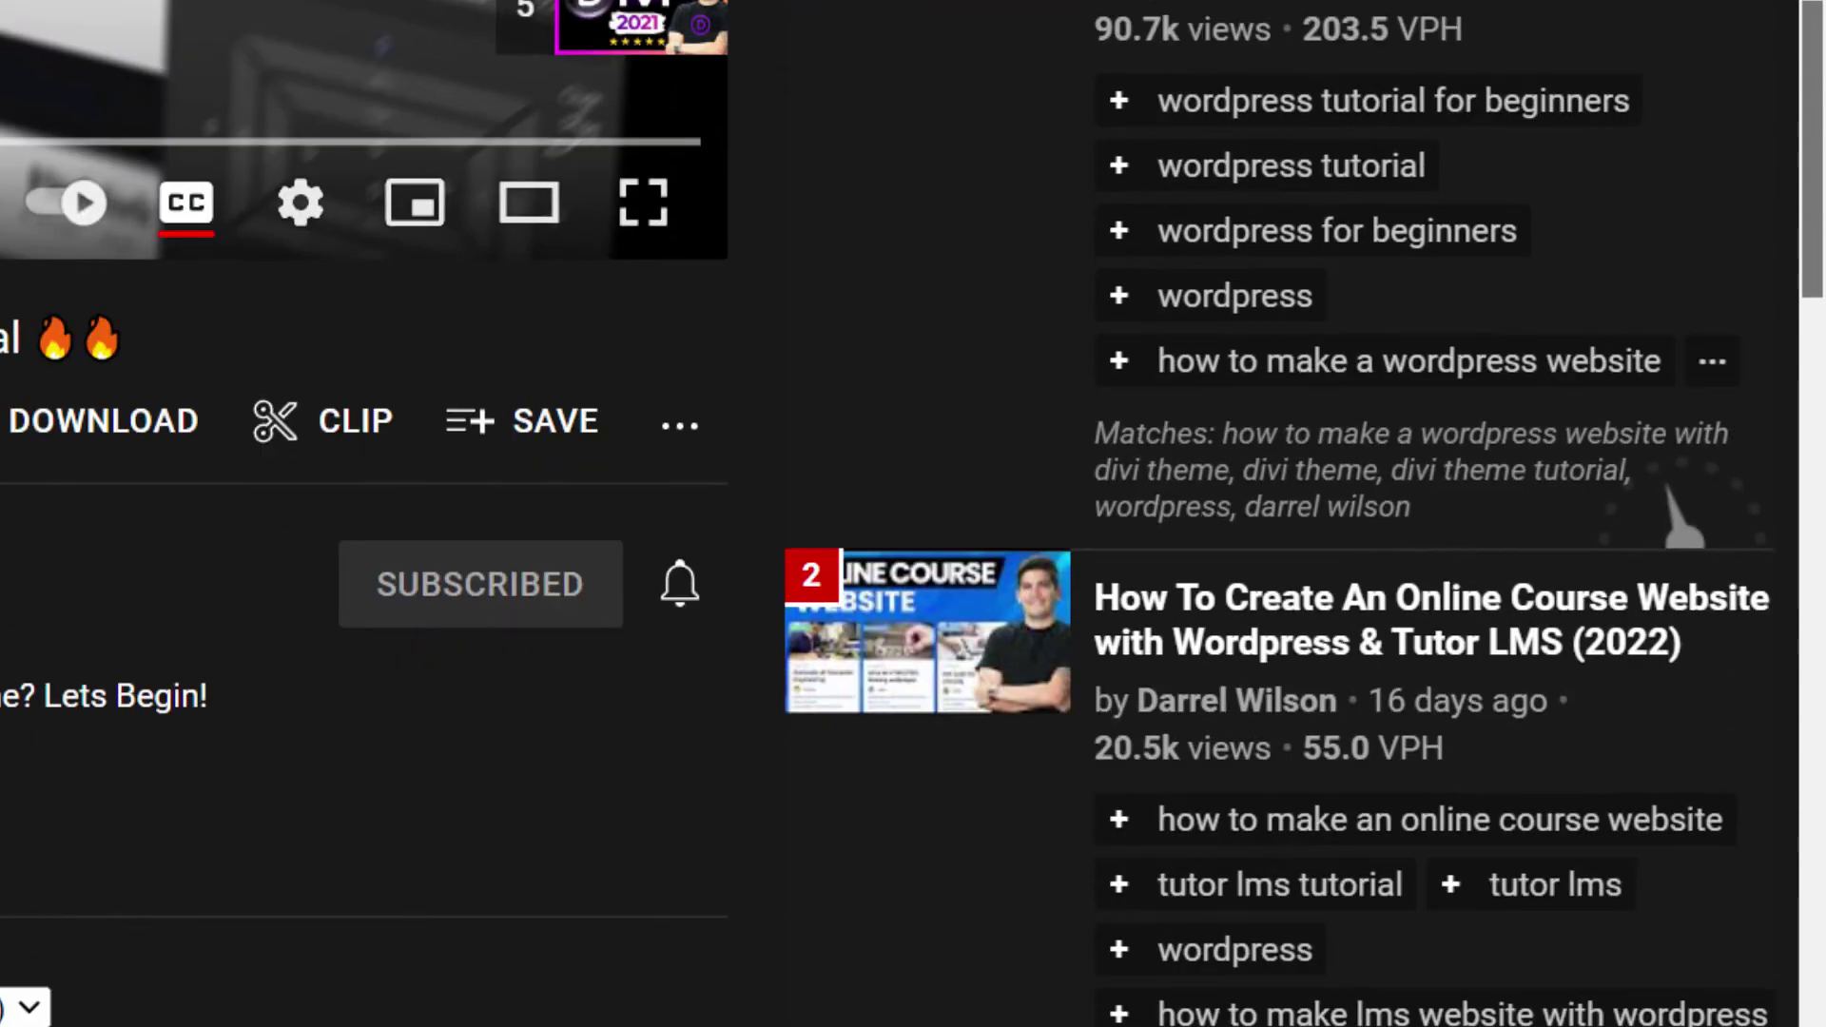
scroll(1450, 861, down, 6)
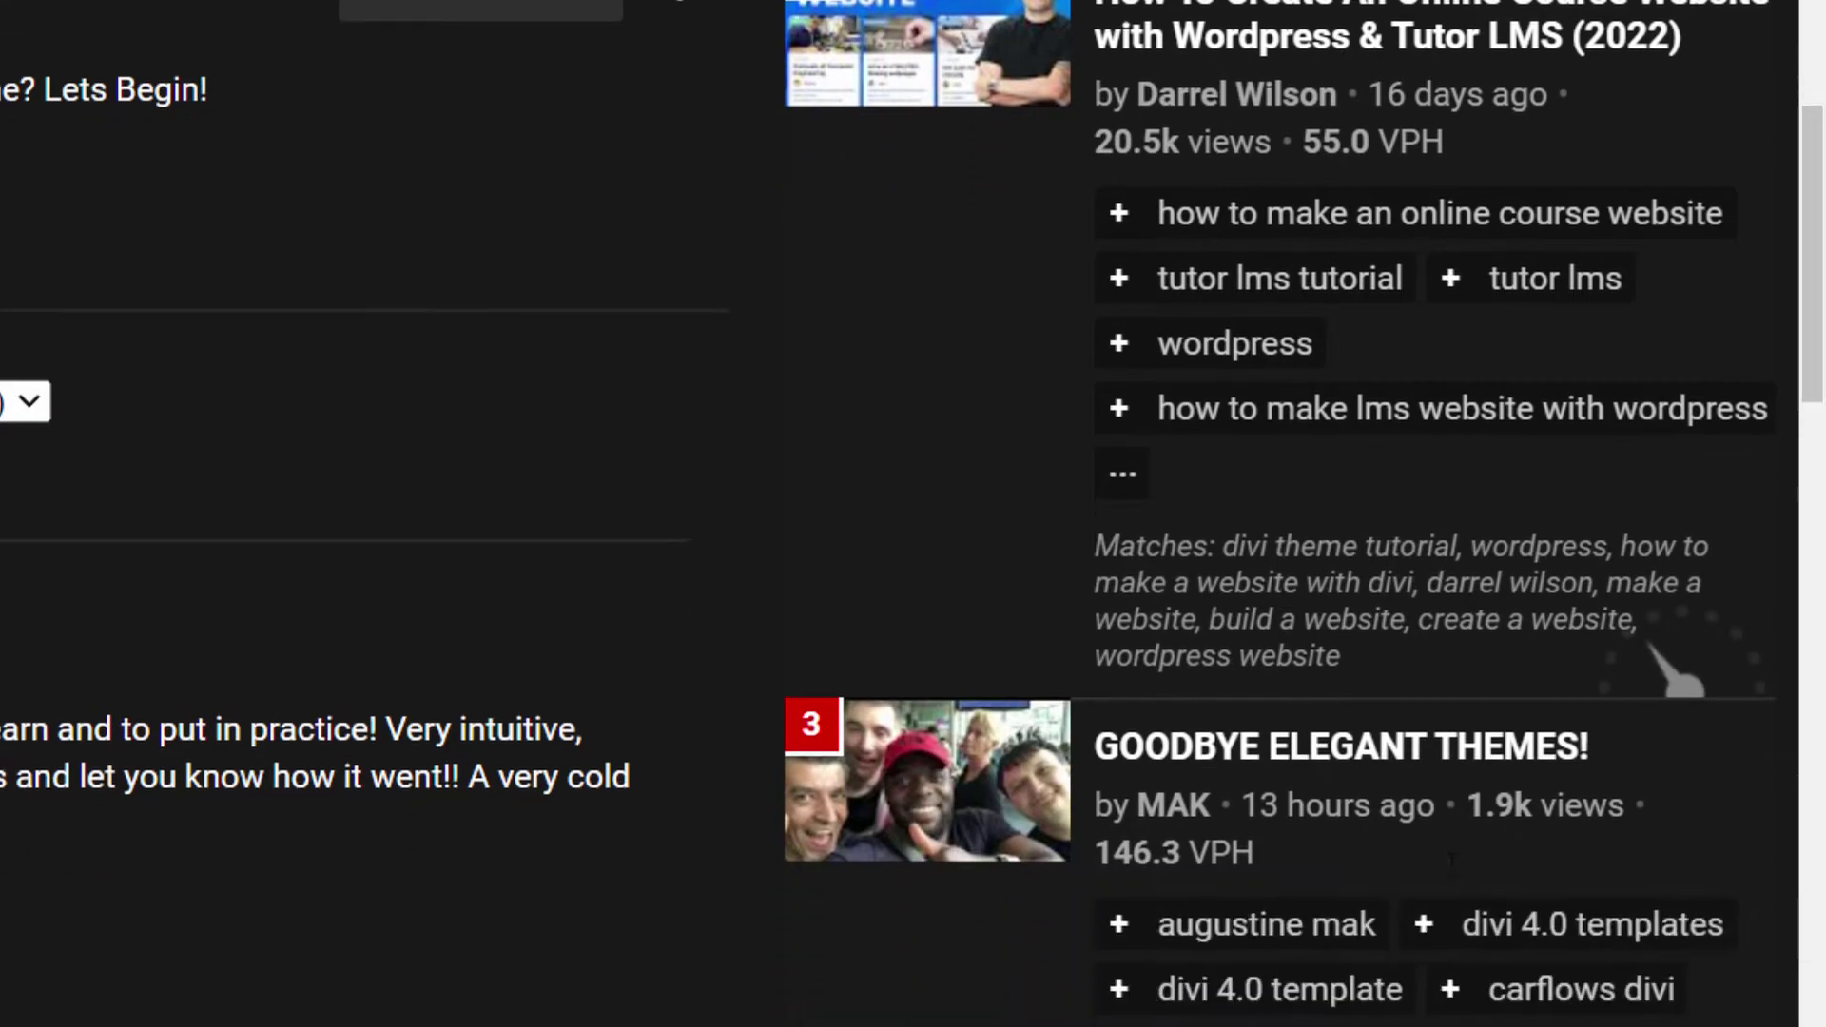
scroll(896, 769, down, 5)
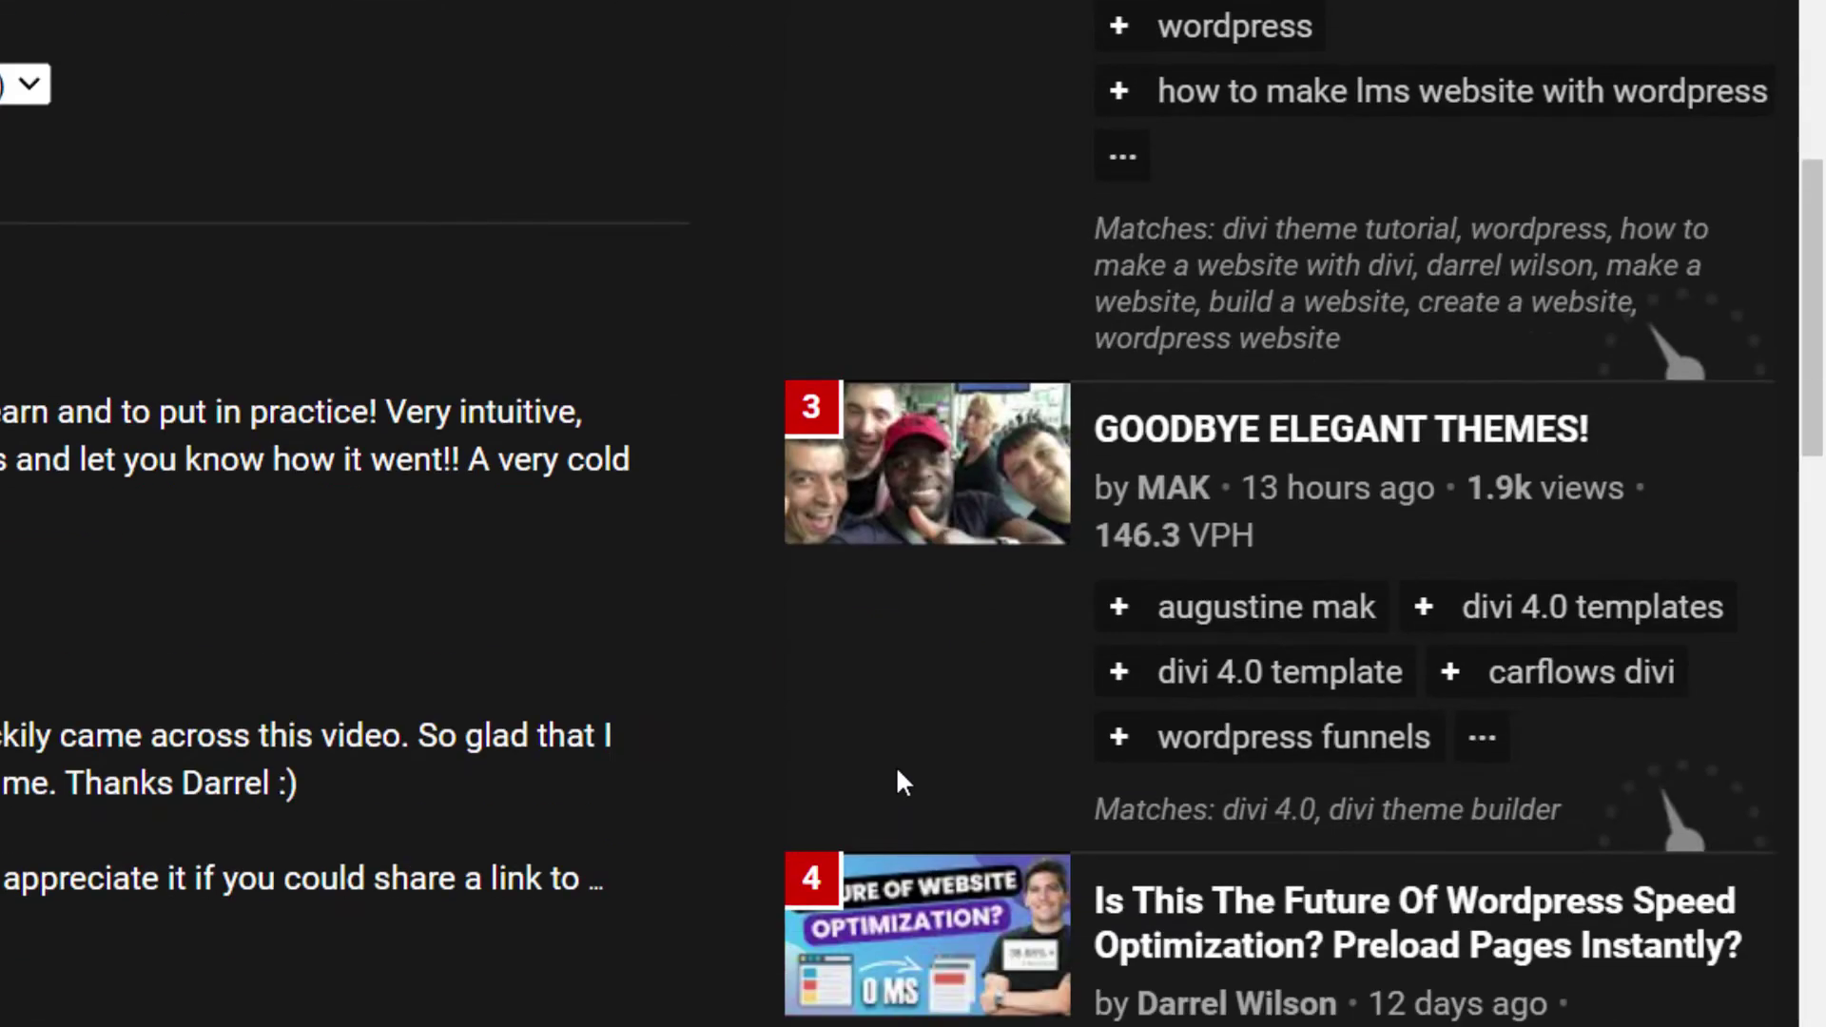
scroll(1068, 805, up, 15)
scroll(1069, 802, up, 3)
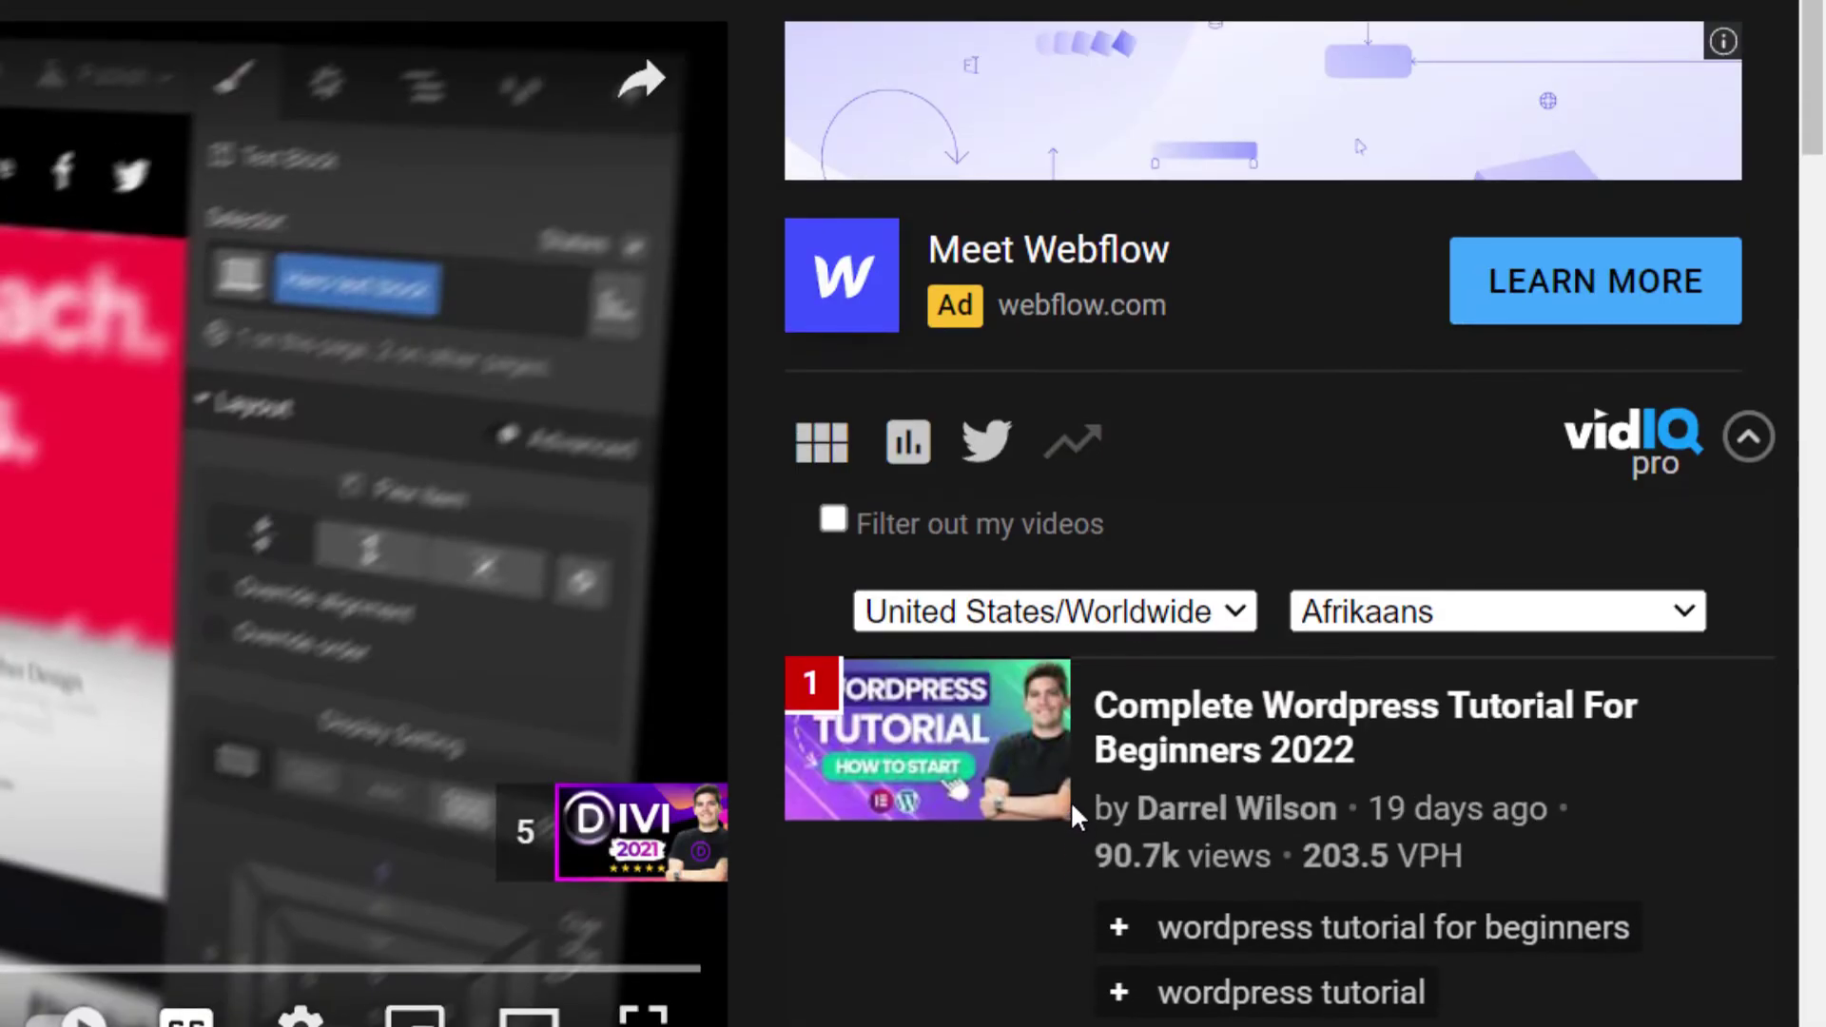
click(823, 445)
Review the competitor video's tags, optimization checklist and SEO stats in the vidIQ sidebar
scroll(1281, 365, down, 20)
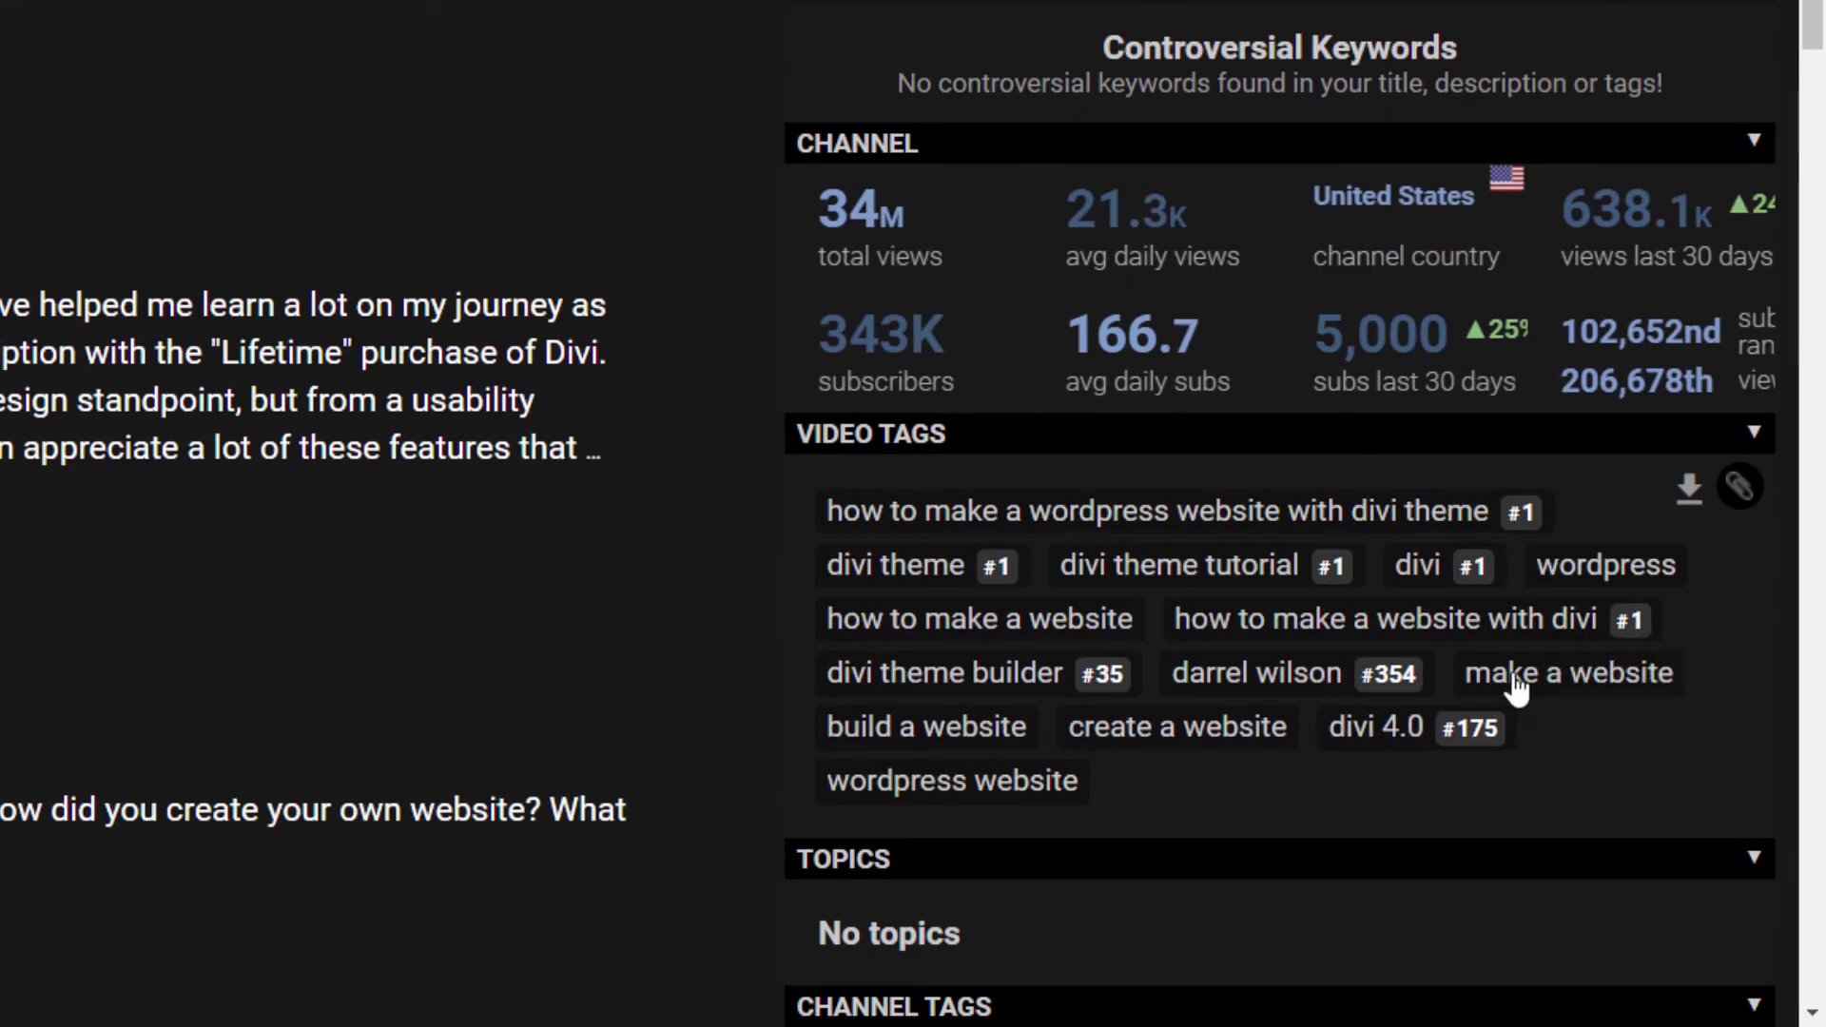
right_click(335, 145)
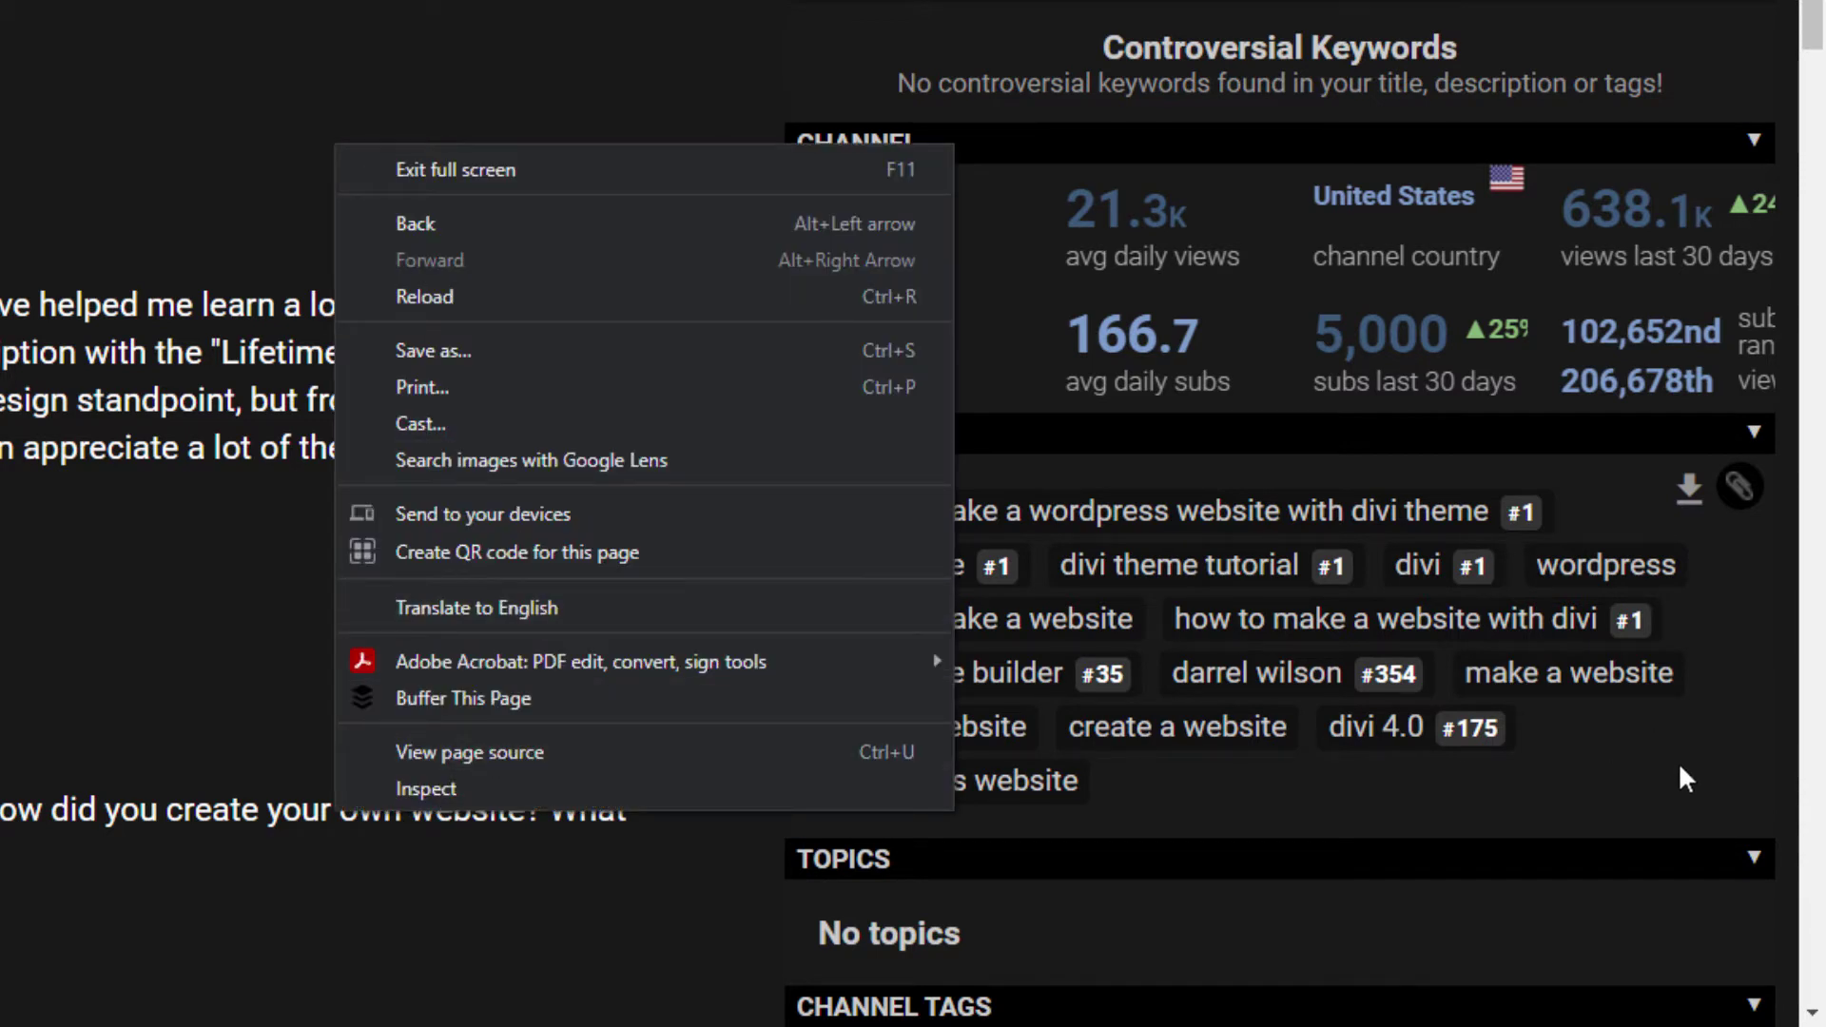
key(Escape)
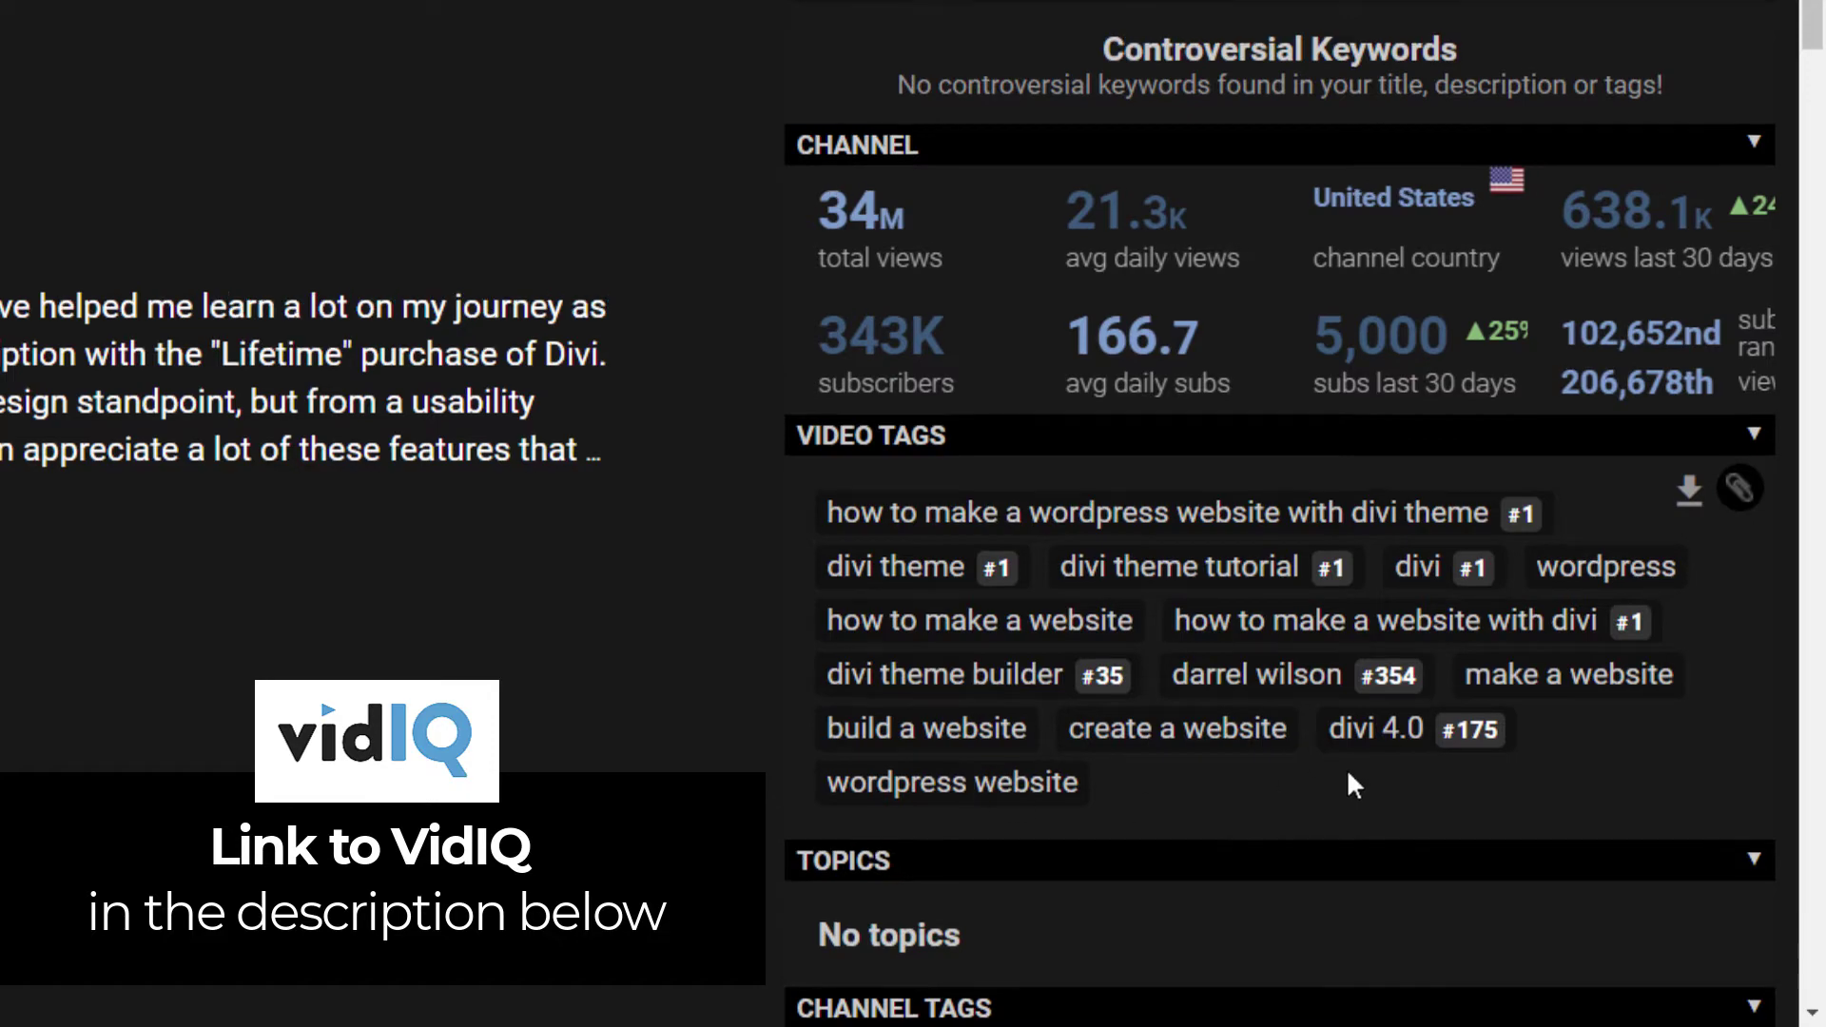
scroll(1350, 775, up, 8)
scroll(1370, 856, down, 11)
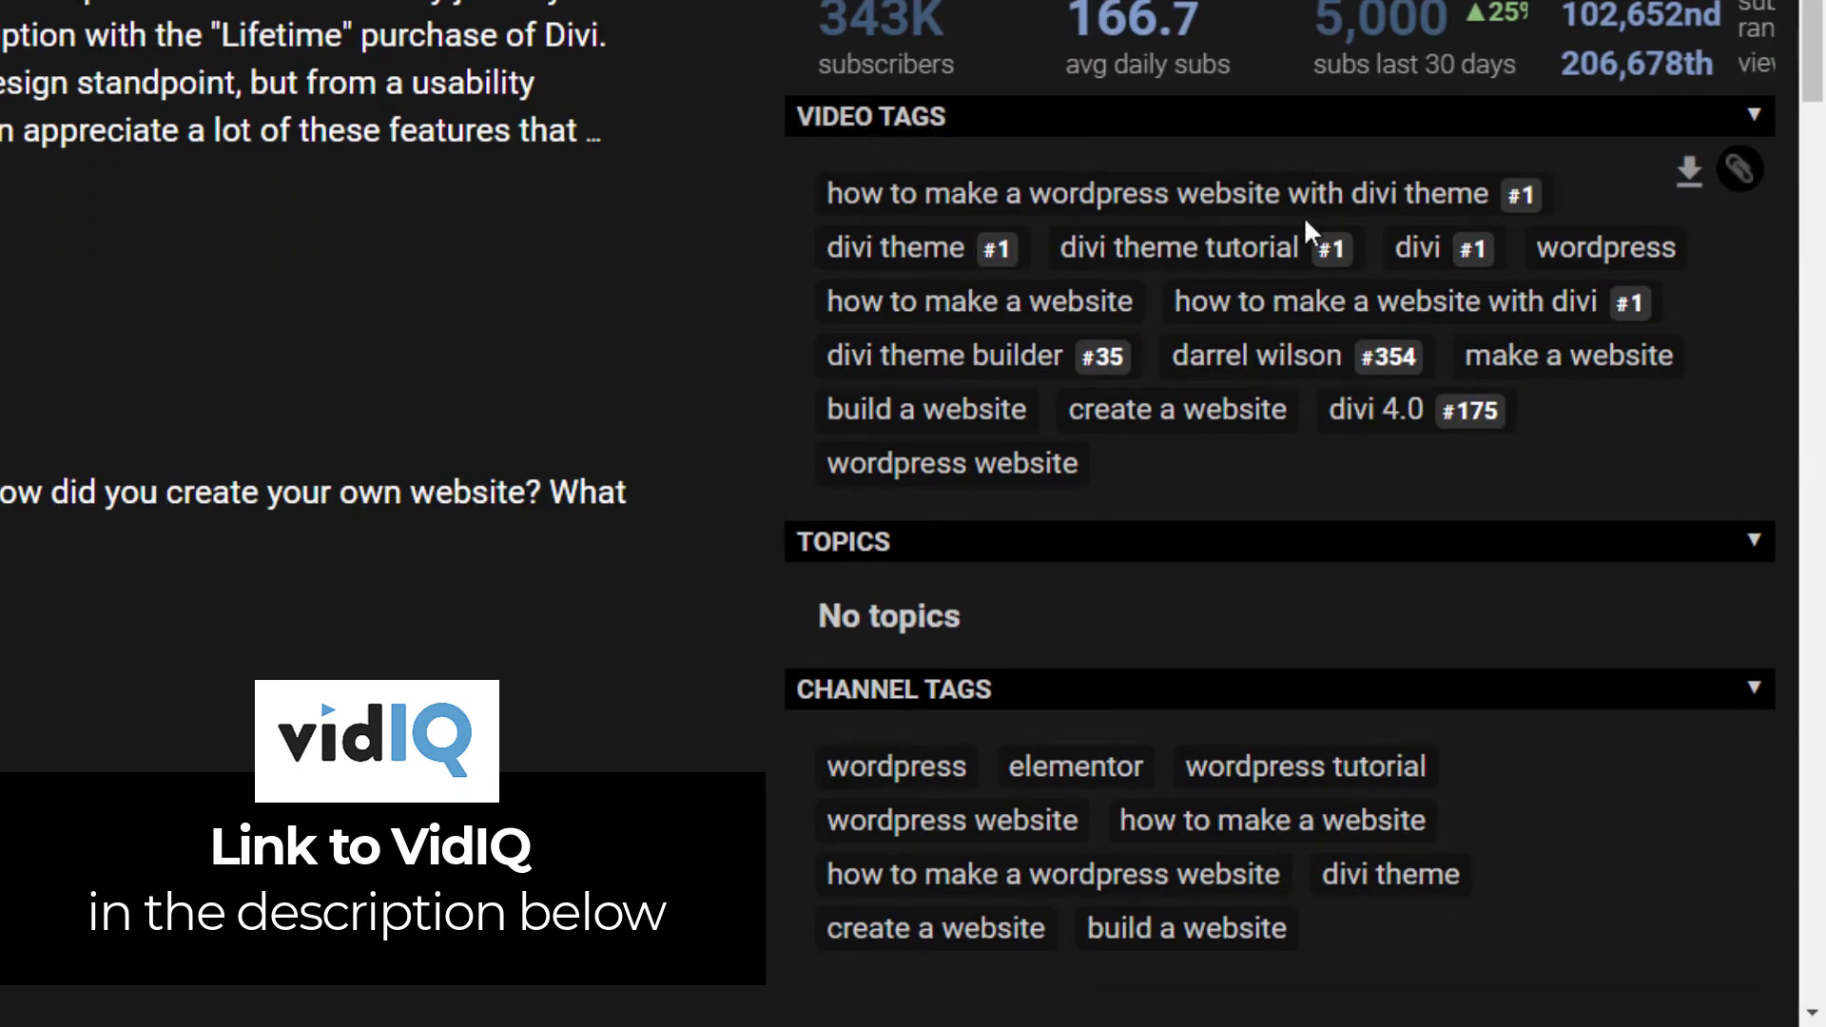
scroll(1060, 460, up, 5)
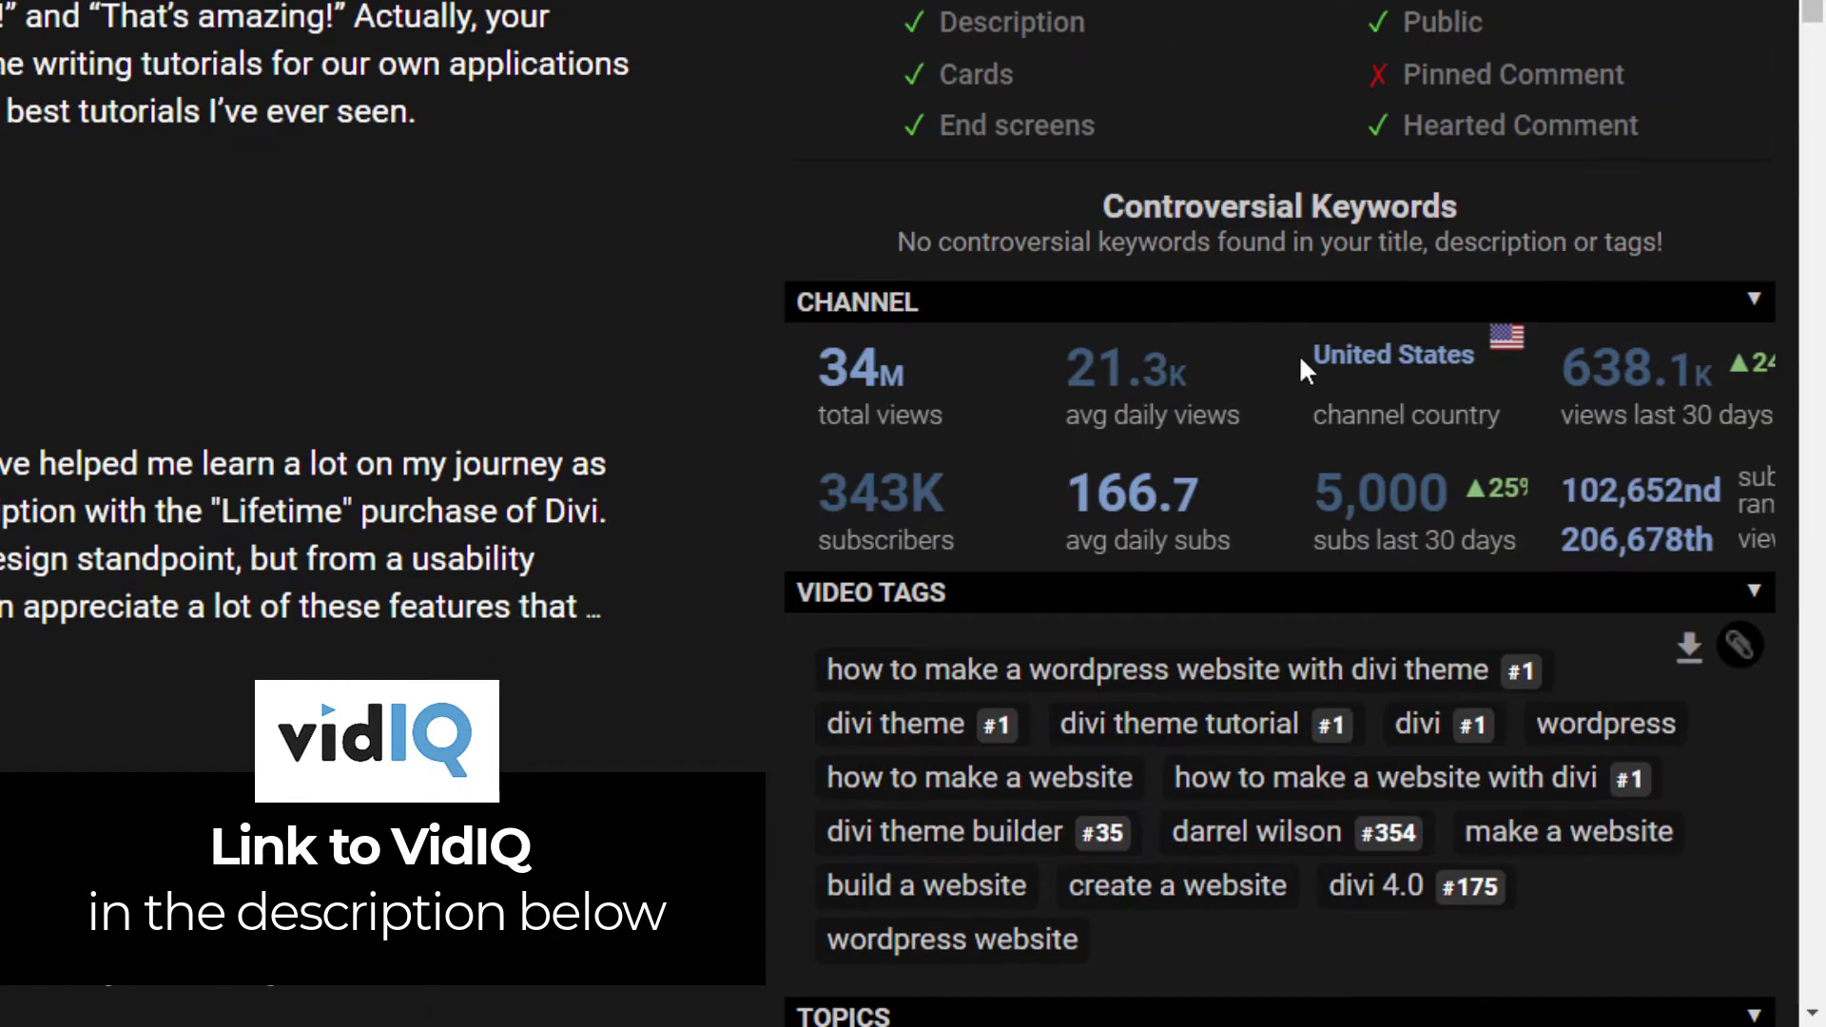
scroll(1312, 376, up, 3)
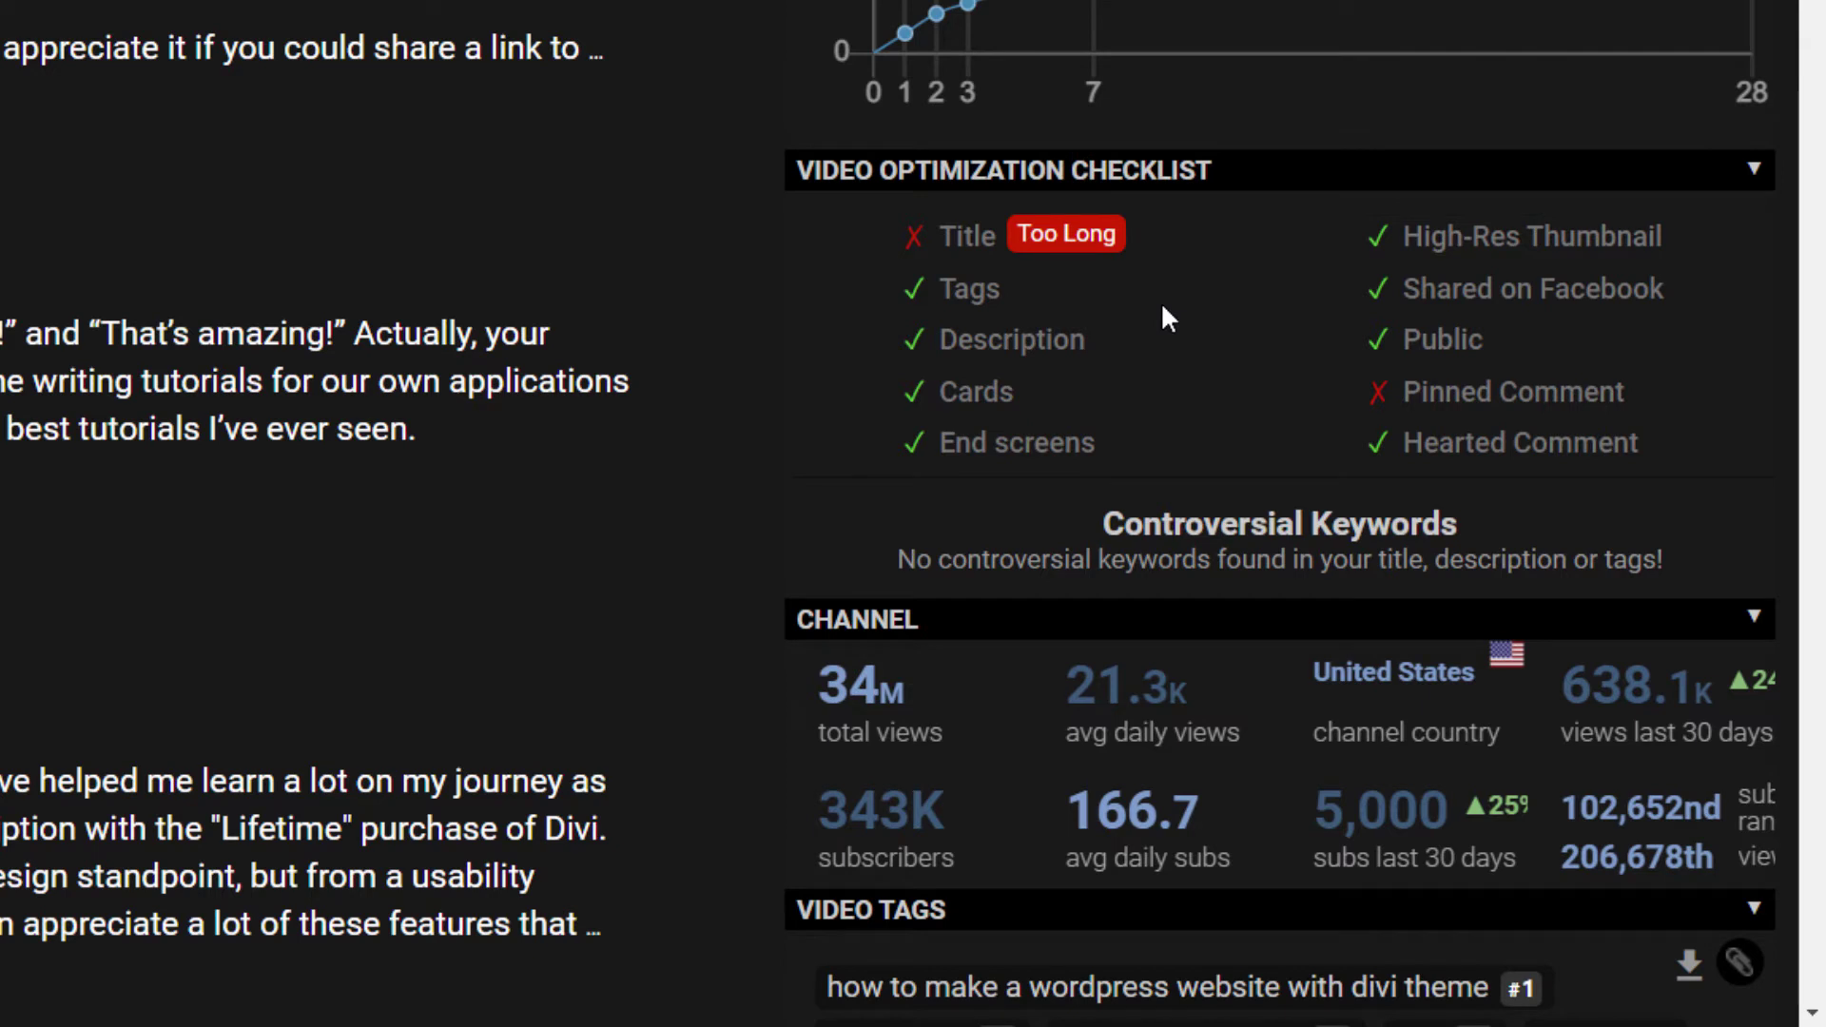
Open the video creator's 343K-subscriber channel page from the name under the video
mouse_move(1005, 244)
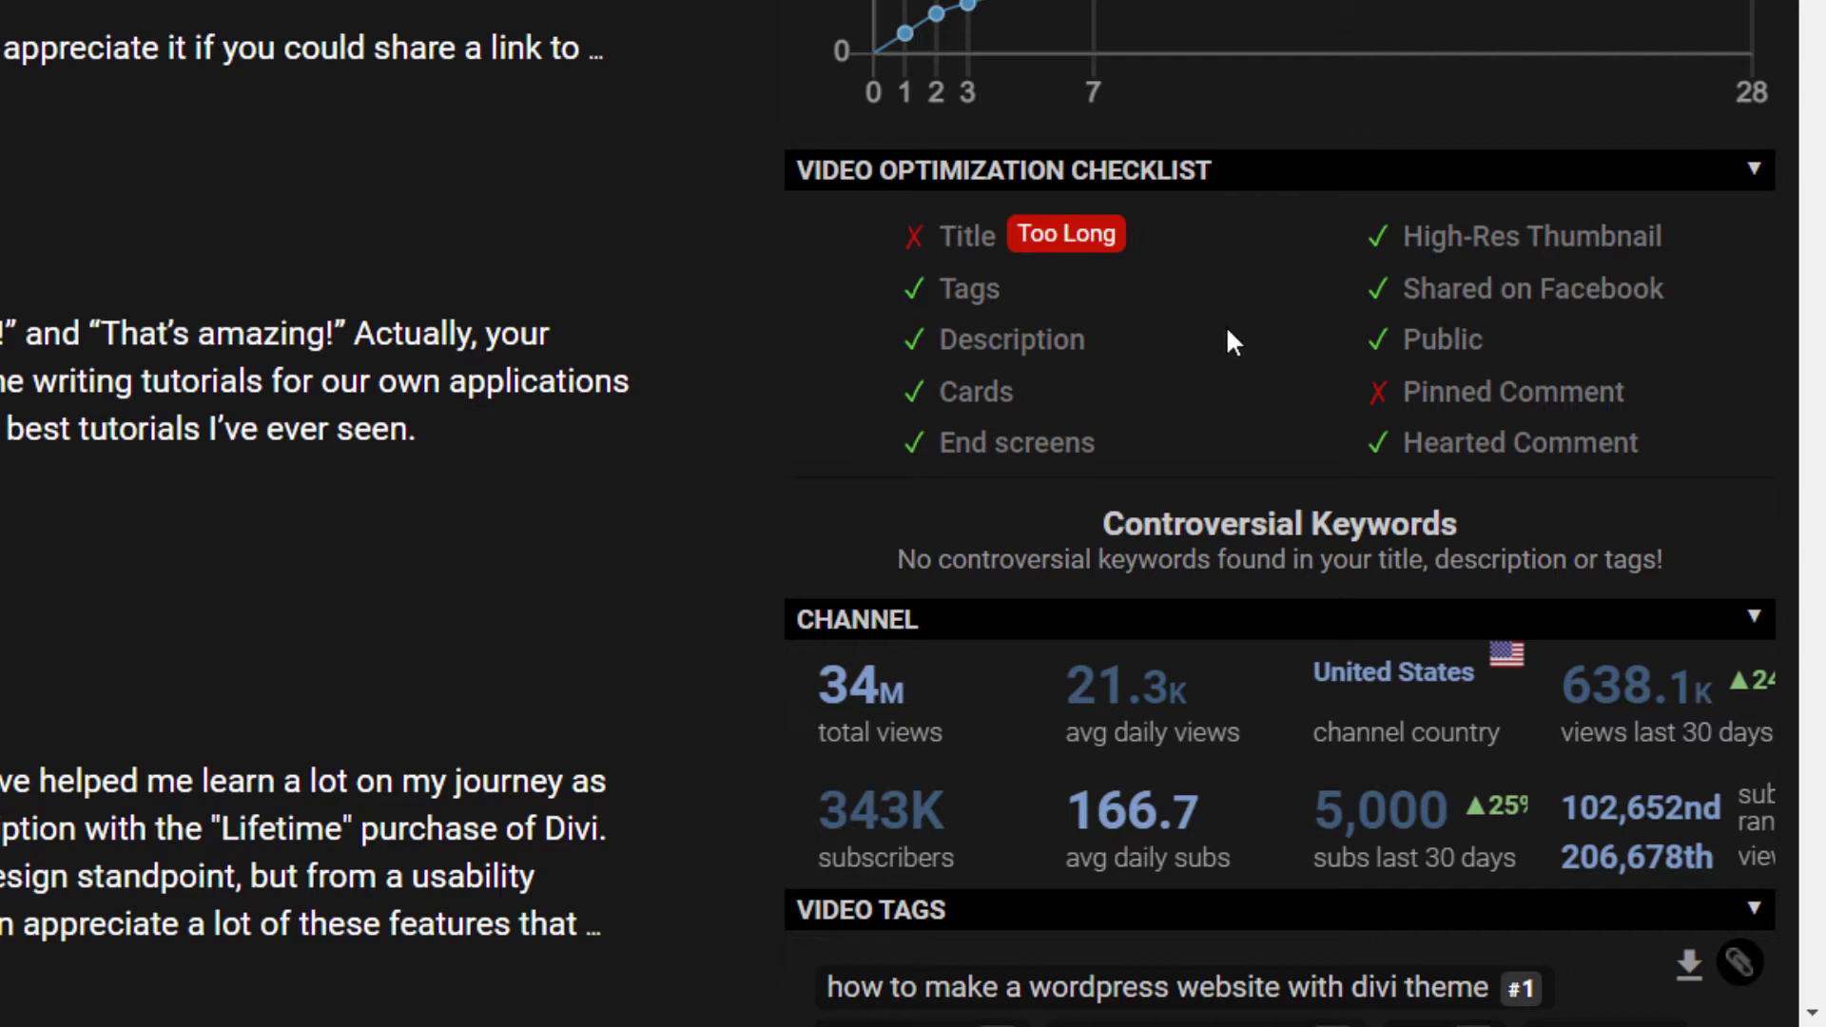
scroll(1089, 397, up, 14)
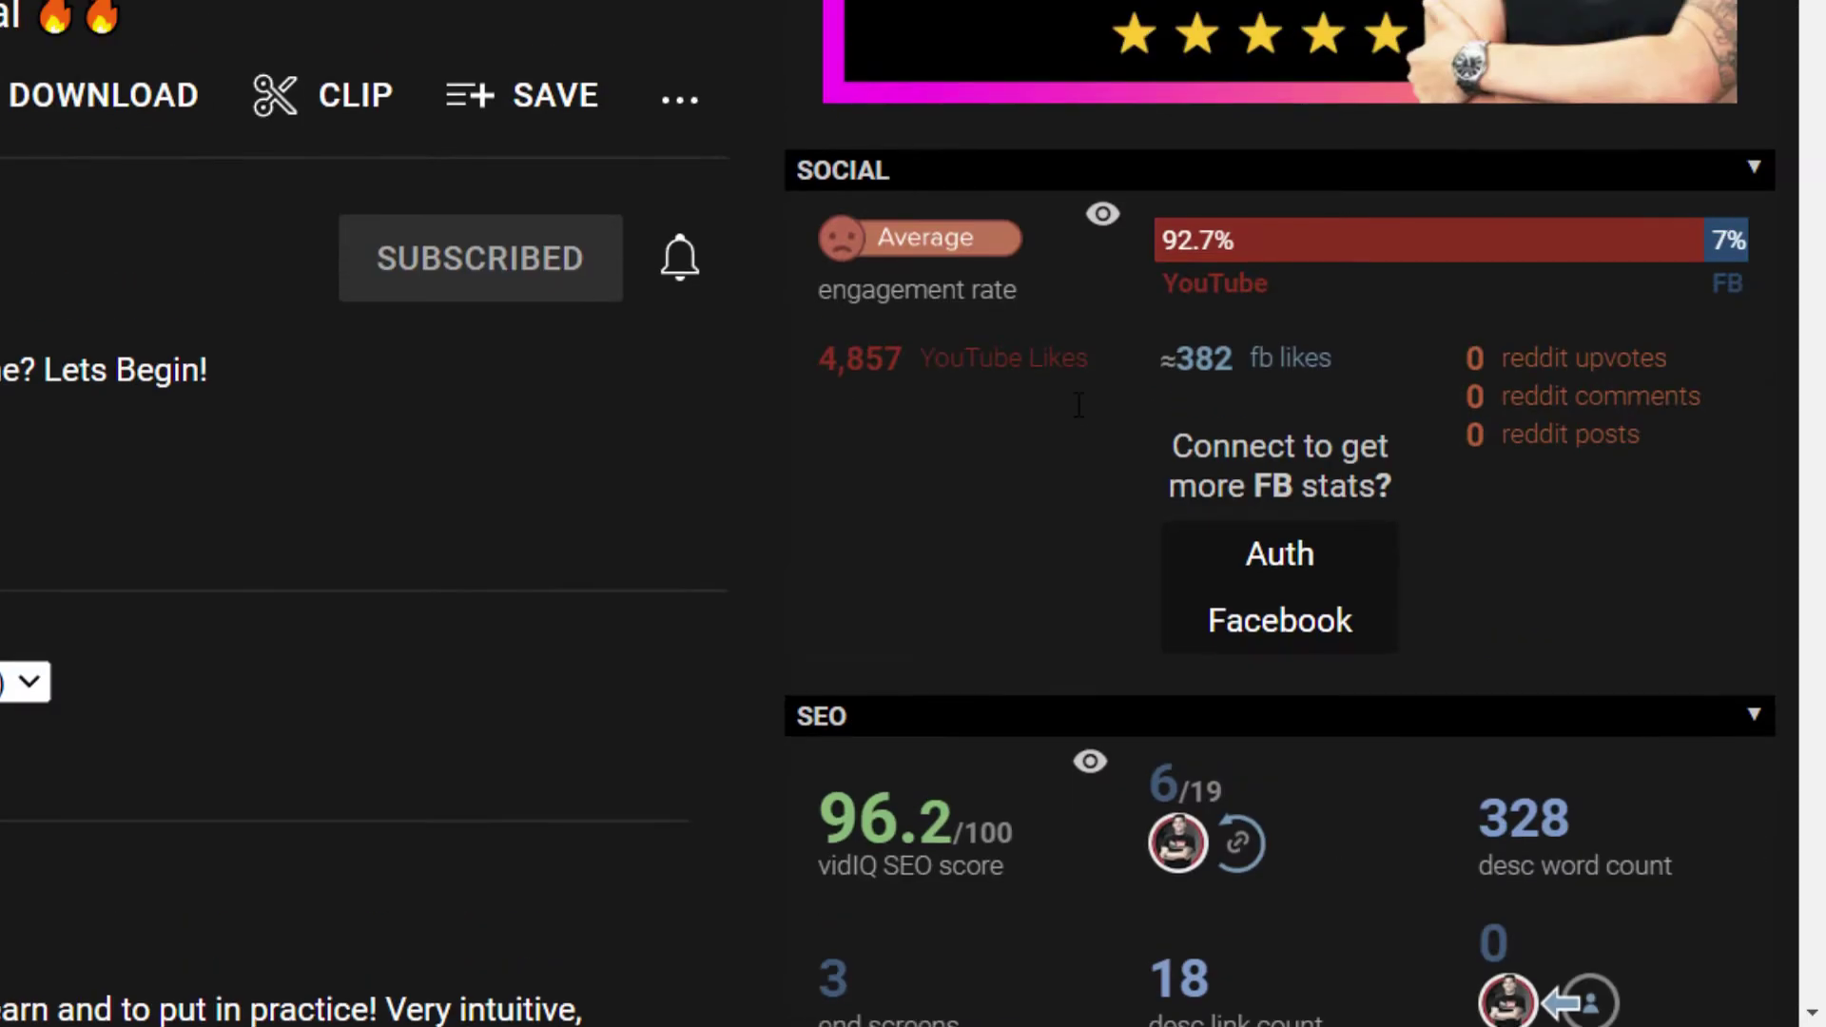
scroll(1078, 404, up, 6)
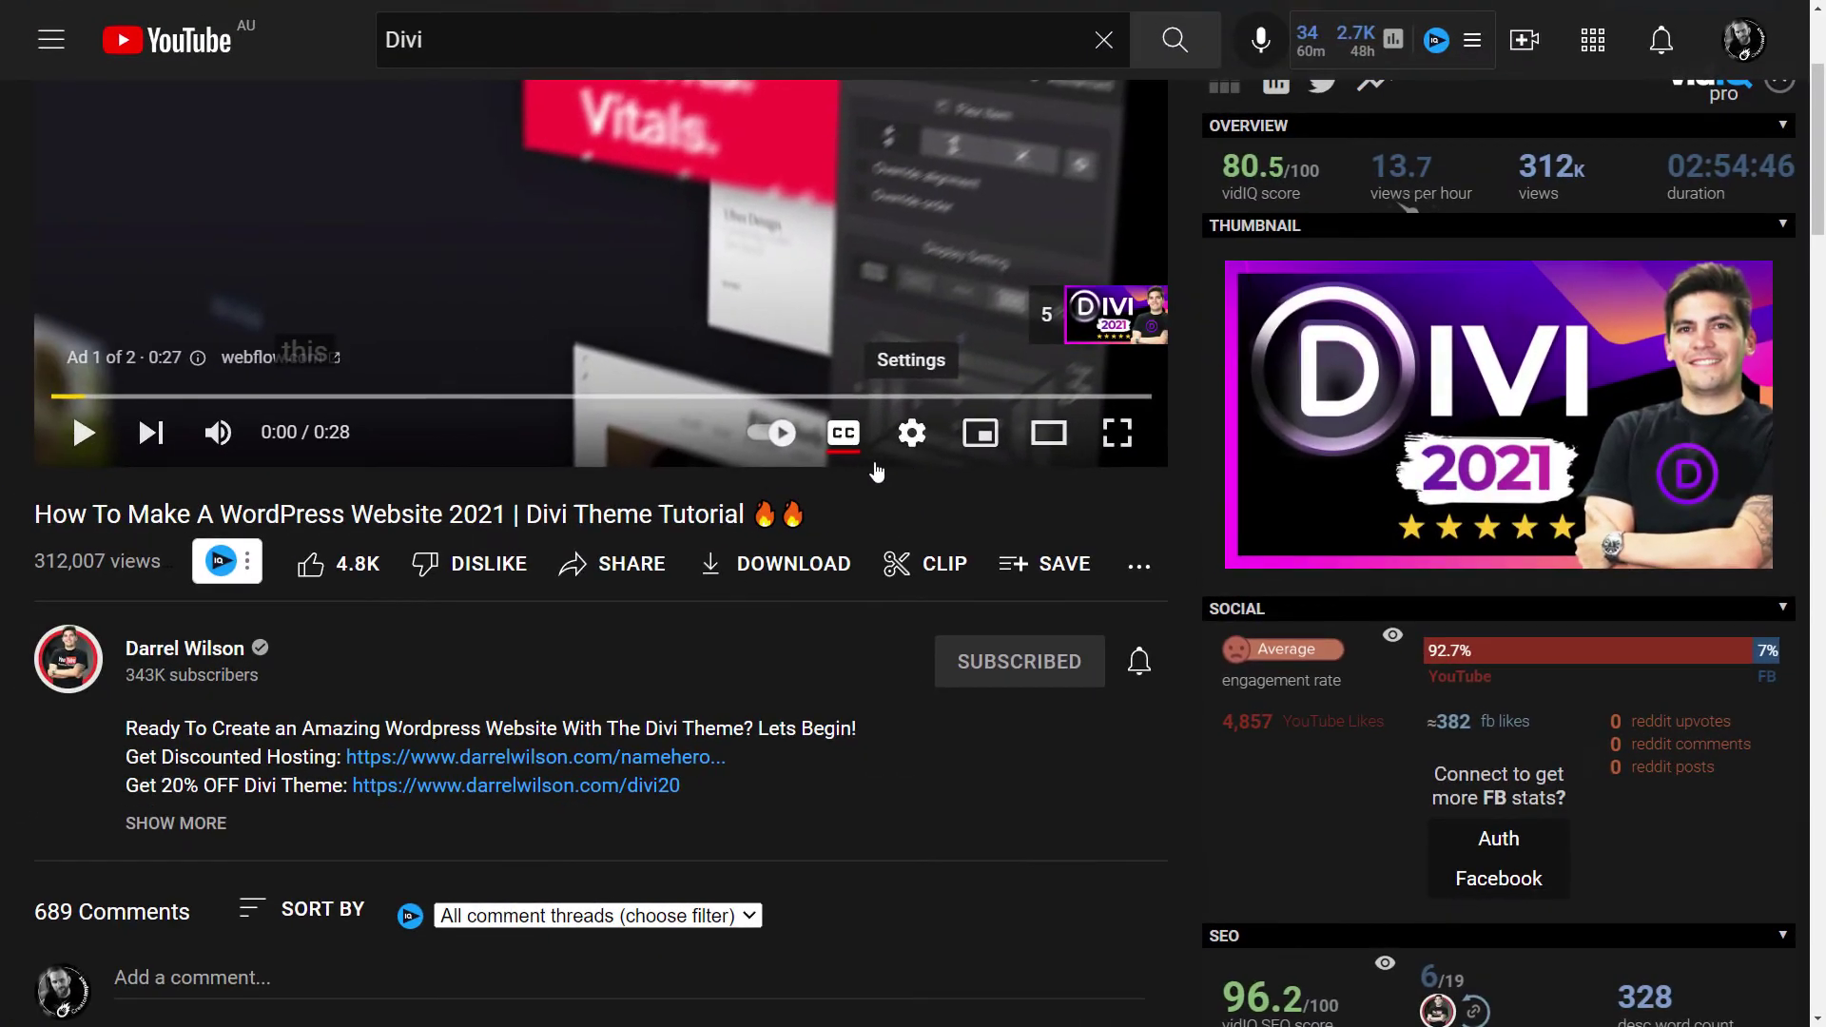
scroll(776, 455, down, 2)
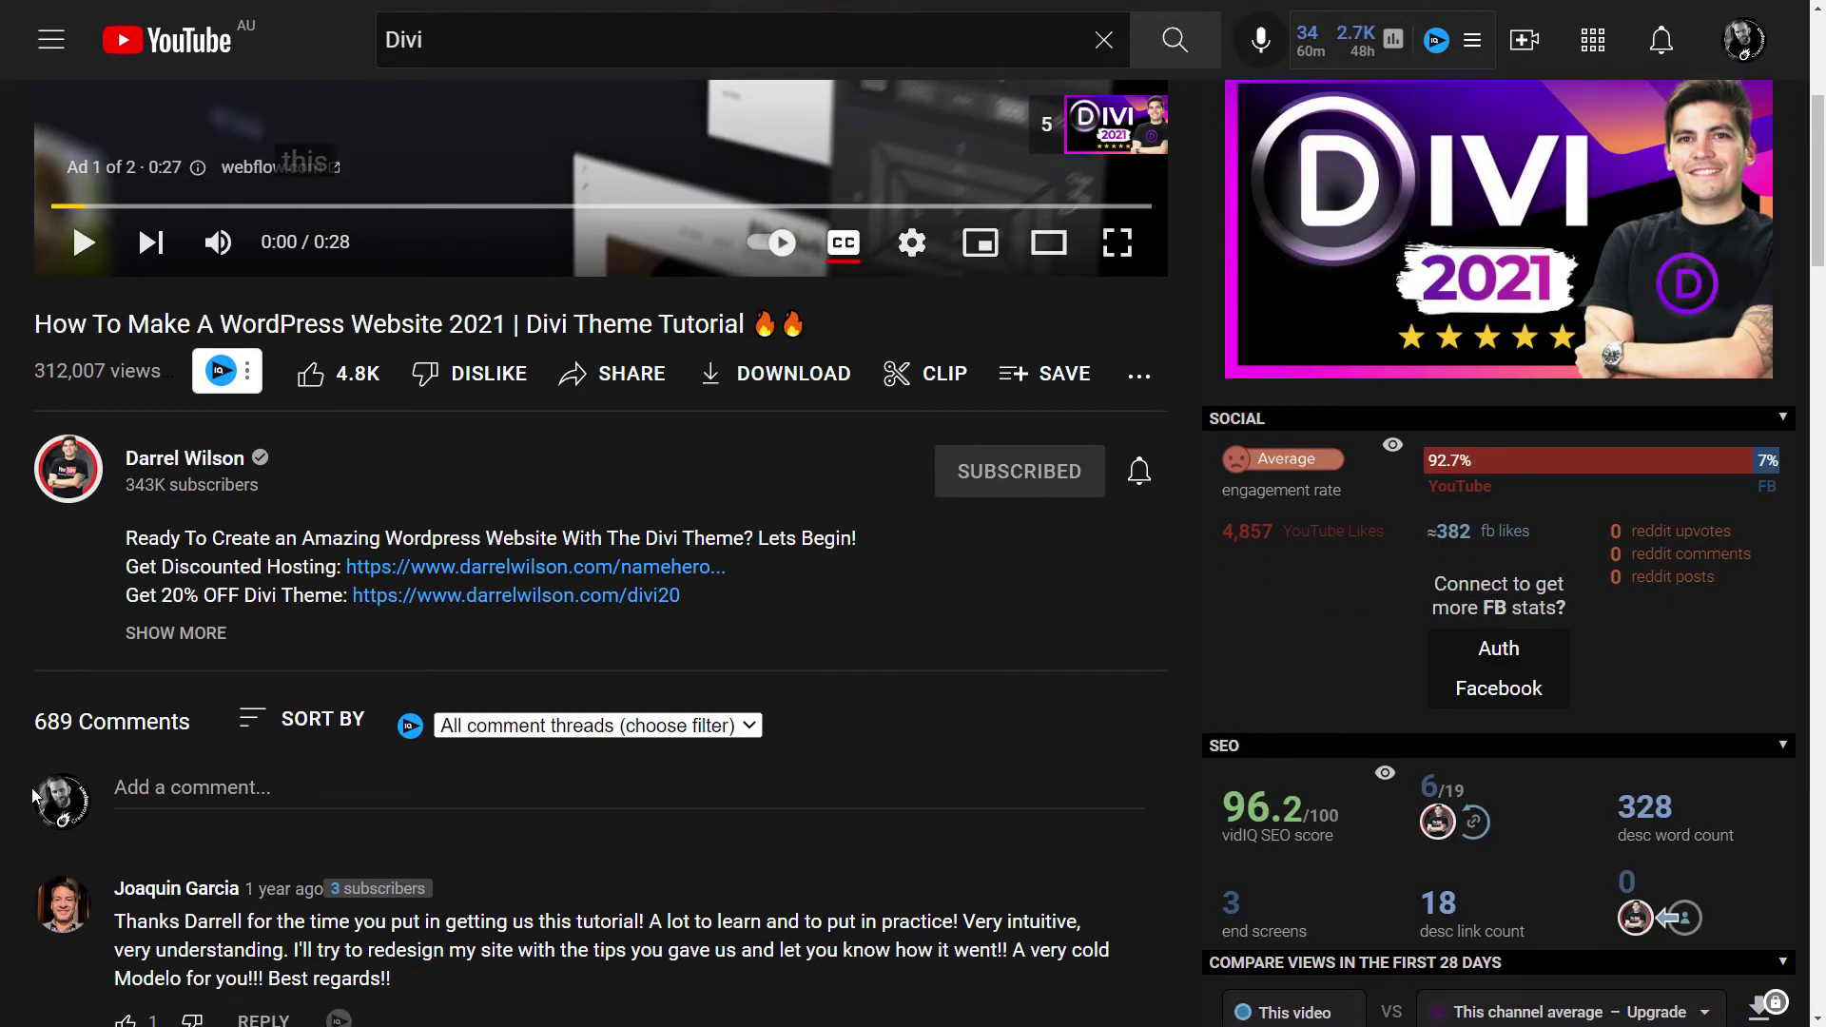
click(190, 463)
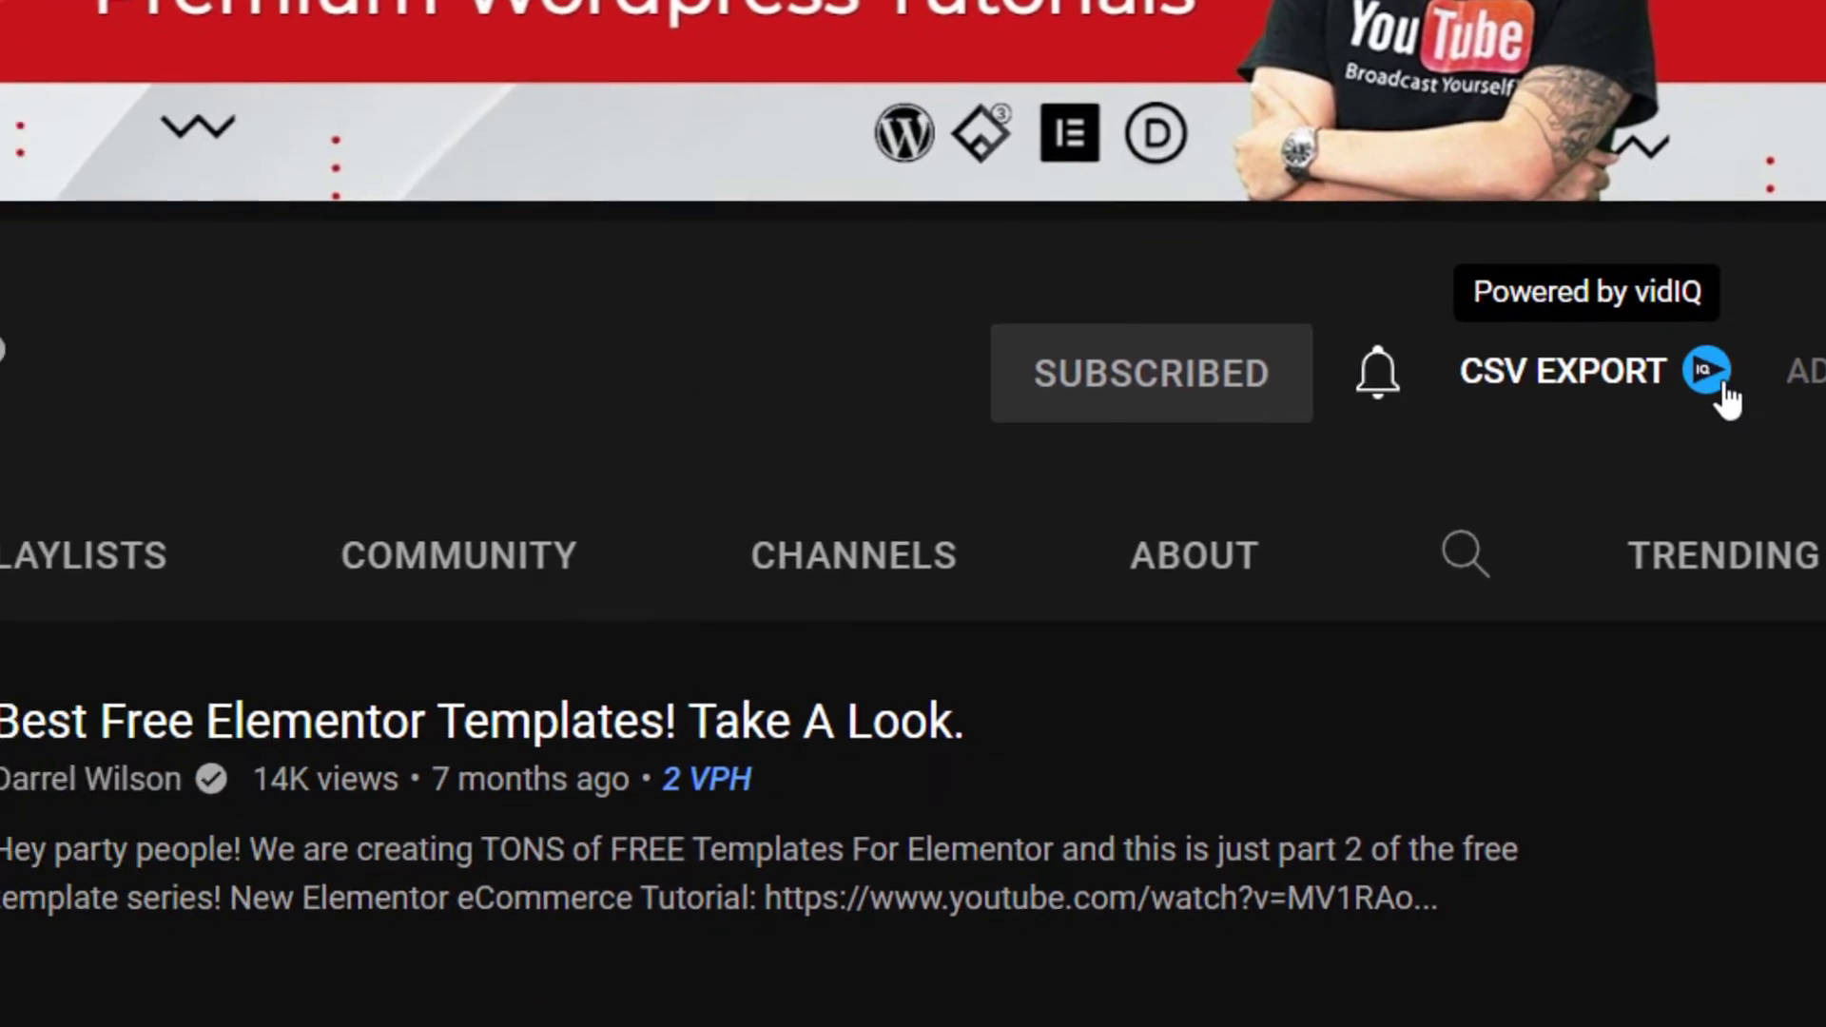
click(1159, 422)
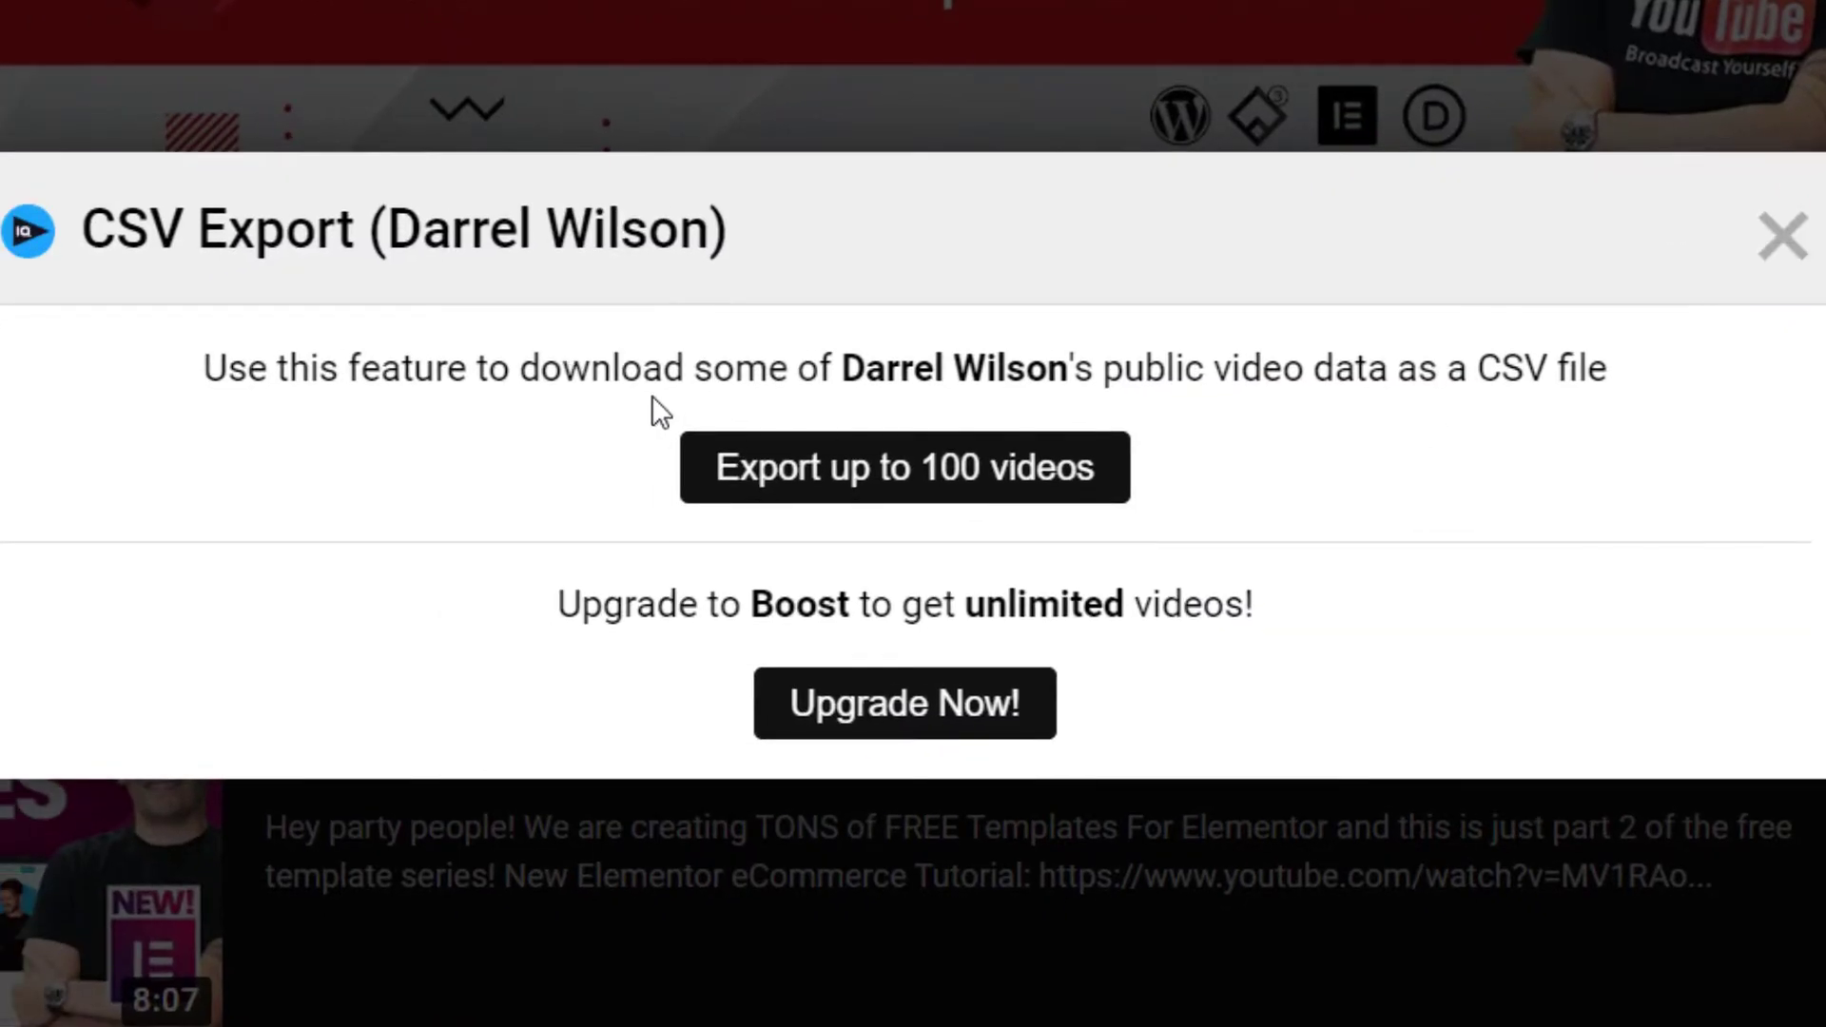
click(1781, 235)
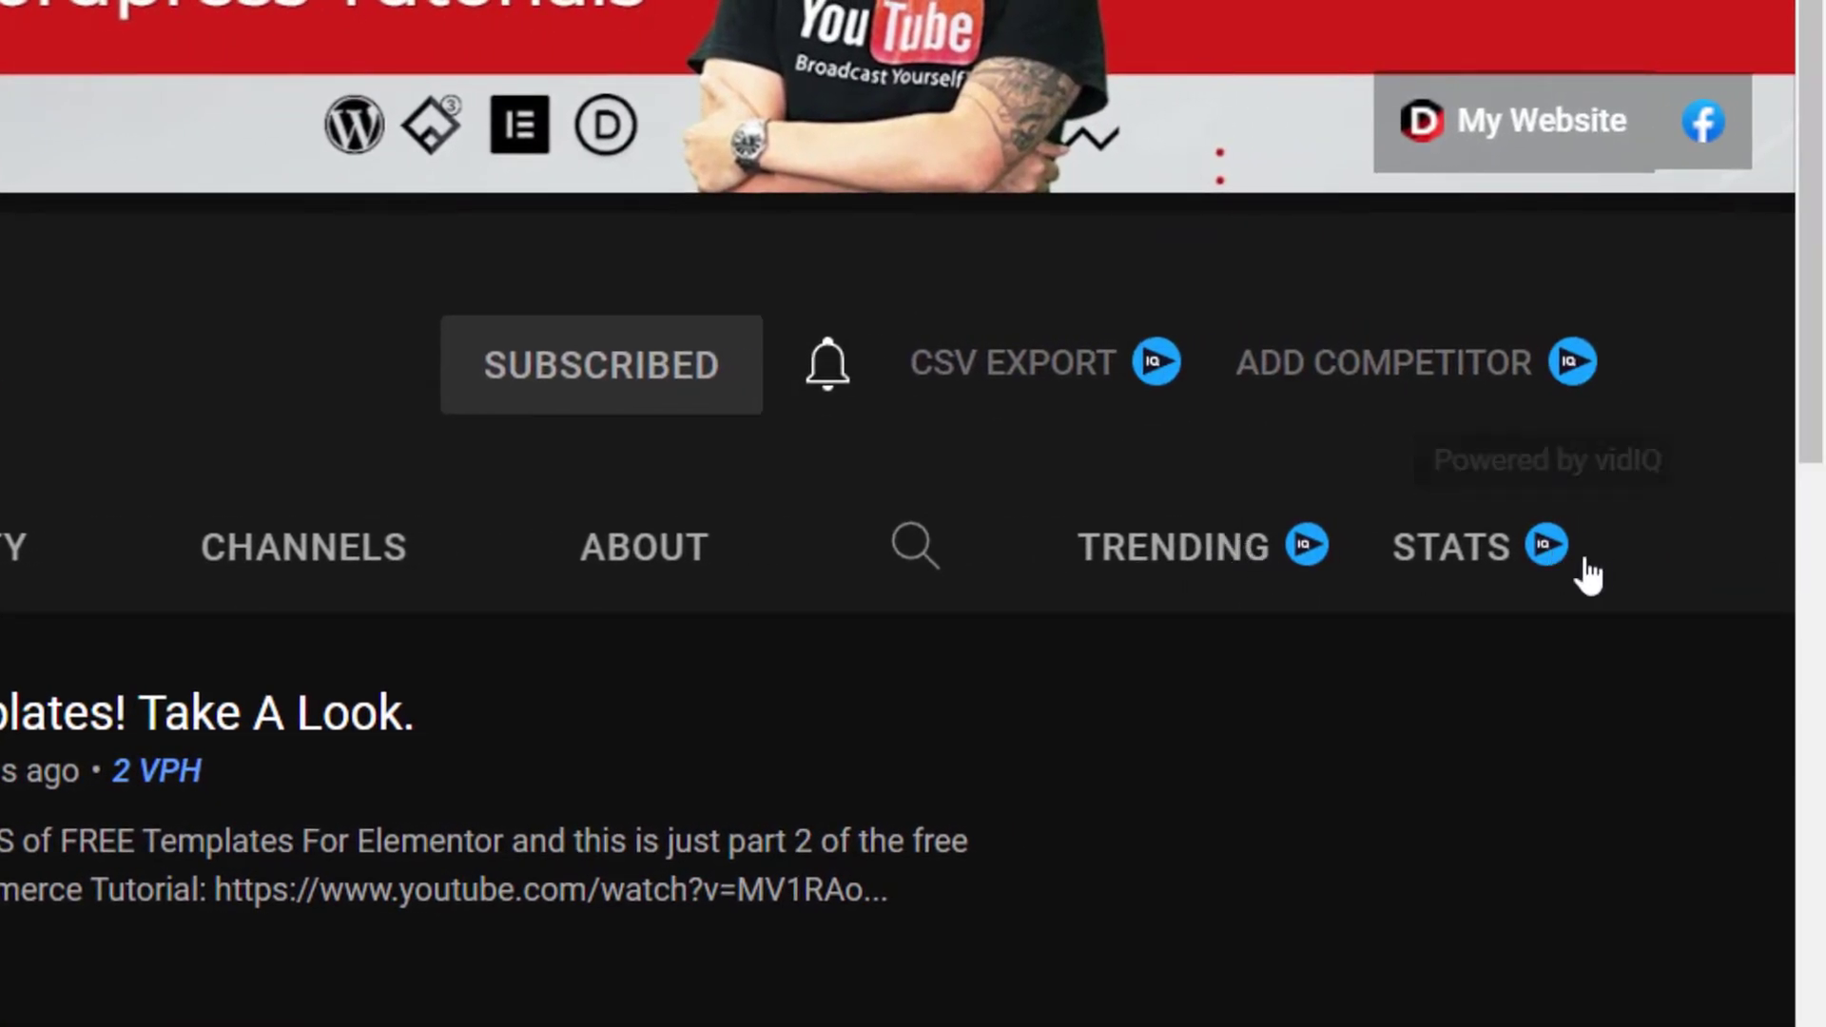
Browse the channel's vidIQ Trending videos by VPH, led by the Facebook Ads tutorial at 61.6
click(1184, 556)
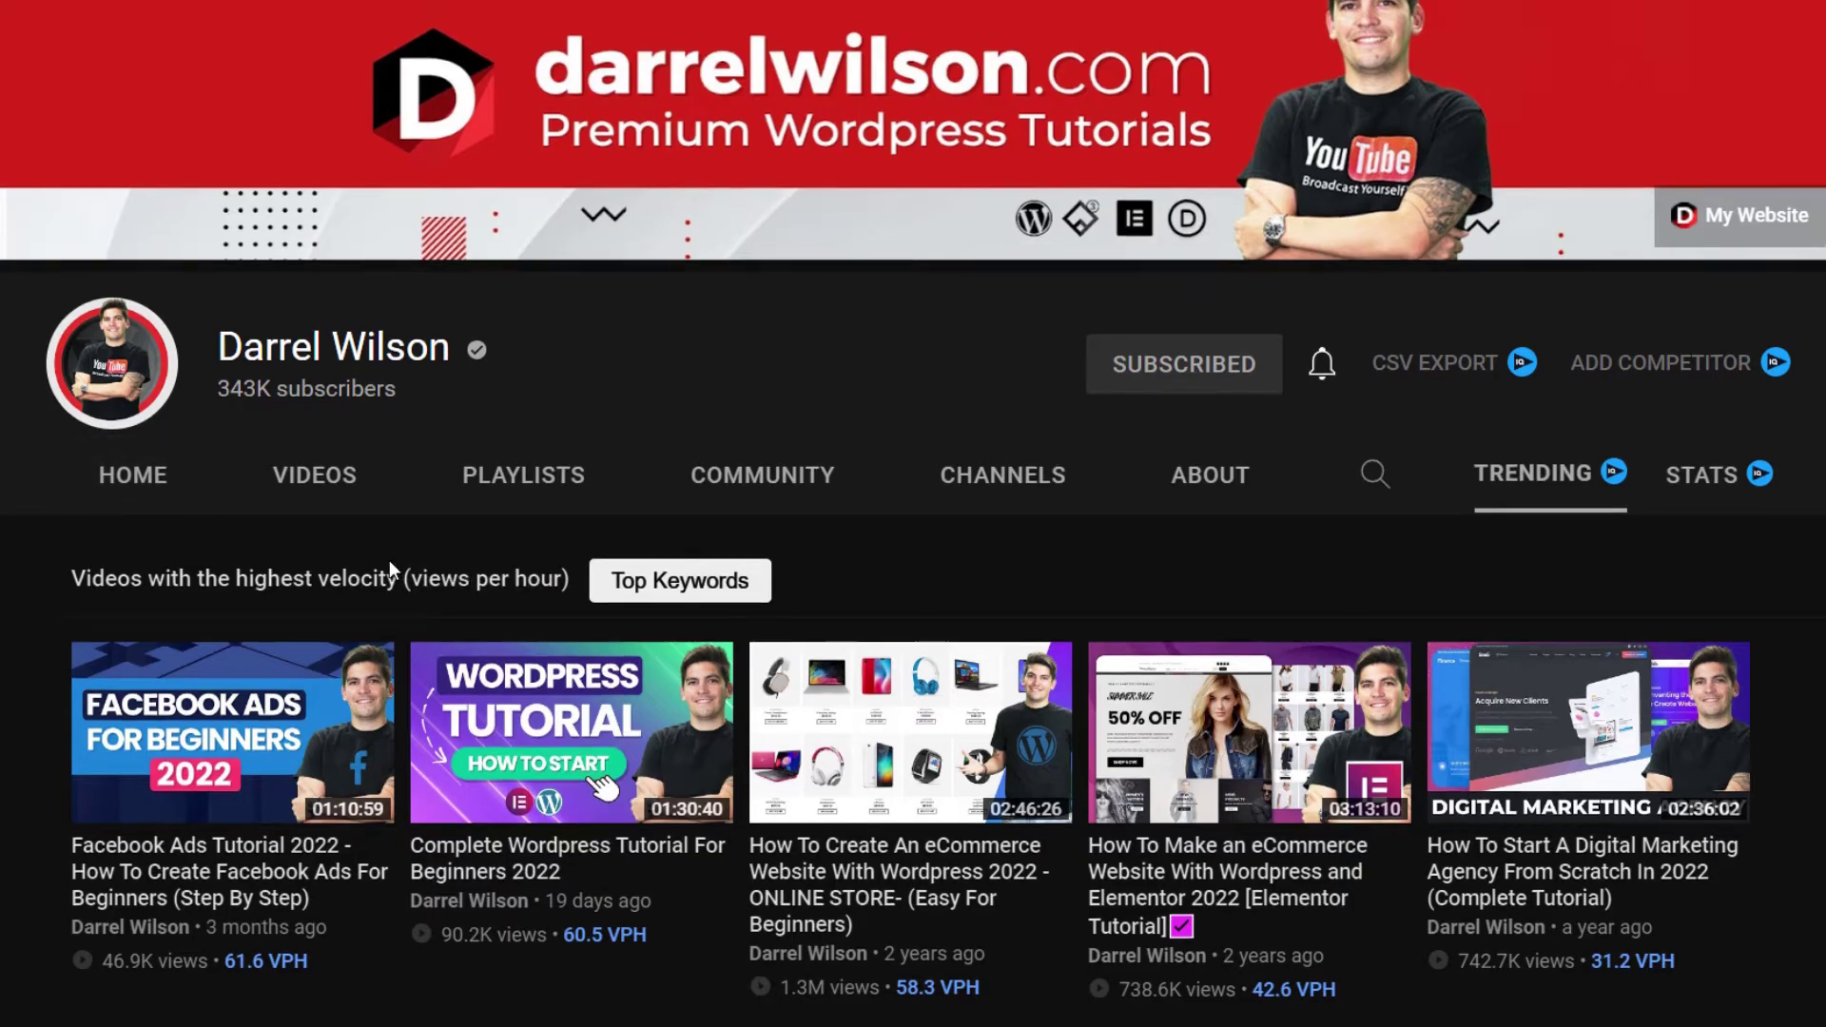
scroll(390, 561, down, 3)
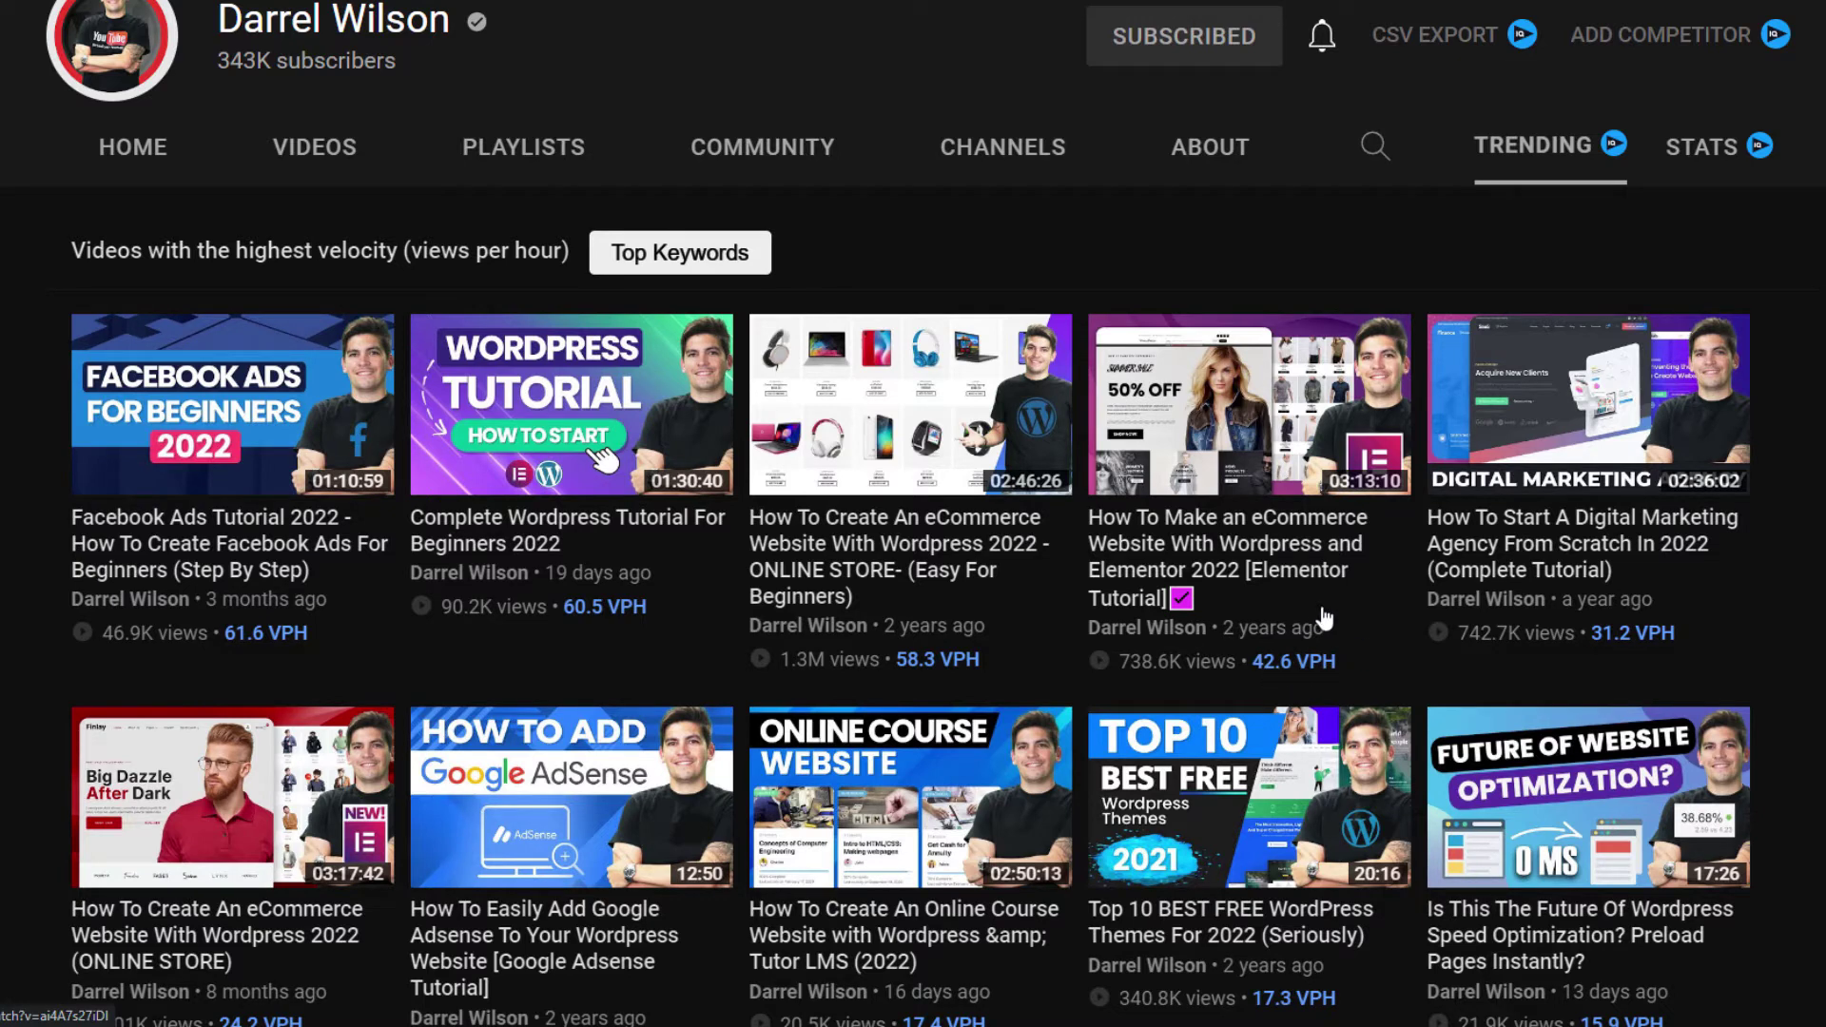
scroll(211, 885, down, 1)
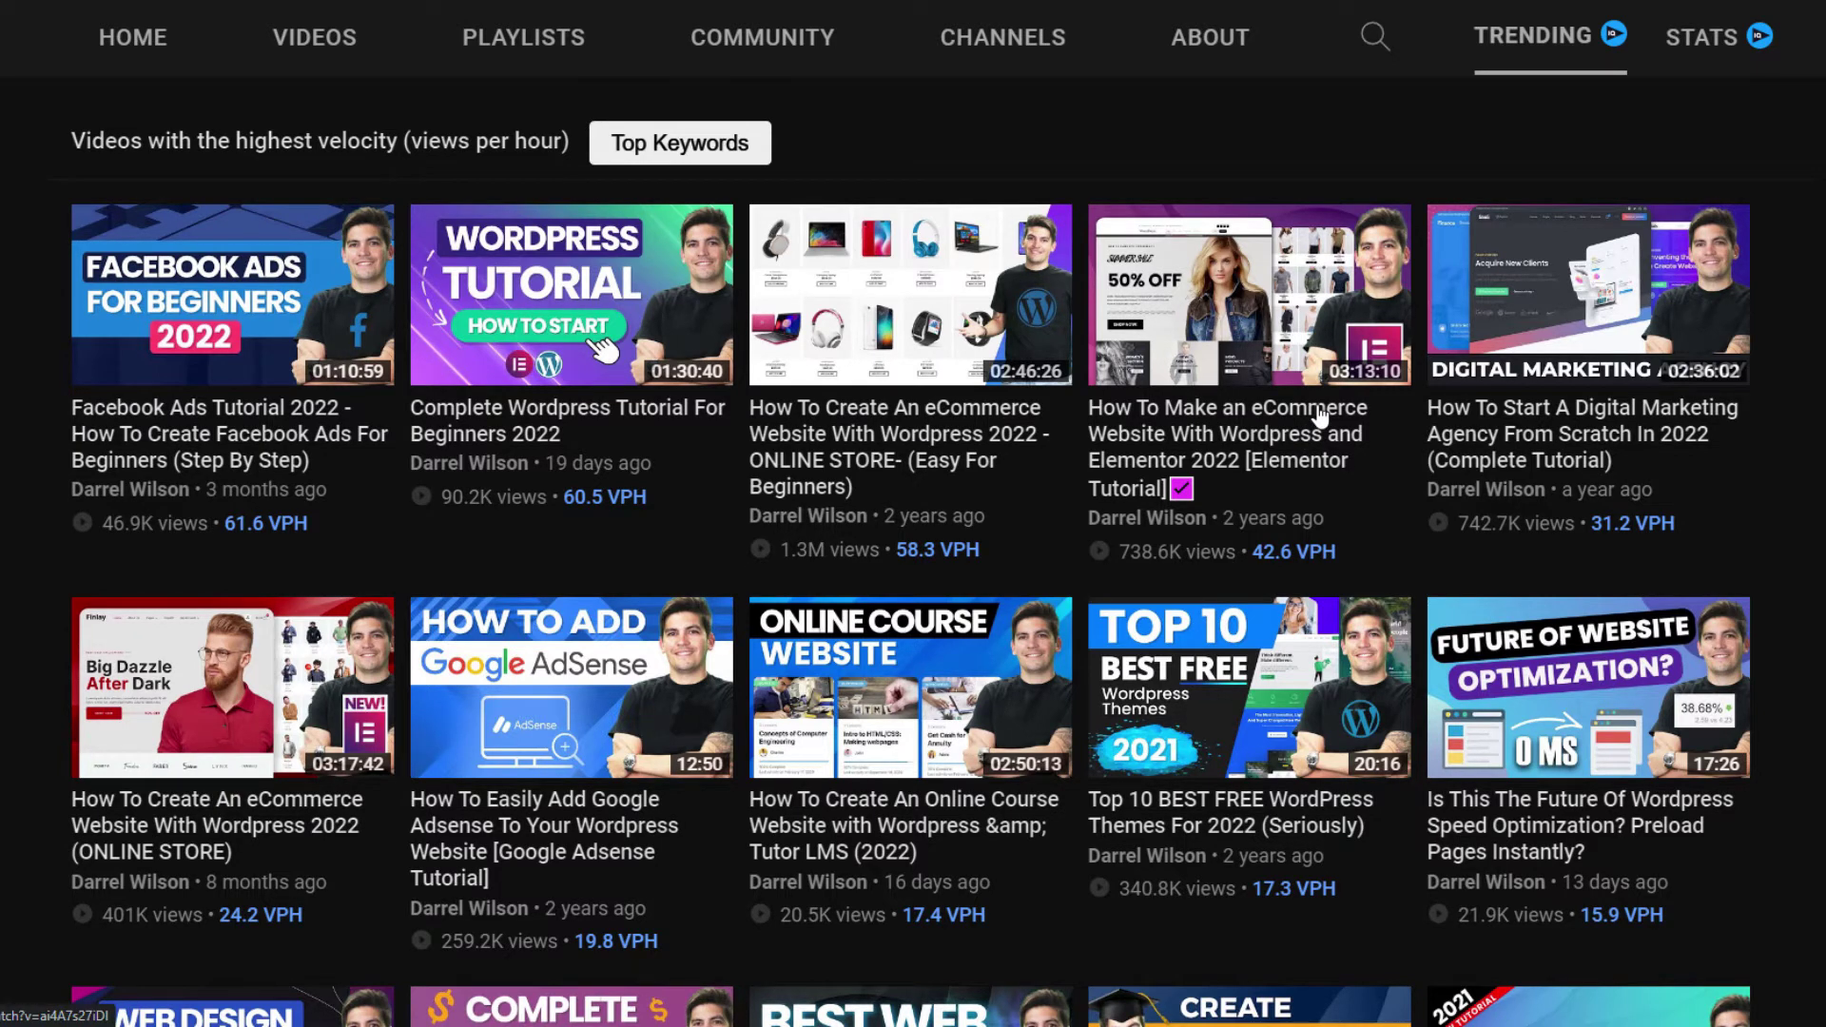
scroll(1324, 420, up, 3)
scroll(1340, 533, down, 4)
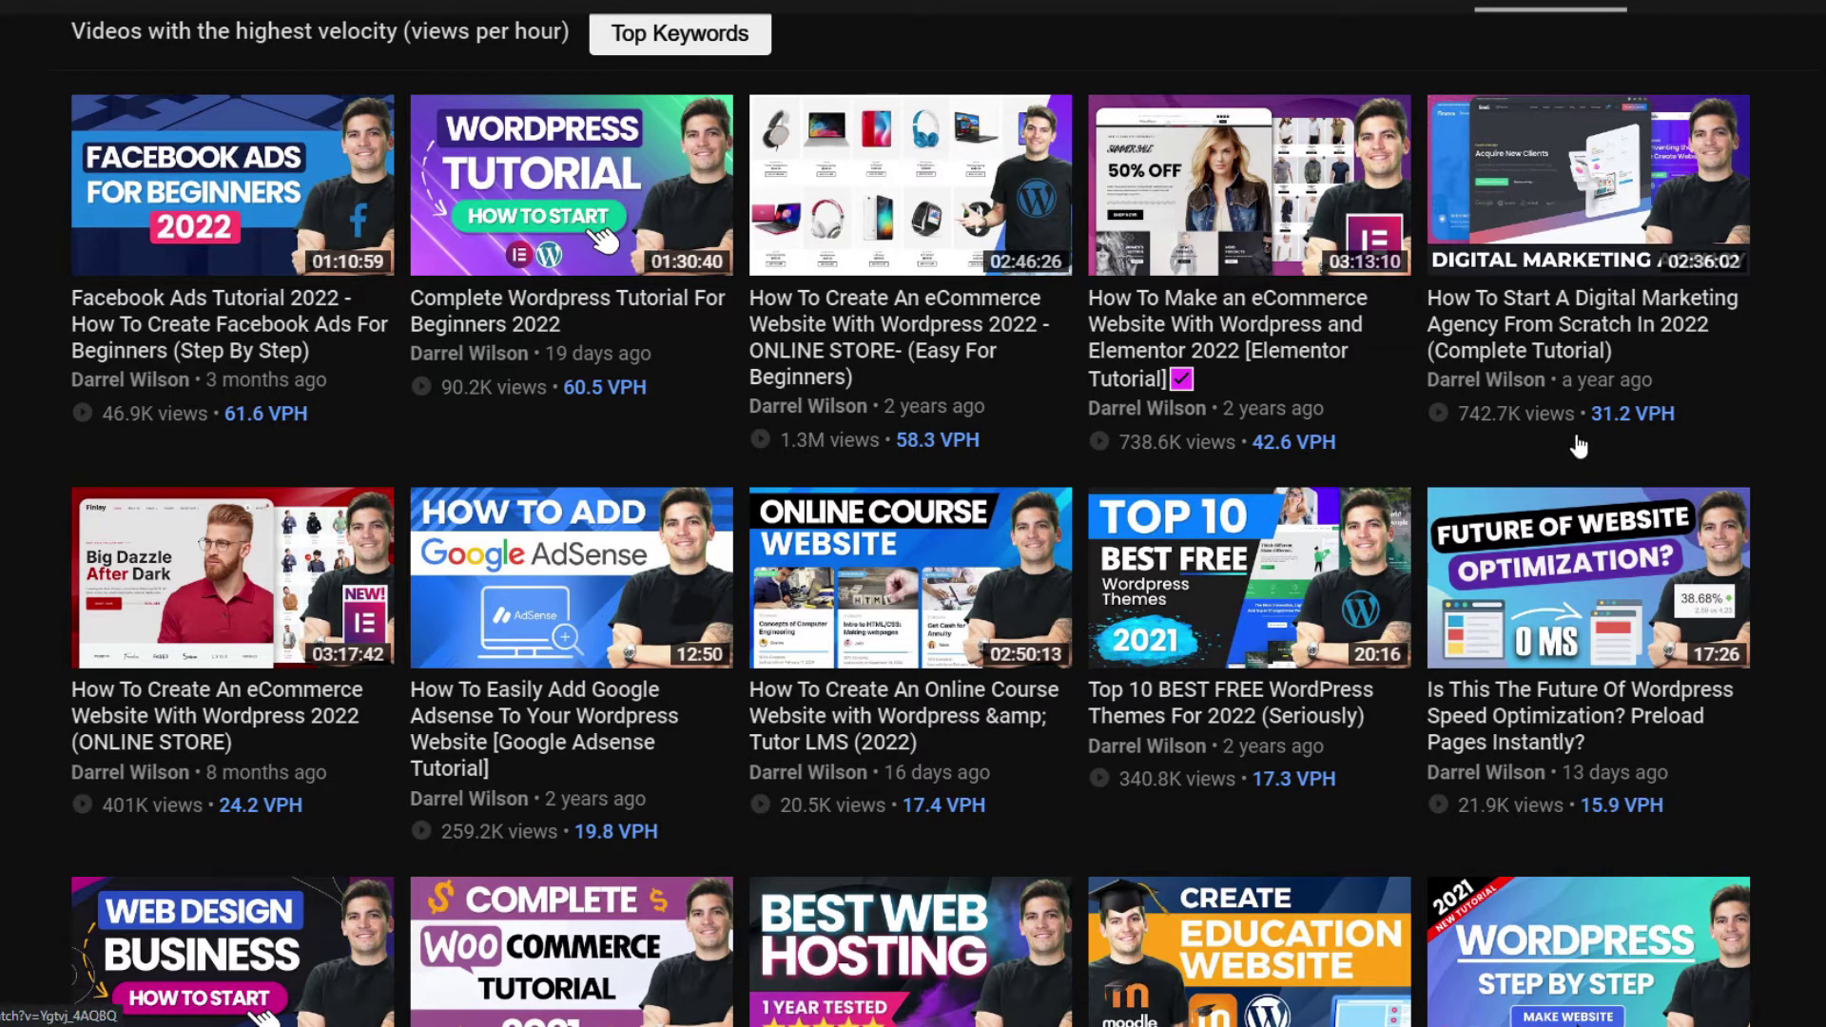
scroll(549, 479, down, 1)
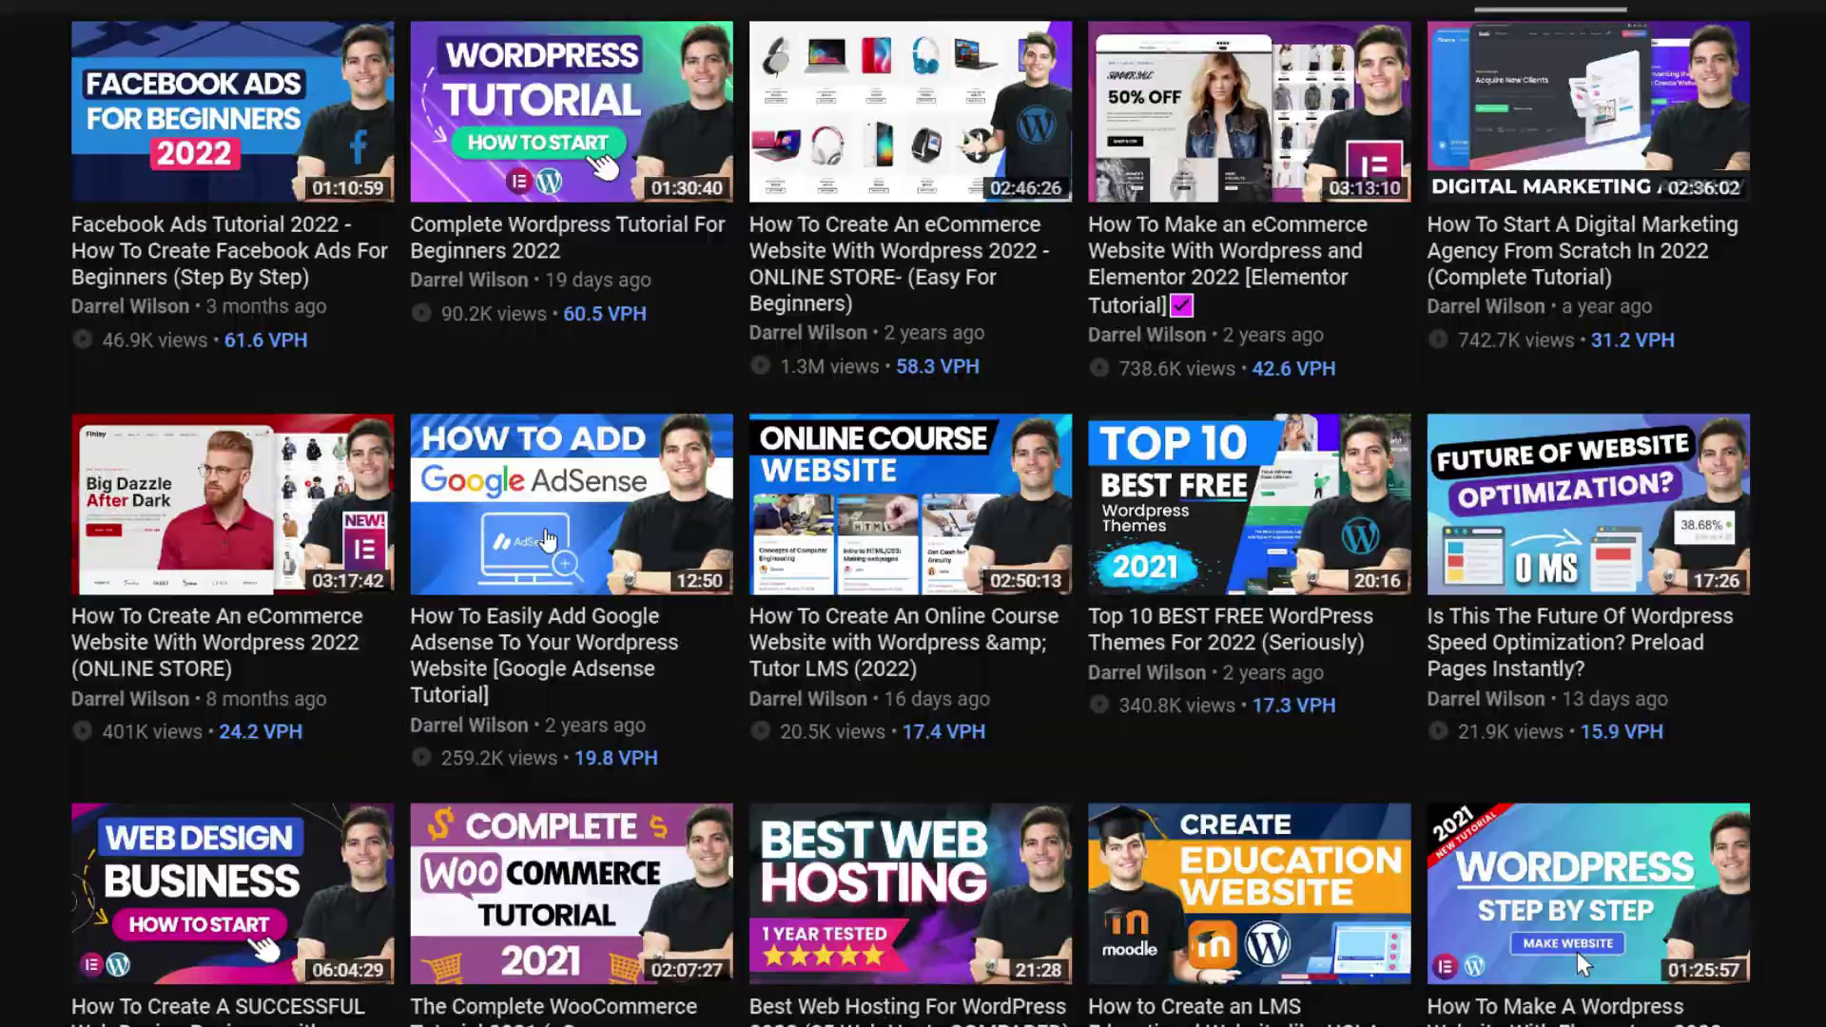
scroll(1560, 546, up, 6)
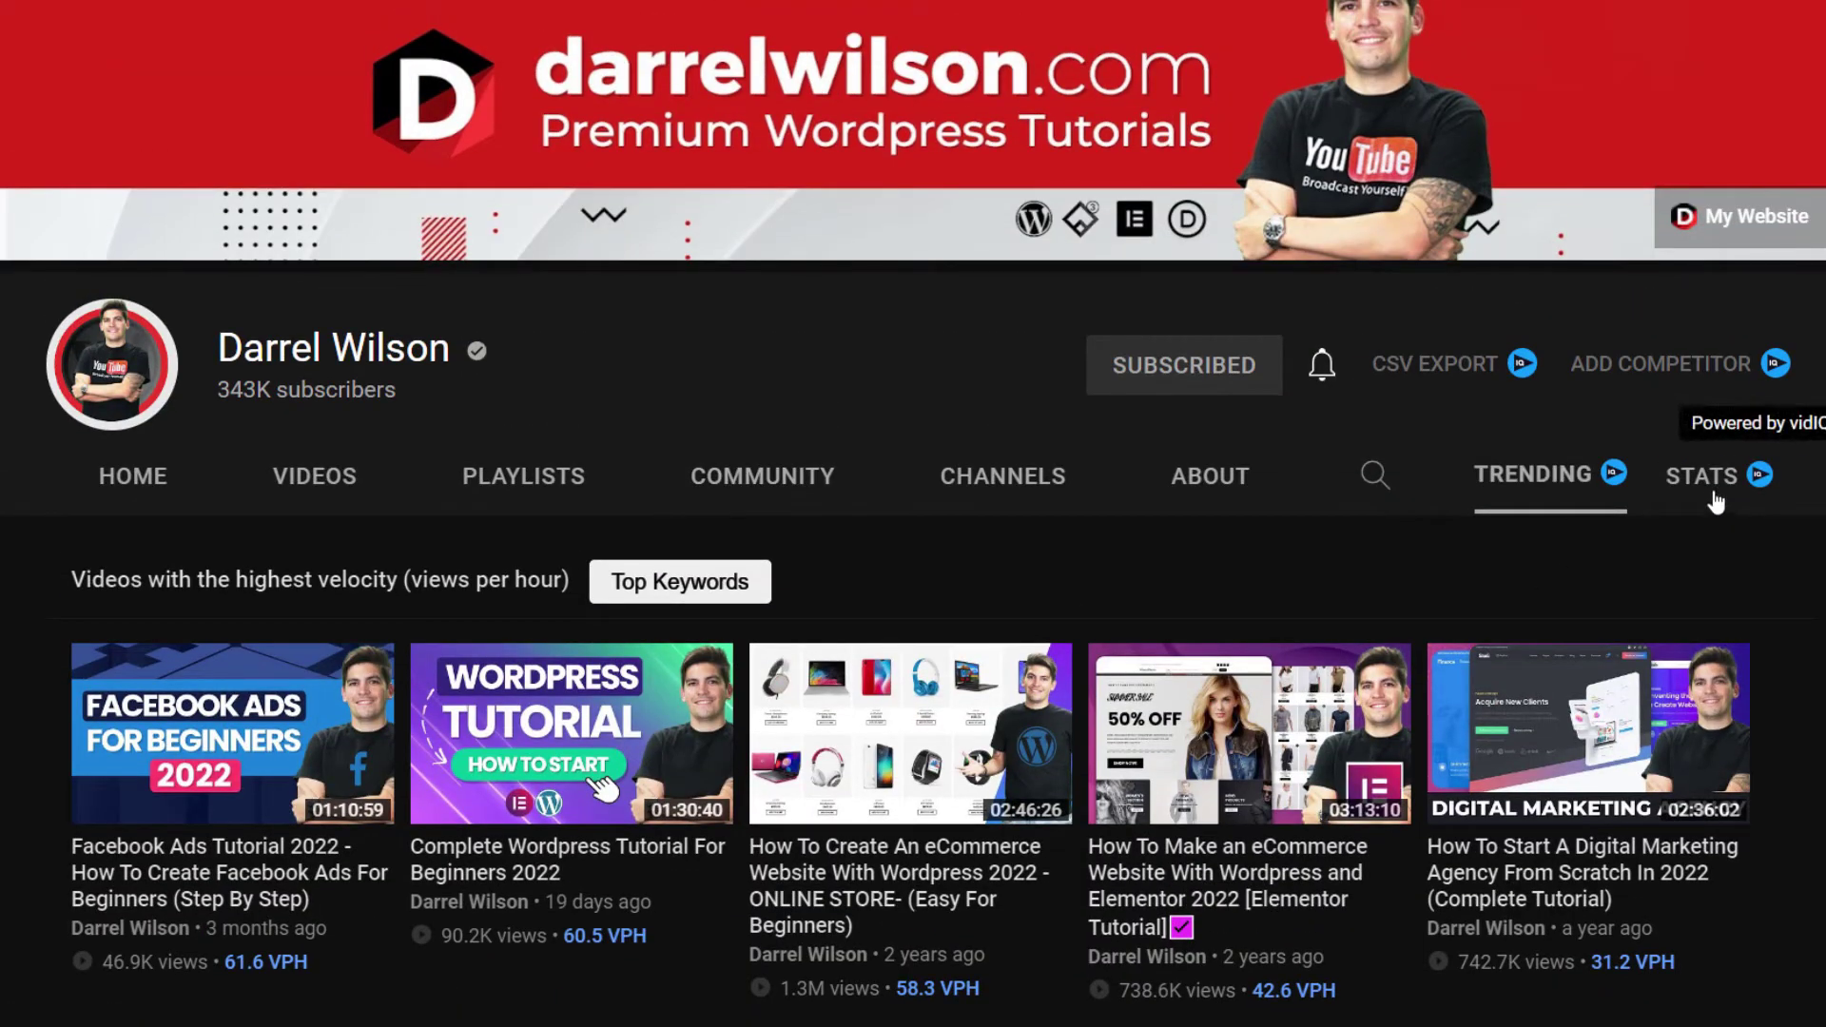
Review vidIQ channel stats for the month: 657,050 views (+24%), 5,000 subscribers, 8 videos published
click(1717, 501)
scroll(977, 532, down, 3)
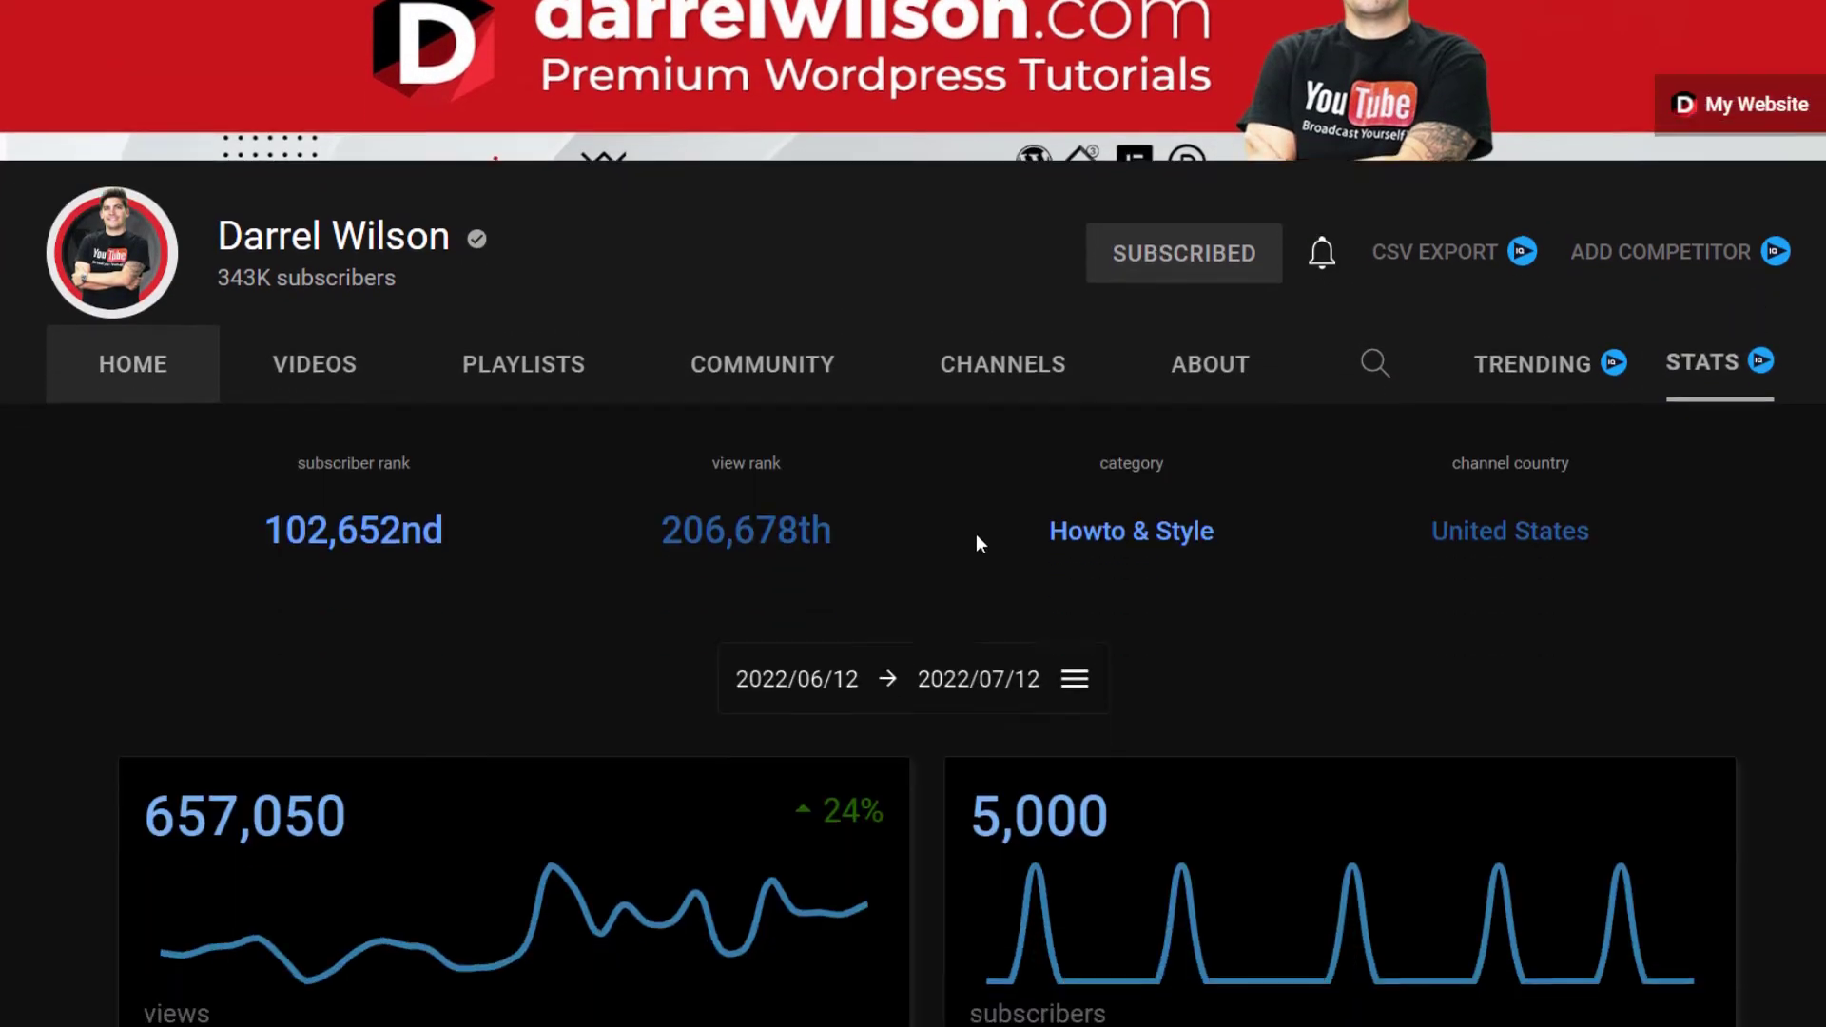
scroll(977, 533, down, 2)
mouse_move(754, 530)
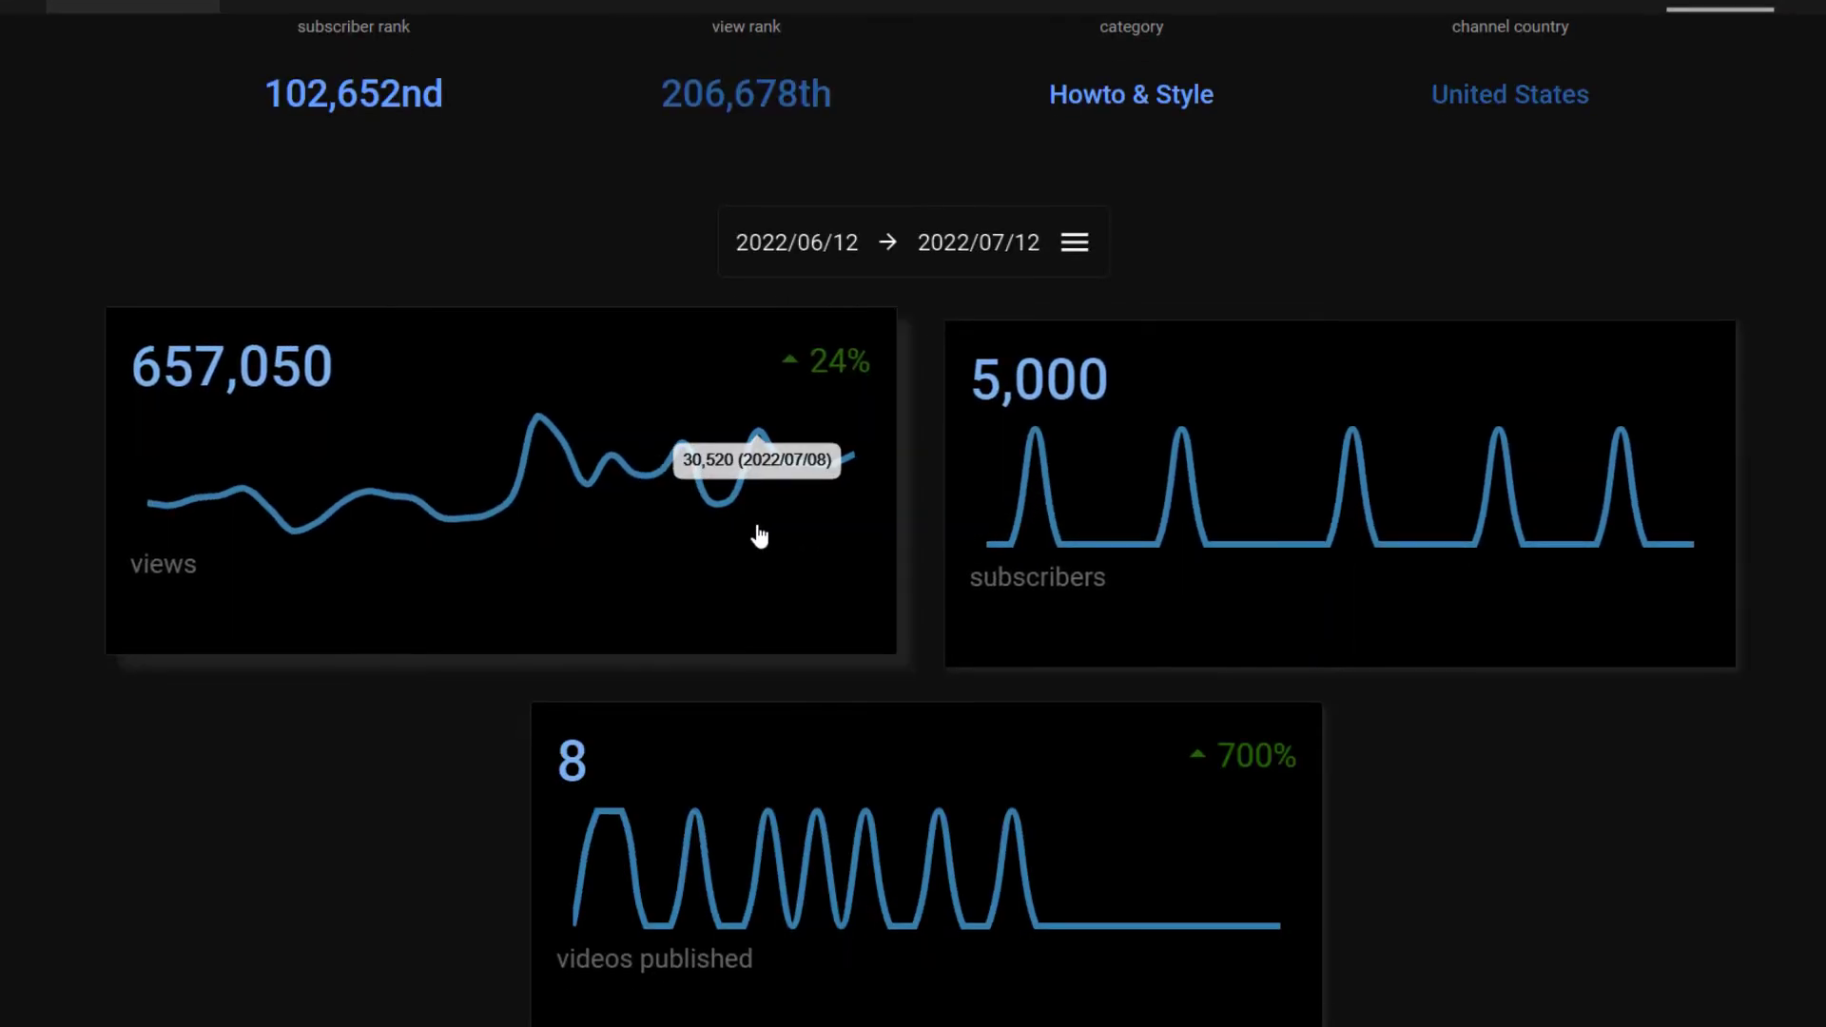
scroll(644, 520, down, 2)
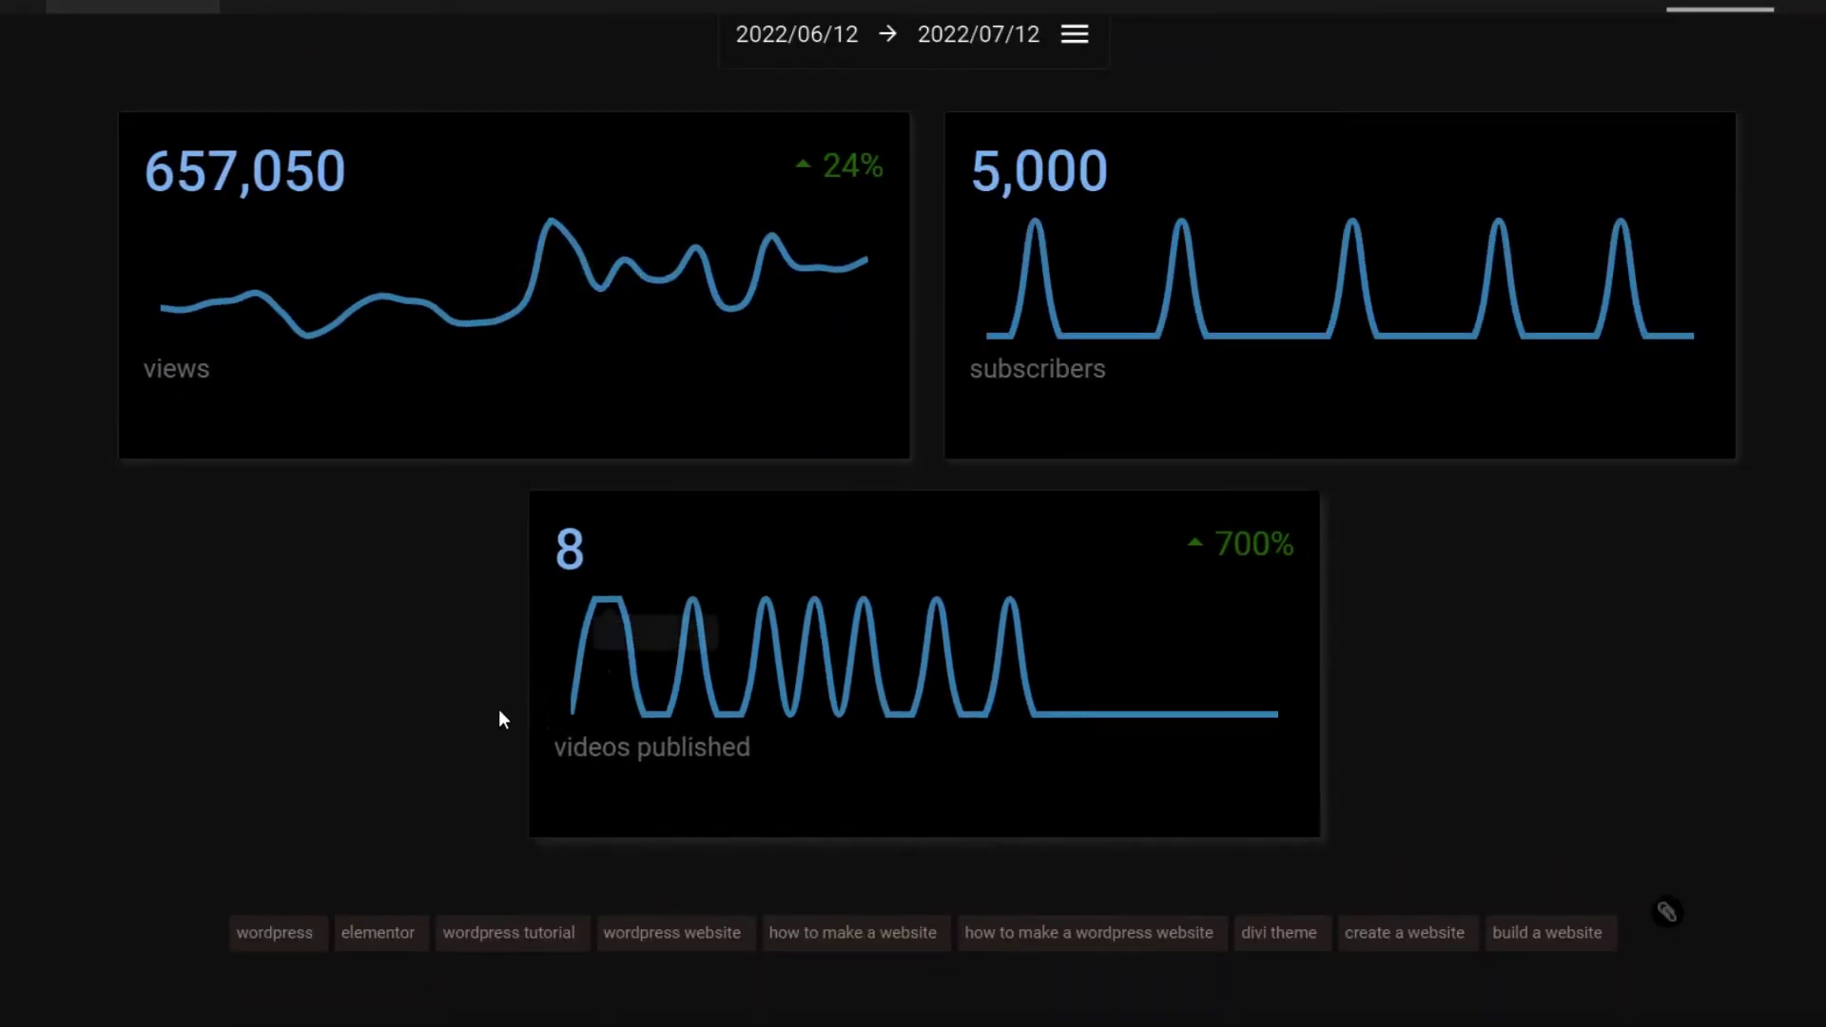
mouse_move(612, 731)
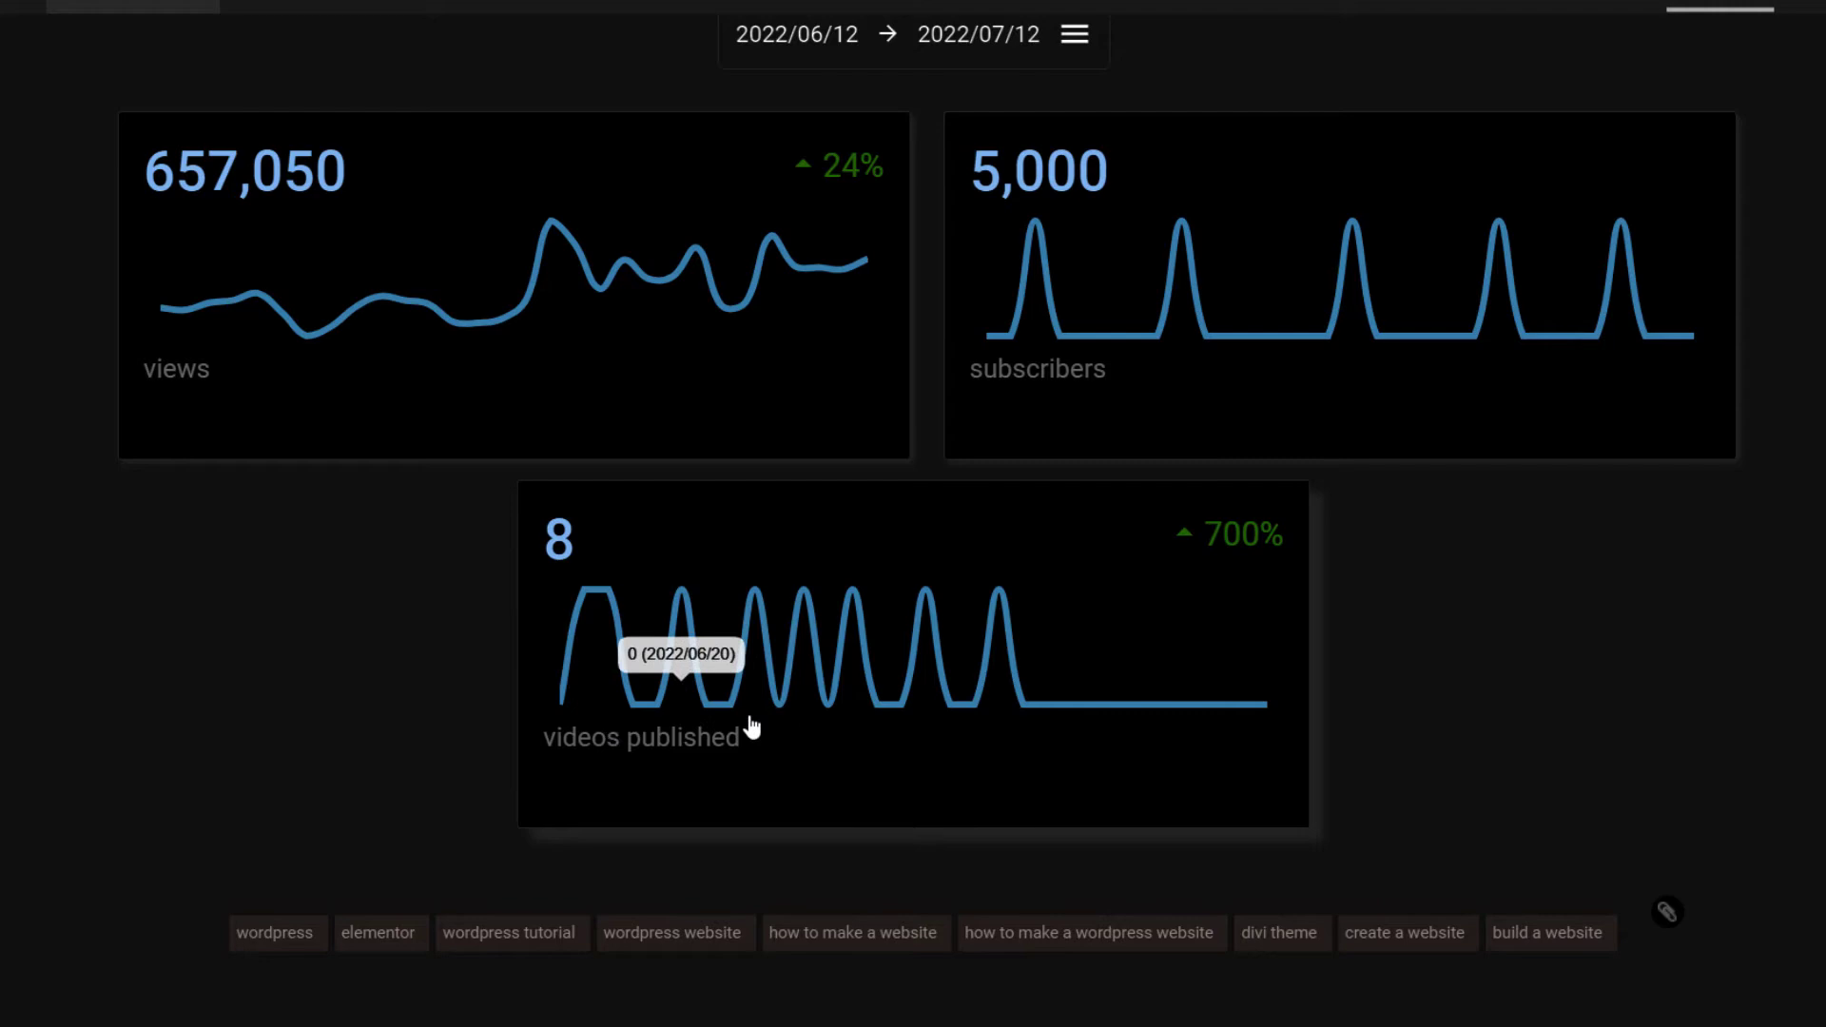
scroll(1328, 705, up, 2)
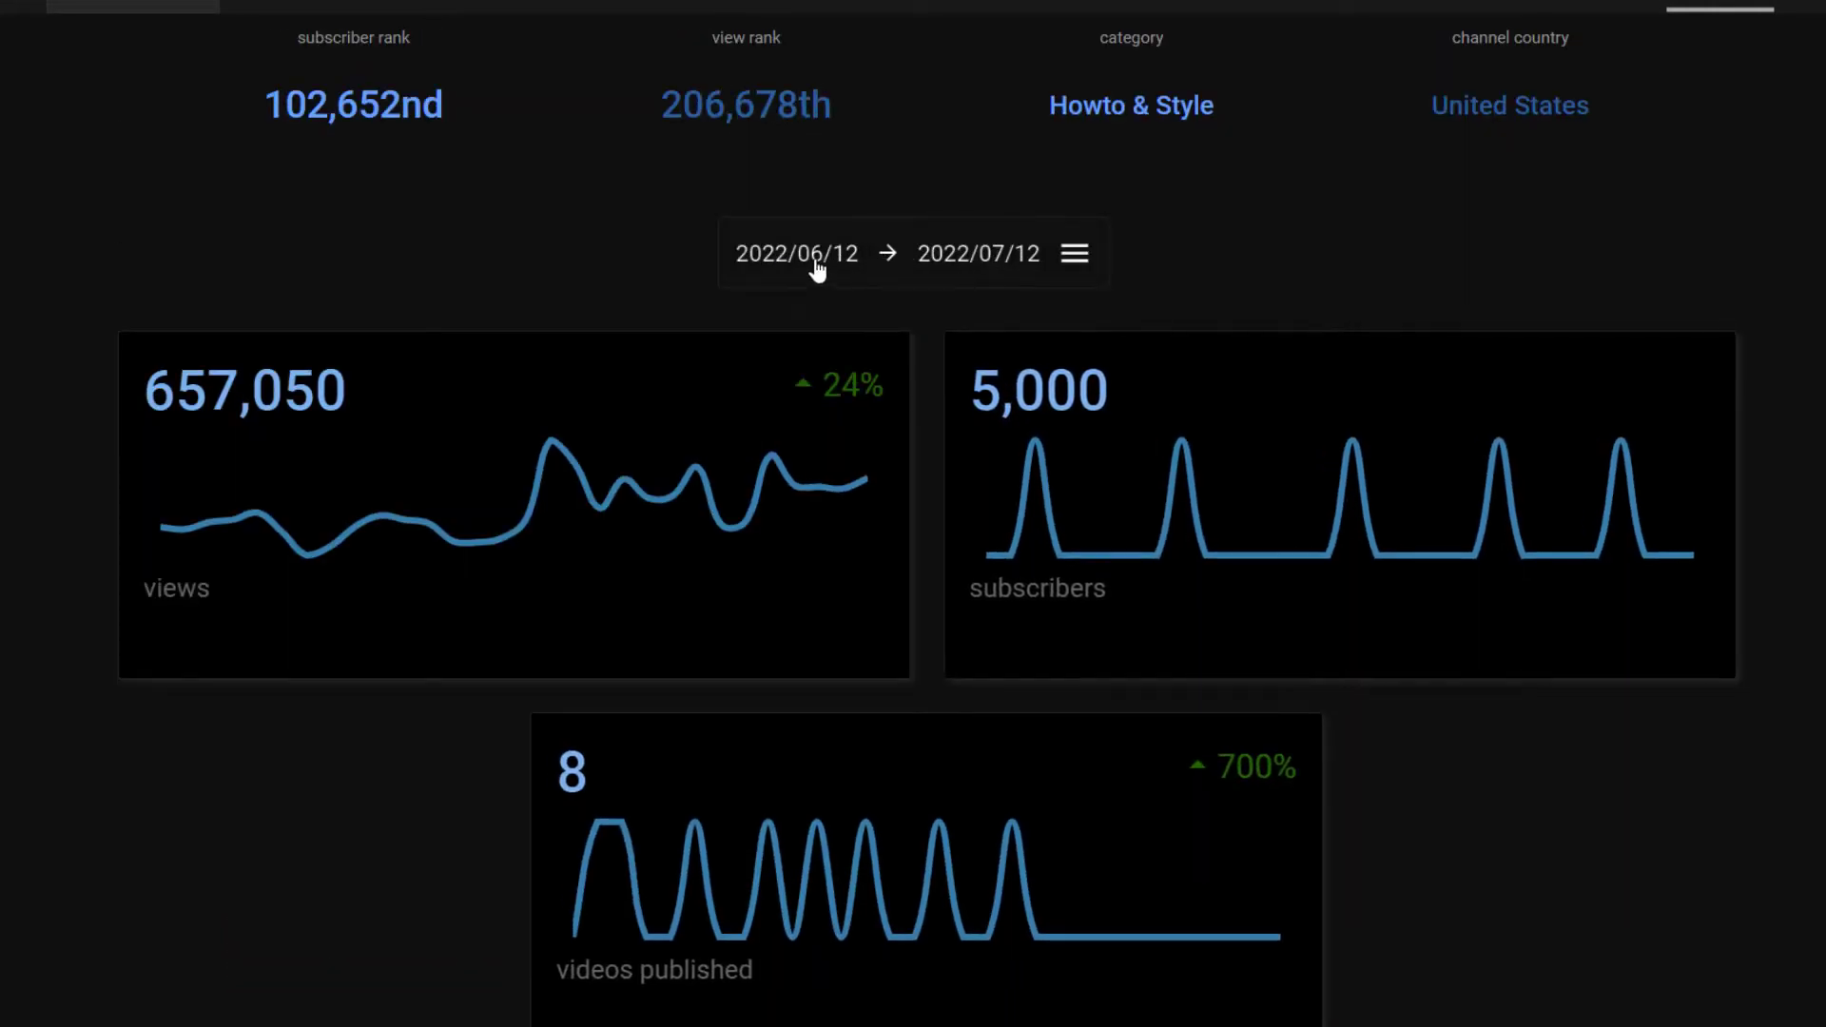
scroll(884, 424, down, 2)
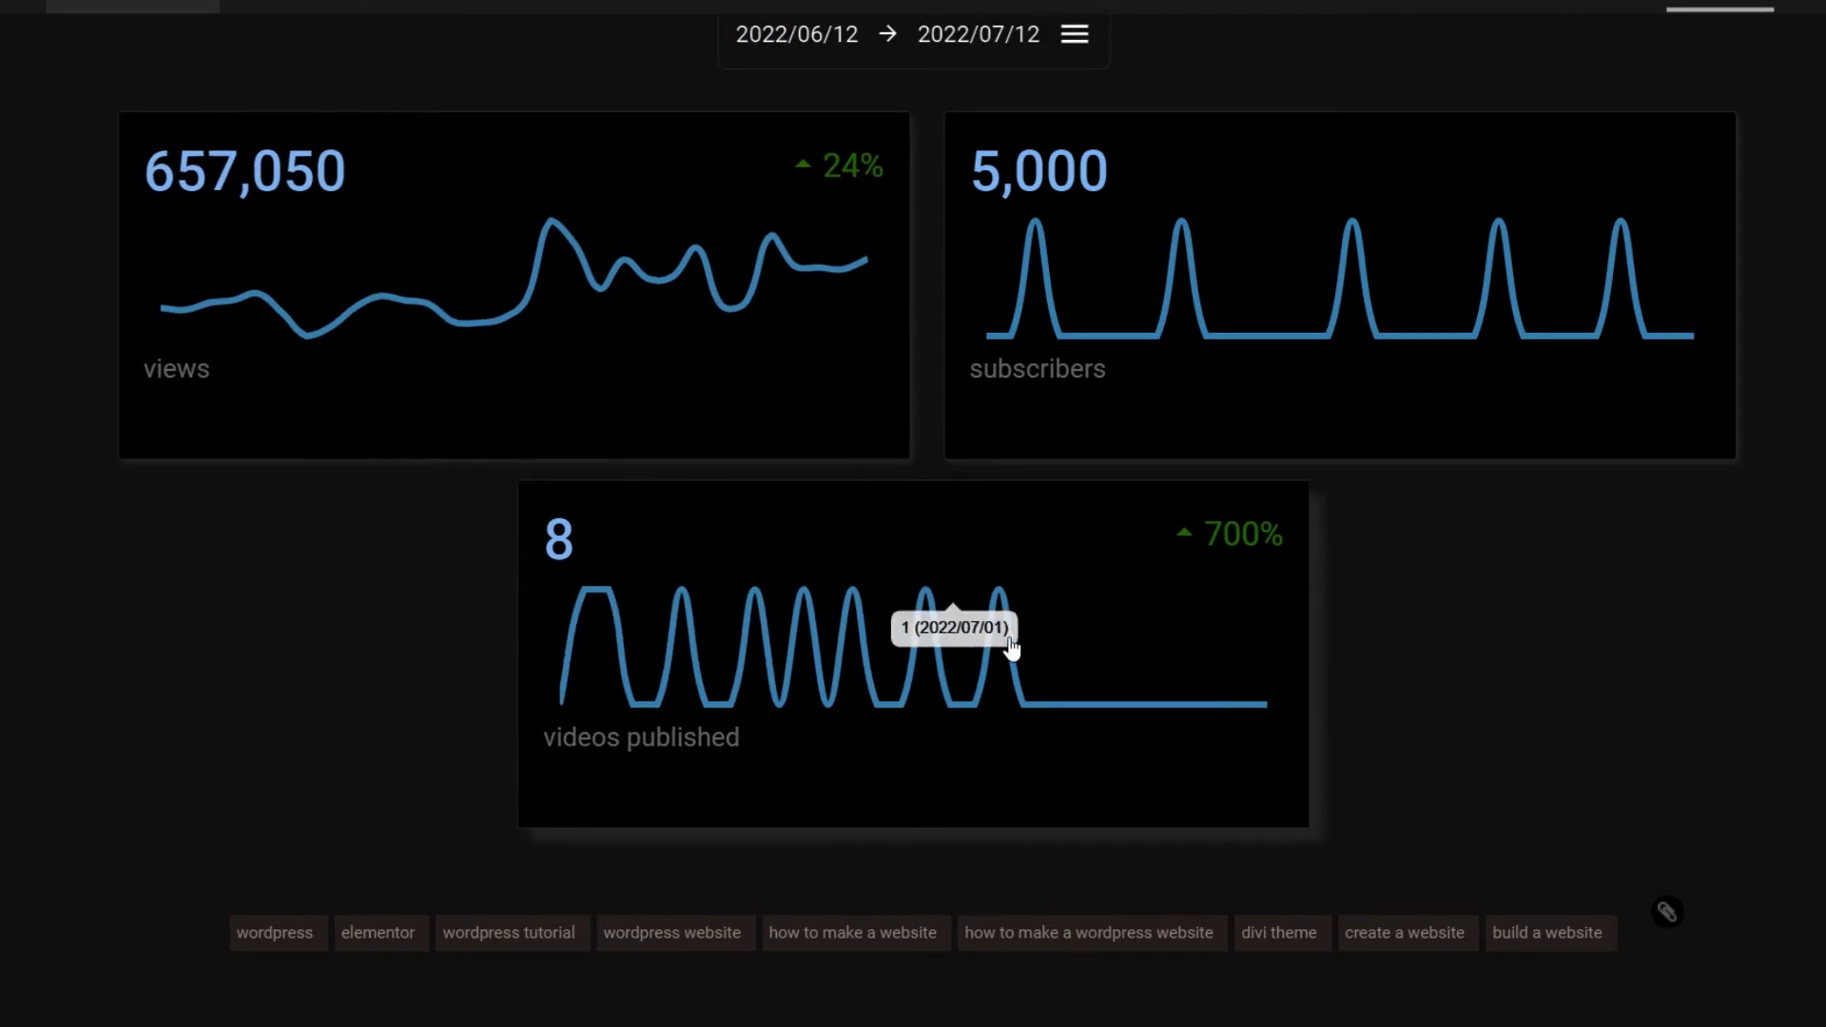
mouse_move(652, 614)
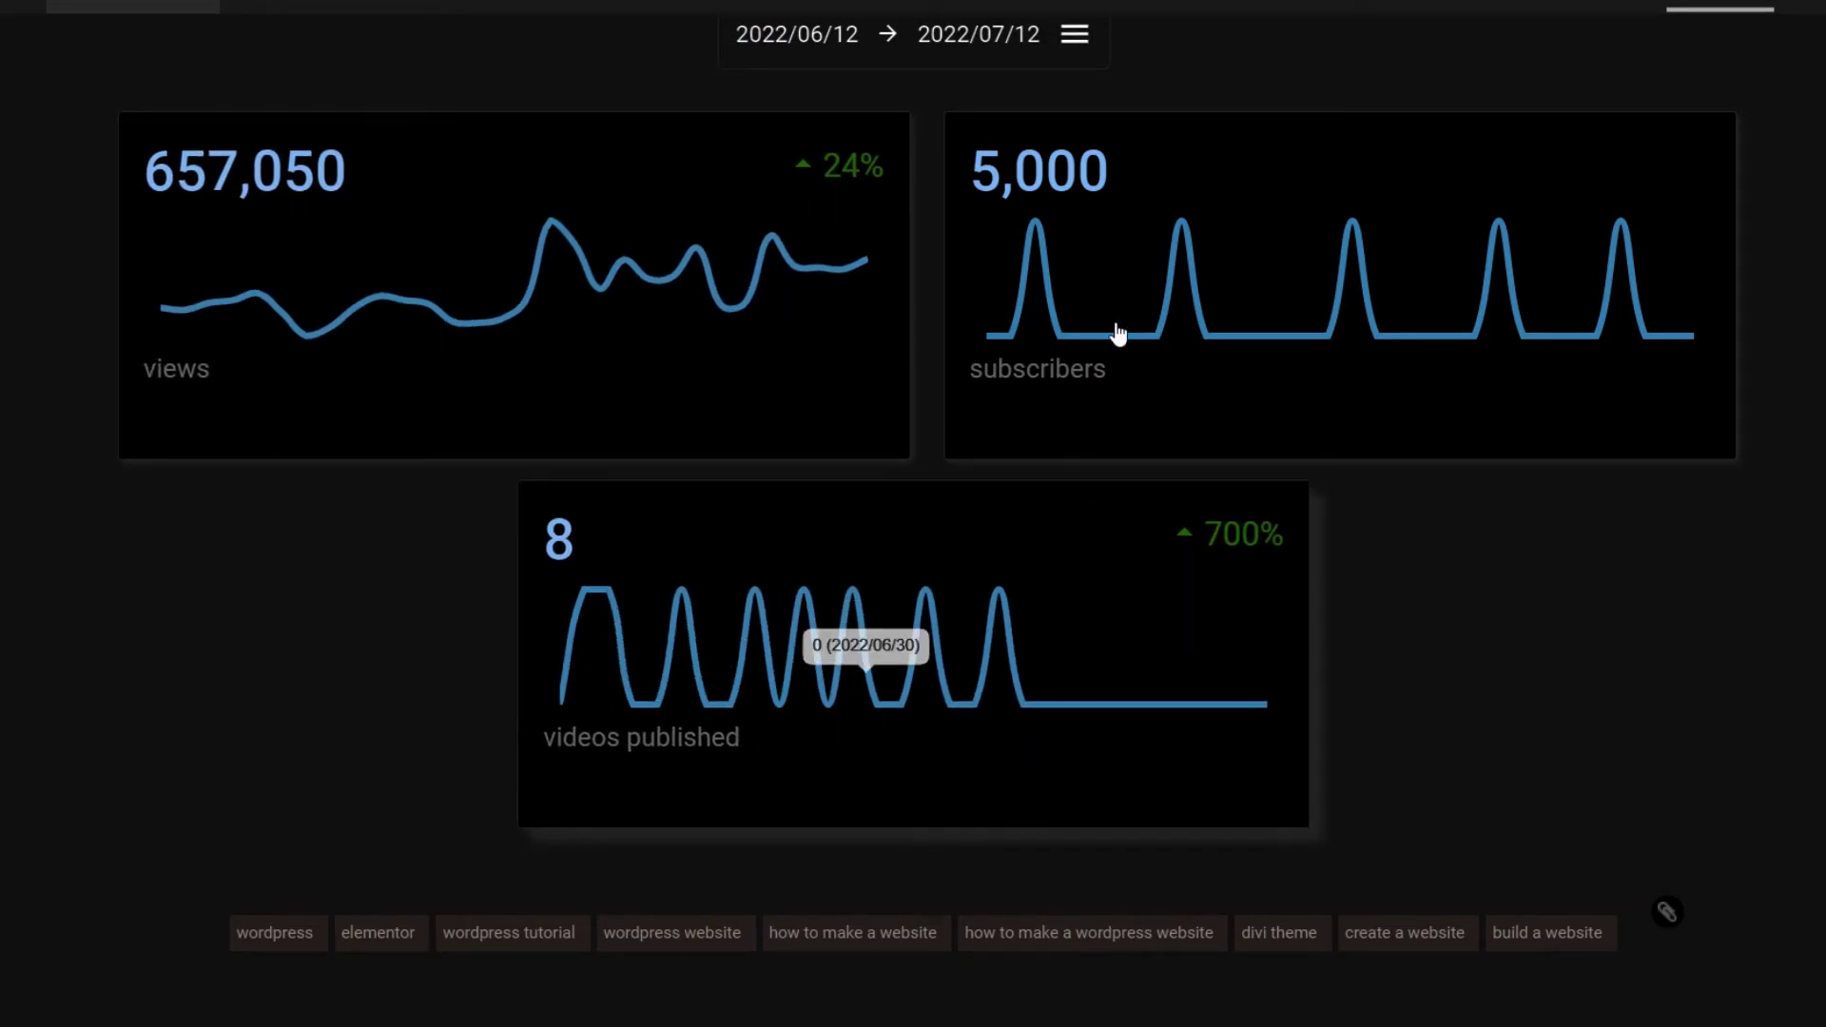
scroll(1113, 333, up, 2)
Switch the channel stats range to the last 6 months and scroll through trends and ranks
click(1076, 257)
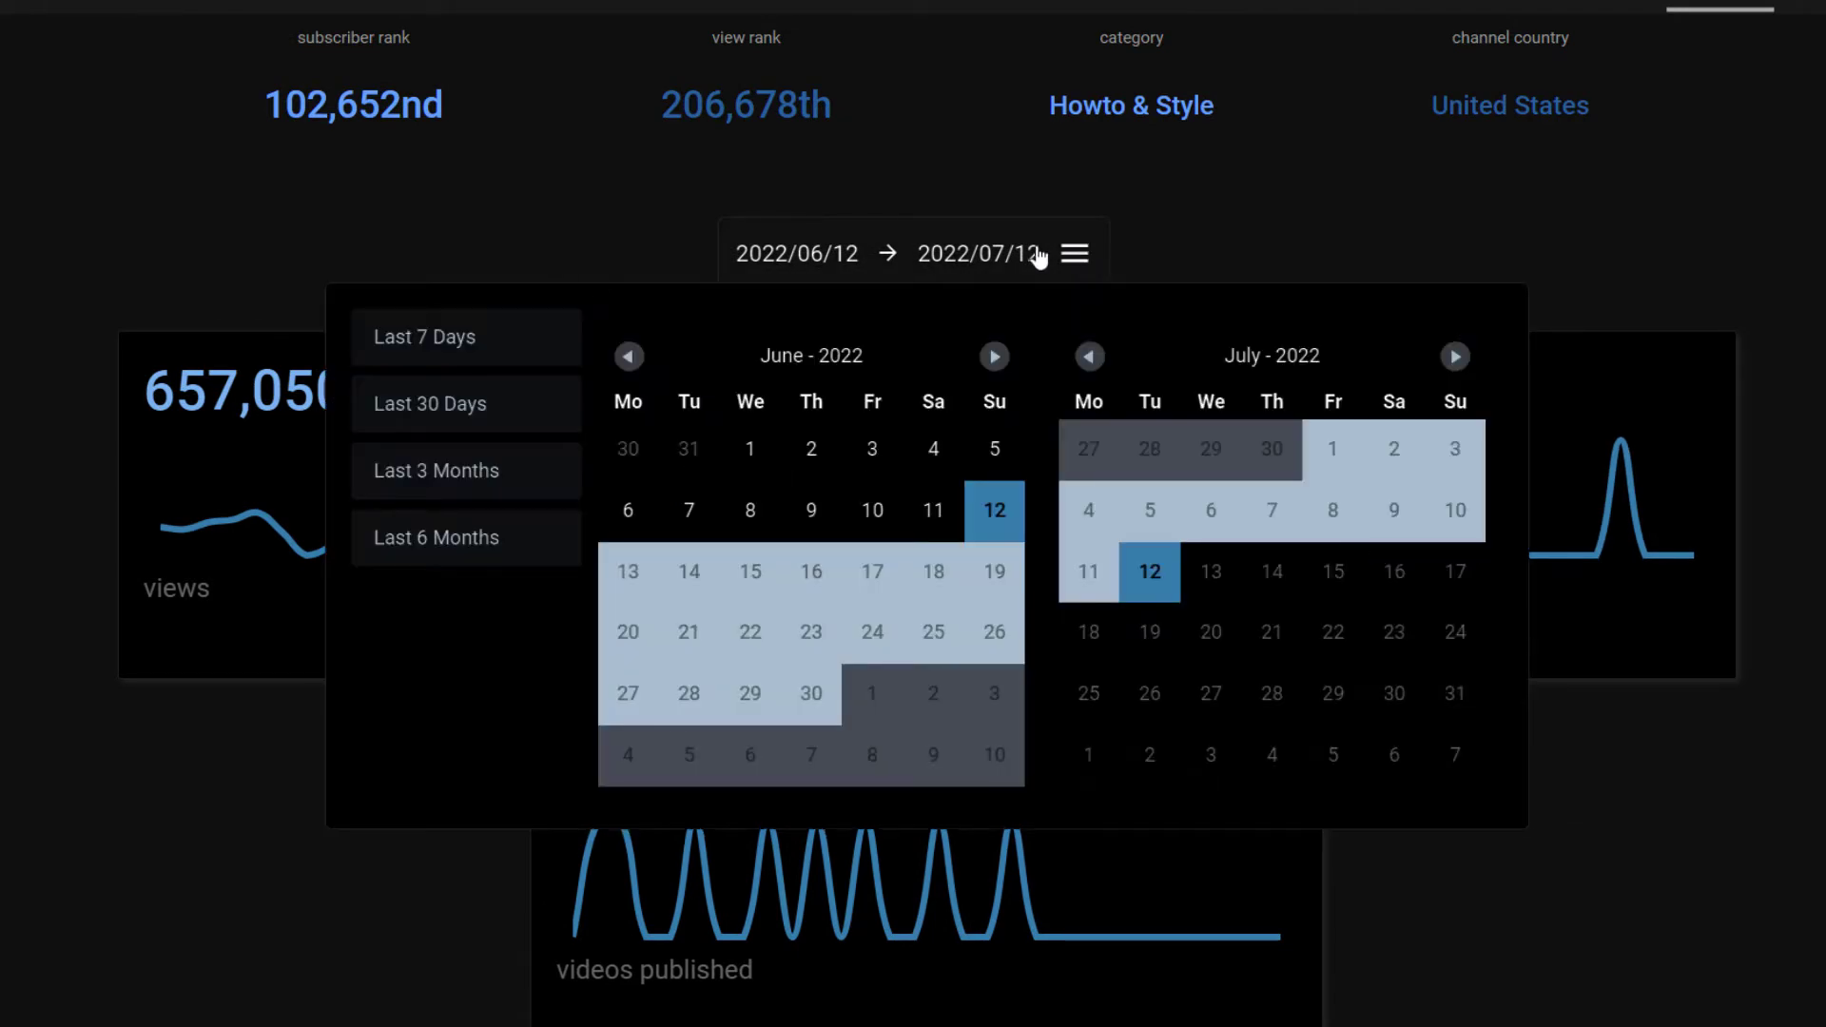
click(447, 538)
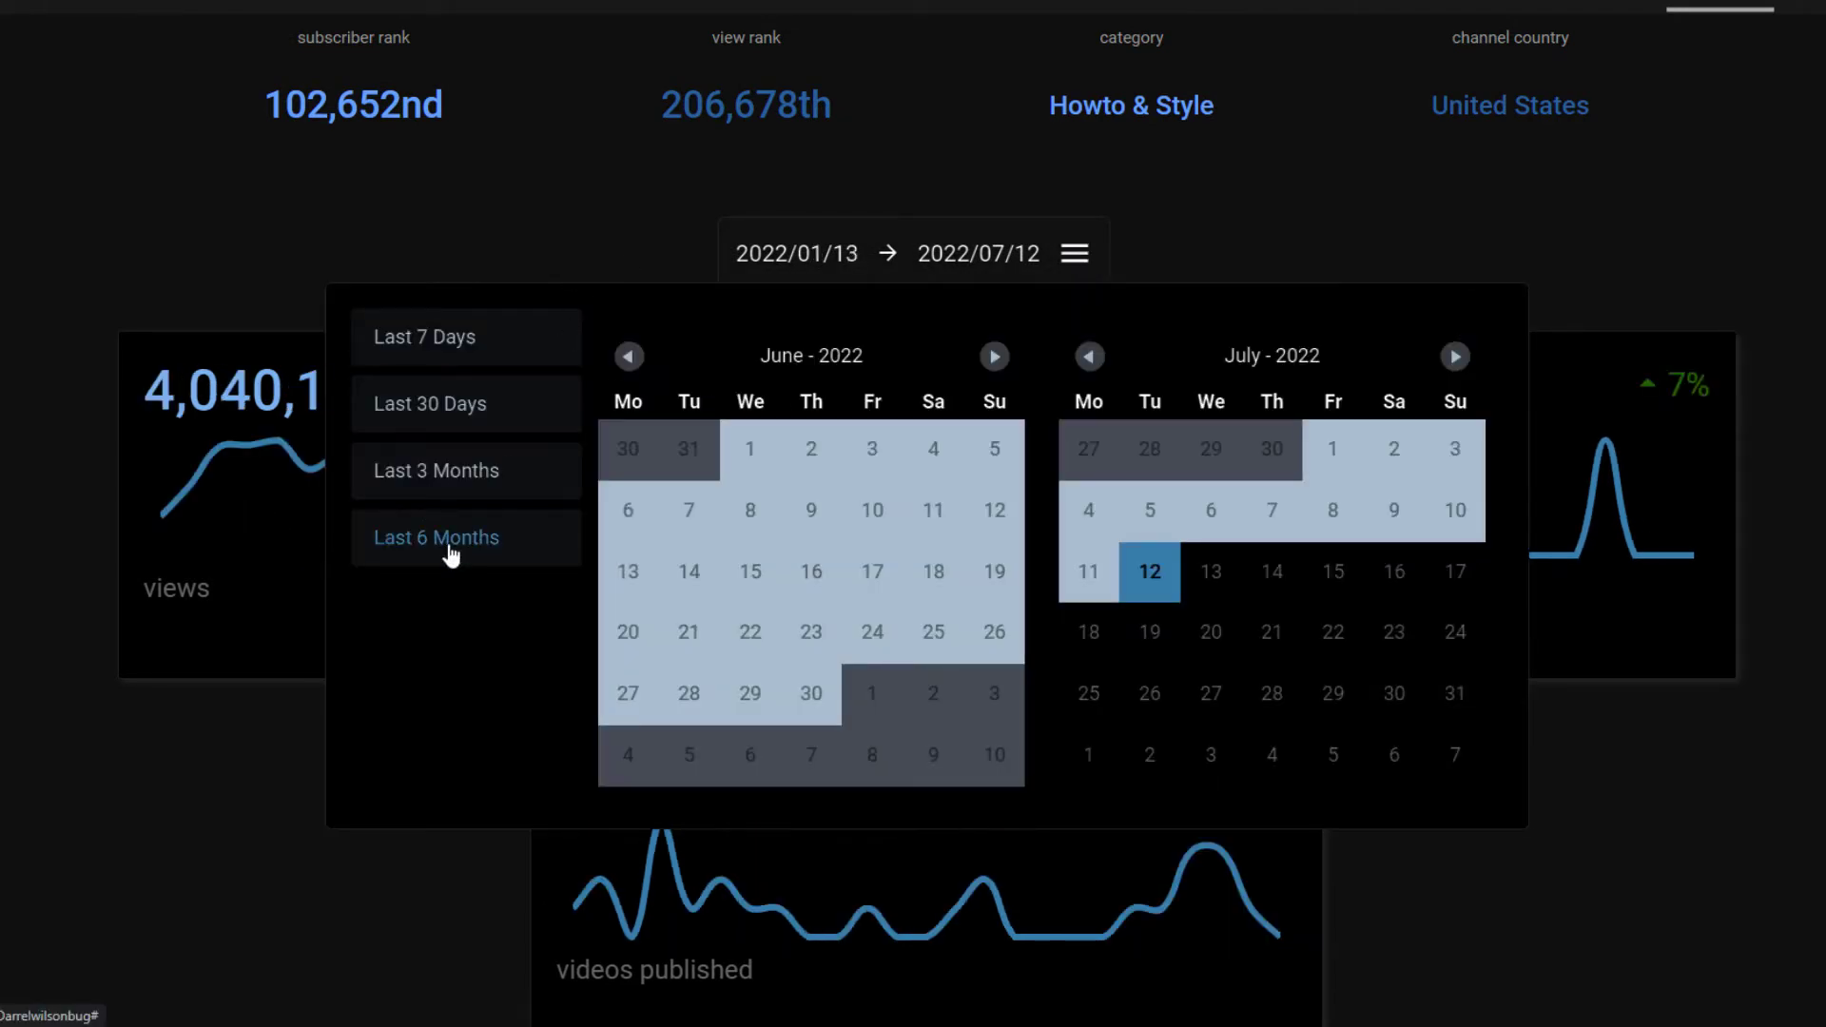
click(574, 179)
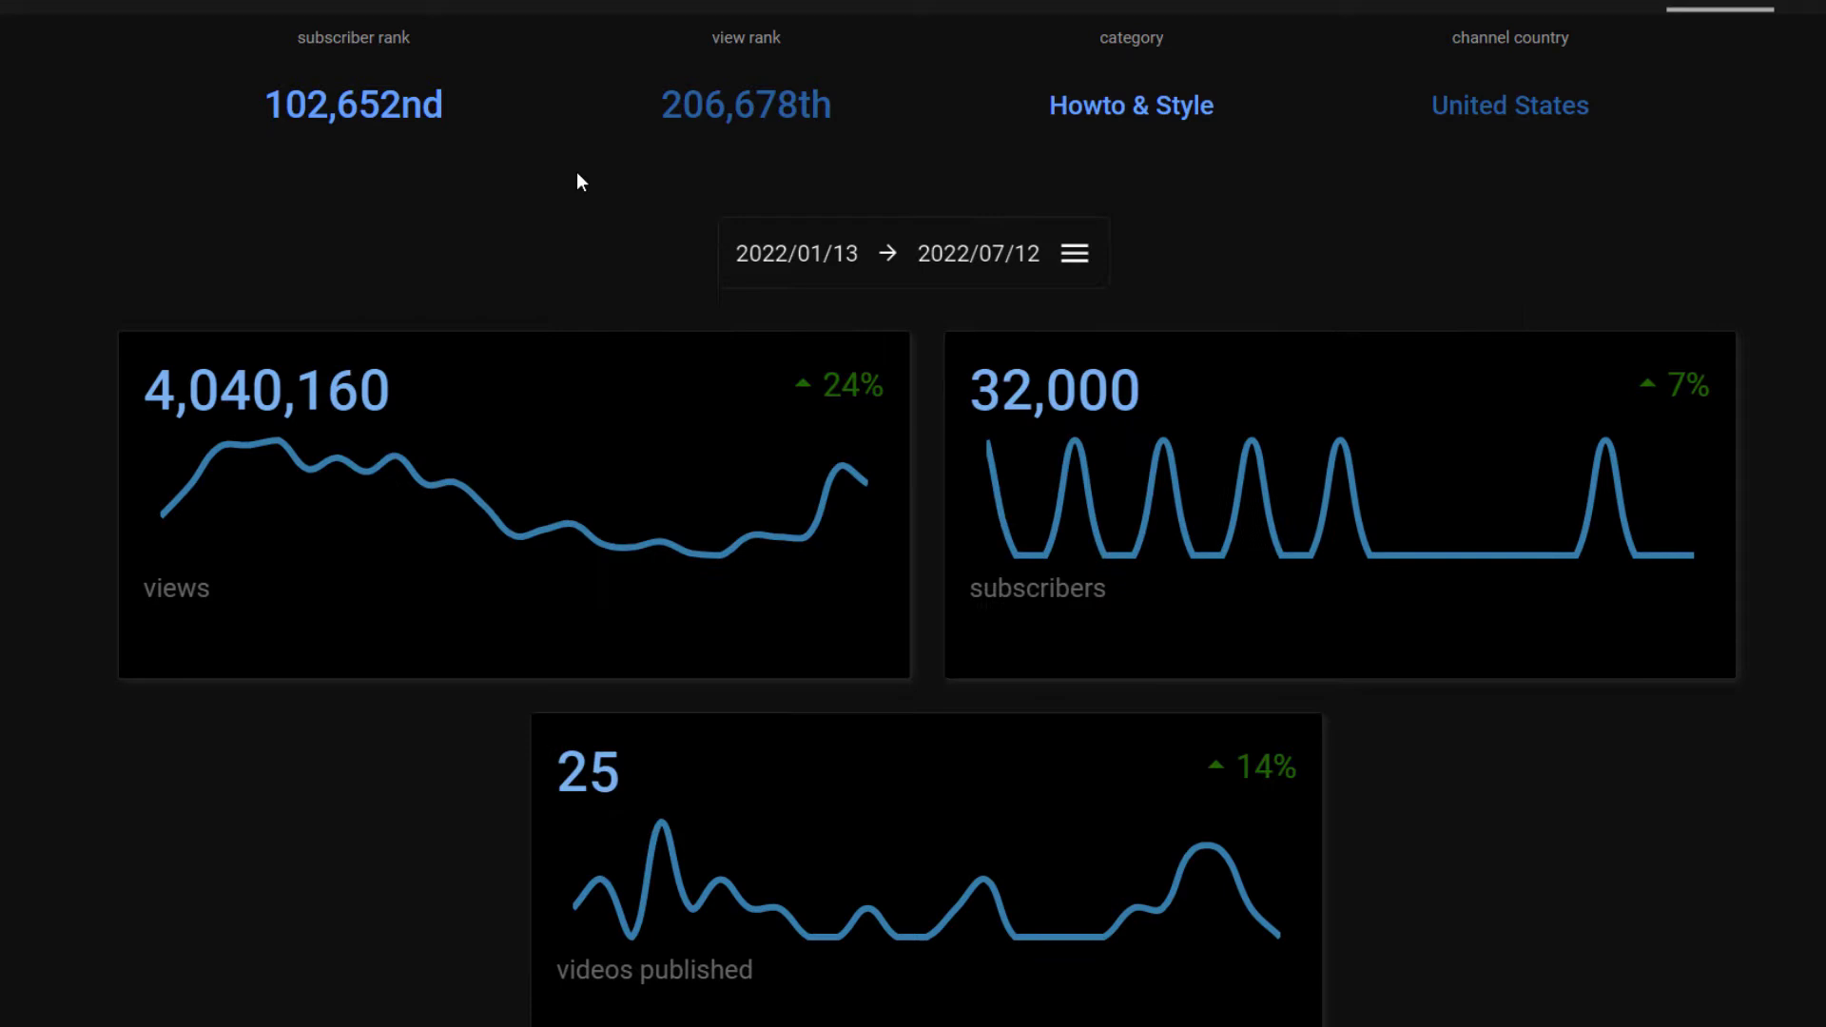
scroll(508, 404, down, 1)
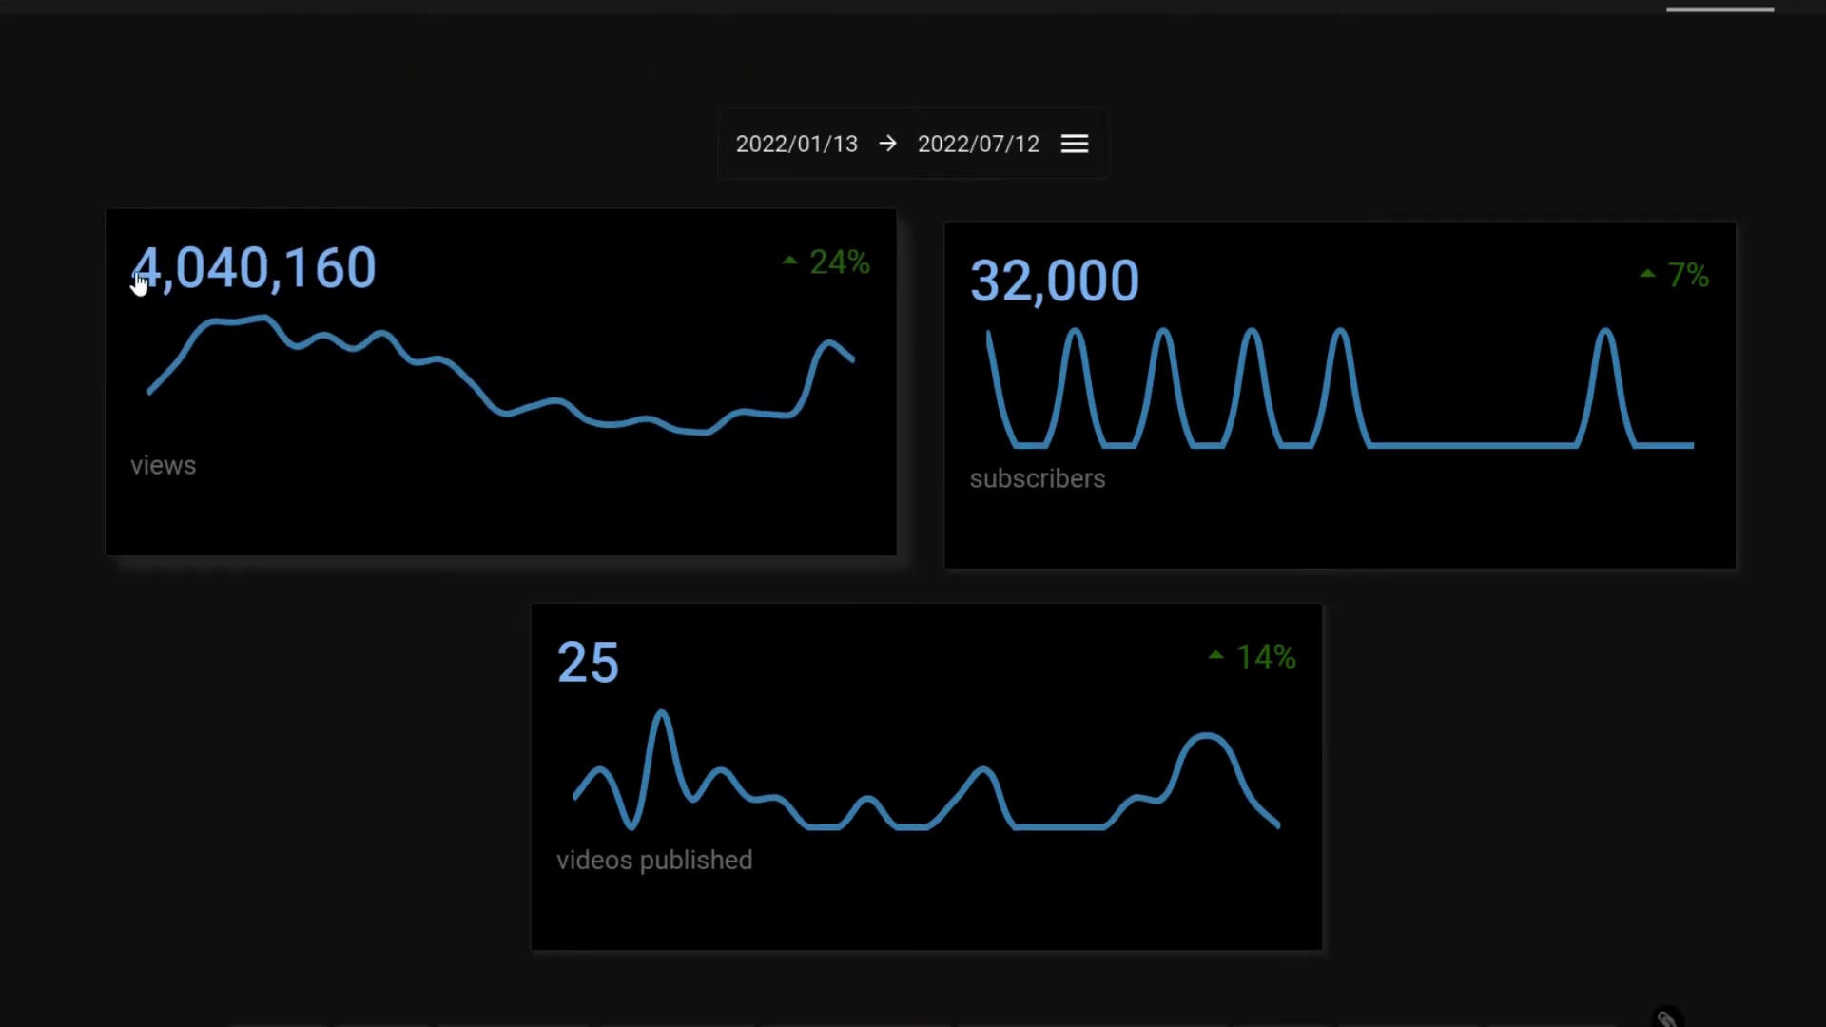
scroll(333, 282, down, 1)
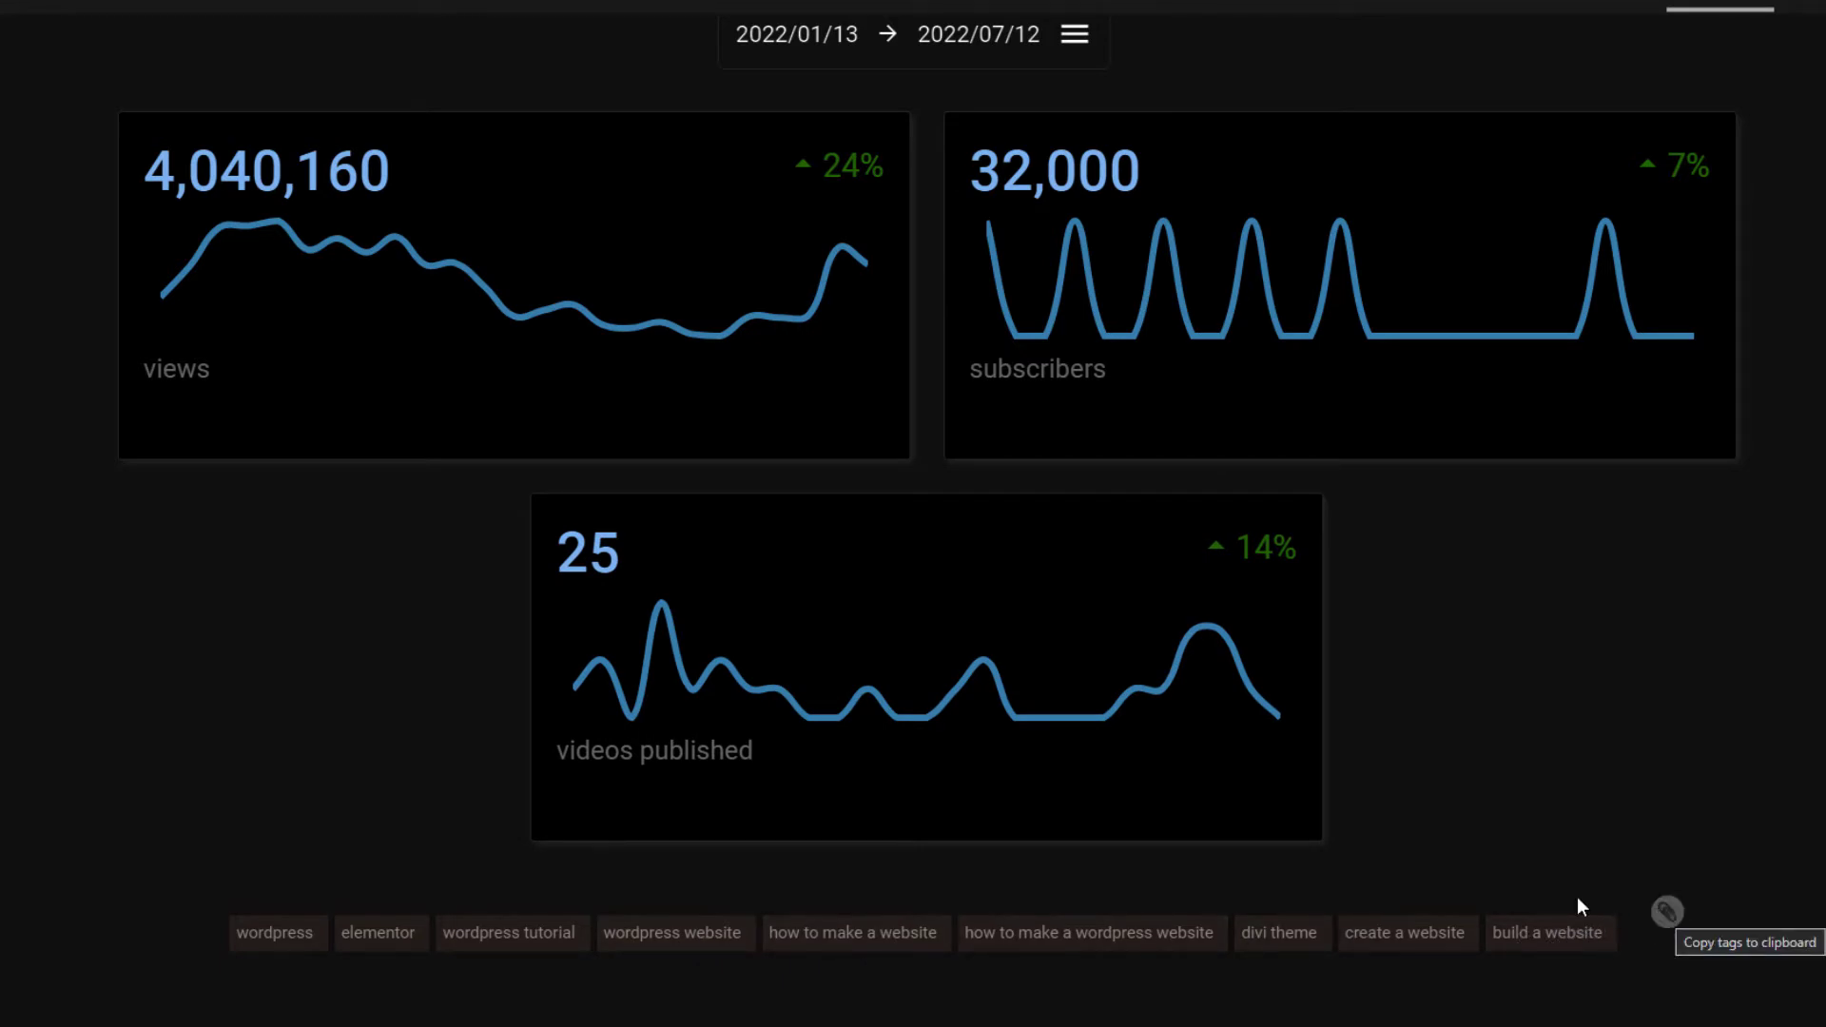
scroll(1500, 889, up, 5)
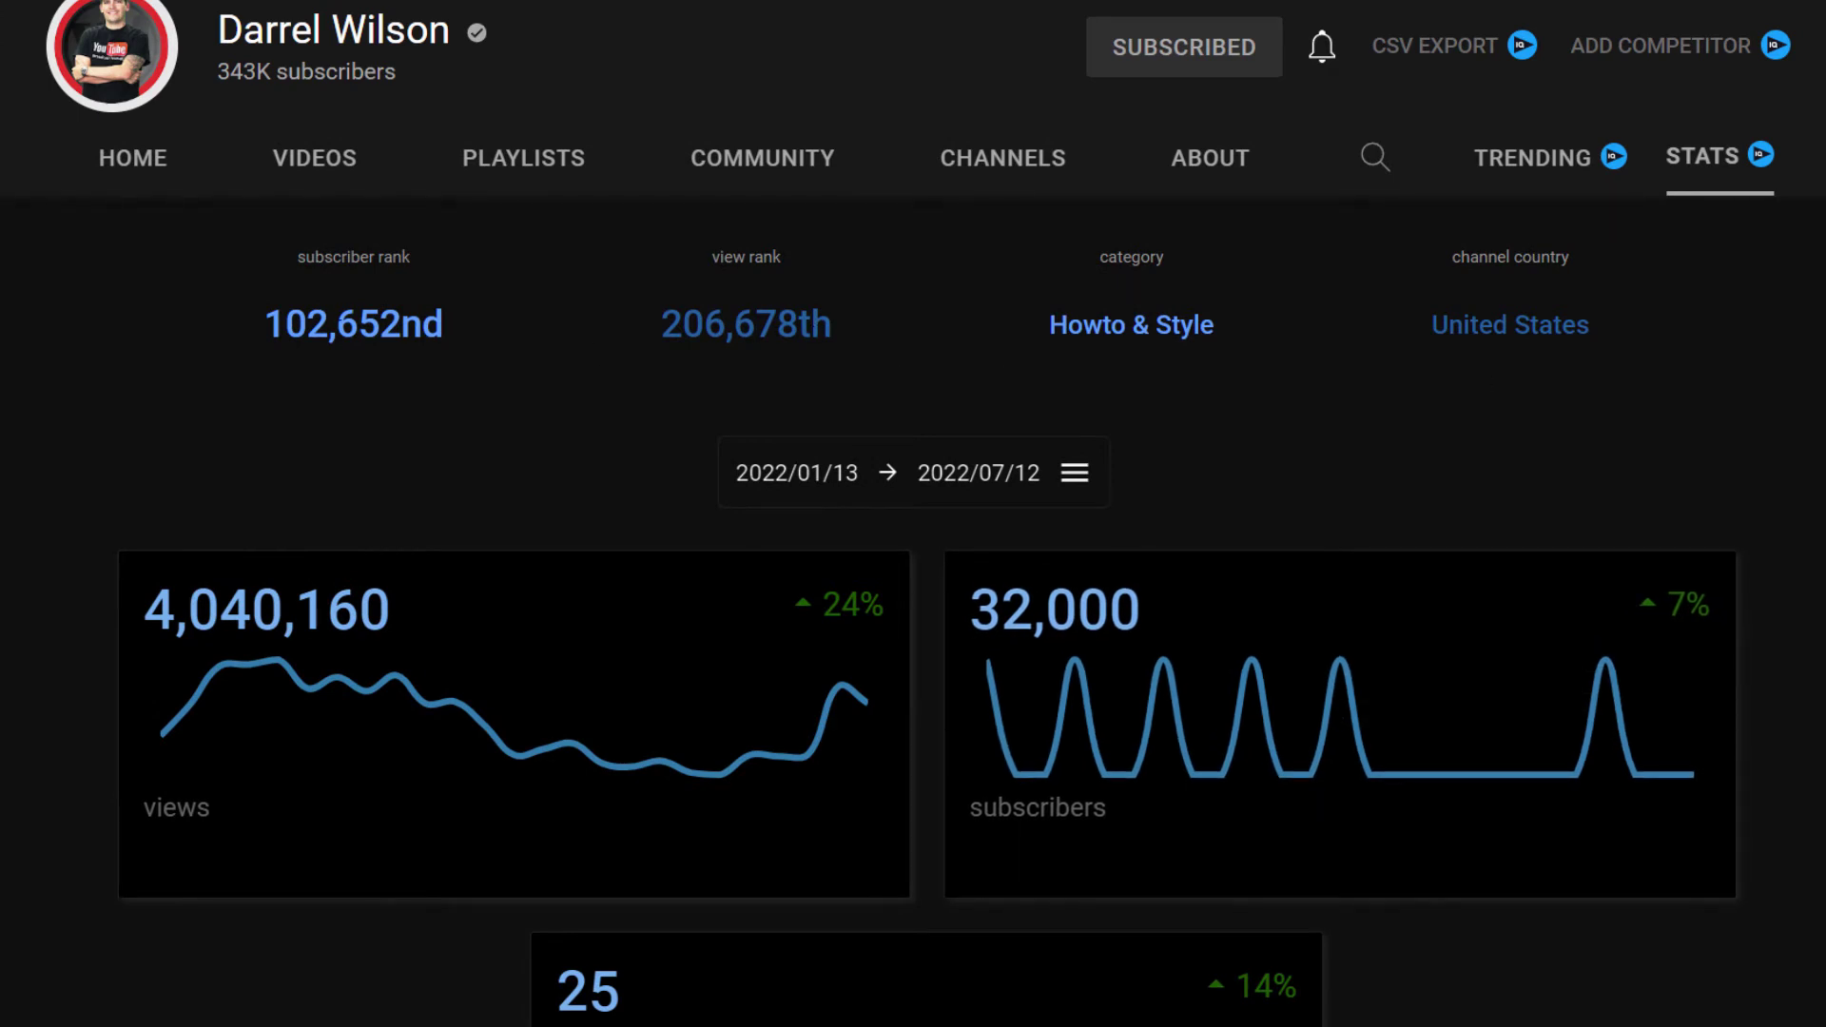
scroll(1246, 424, up, 3)
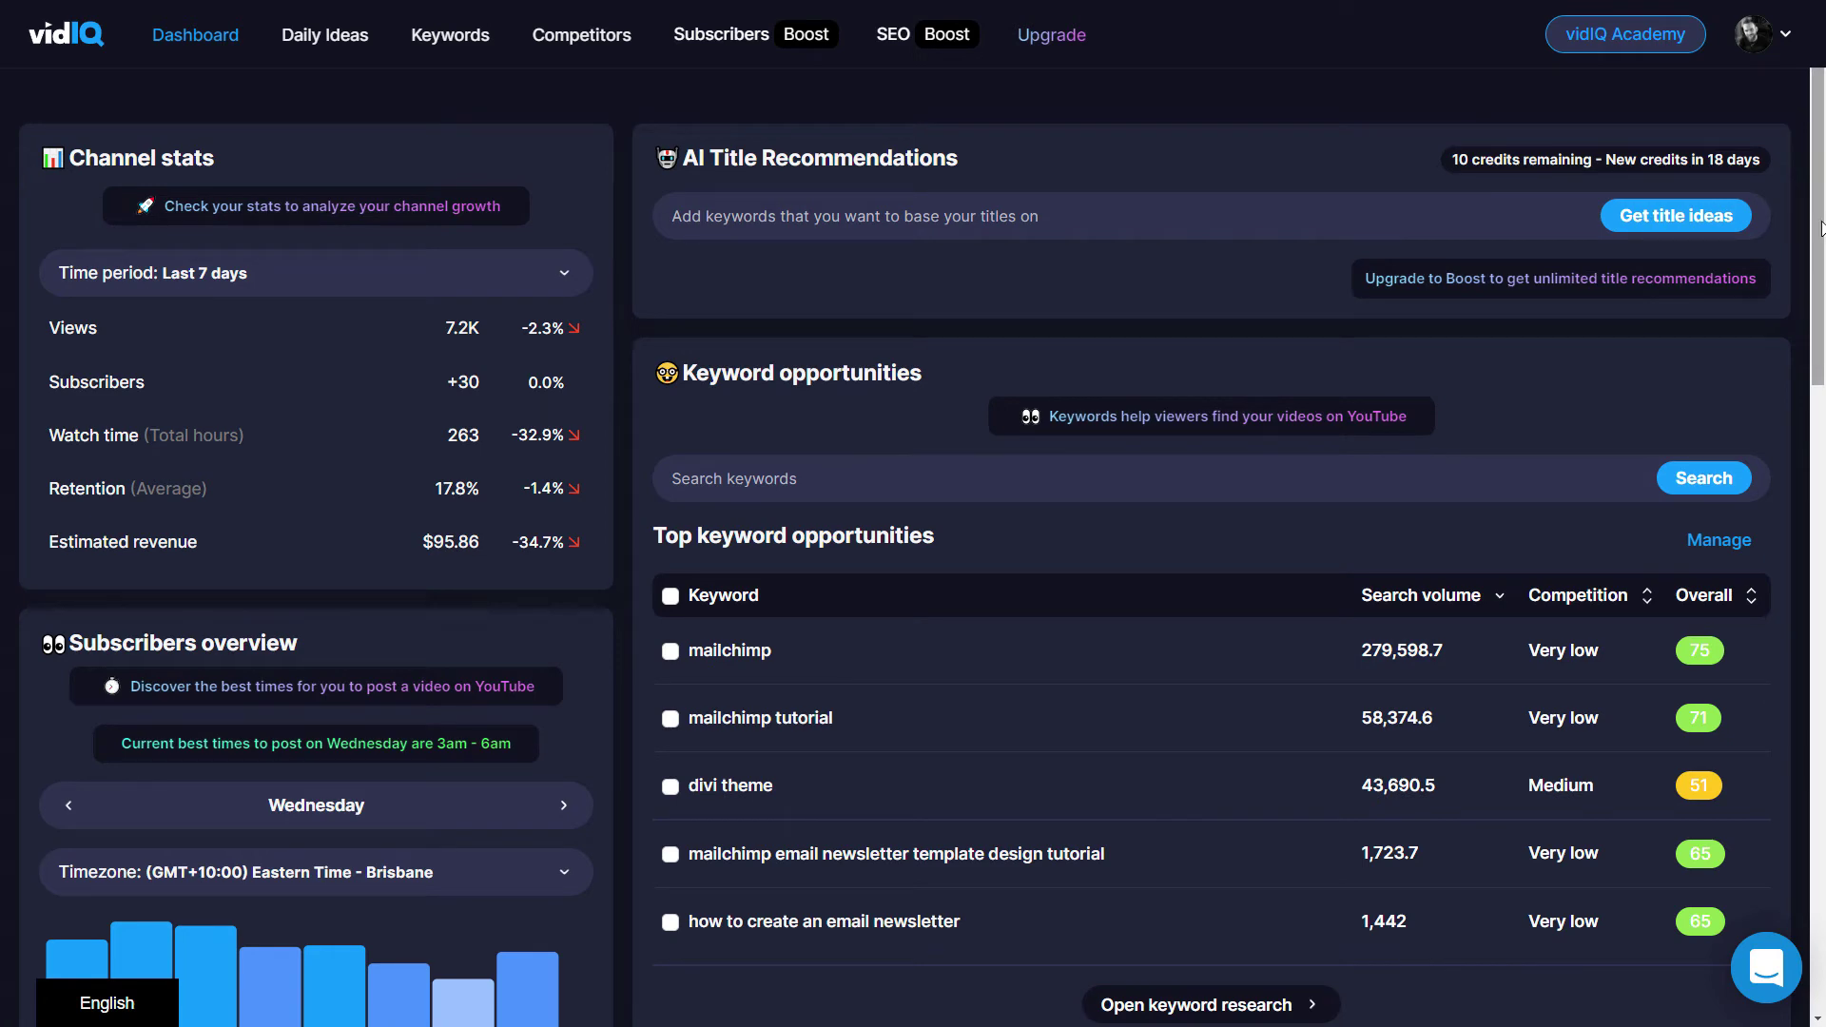
Scroll the vidIQ dashboard down to the Competitors section comparing weekly views
drag(1820, 228, 1821, 504)
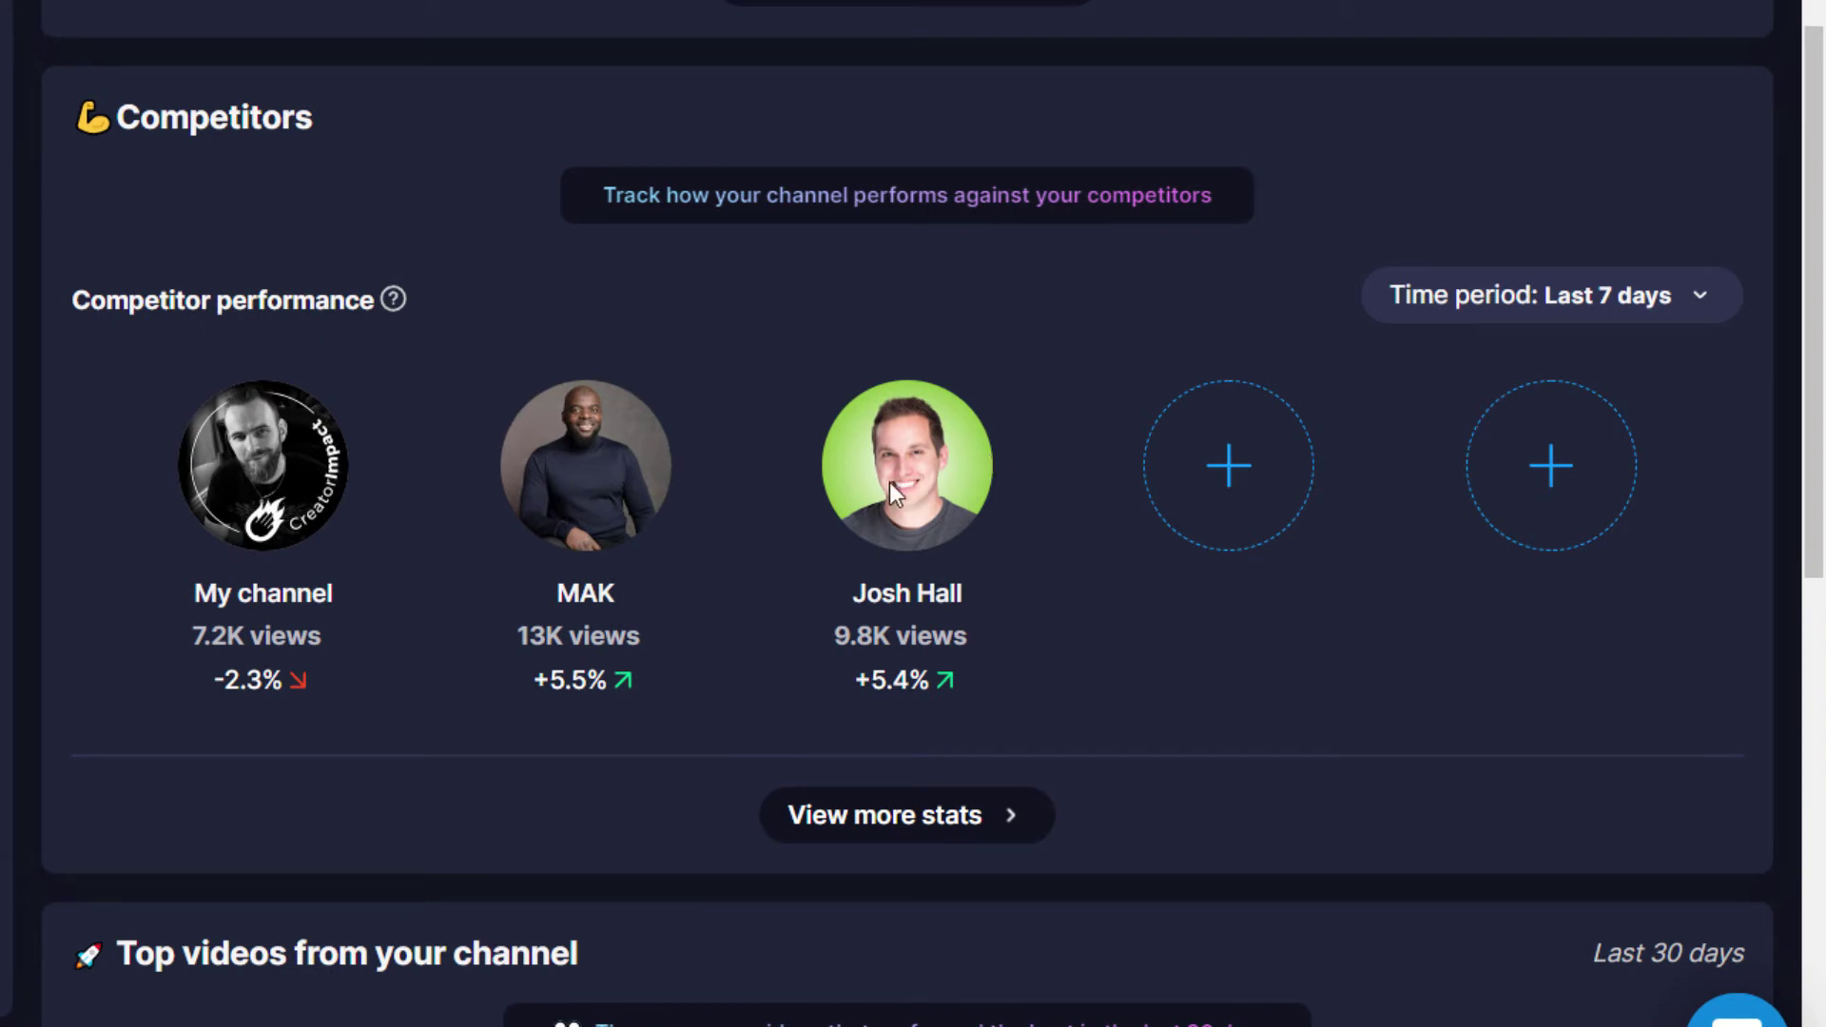
Search for the 343K-subscriber tutorial creator's channel and add it as a third tracked competitor
click(1237, 468)
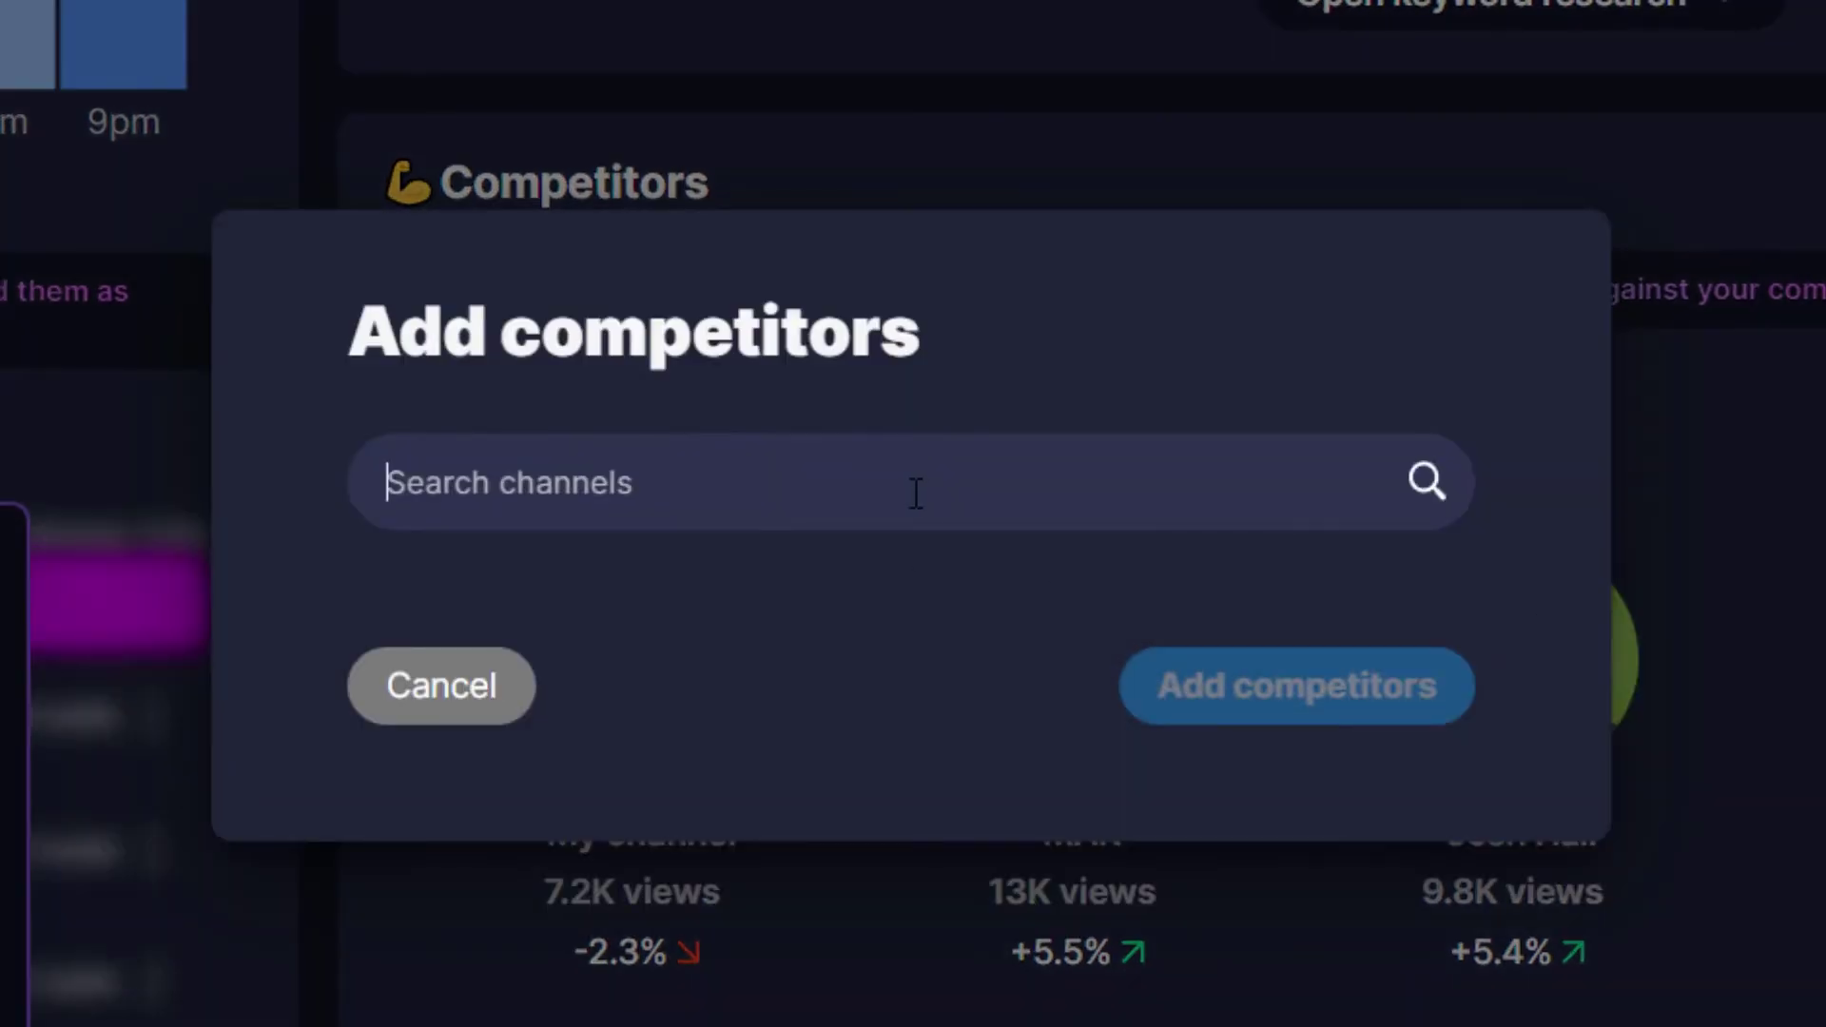
text(Darrel Wilson)
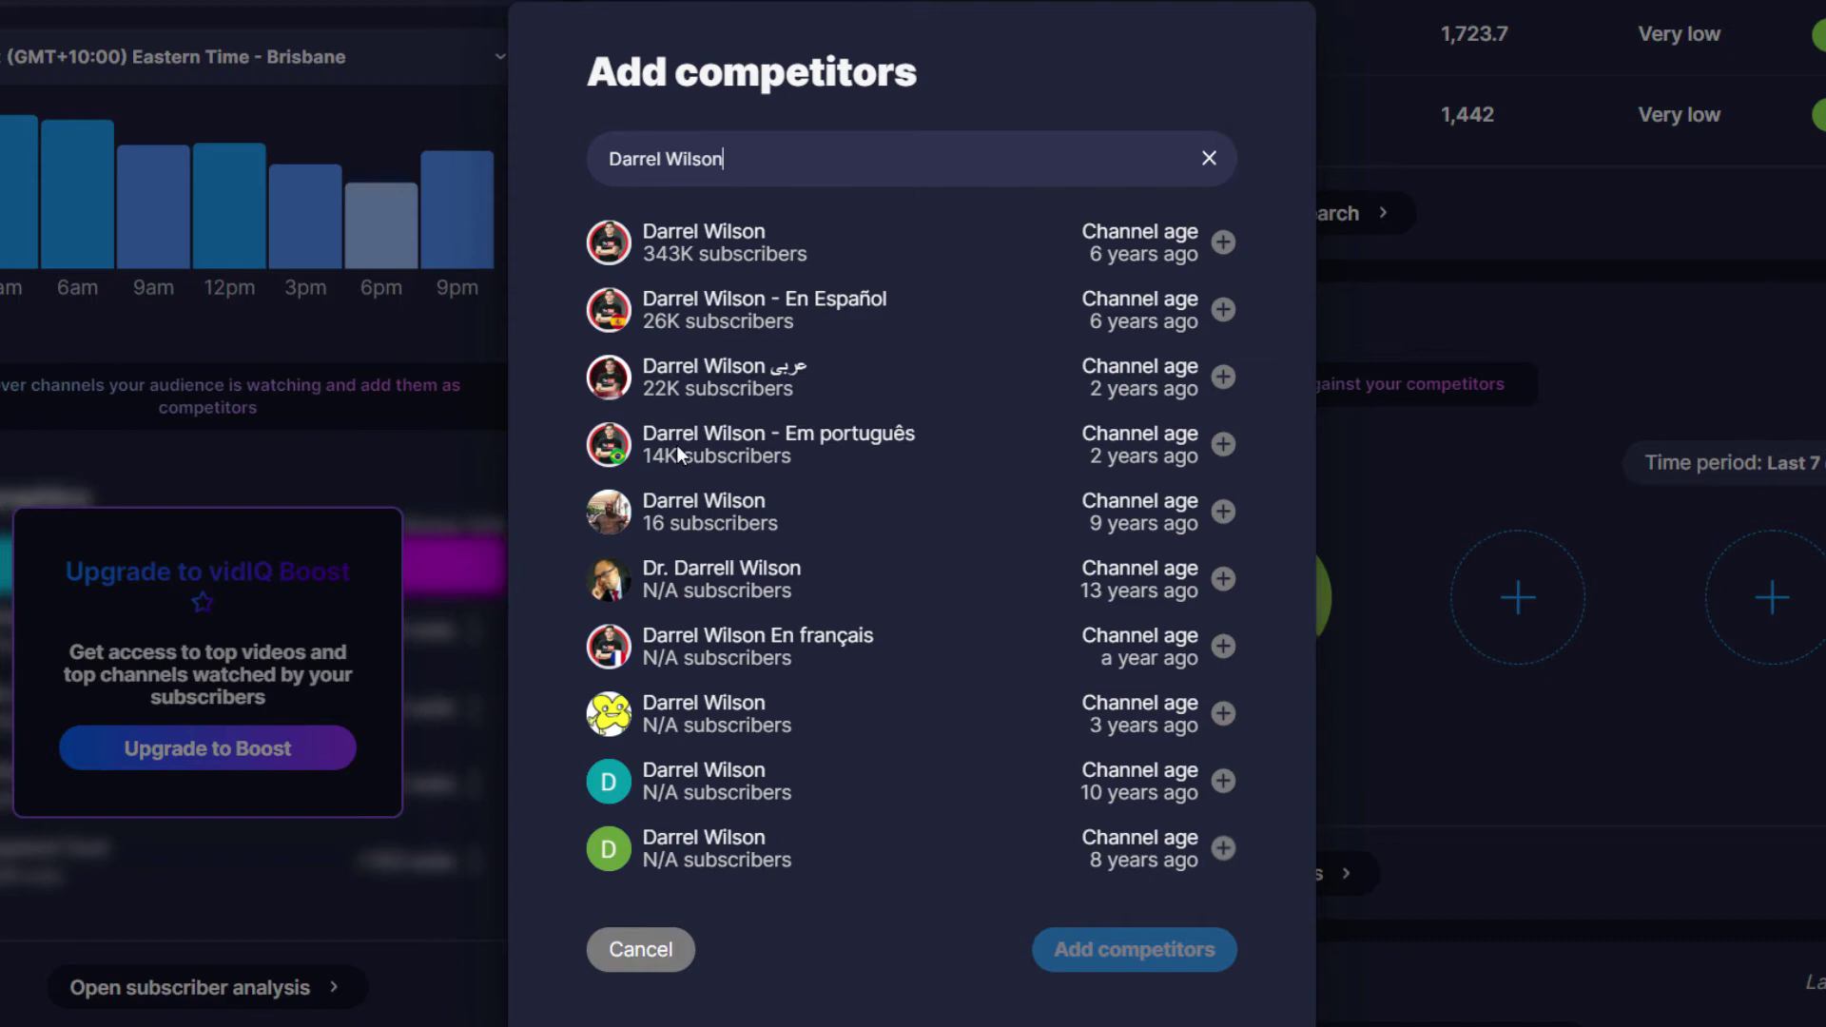
click(1223, 243)
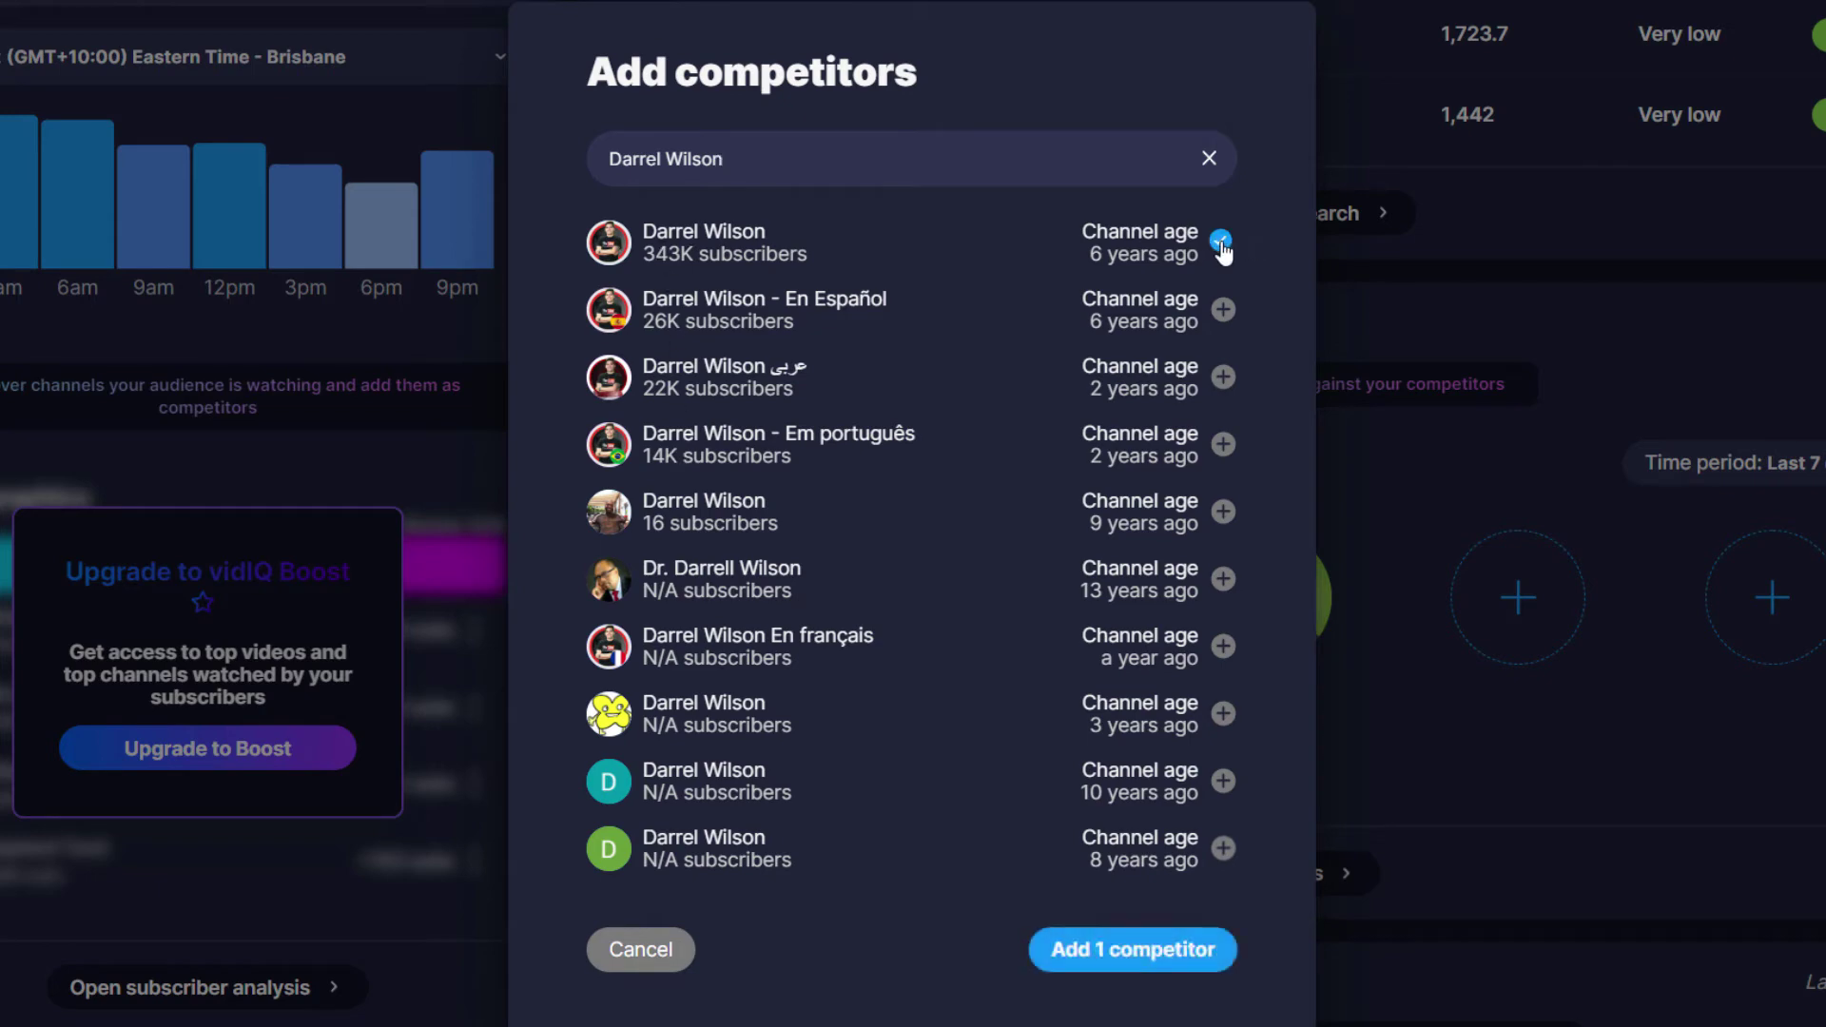
click(1176, 951)
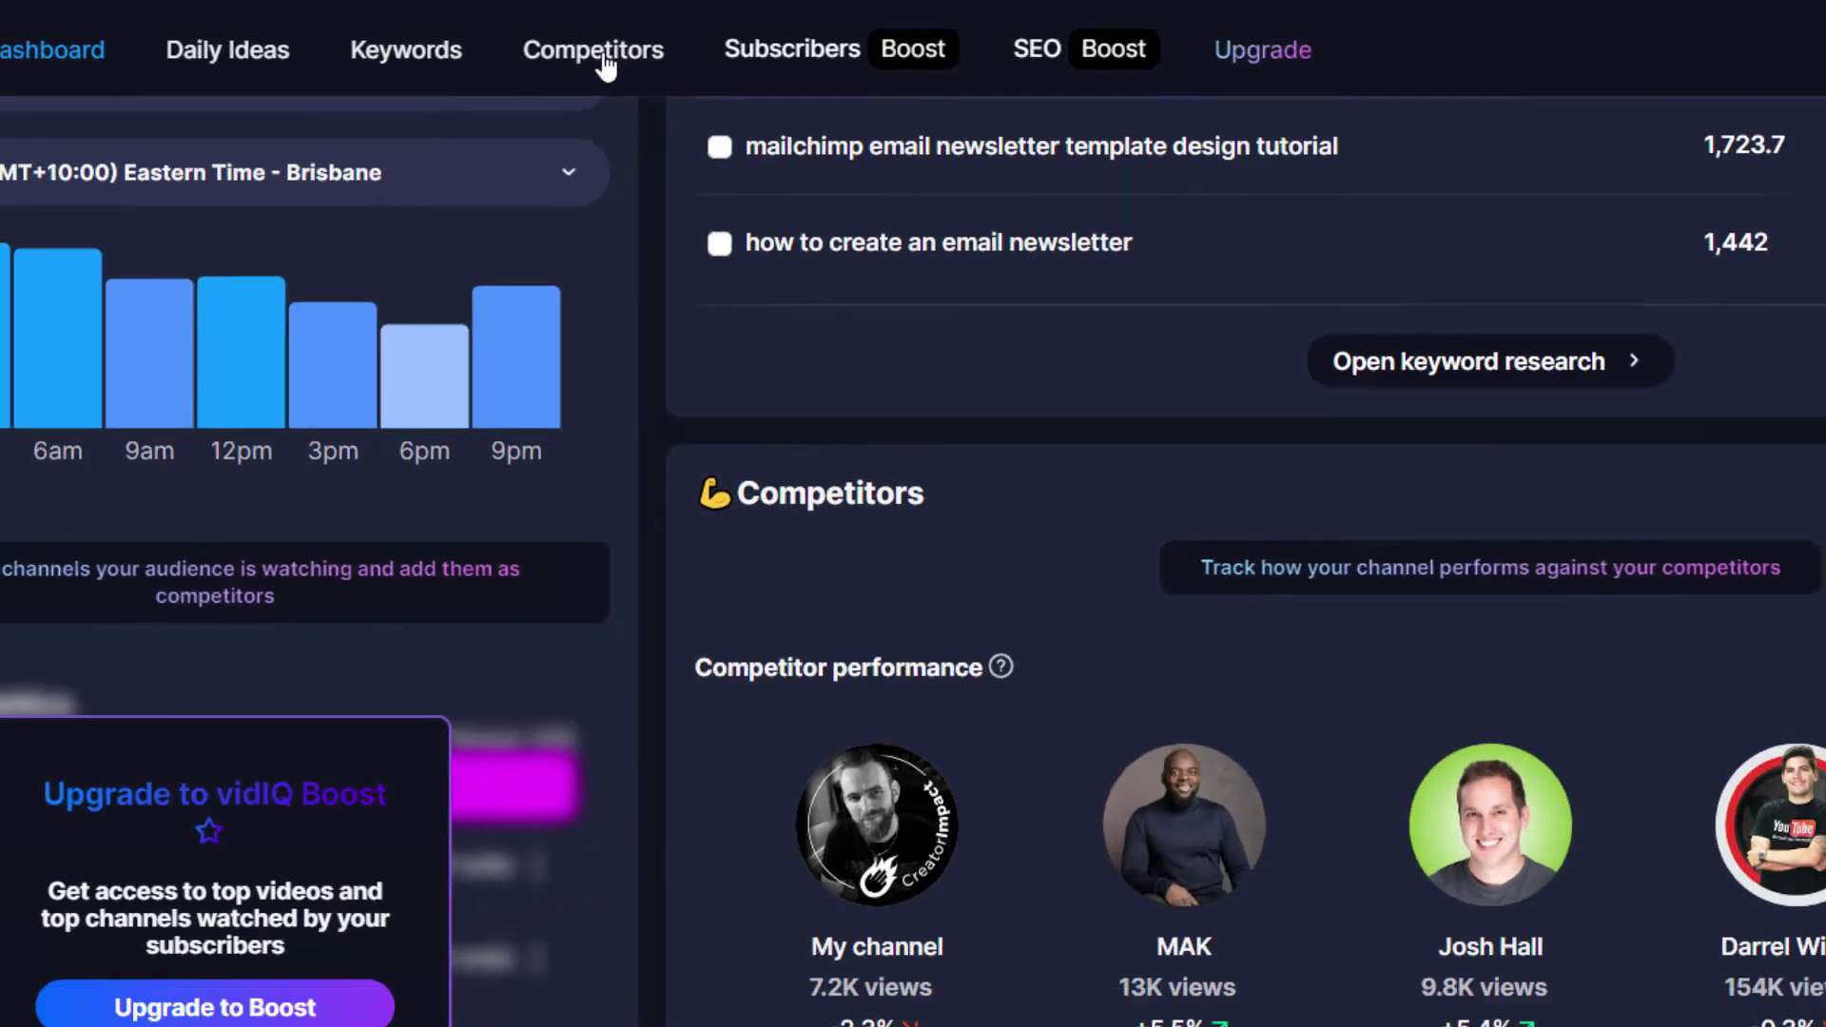
Reload the Competitors page so four channels' 30-day views show, led by 638,097
click(608, 68)
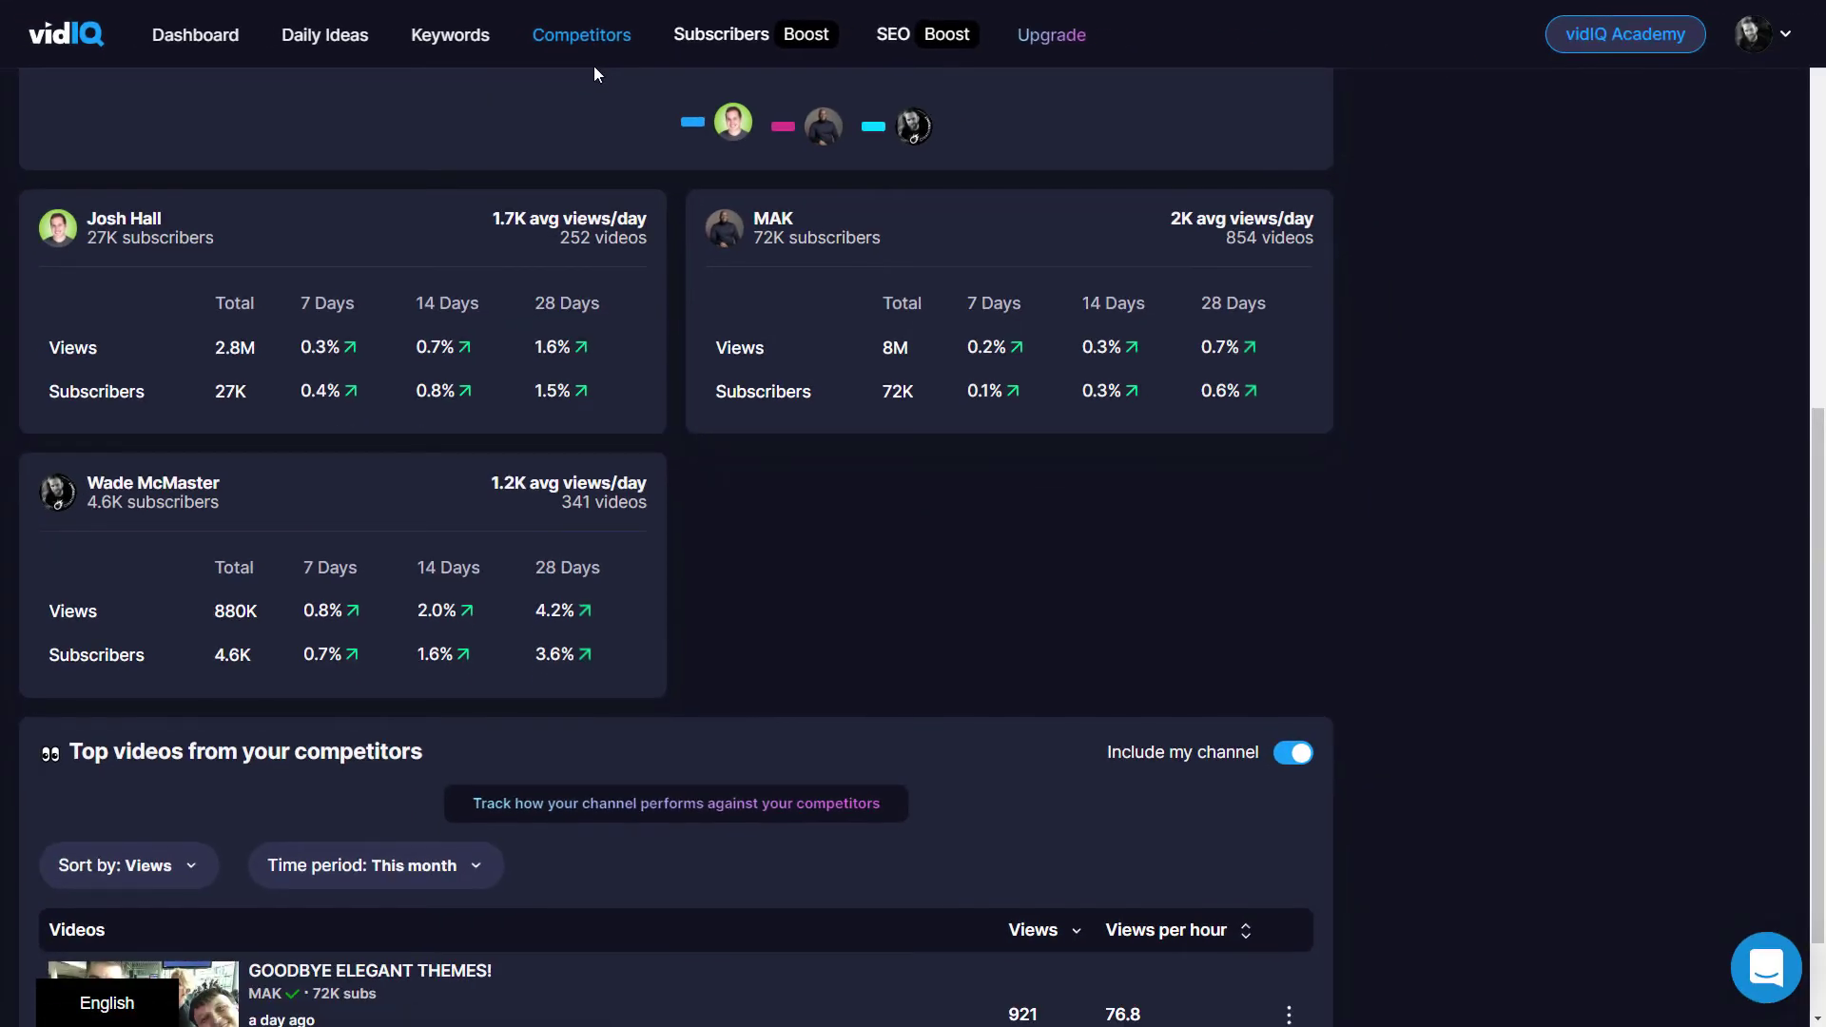
scroll(870, 504, up, 5)
mouse_move(870, 505)
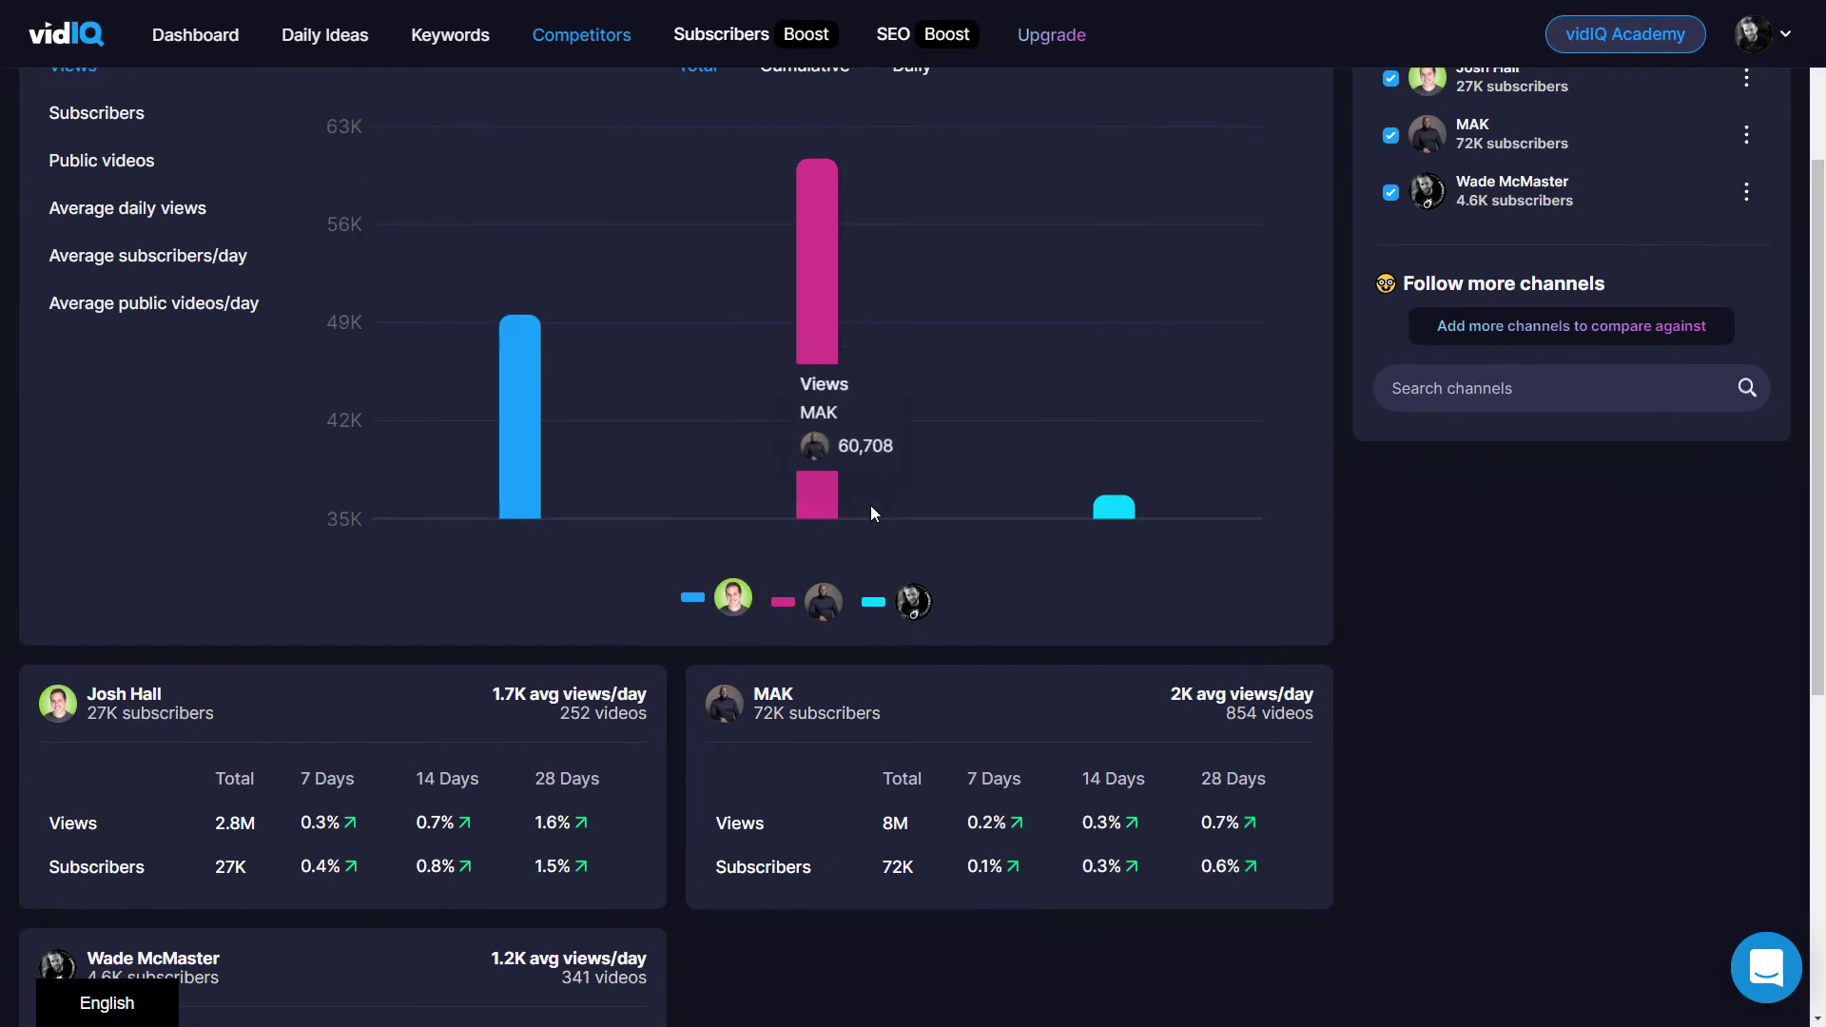
key(F5)
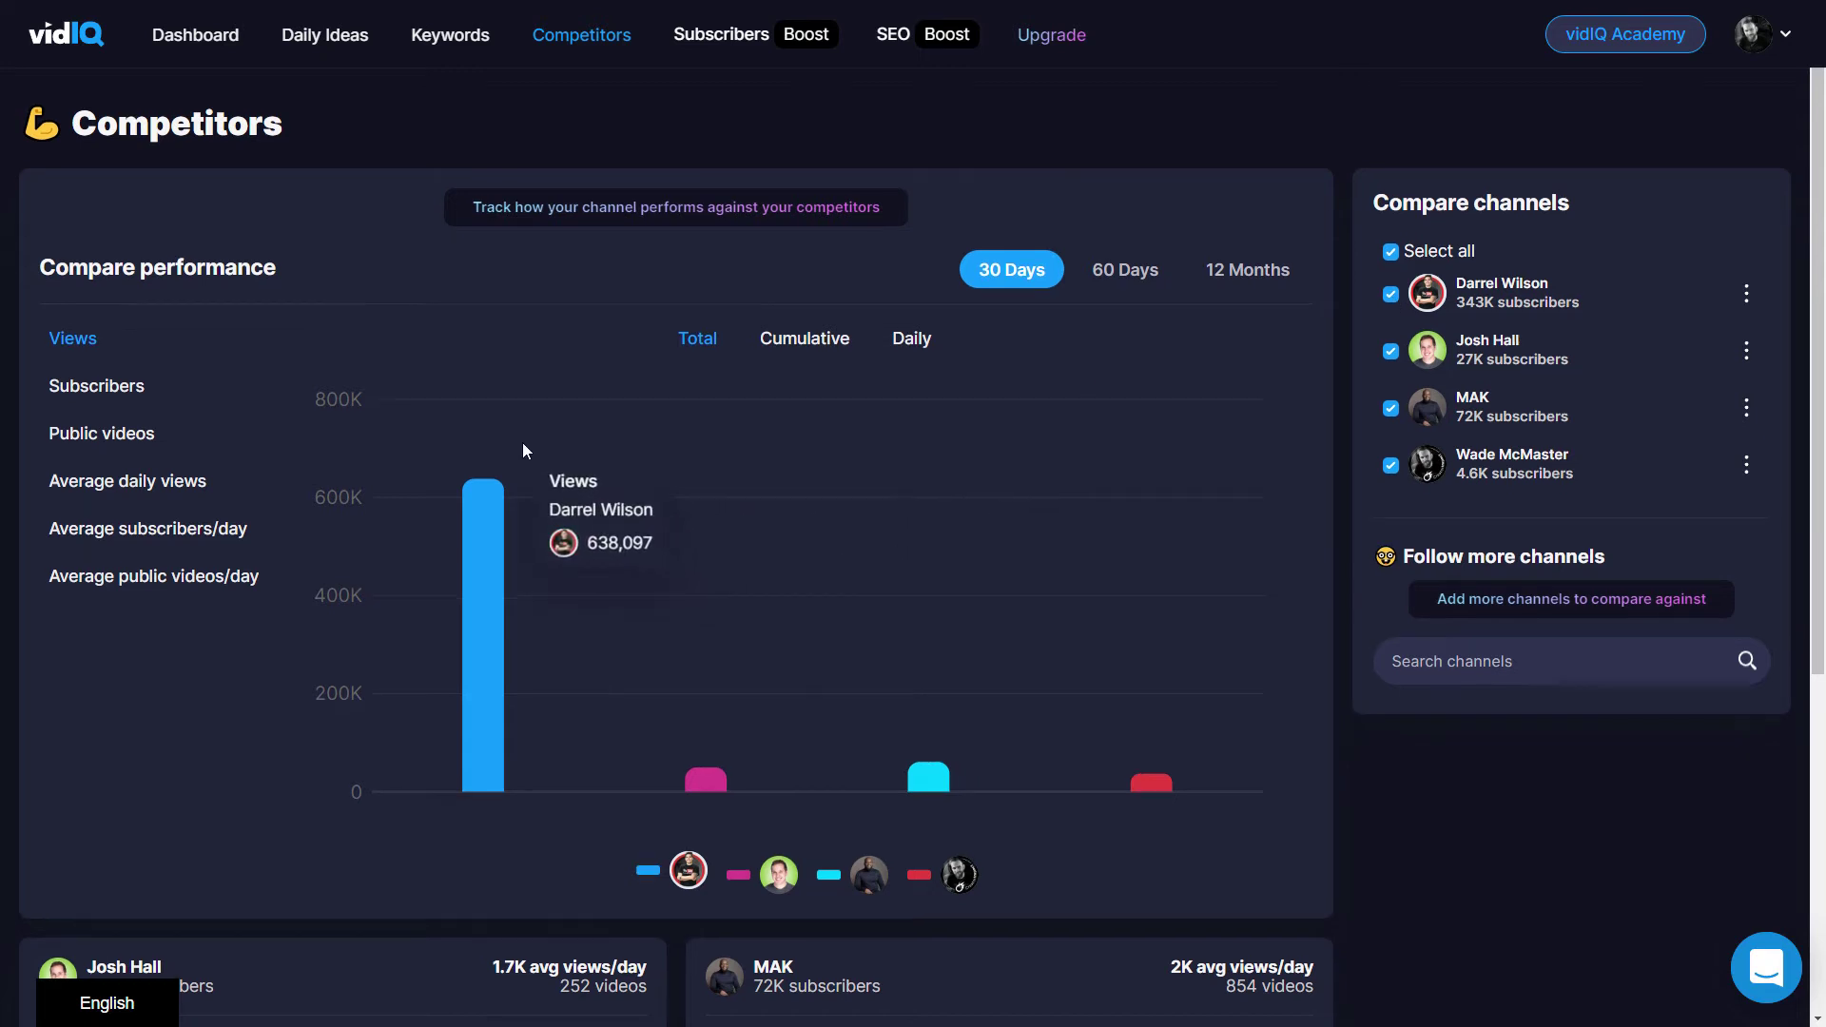
scroll(523, 442, down, 1)
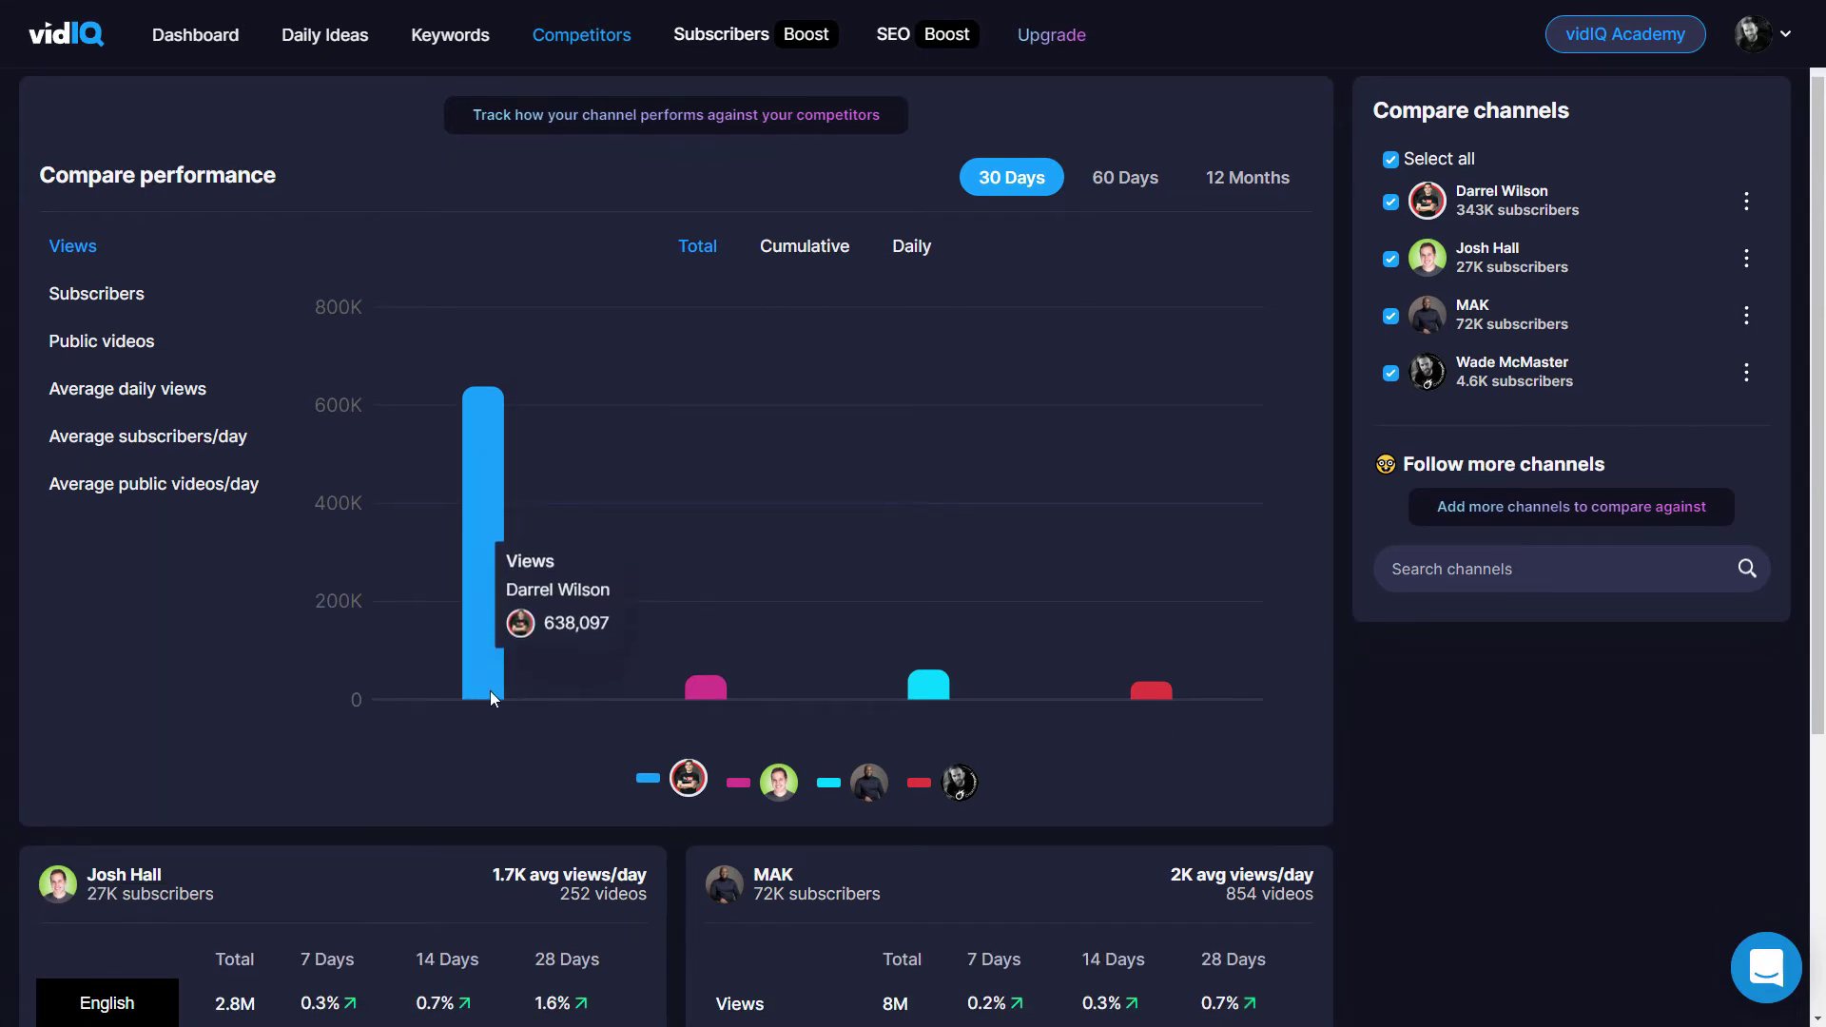
mouse_move(716, 687)
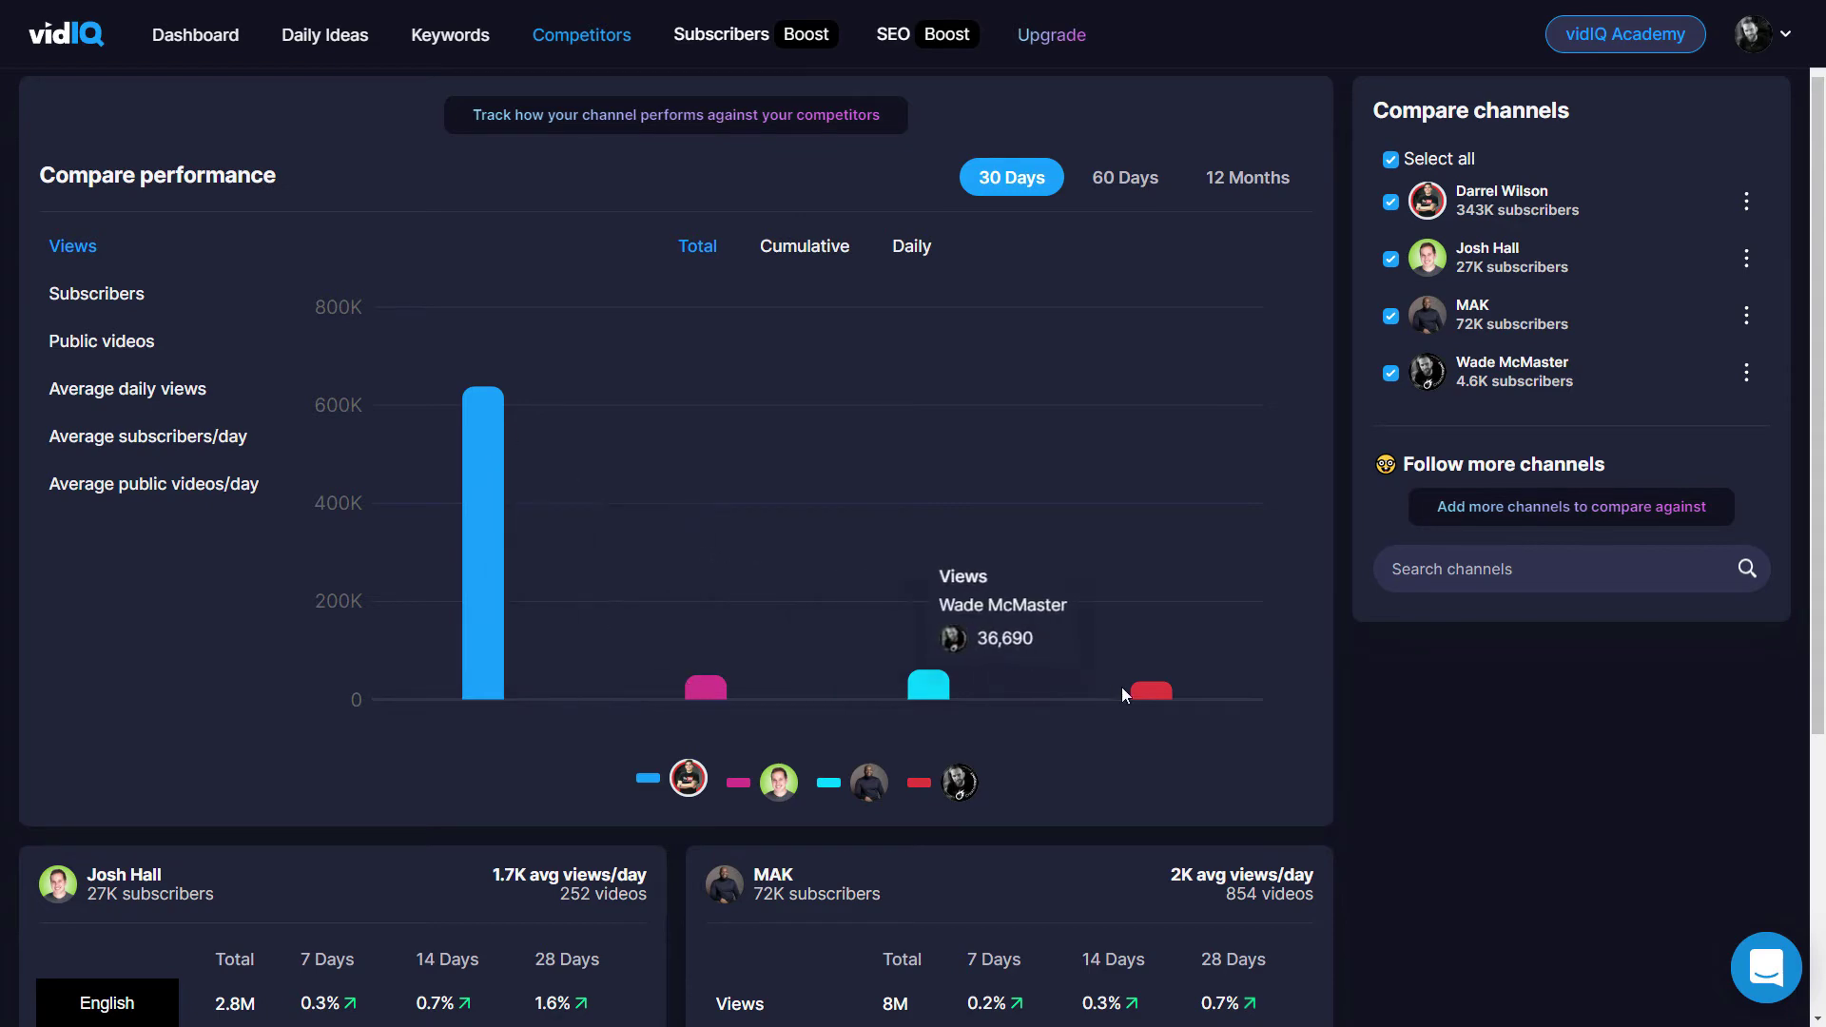
mouse_move(891, 596)
scroll(877, 568, down, 7)
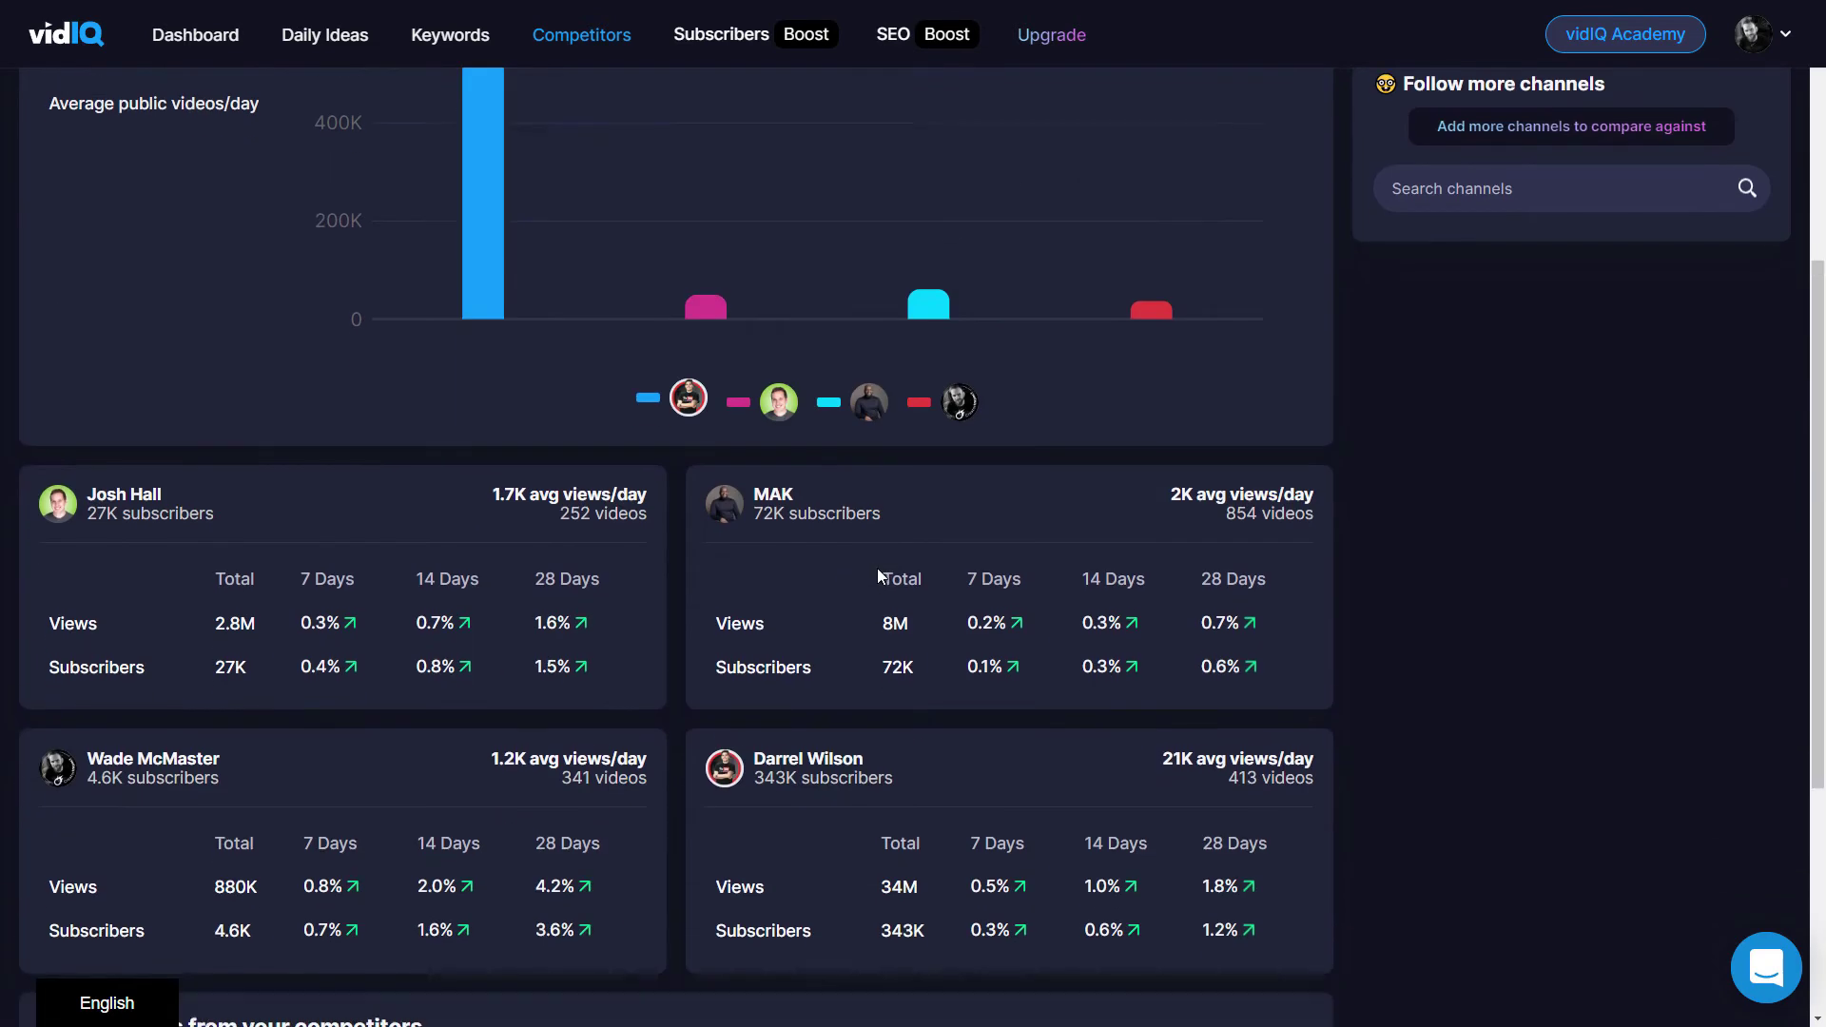
scroll(1059, 596, up, 7)
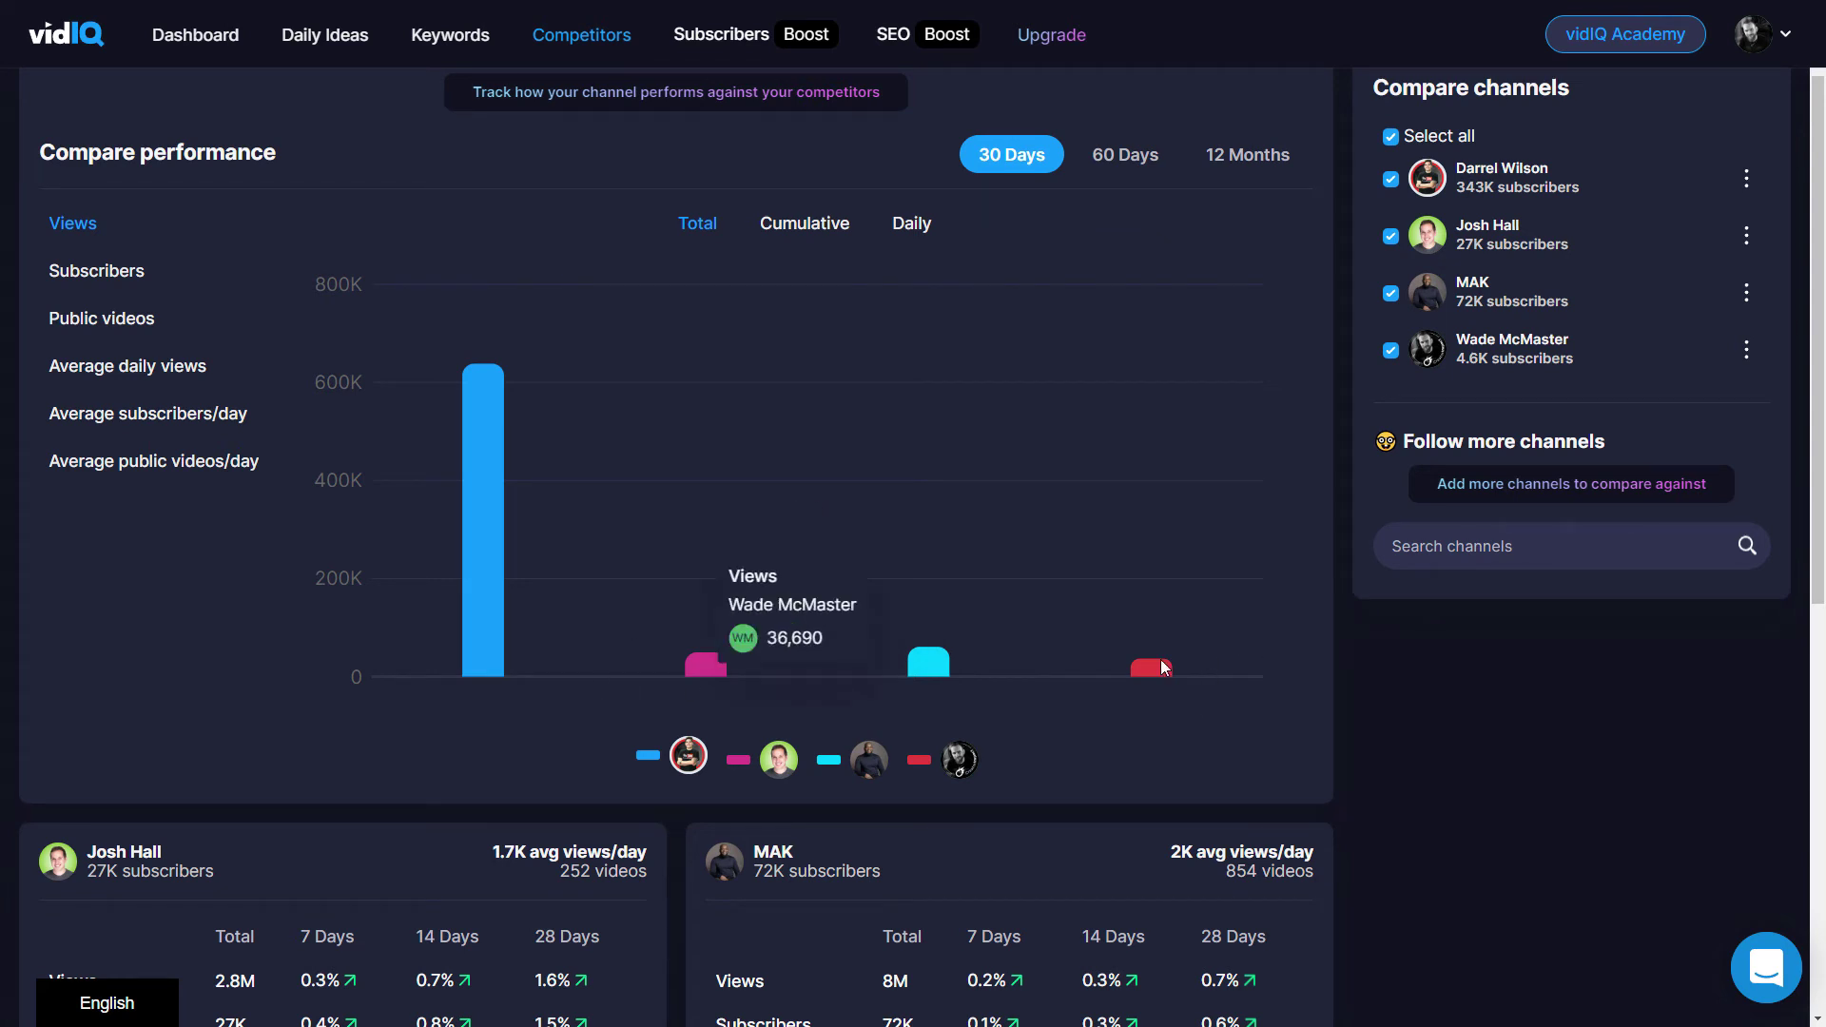
mouse_move(1166, 614)
mouse_move(479, 371)
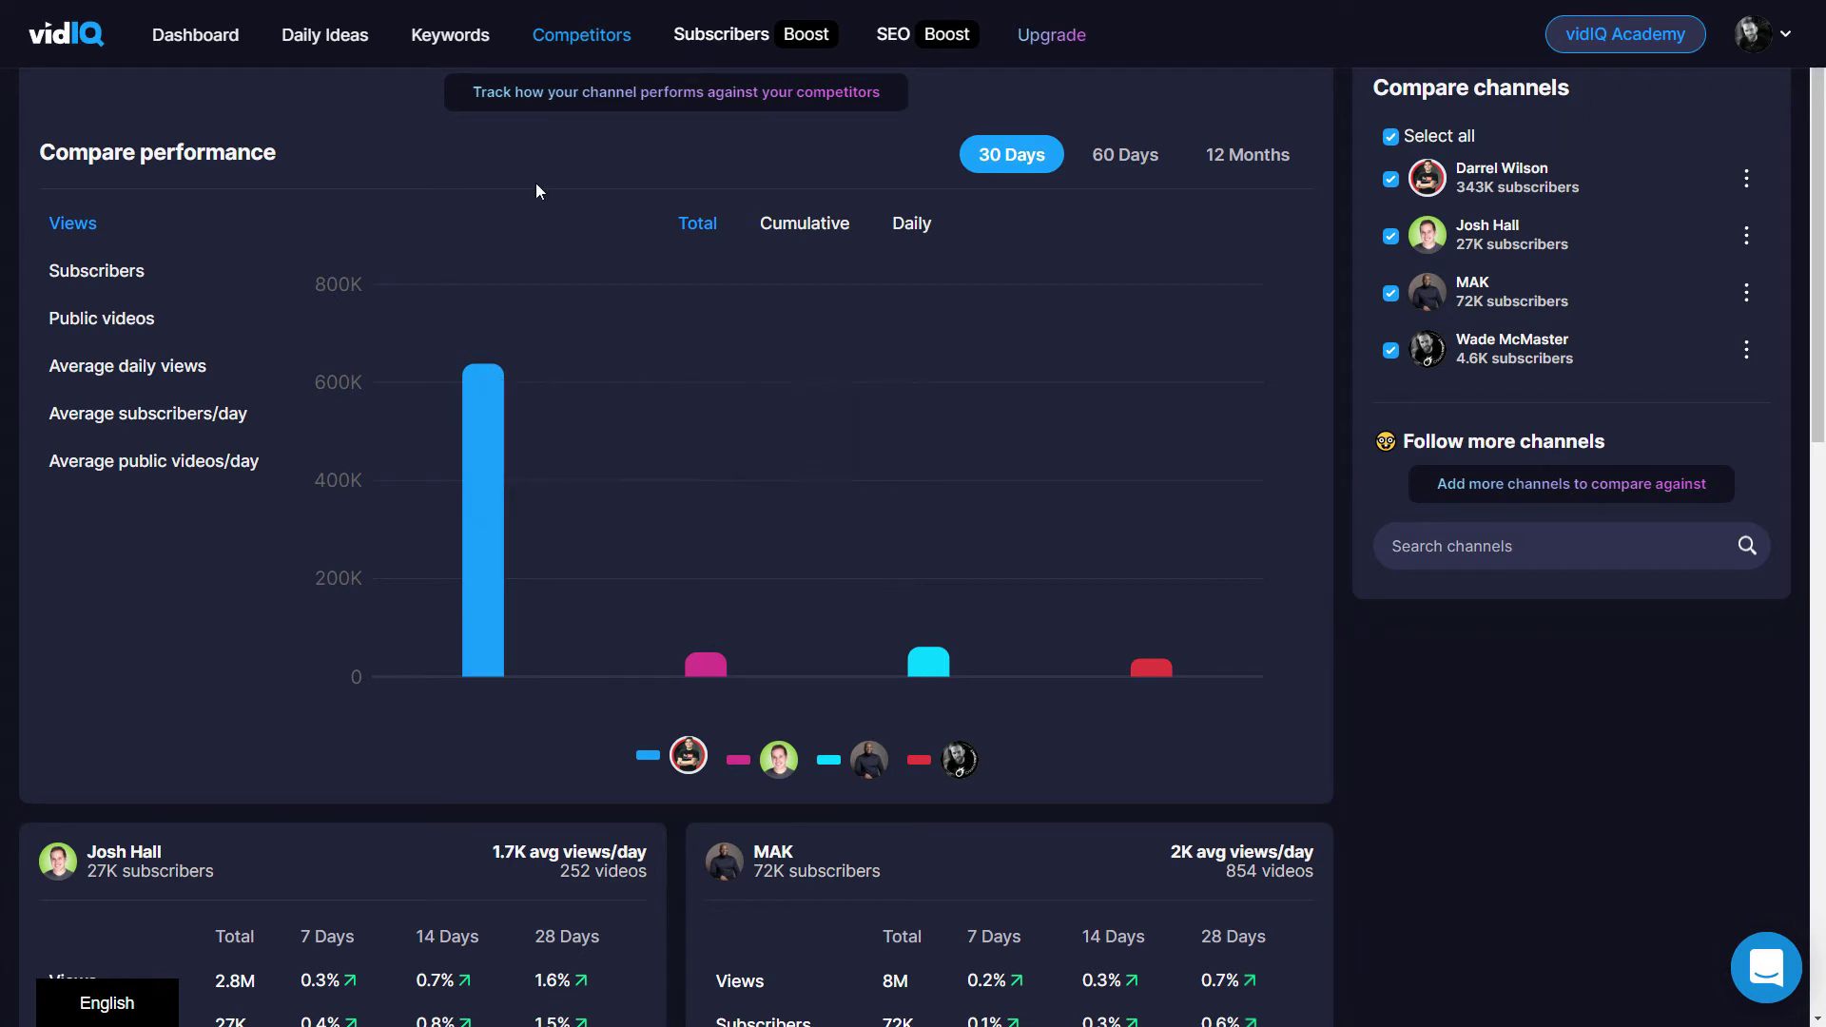
click(109, 273)
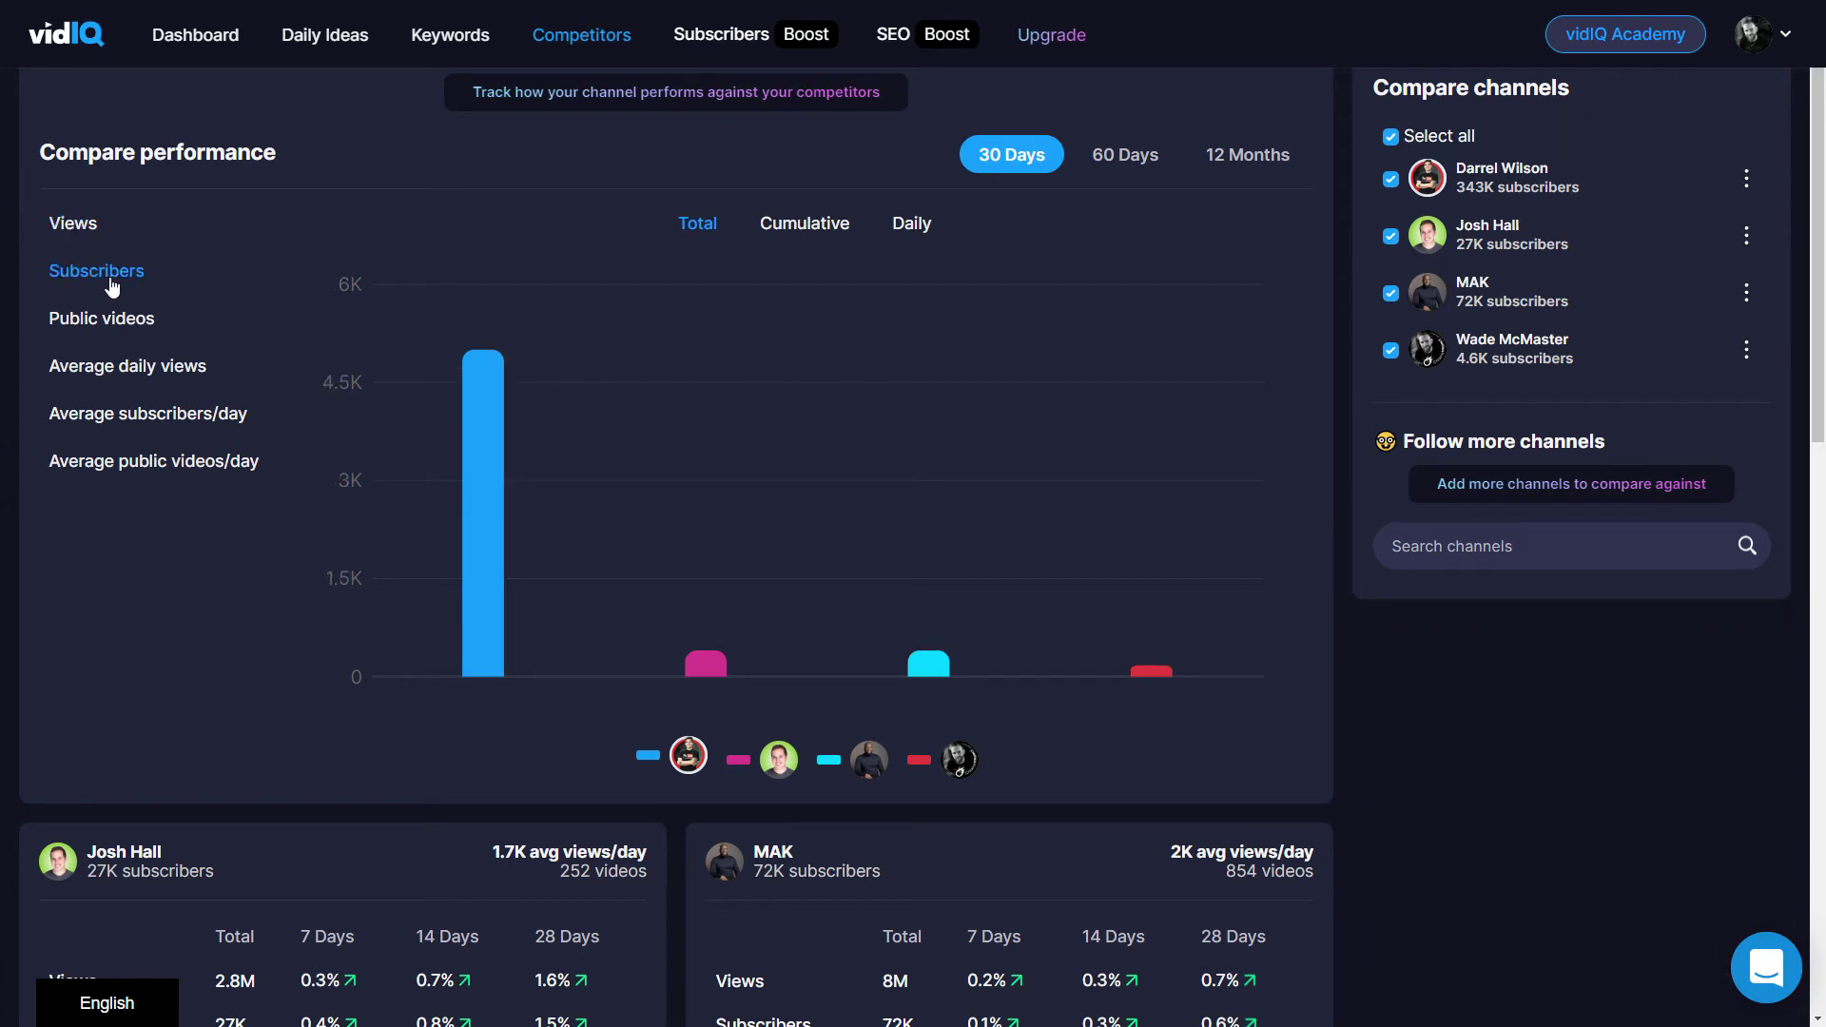
click(128, 324)
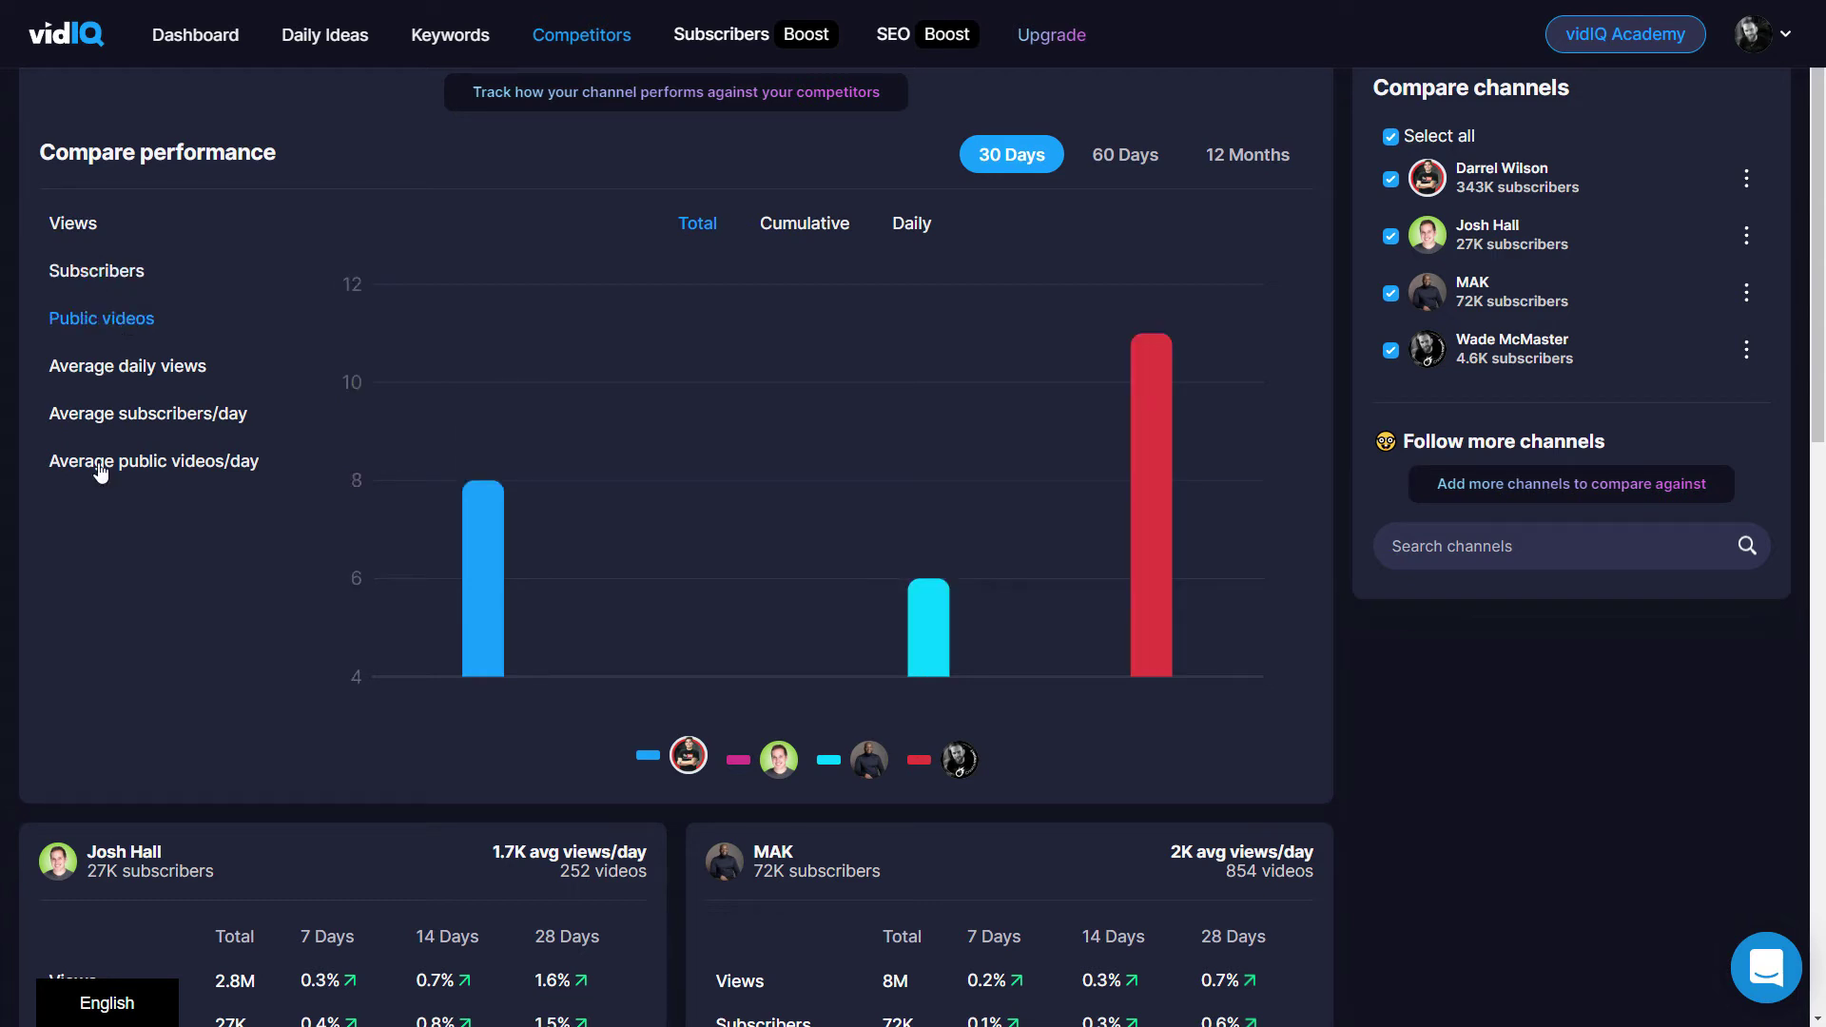
mouse_move(1160, 352)
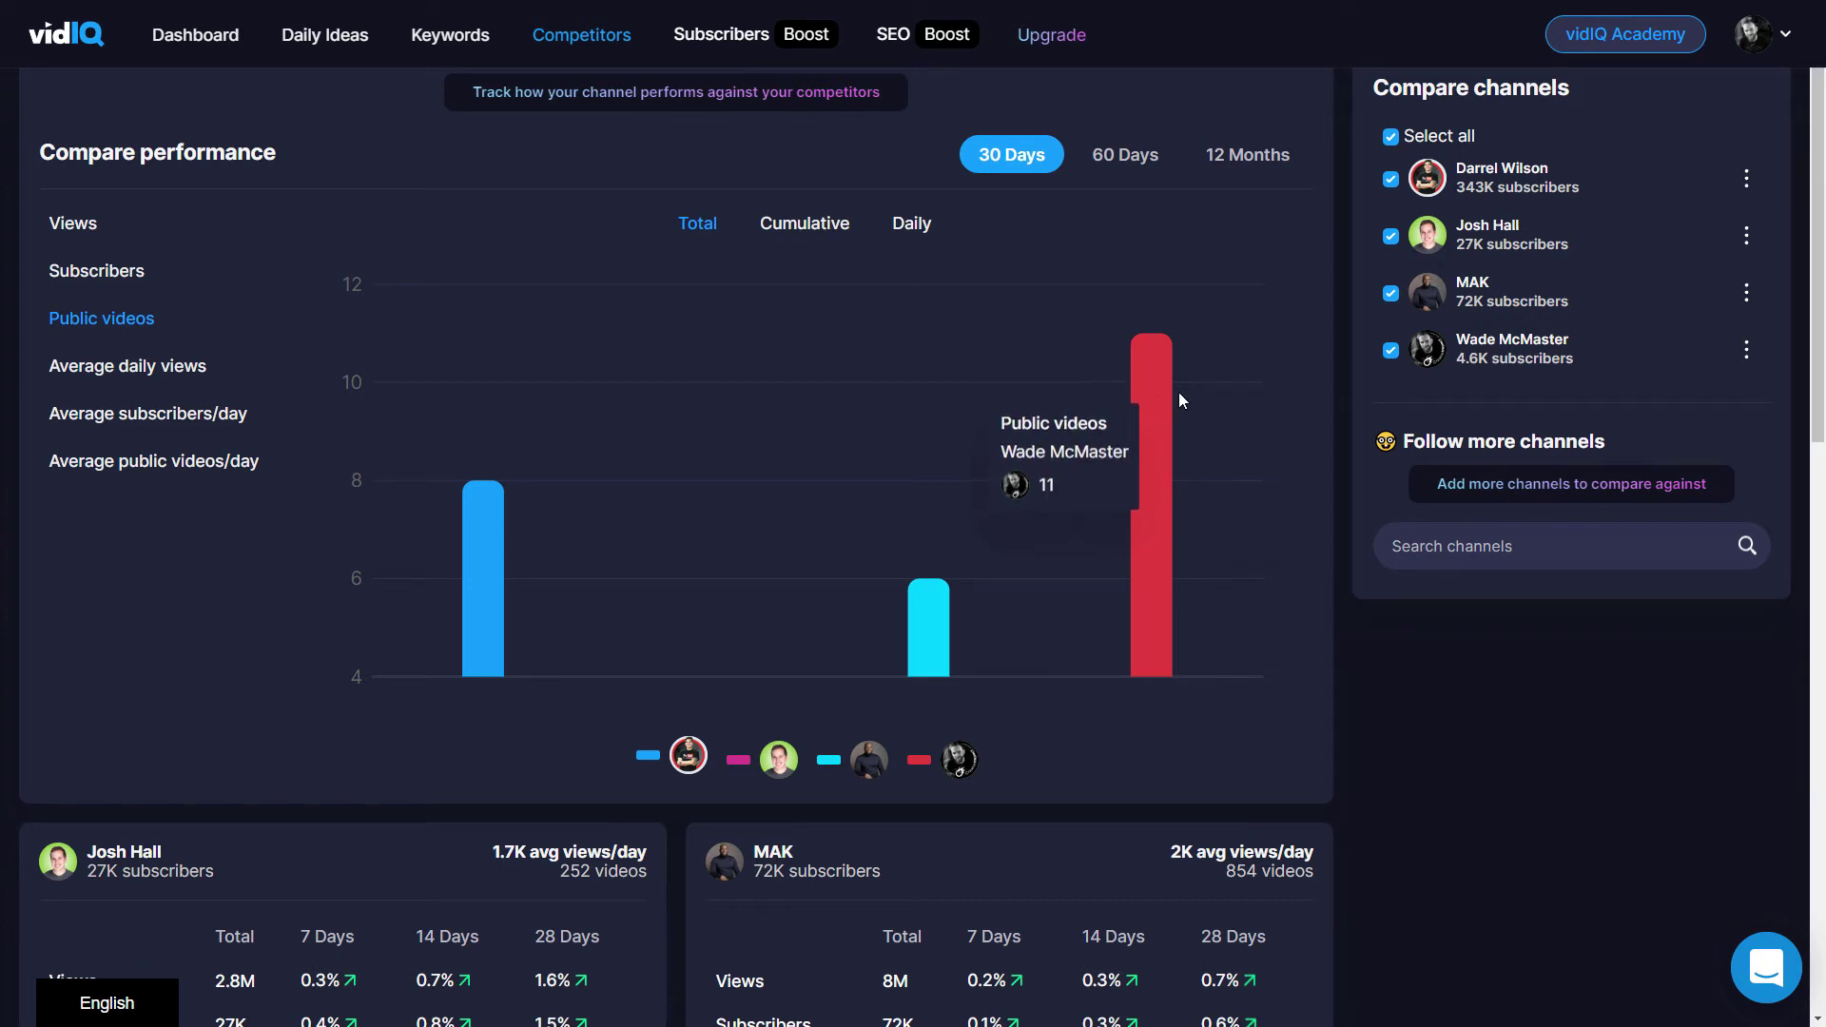
click(135, 373)
click(144, 425)
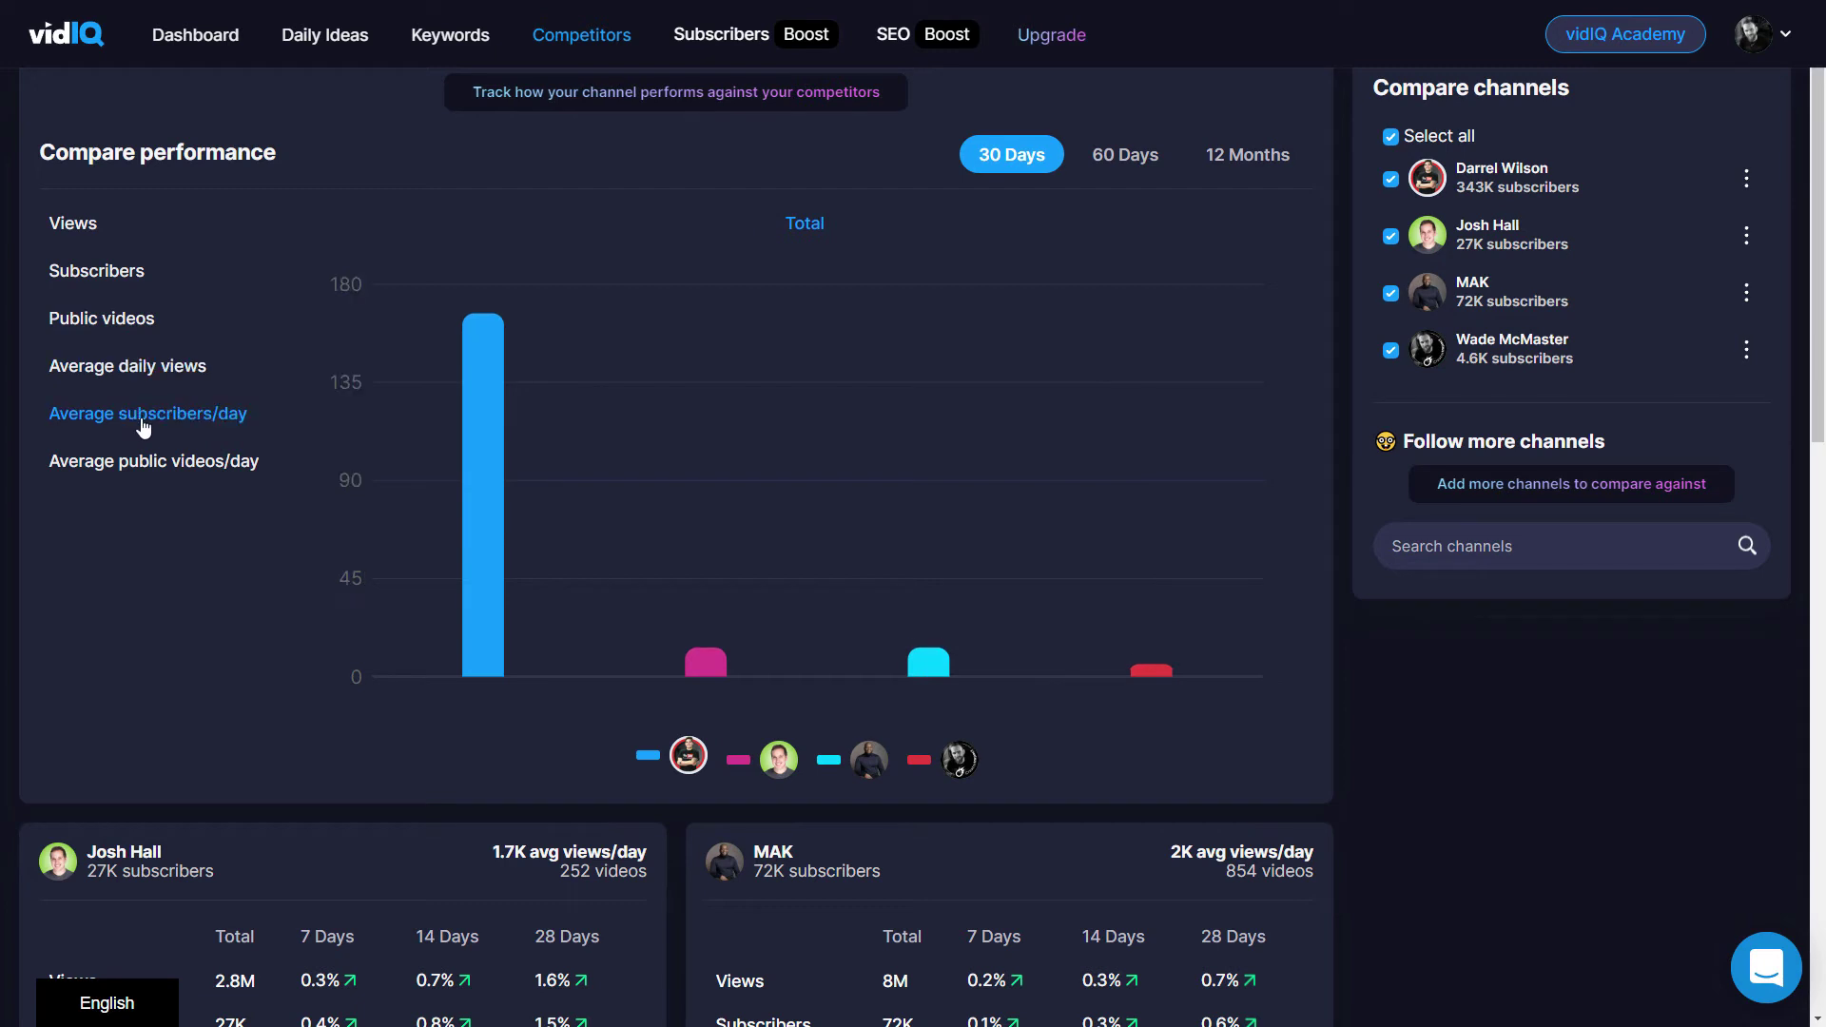
click(160, 464)
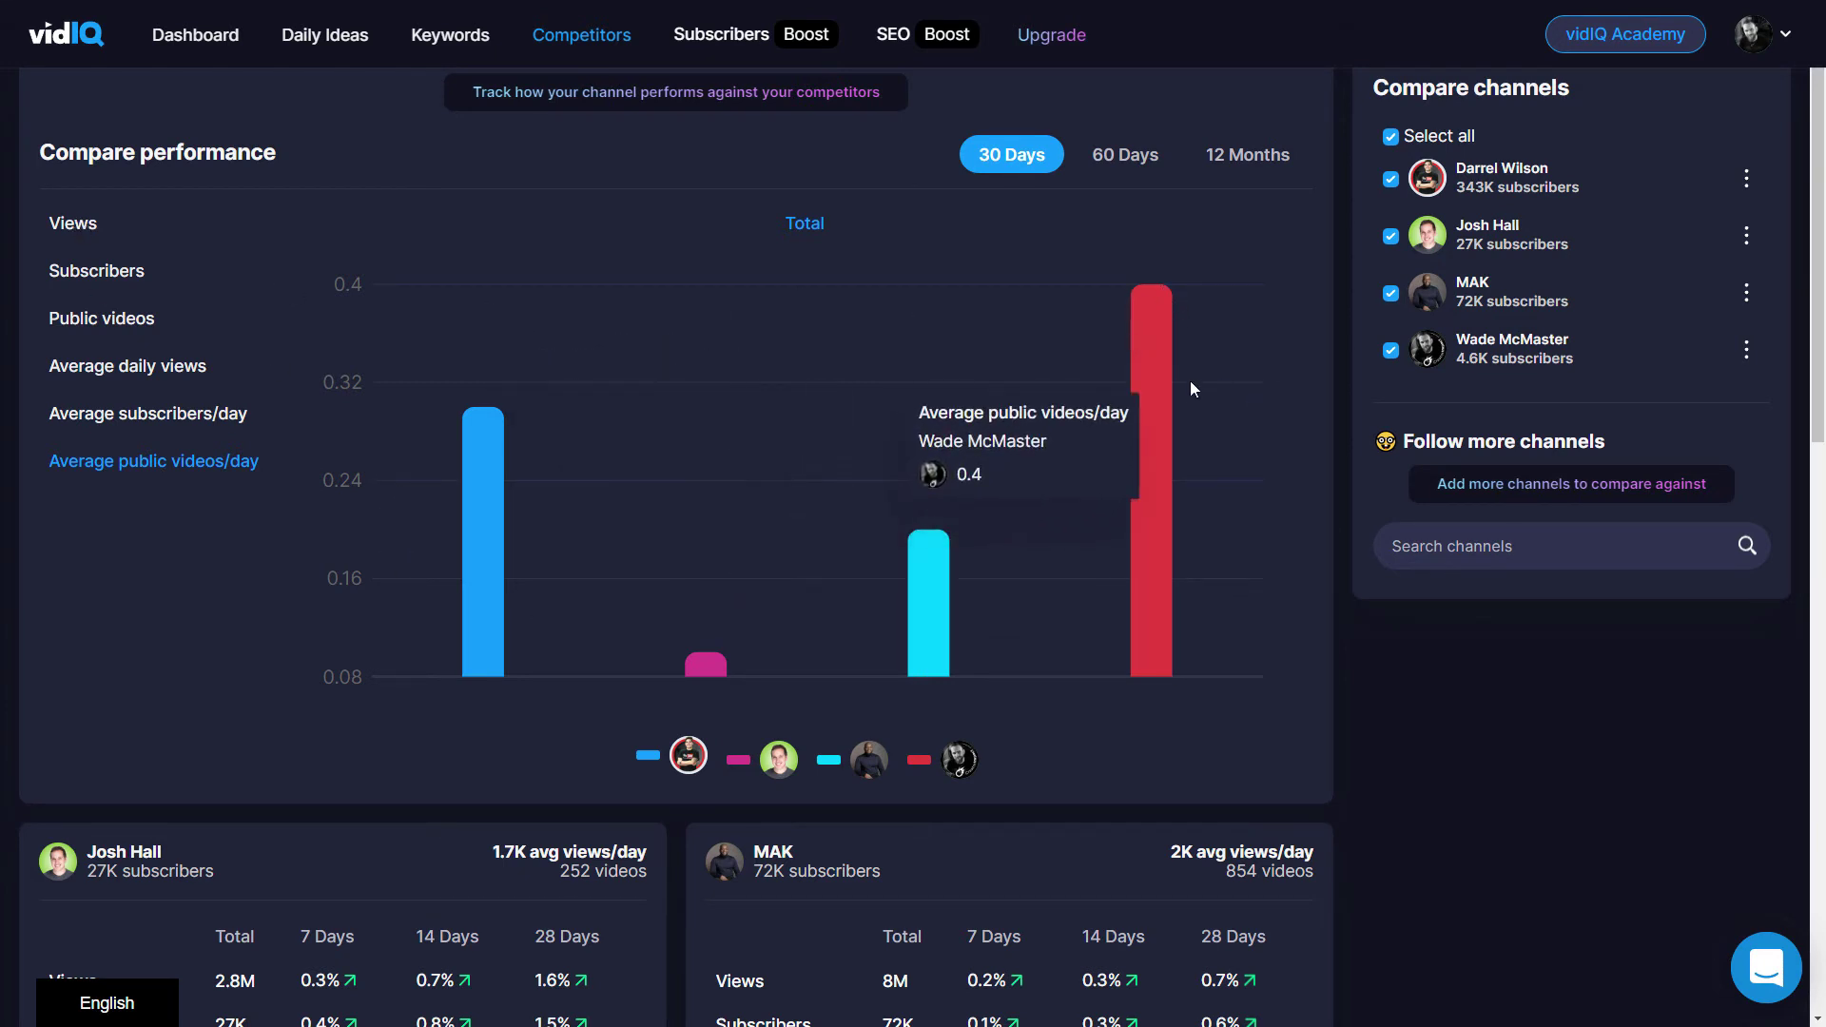
click(78, 233)
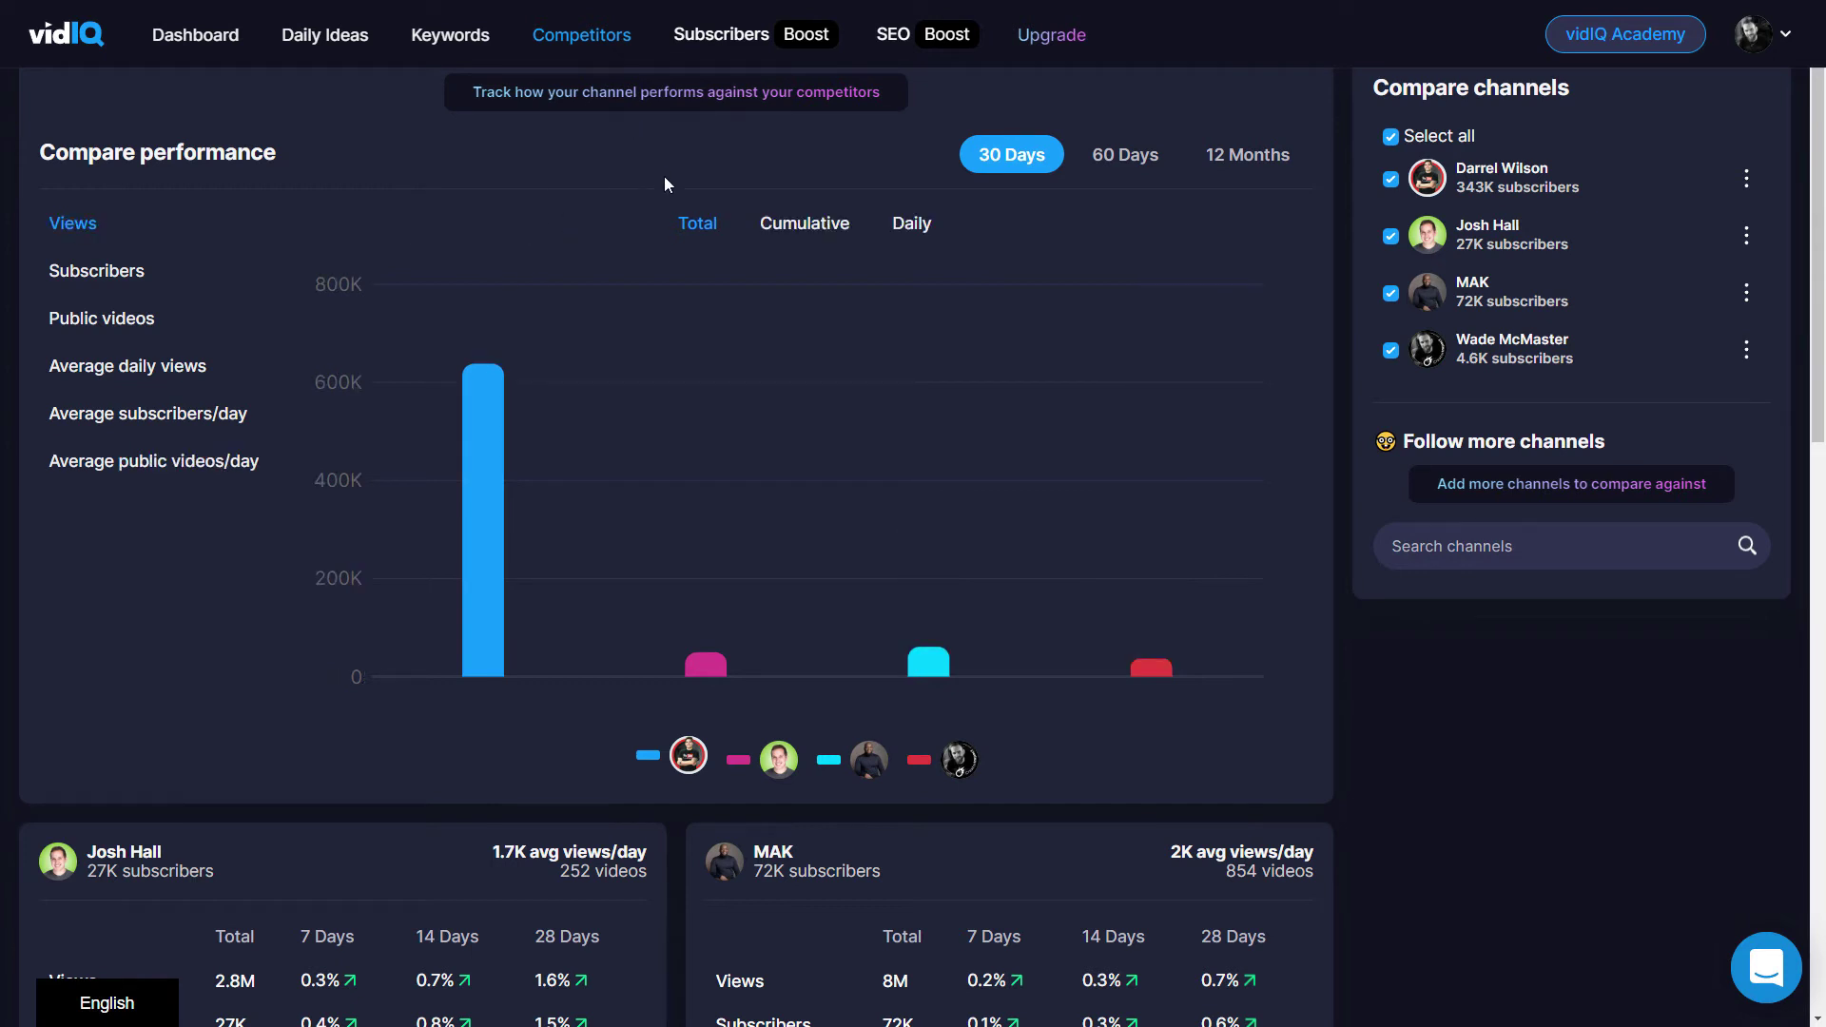
Widen the comparison to 12 months, checking subscribers and public videos before returning to views
click(1239, 159)
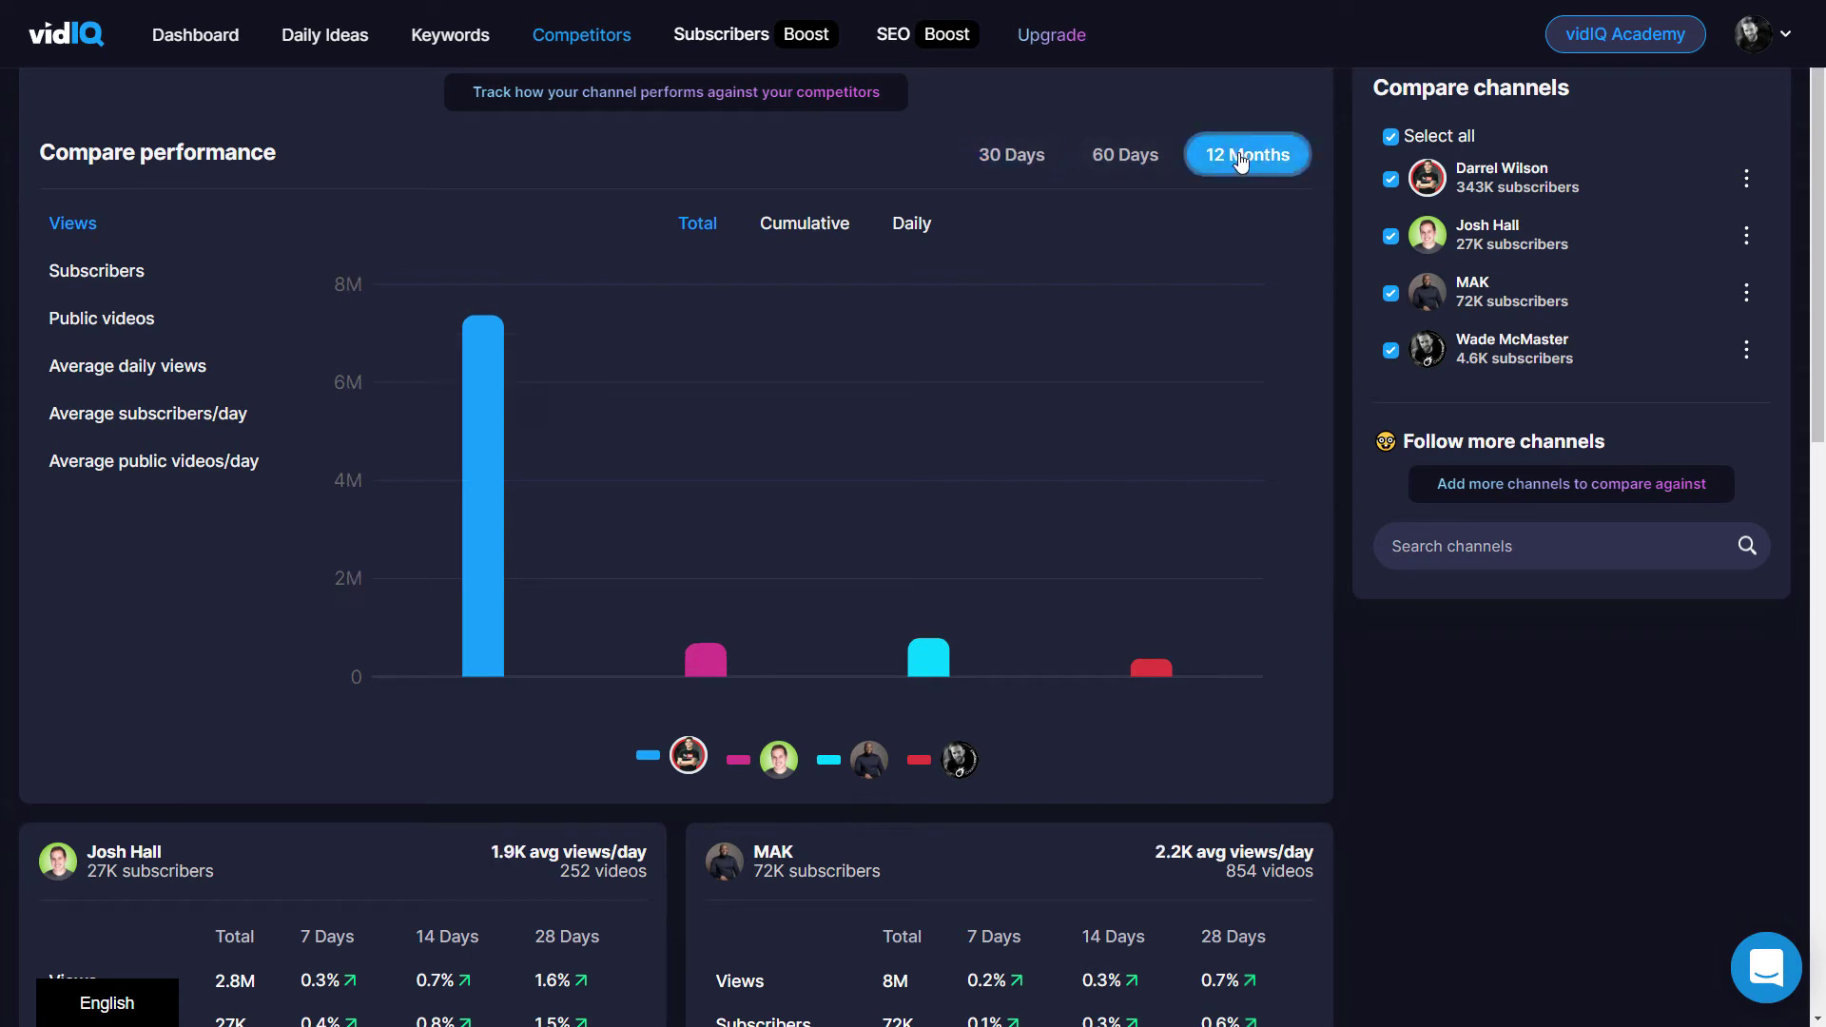
click(86, 278)
click(90, 319)
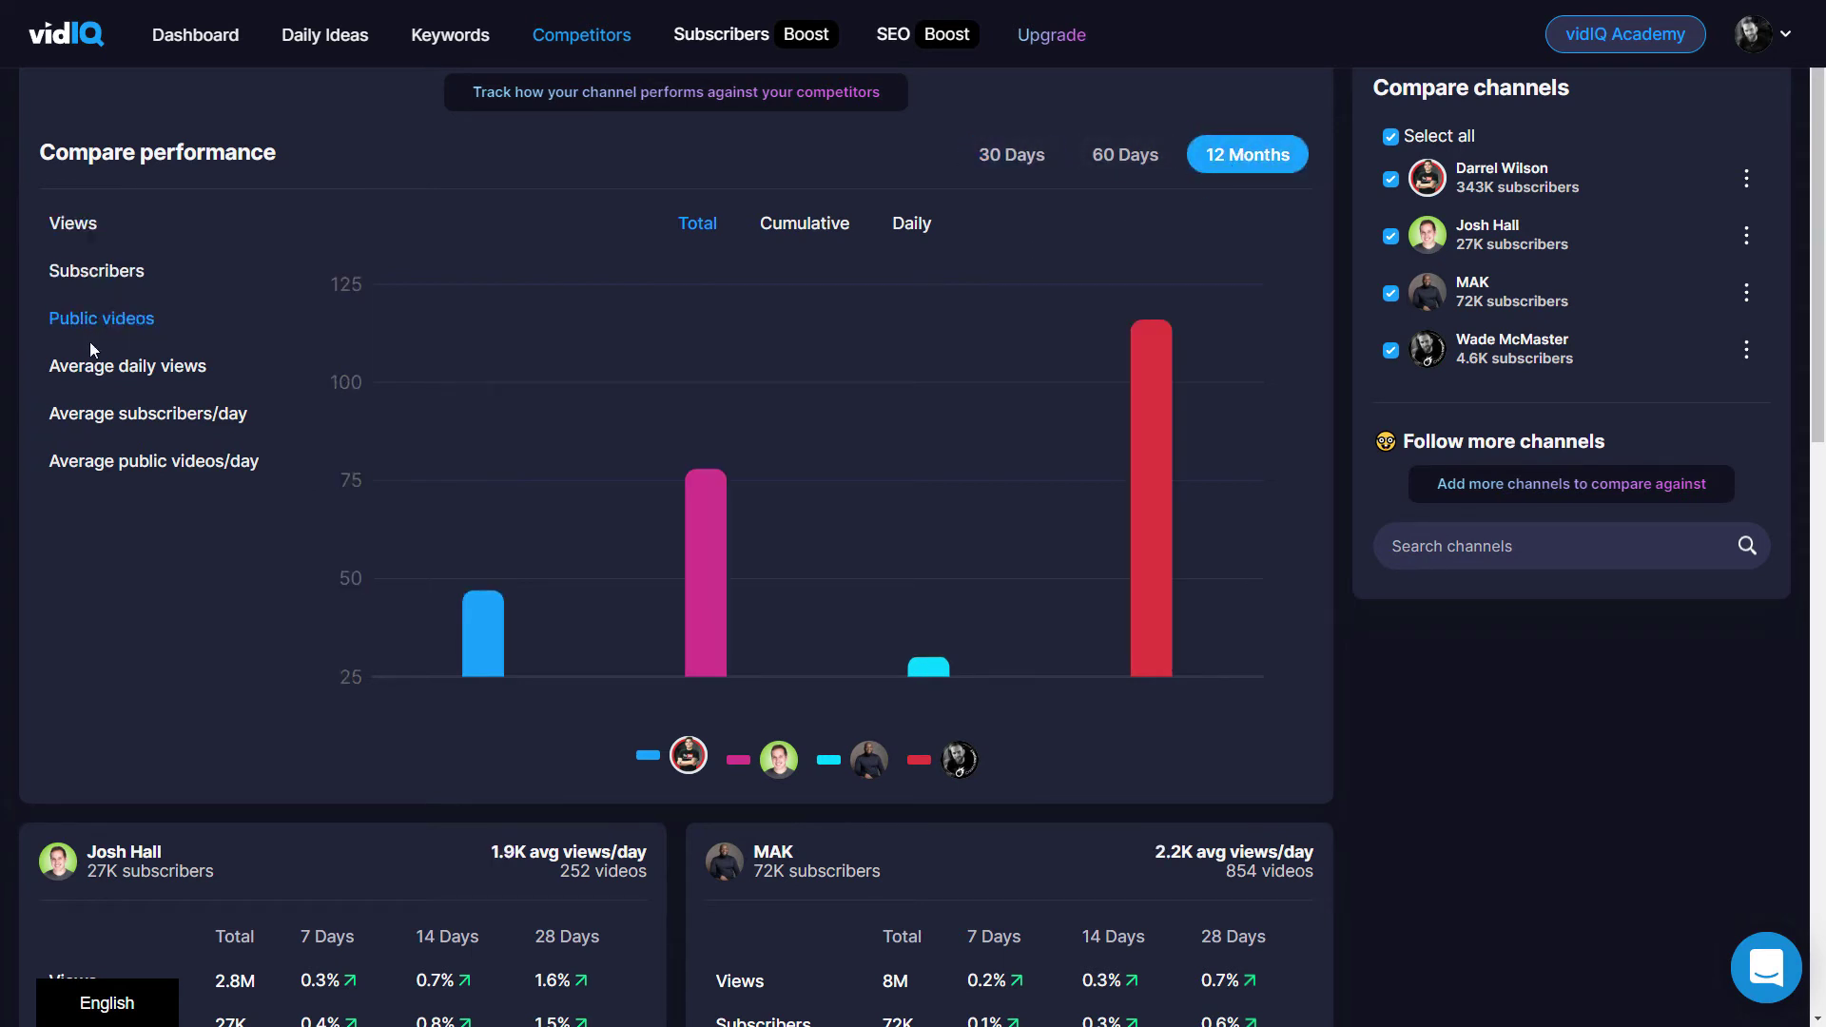
click(78, 231)
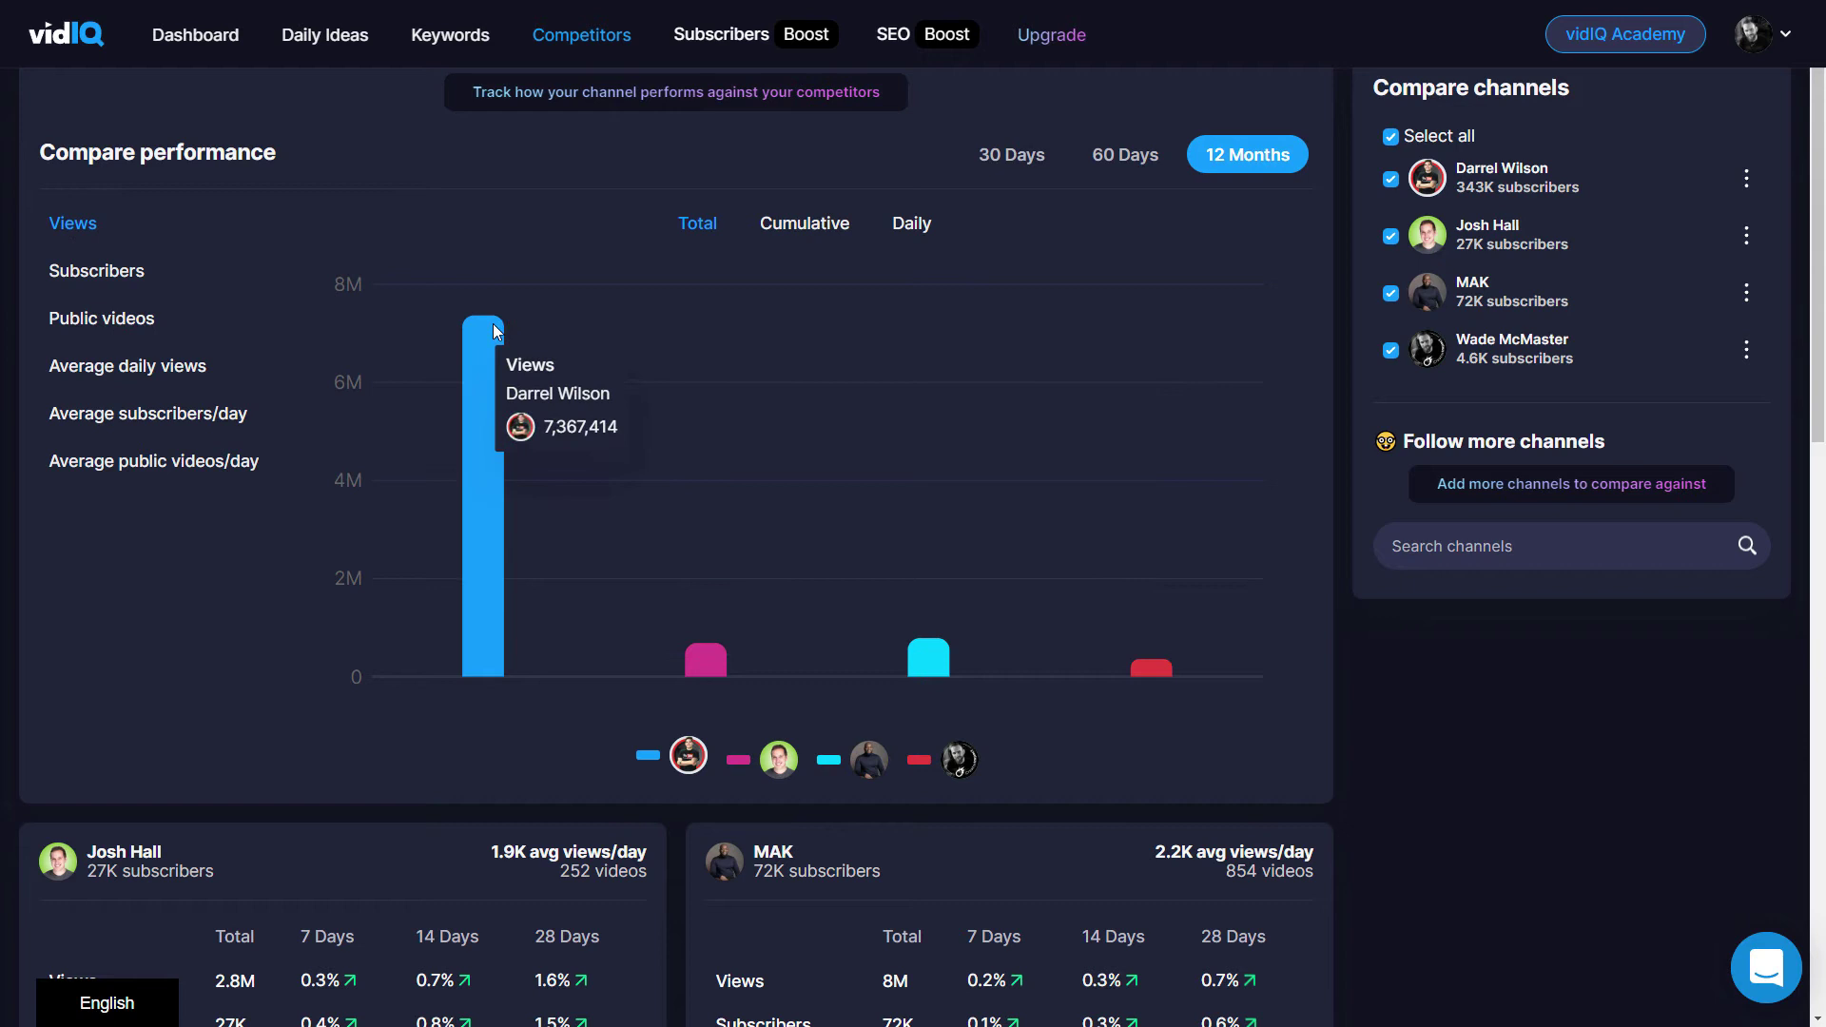
Exclude the 343K-subscriber channel, compare subscribers and public videos among the rest, then re-include it
click(1392, 181)
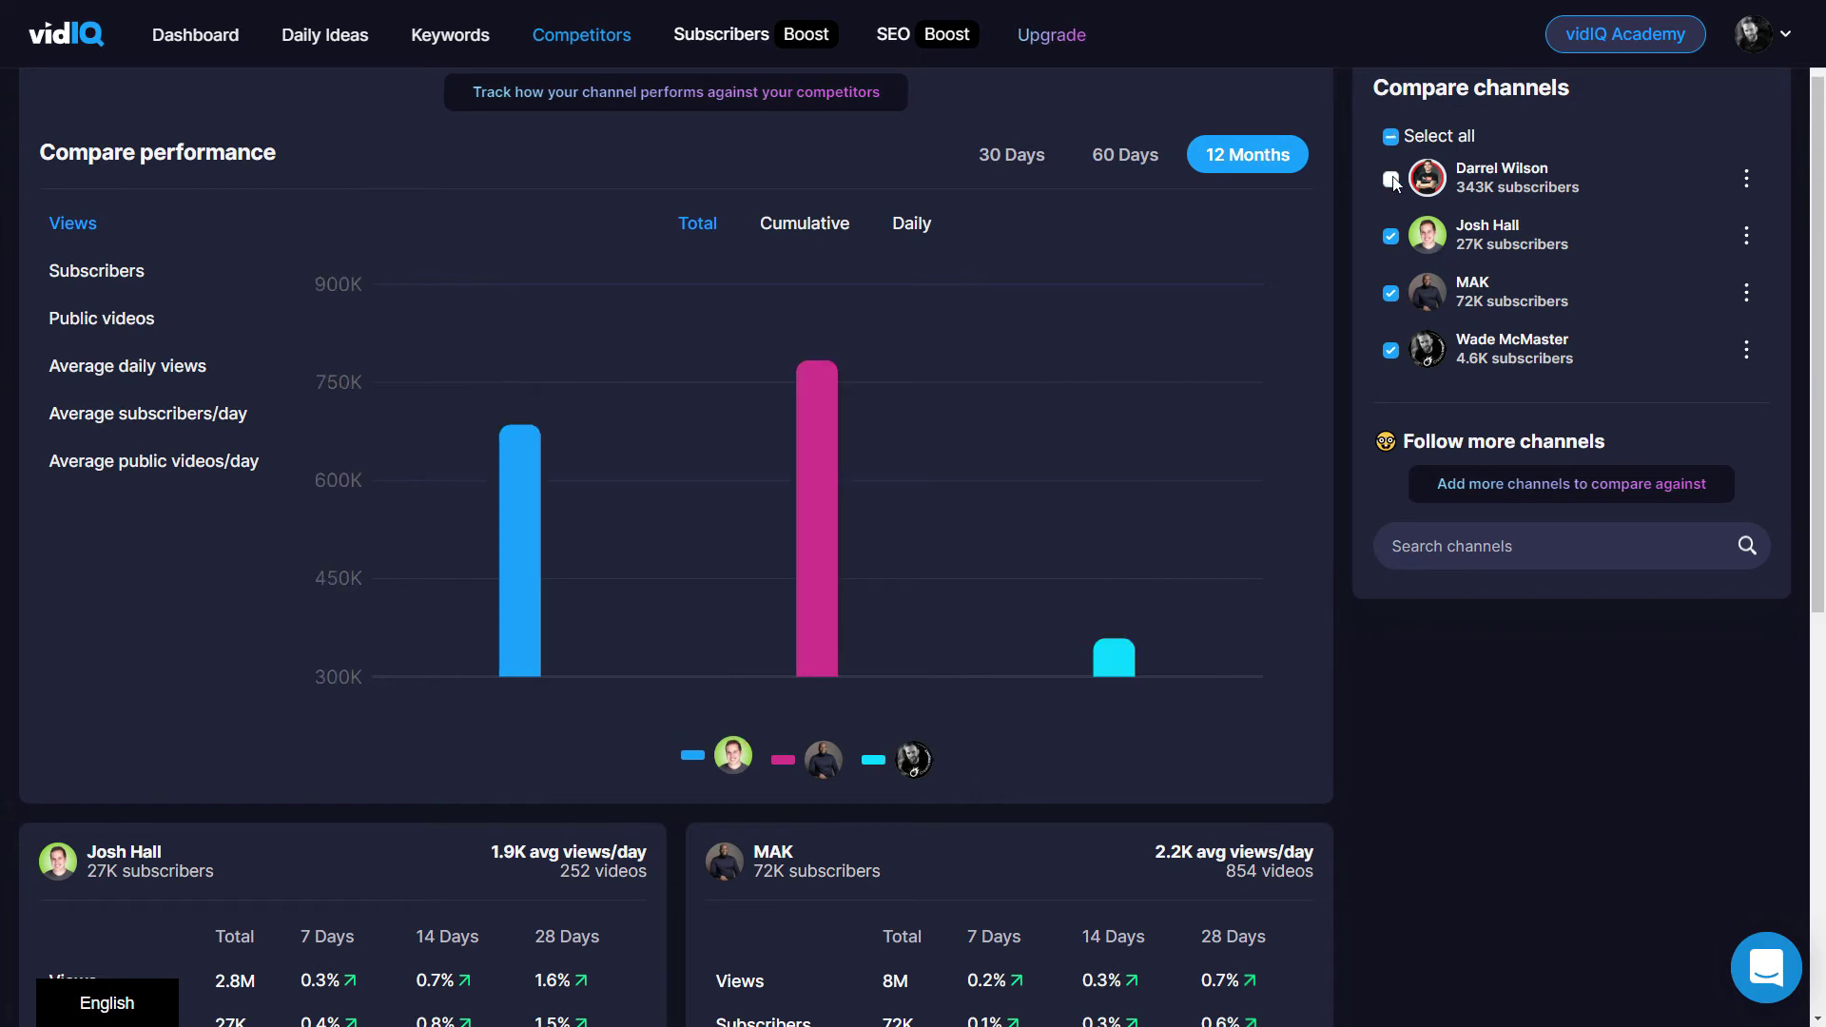
mouse_move(1119, 672)
click(121, 276)
click(122, 323)
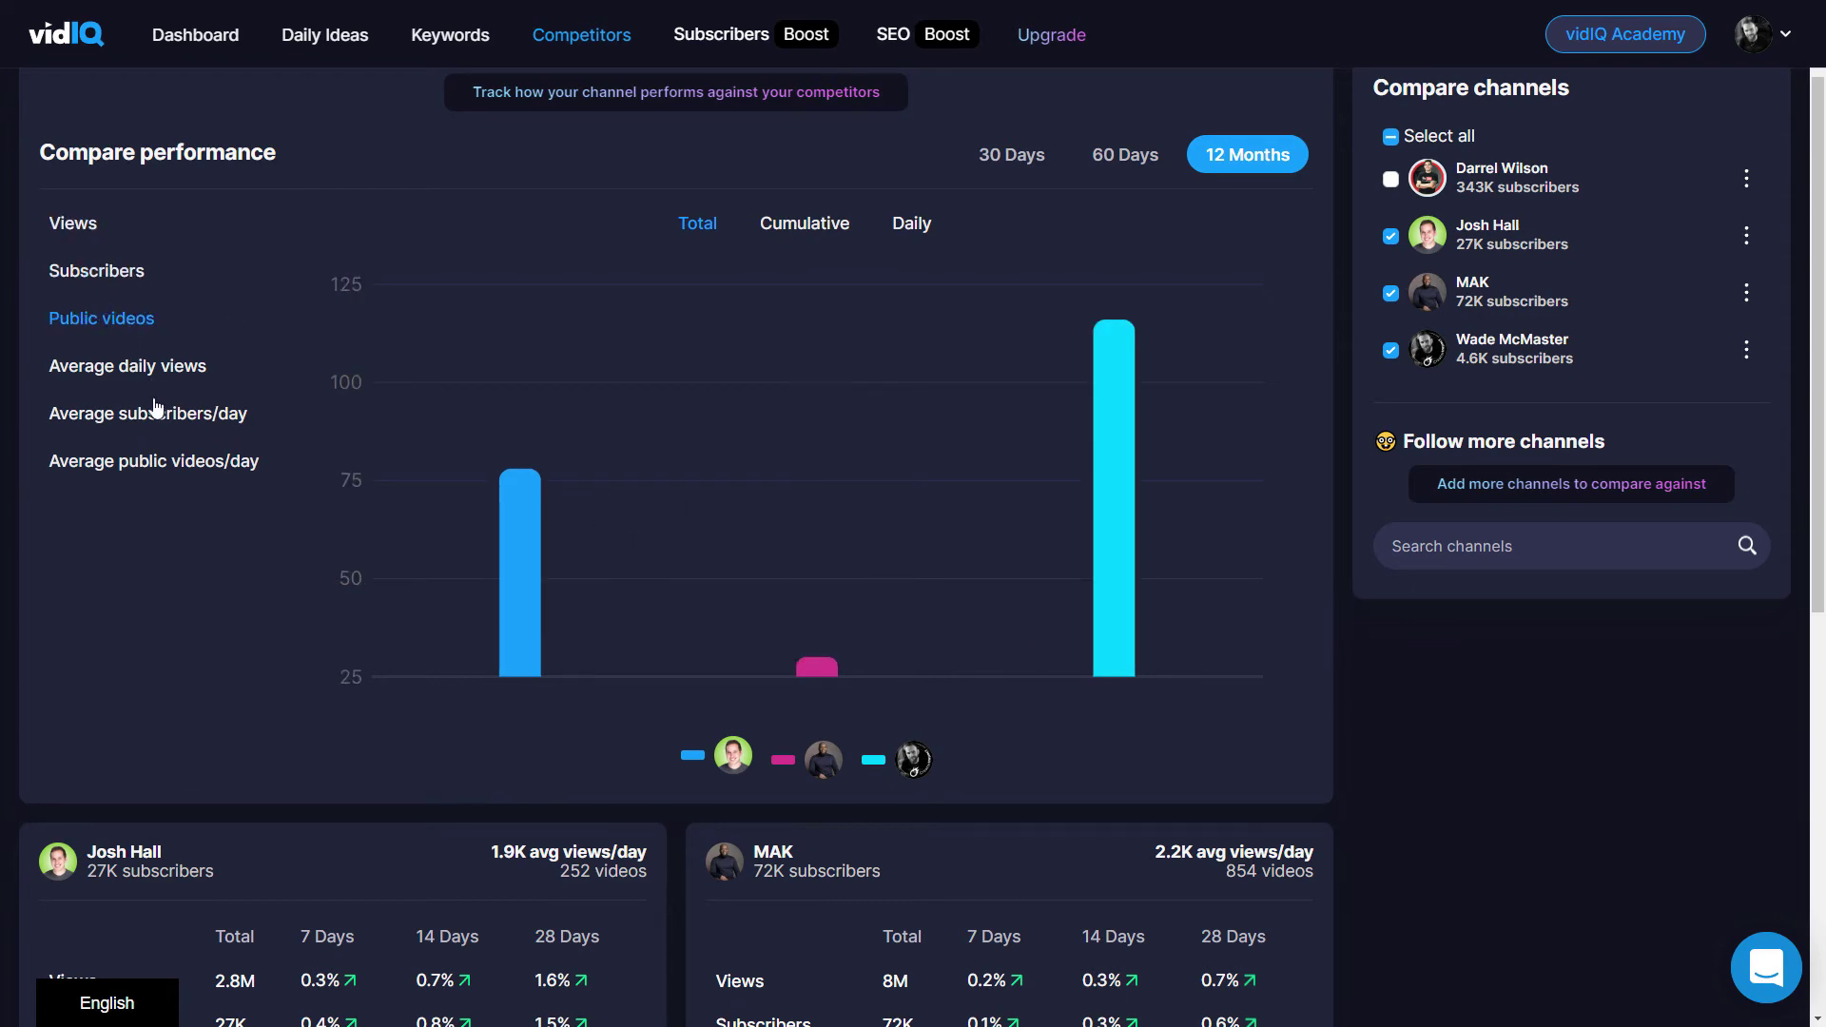
scroll(117, 384, down, 5)
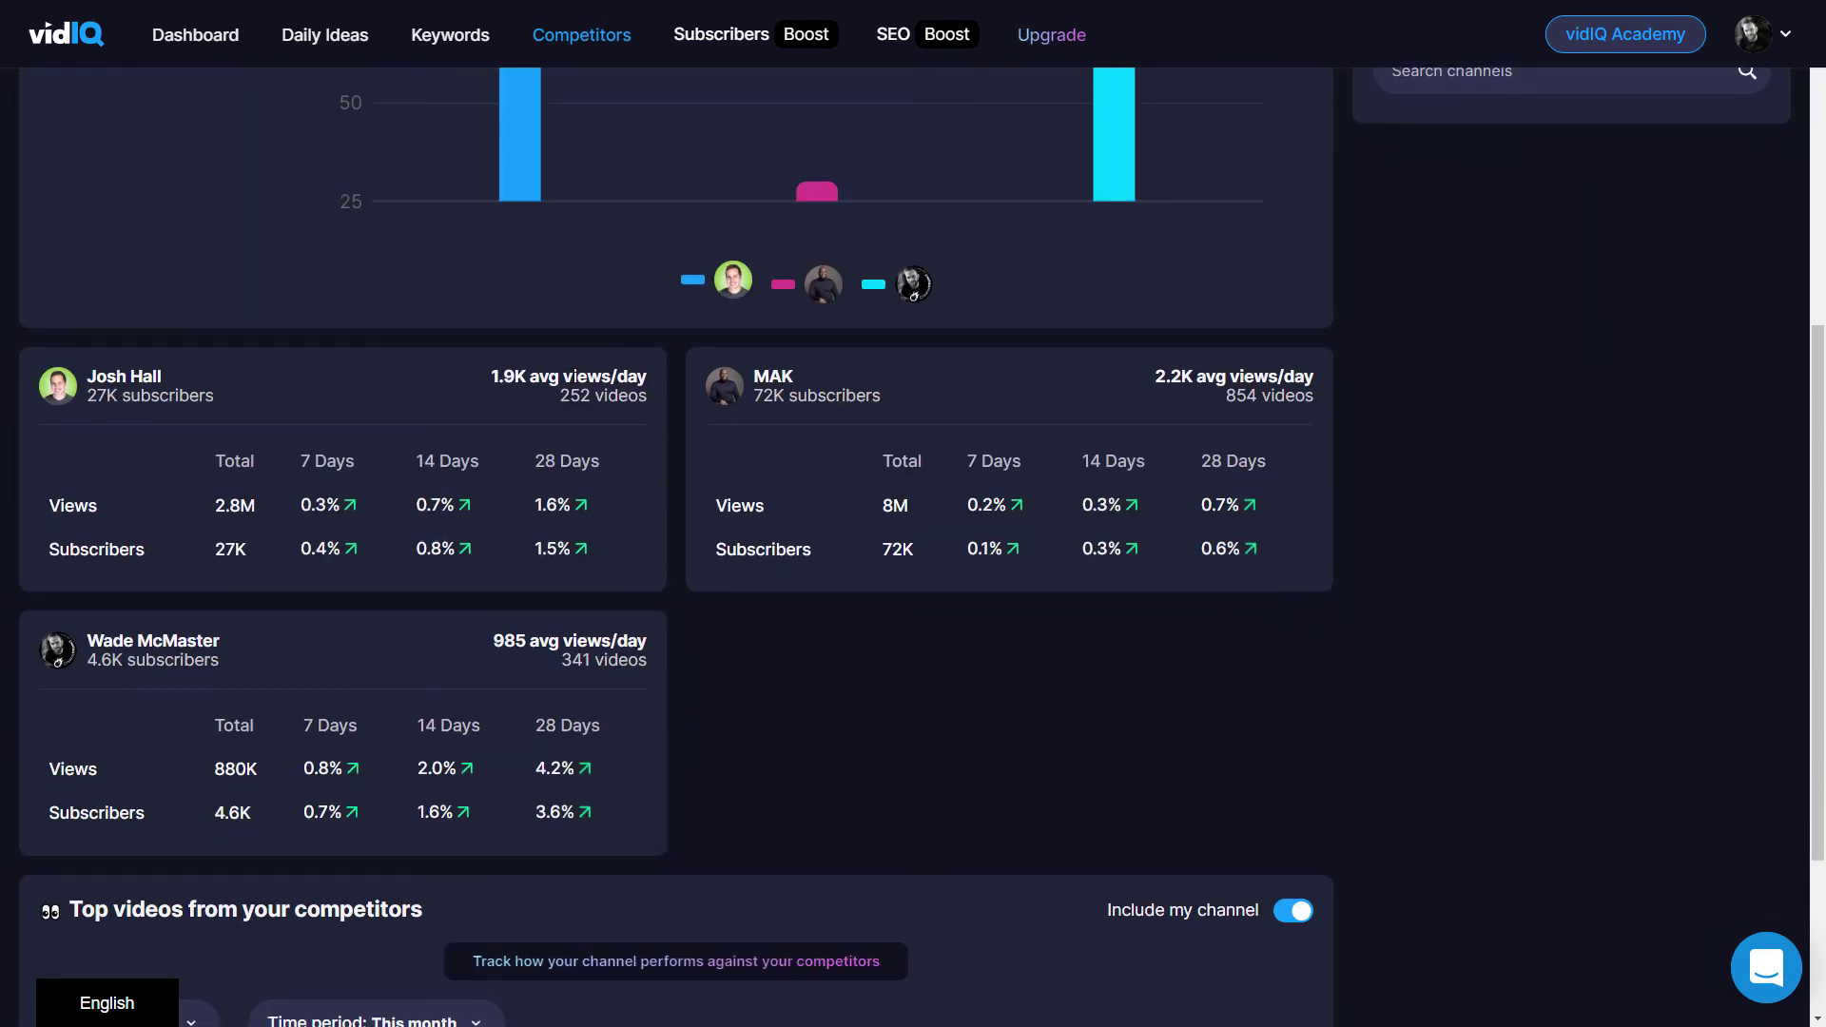
scroll(1414, 300, up, 6)
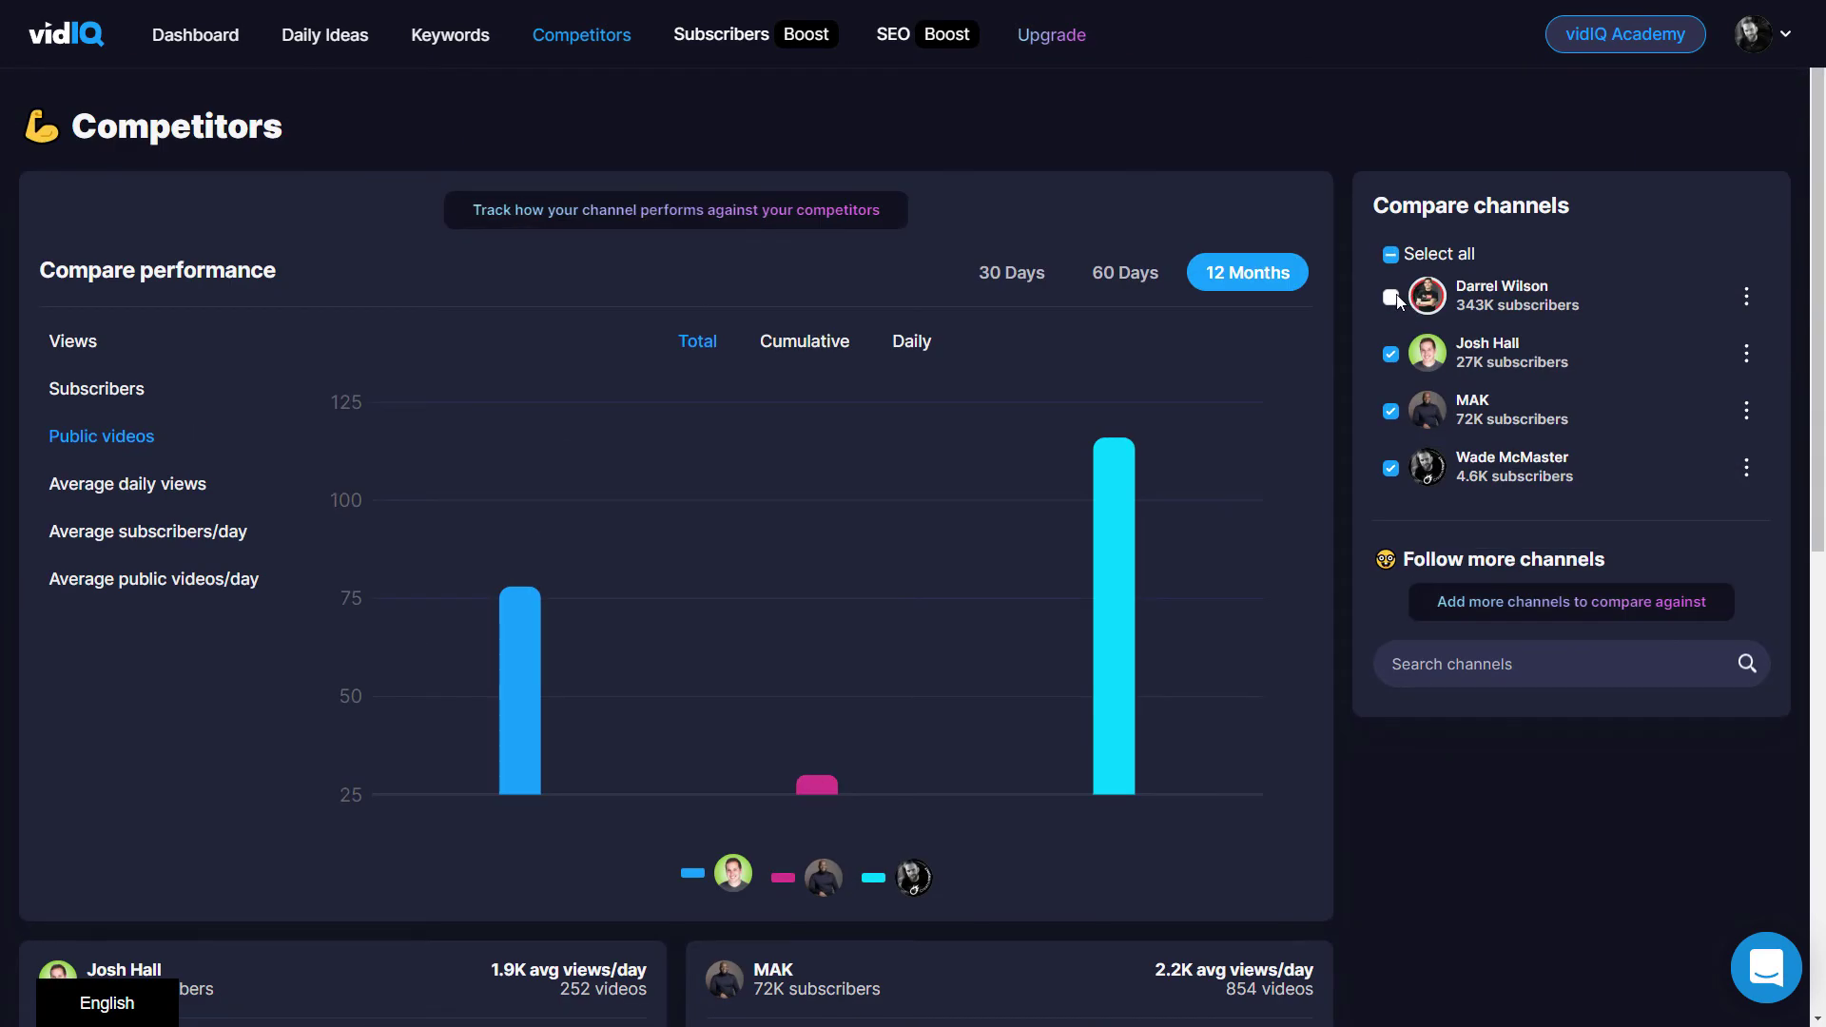
click(1390, 298)
scroll(1061, 385, down, 9)
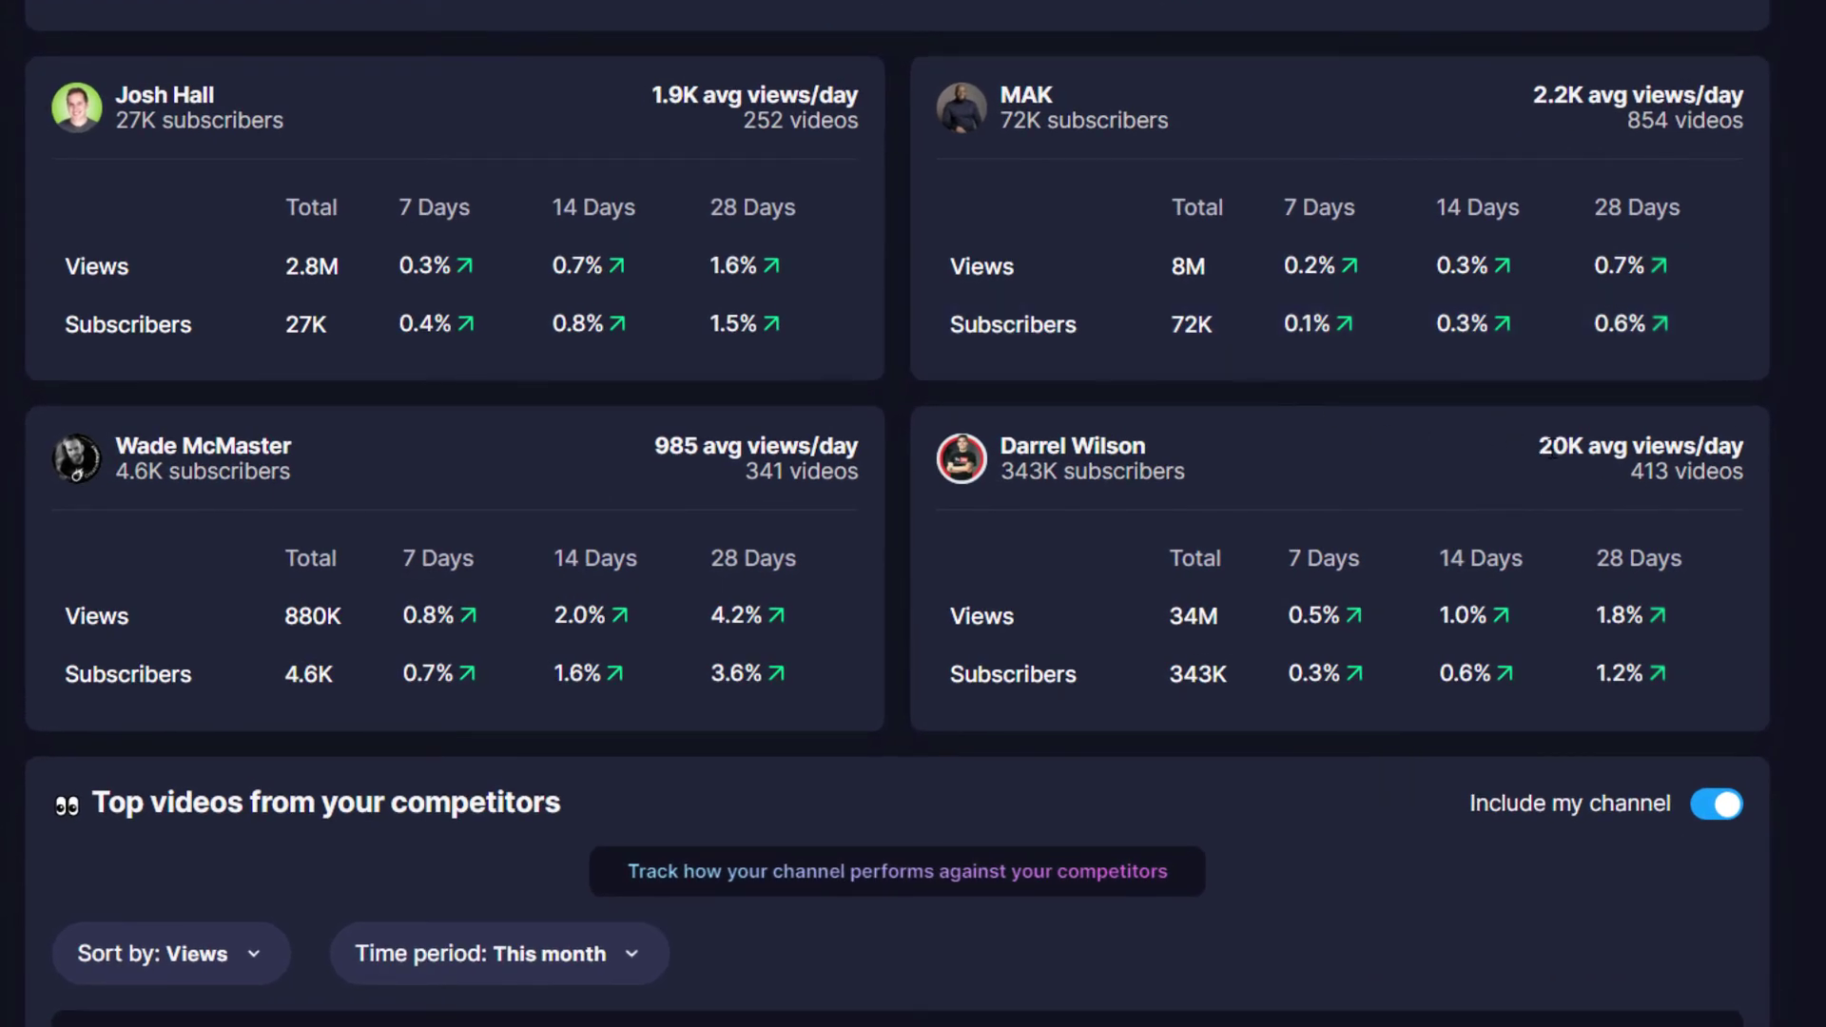
drag(1548, 449, 1729, 446)
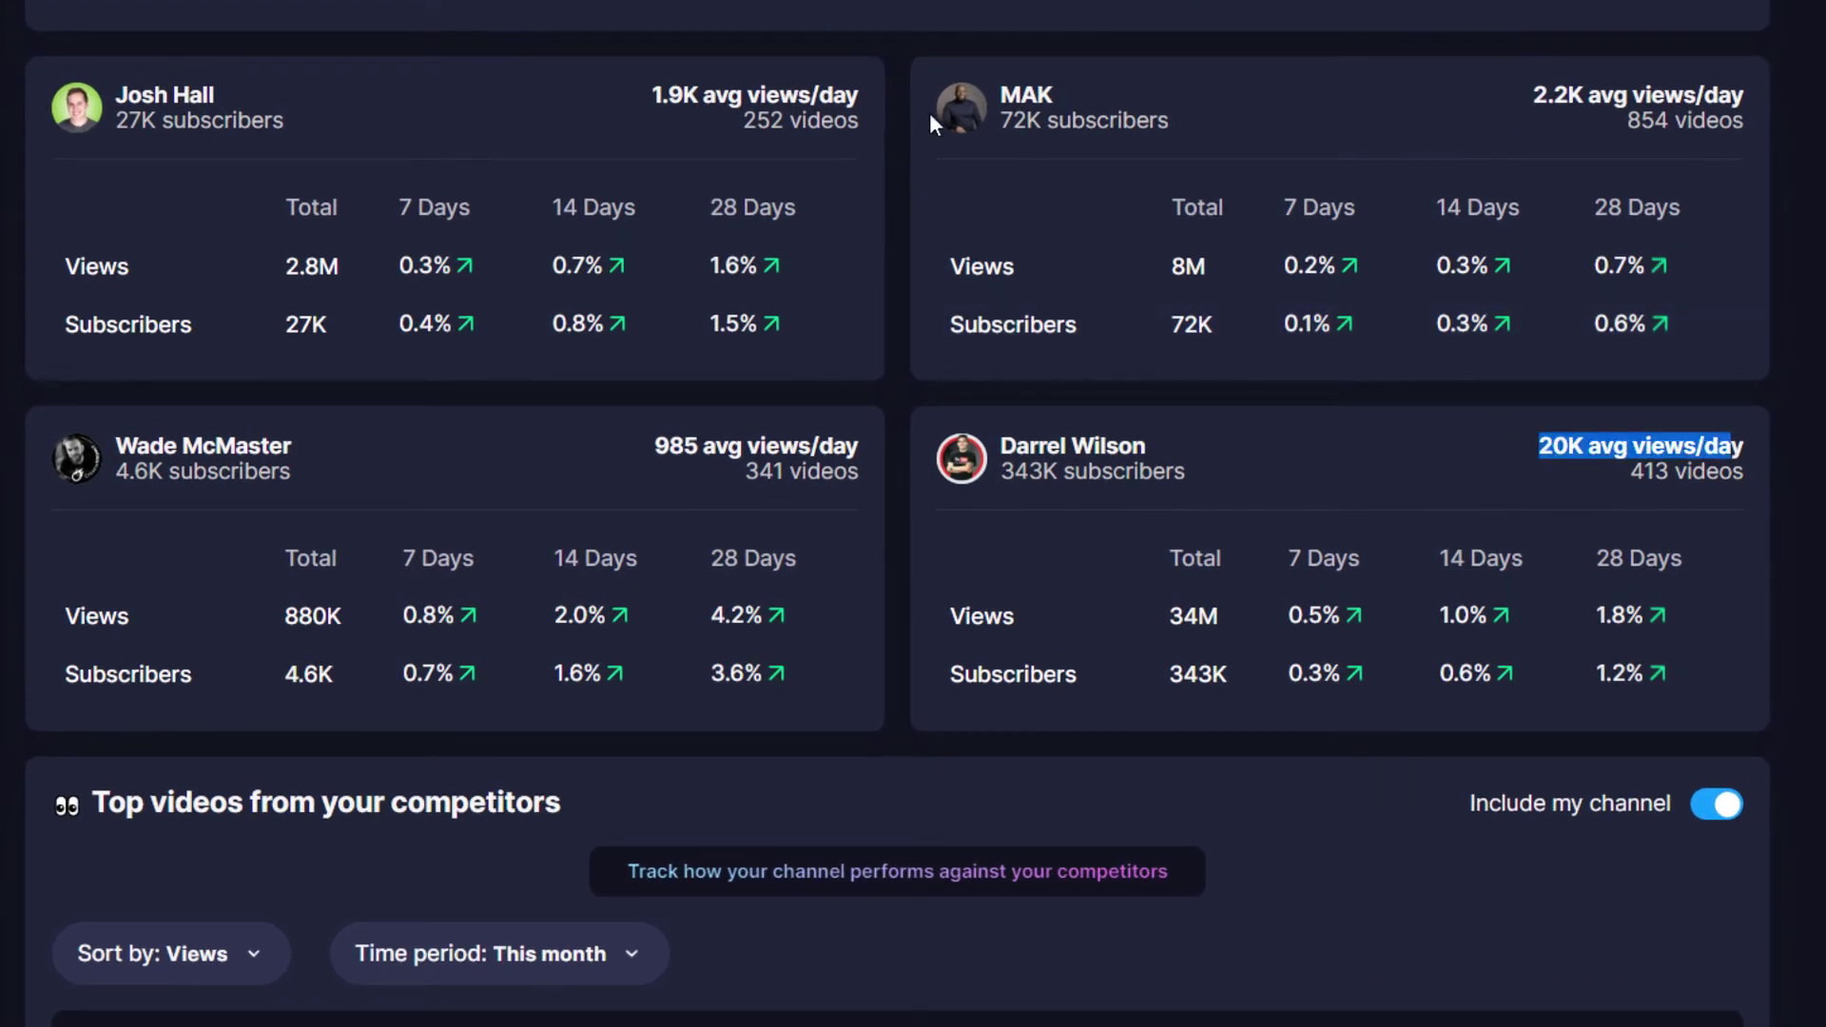
drag(1532, 95, 1583, 95)
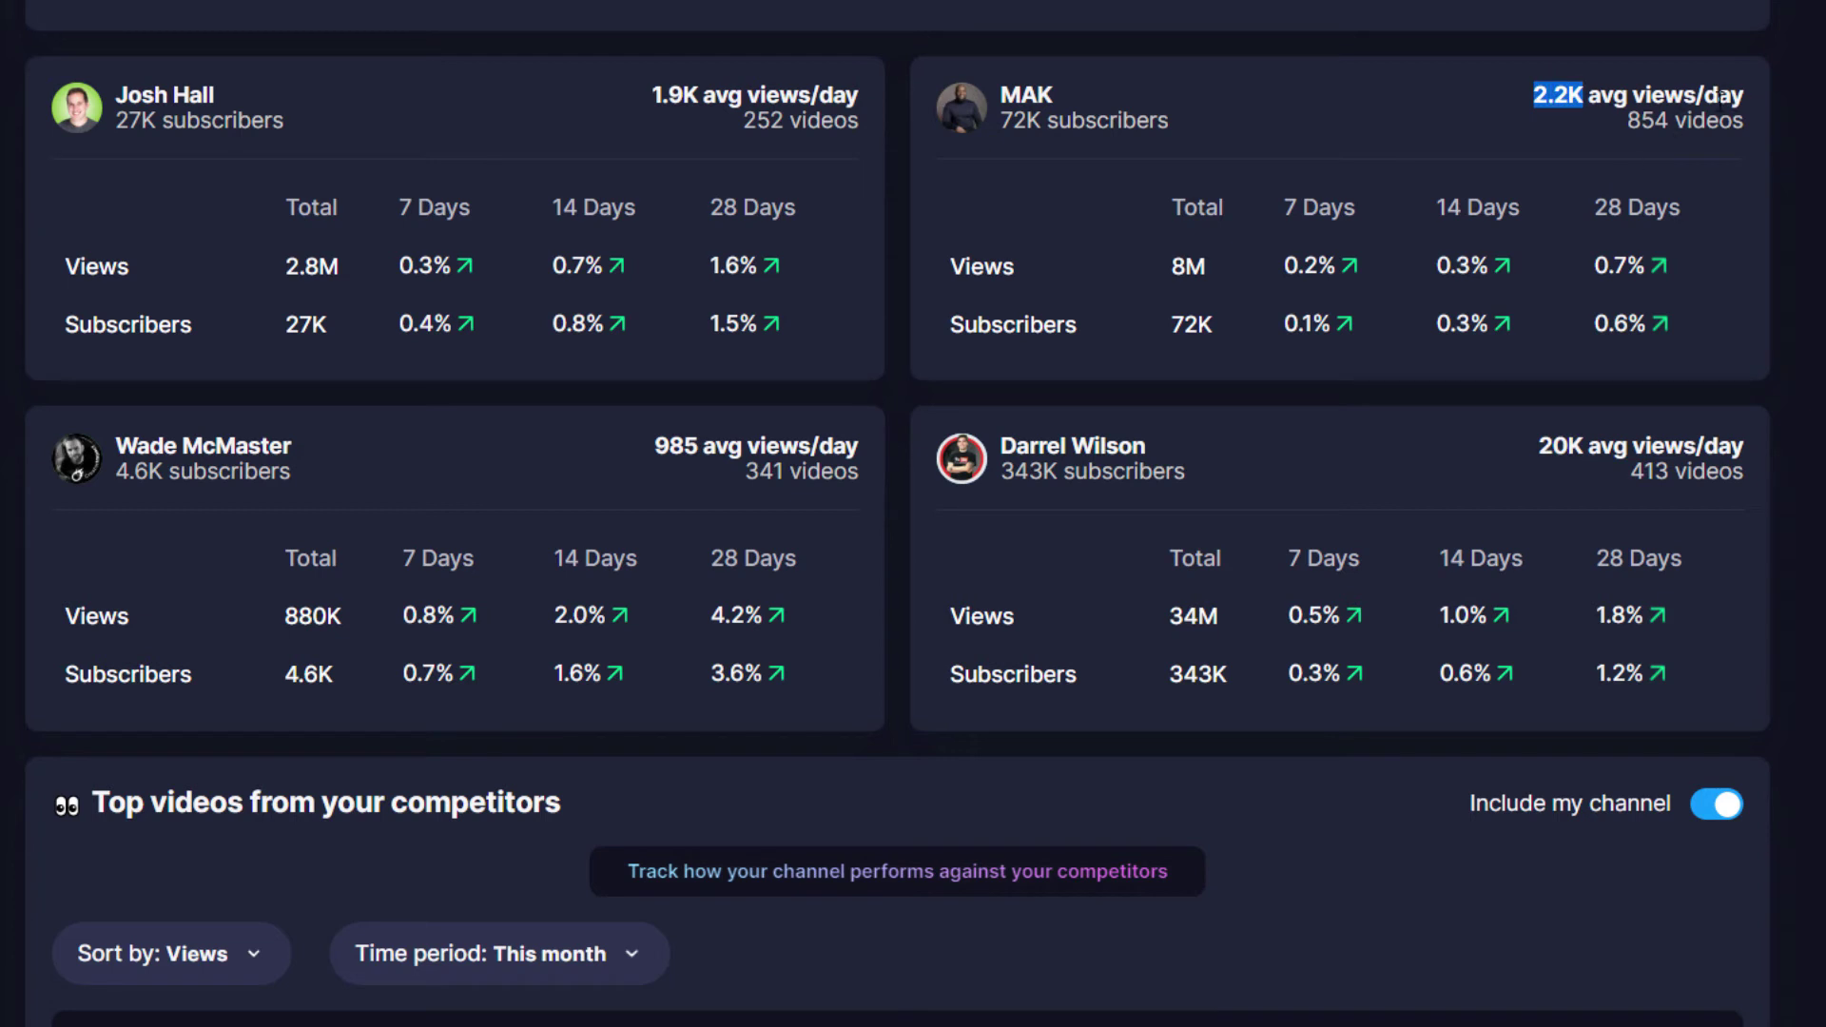
drag(659, 95, 716, 95)
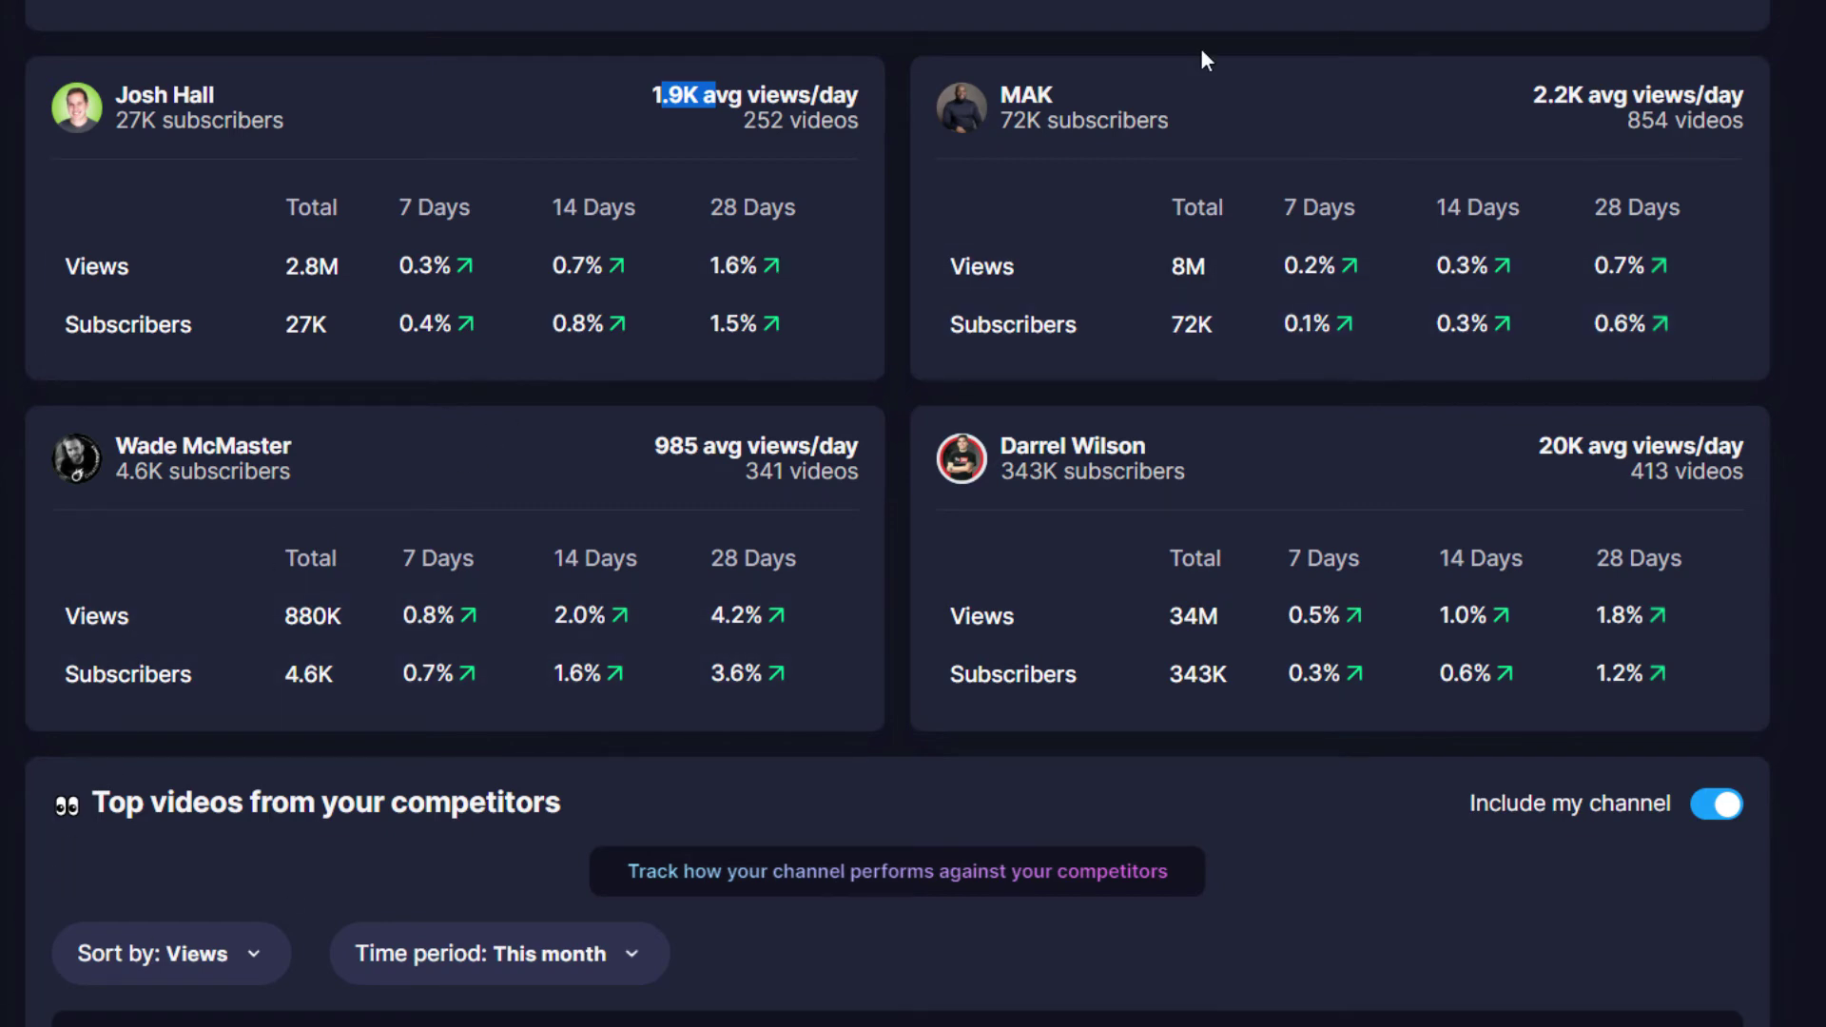
scroll(717, 310, down, 5)
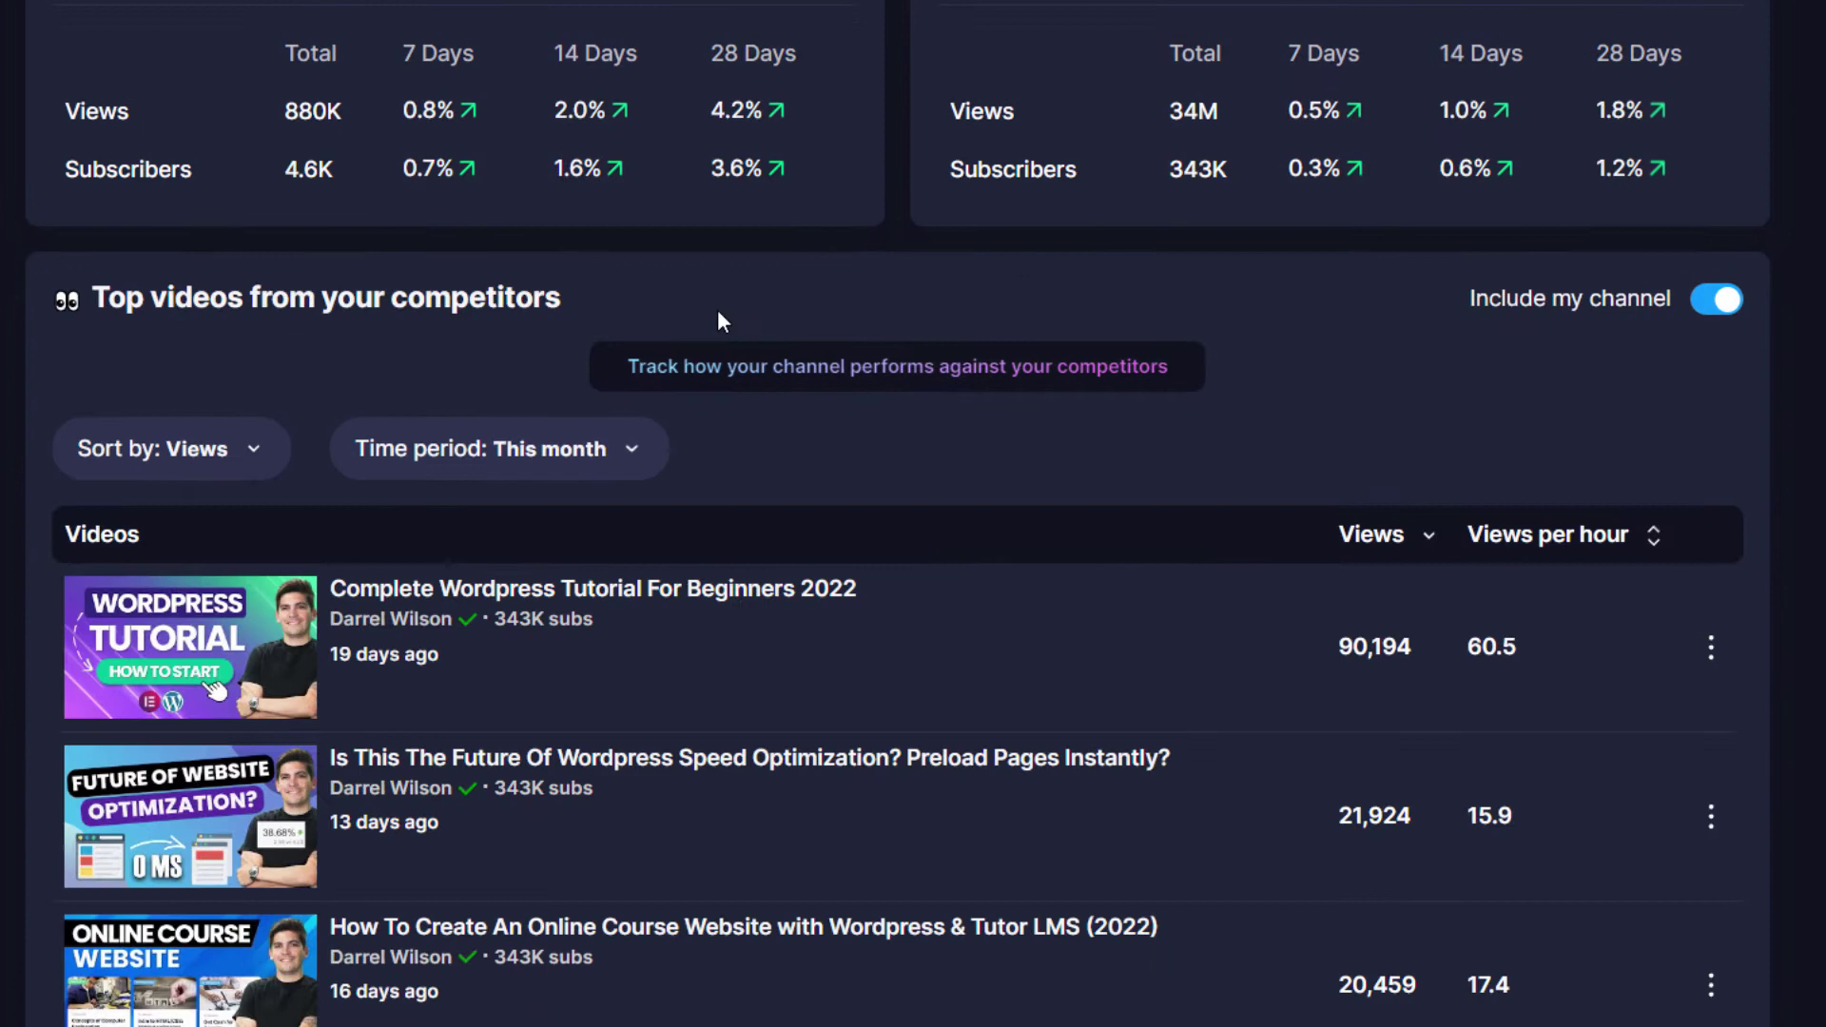
scroll(671, 266, down, 3)
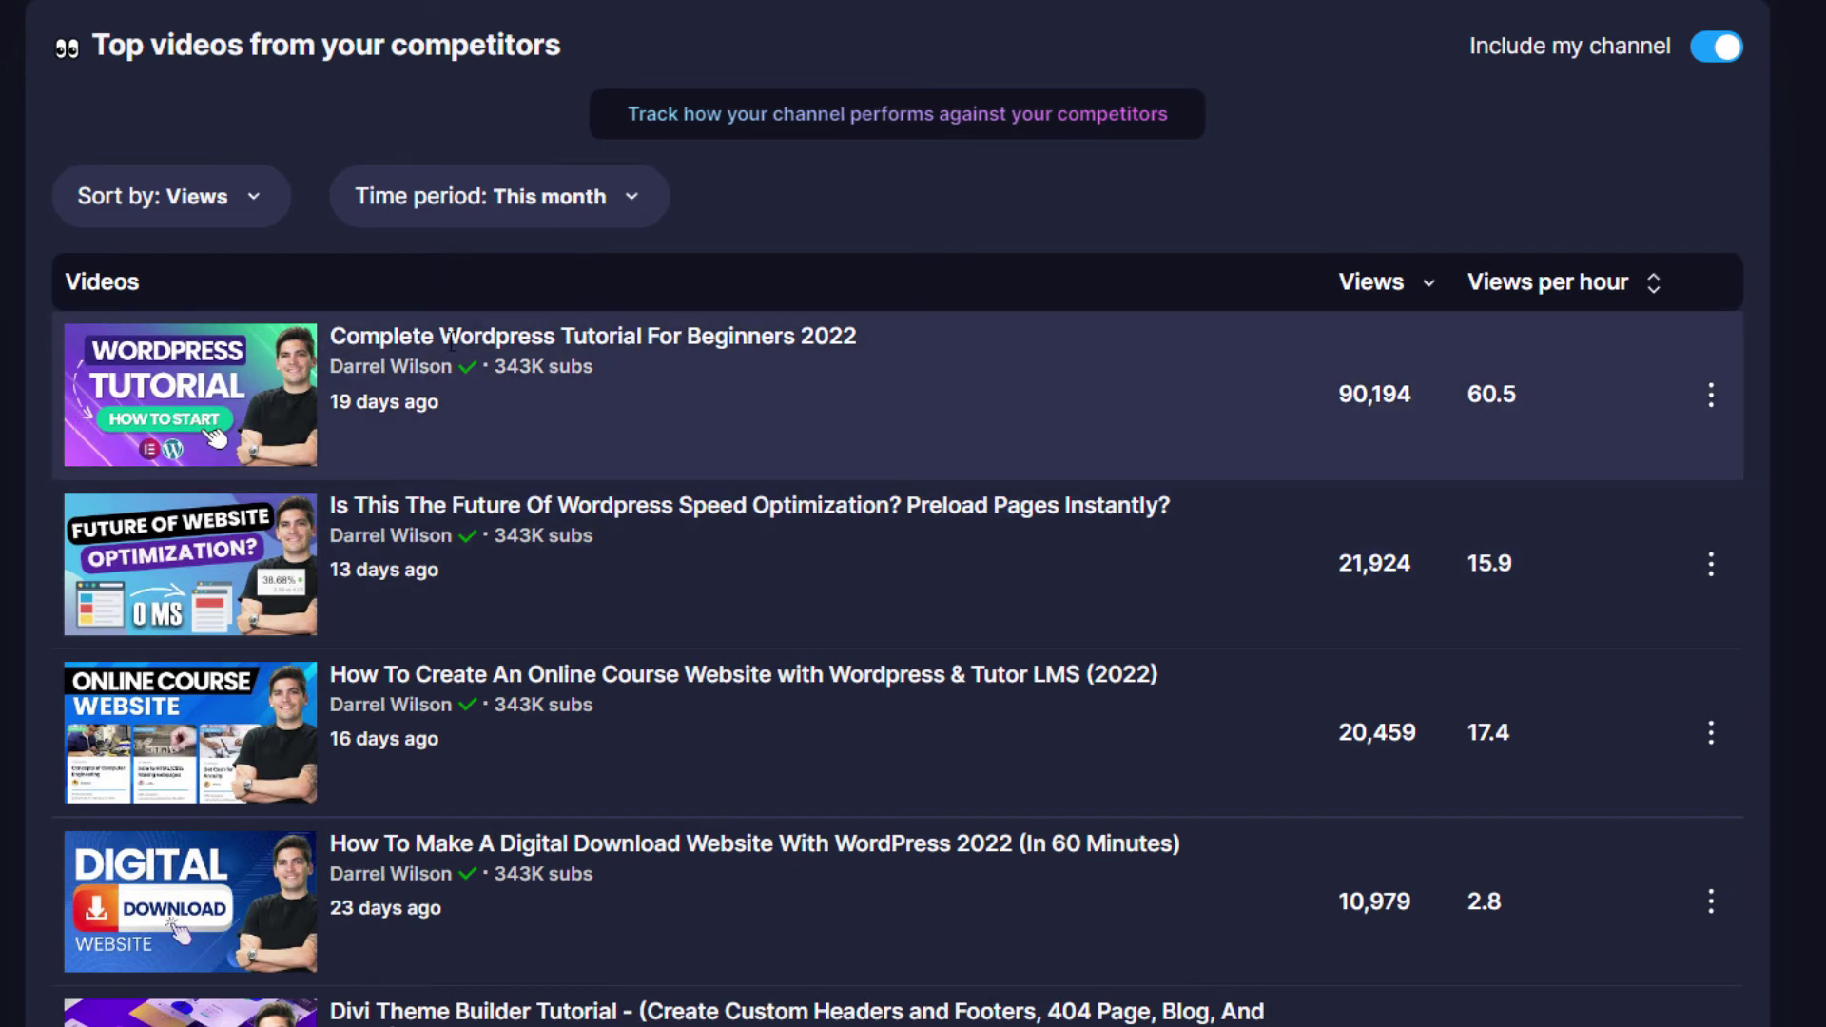
click(537, 196)
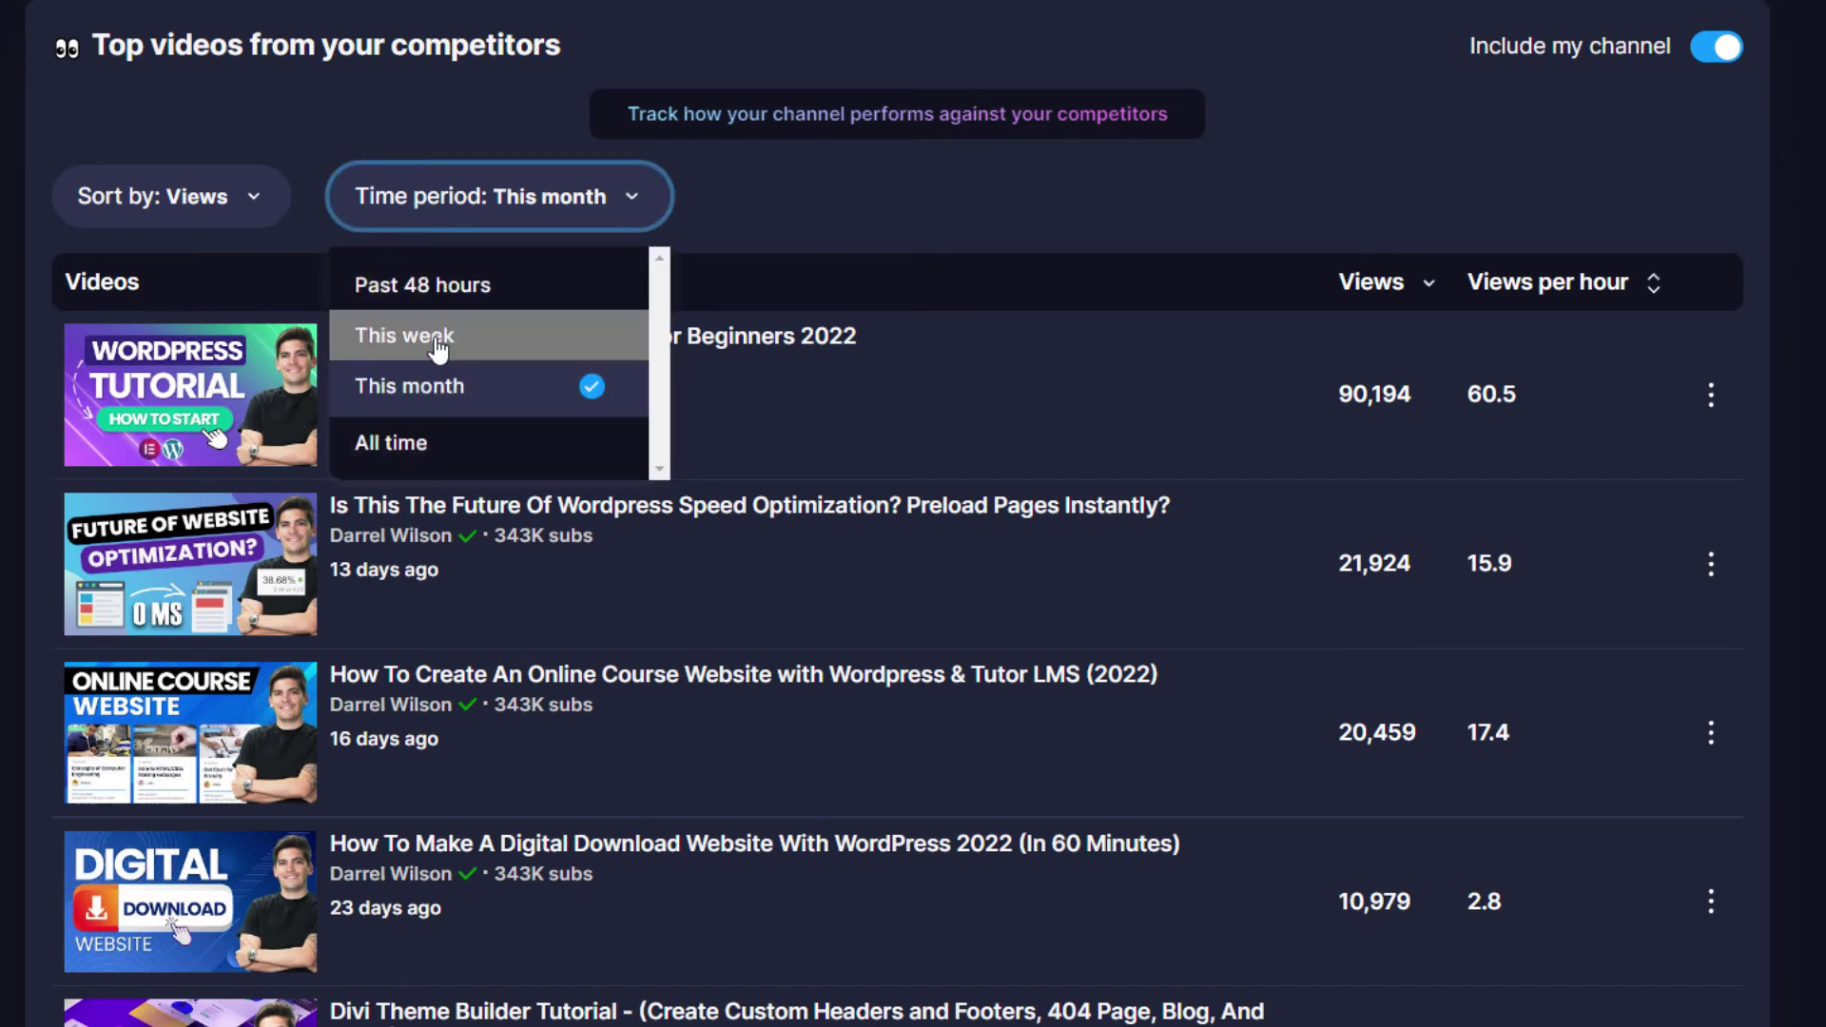
click(590, 390)
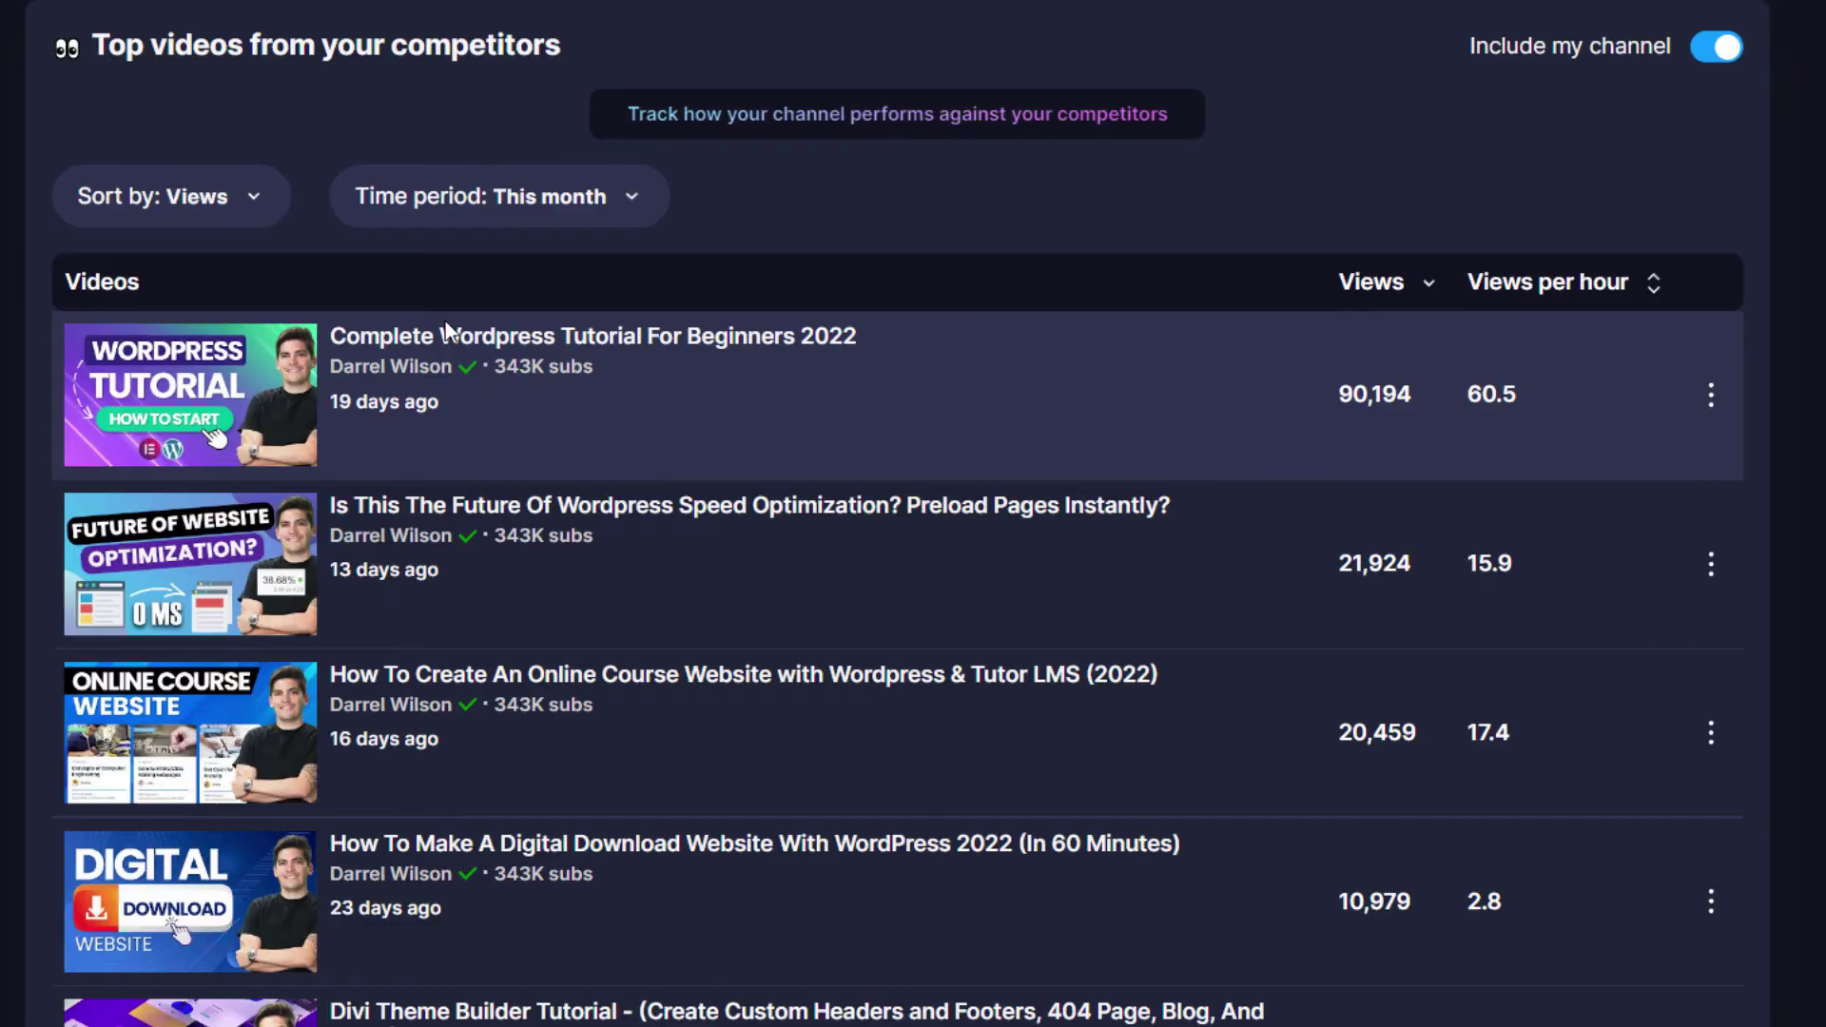
scroll(447, 333, down, 4)
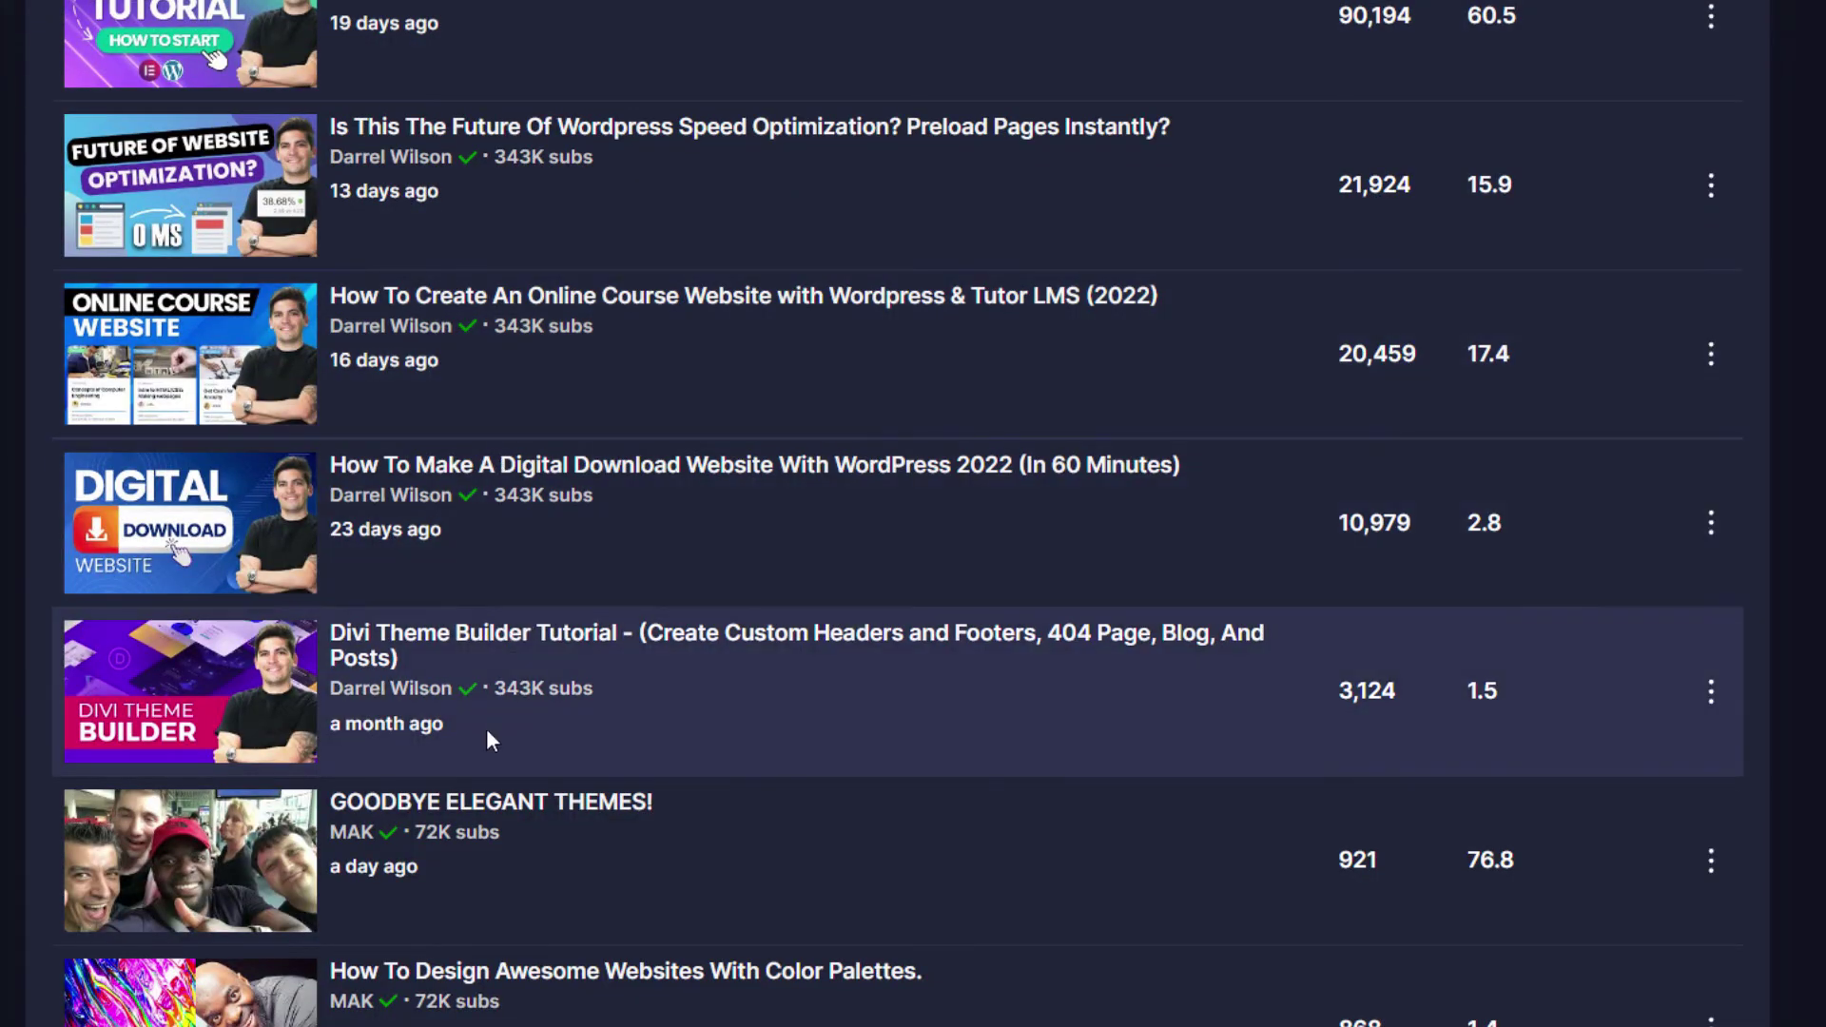
scroll(521, 945, up, 1)
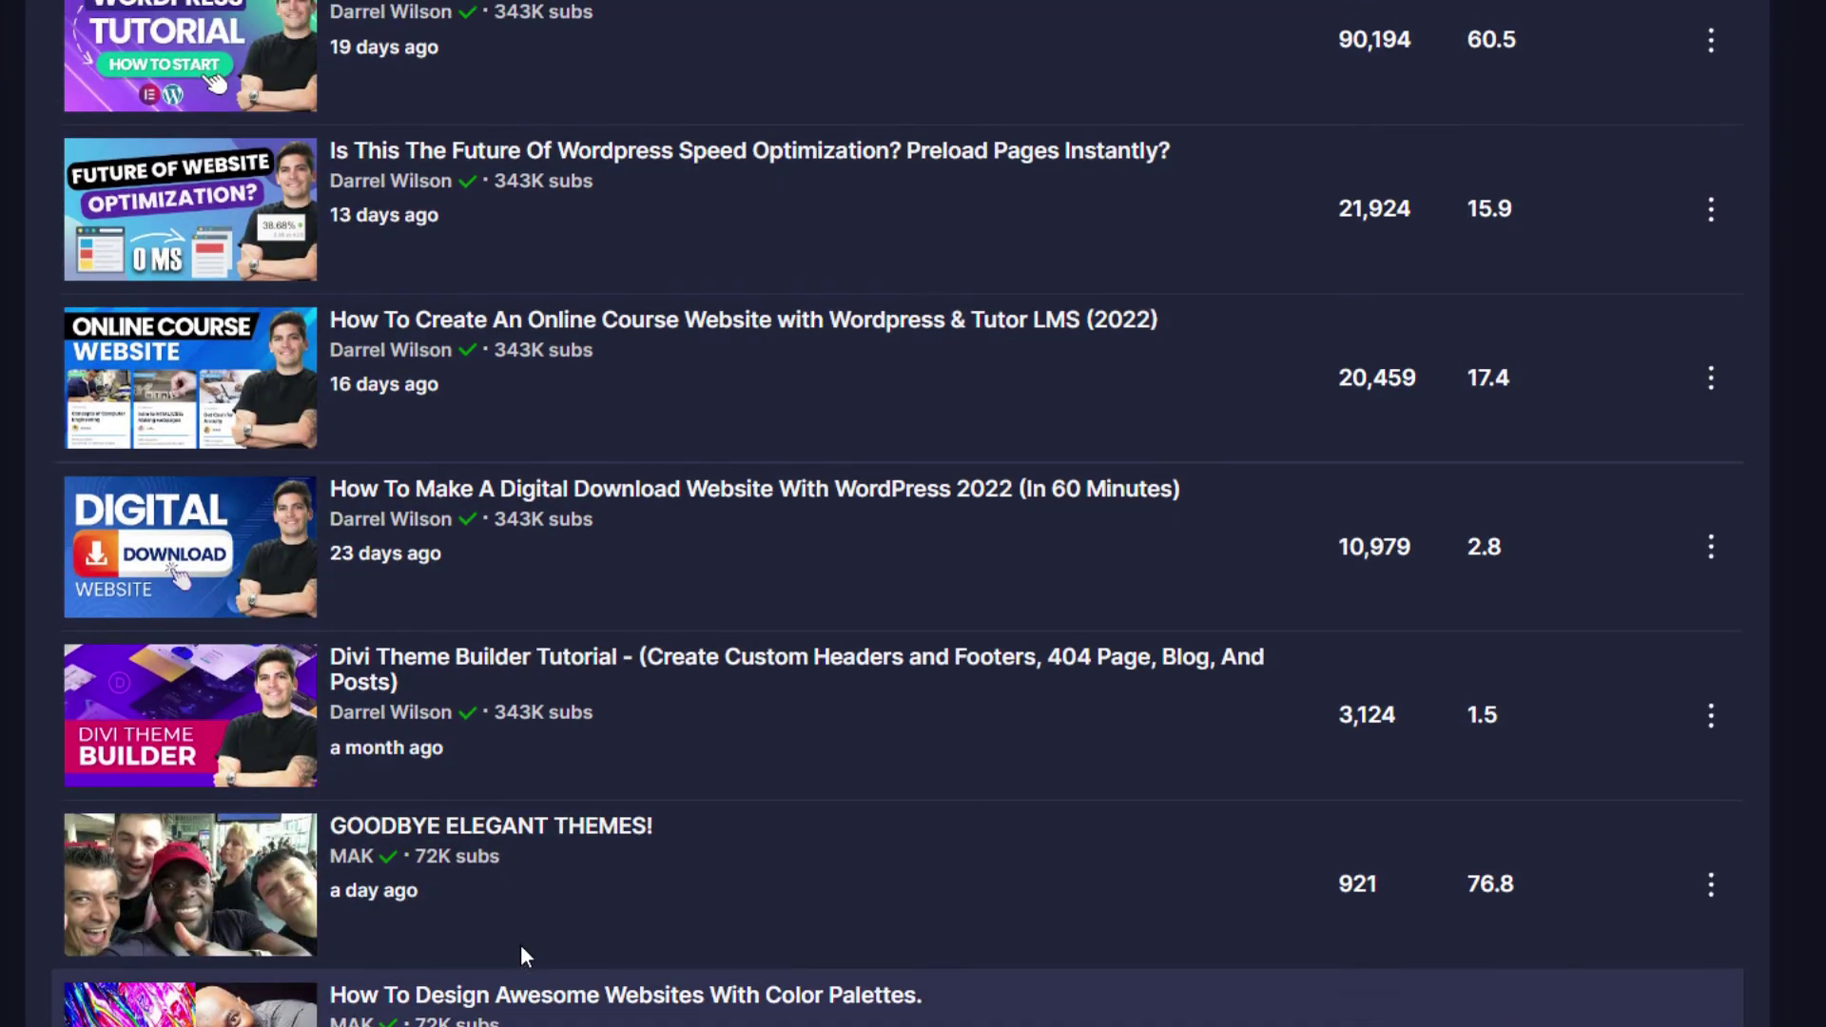
scroll(530, 912, up, 5)
scroll(163, 277, down, 3)
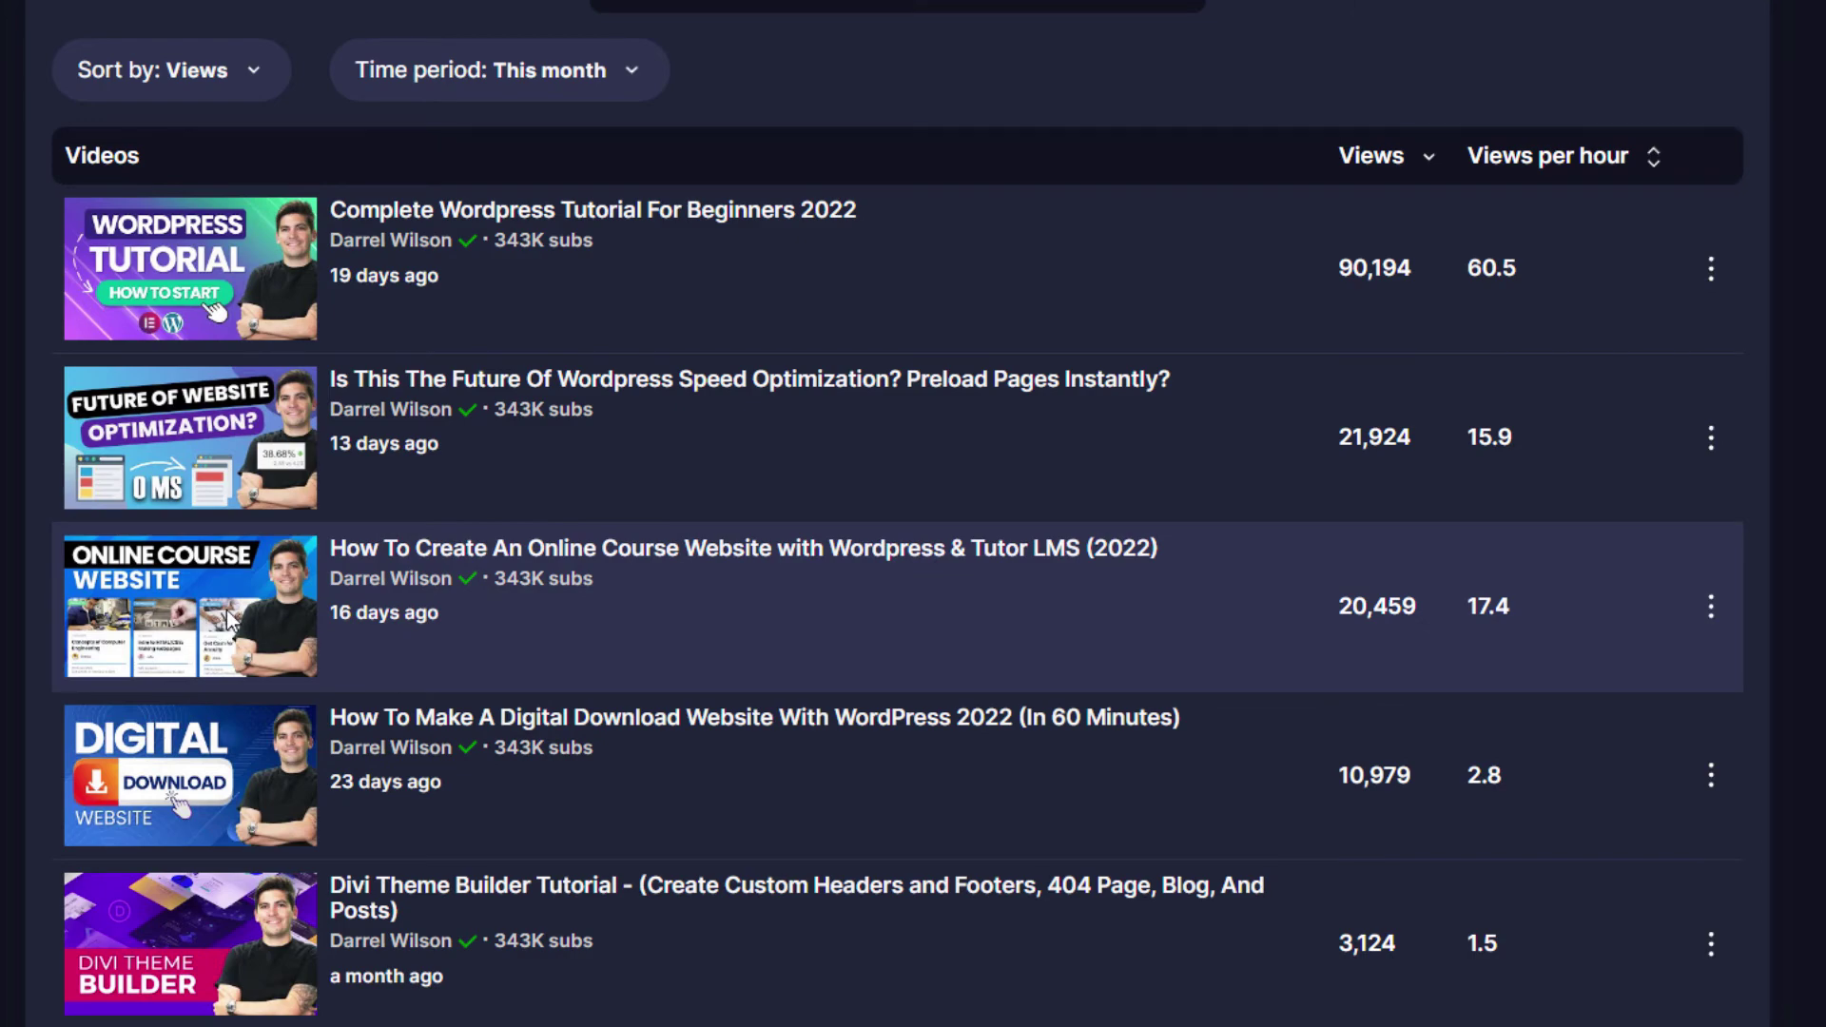
scroll(459, 625, up, 15)
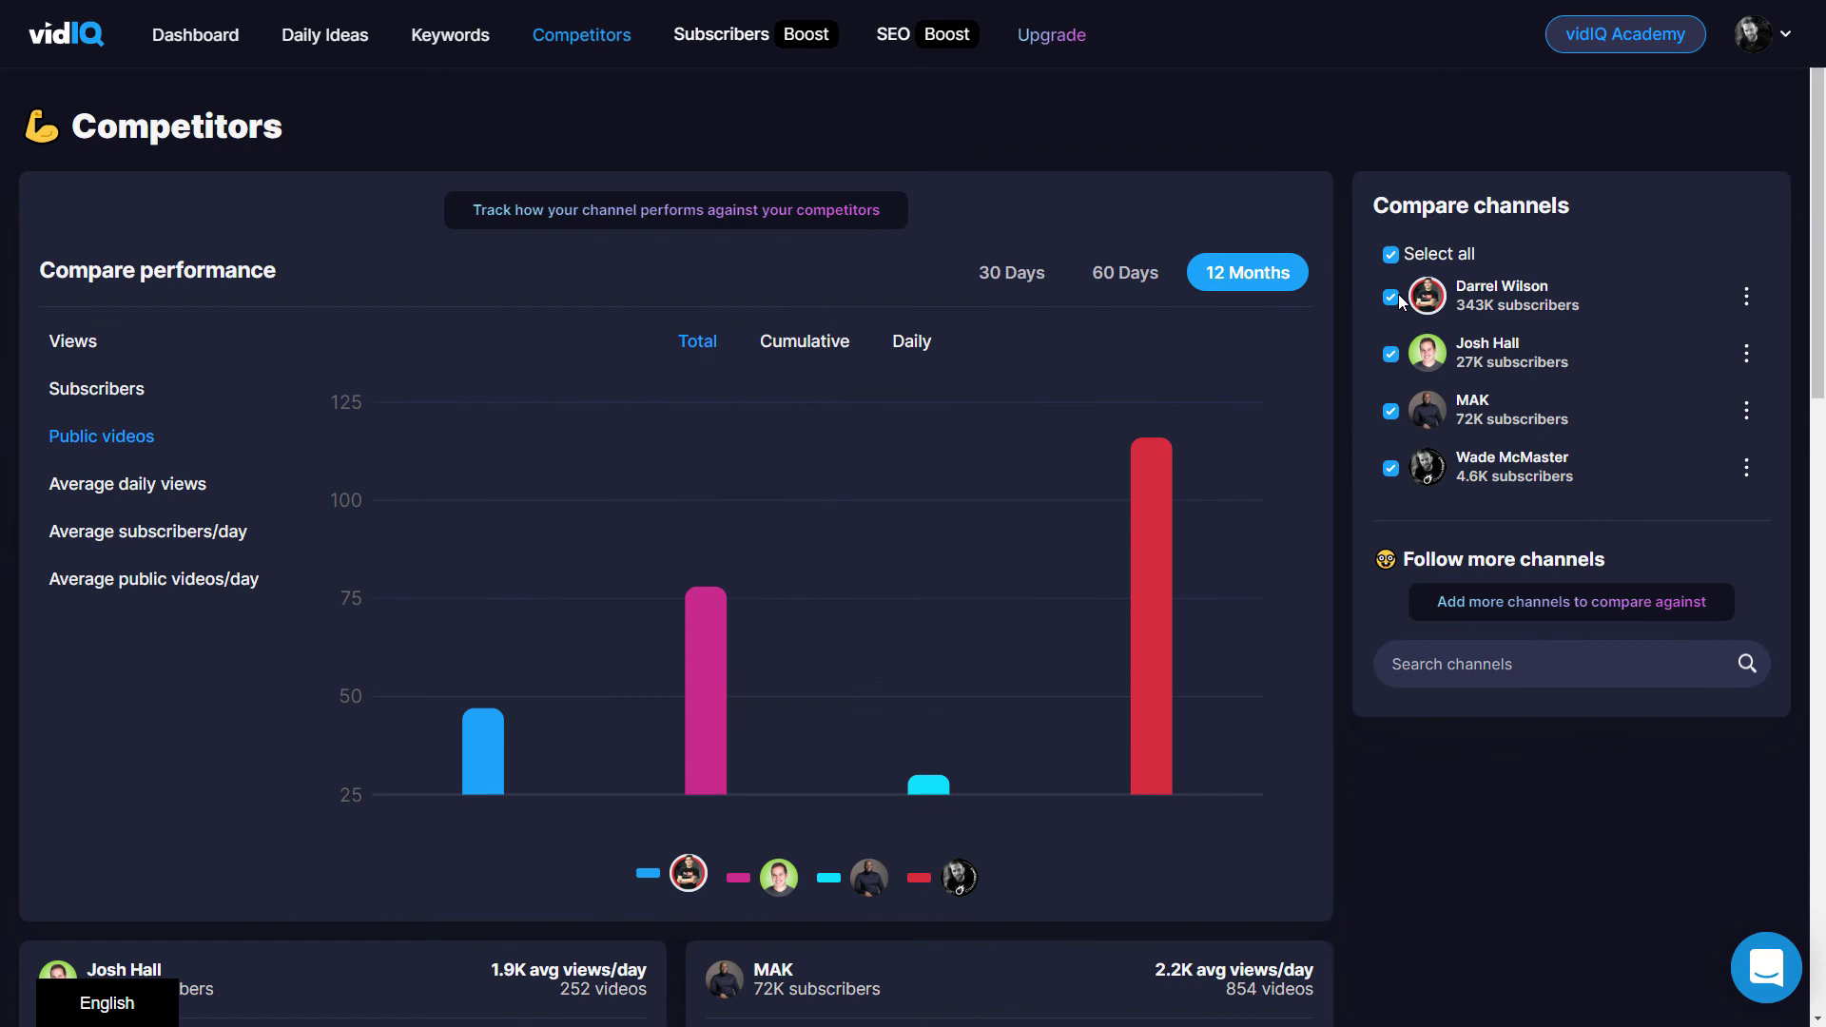
Untick the 343K-subscriber channel so the chart shows only three channels
click(1390, 298)
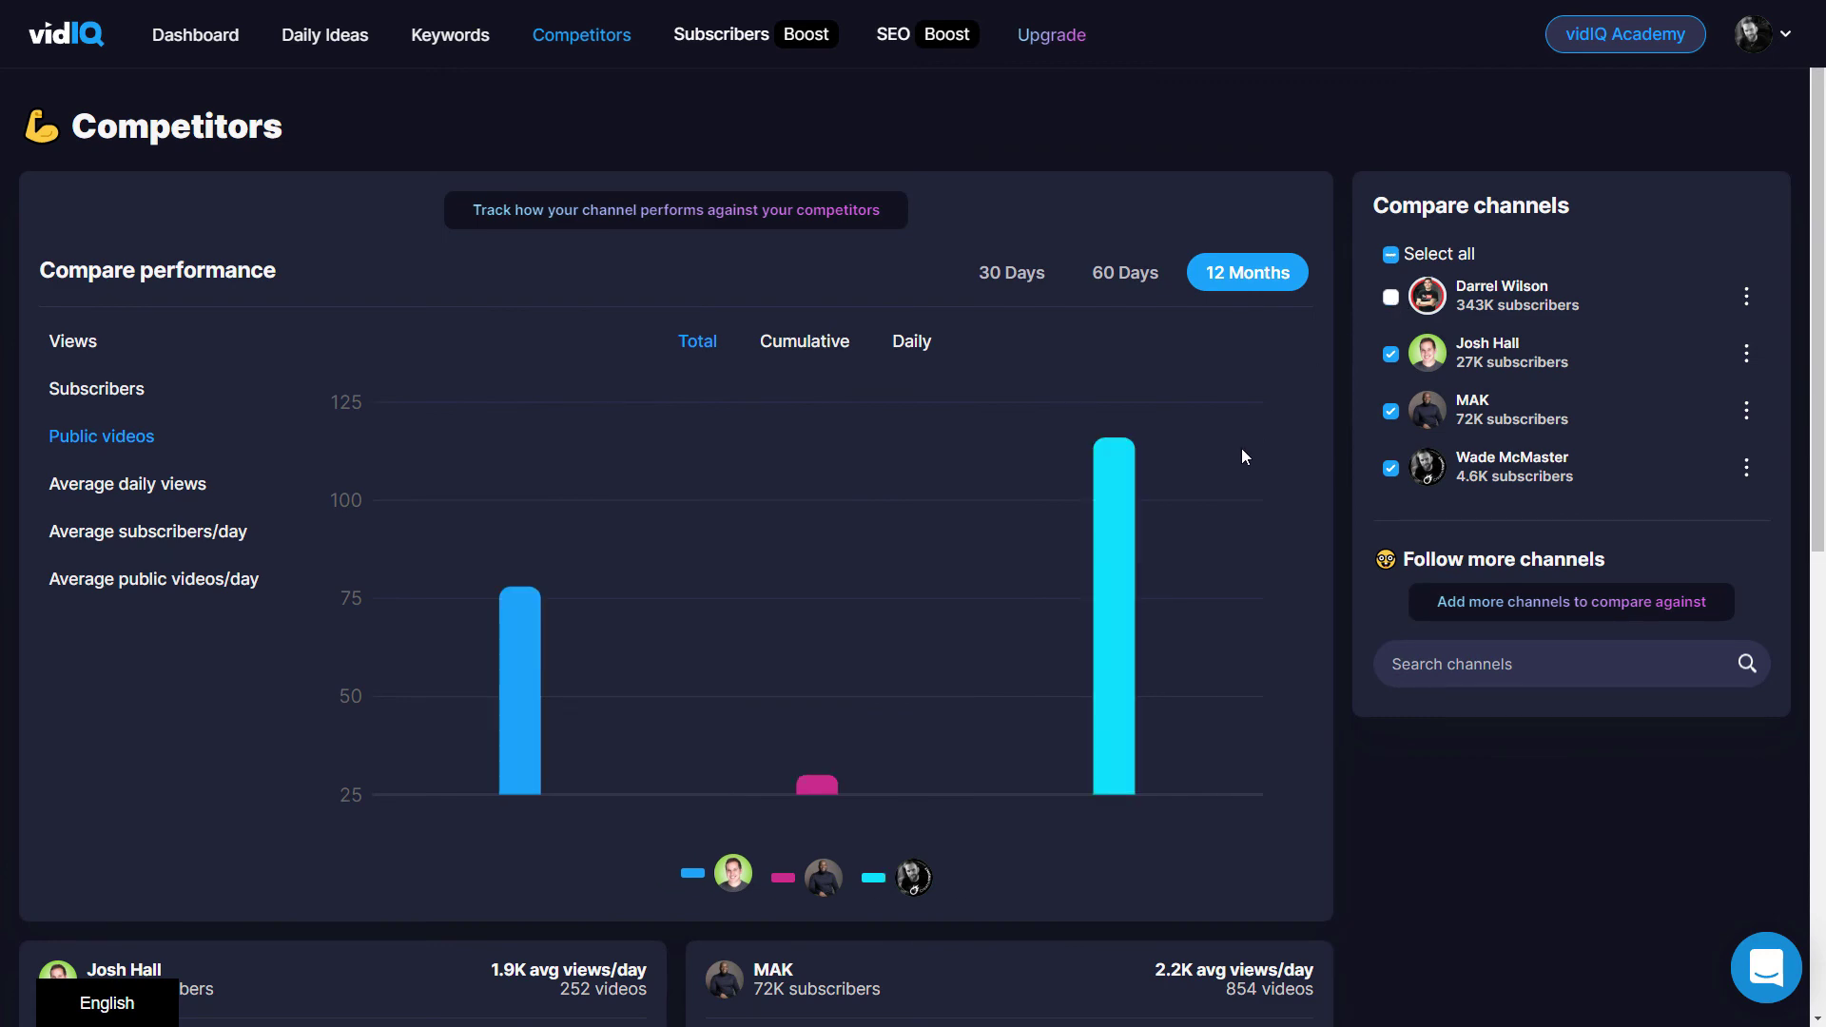
scroll(873, 535, down, 7)
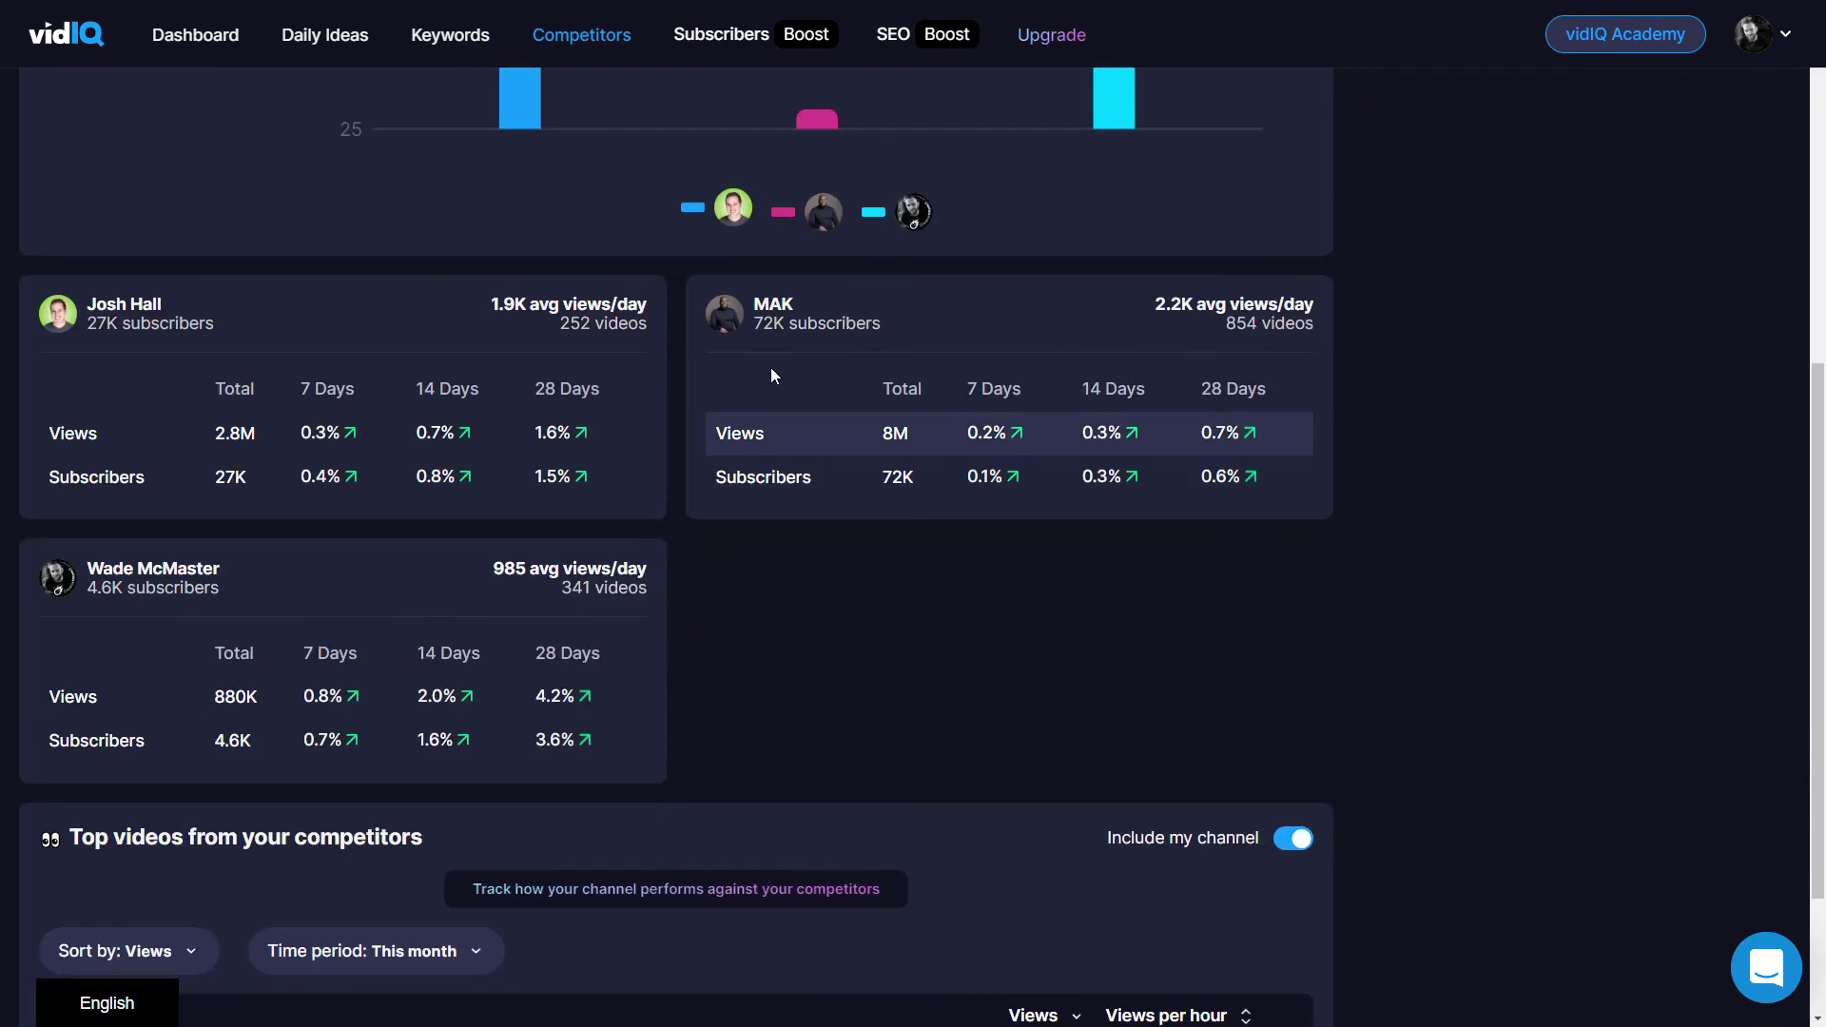
scroll(827, 620, down, 3)
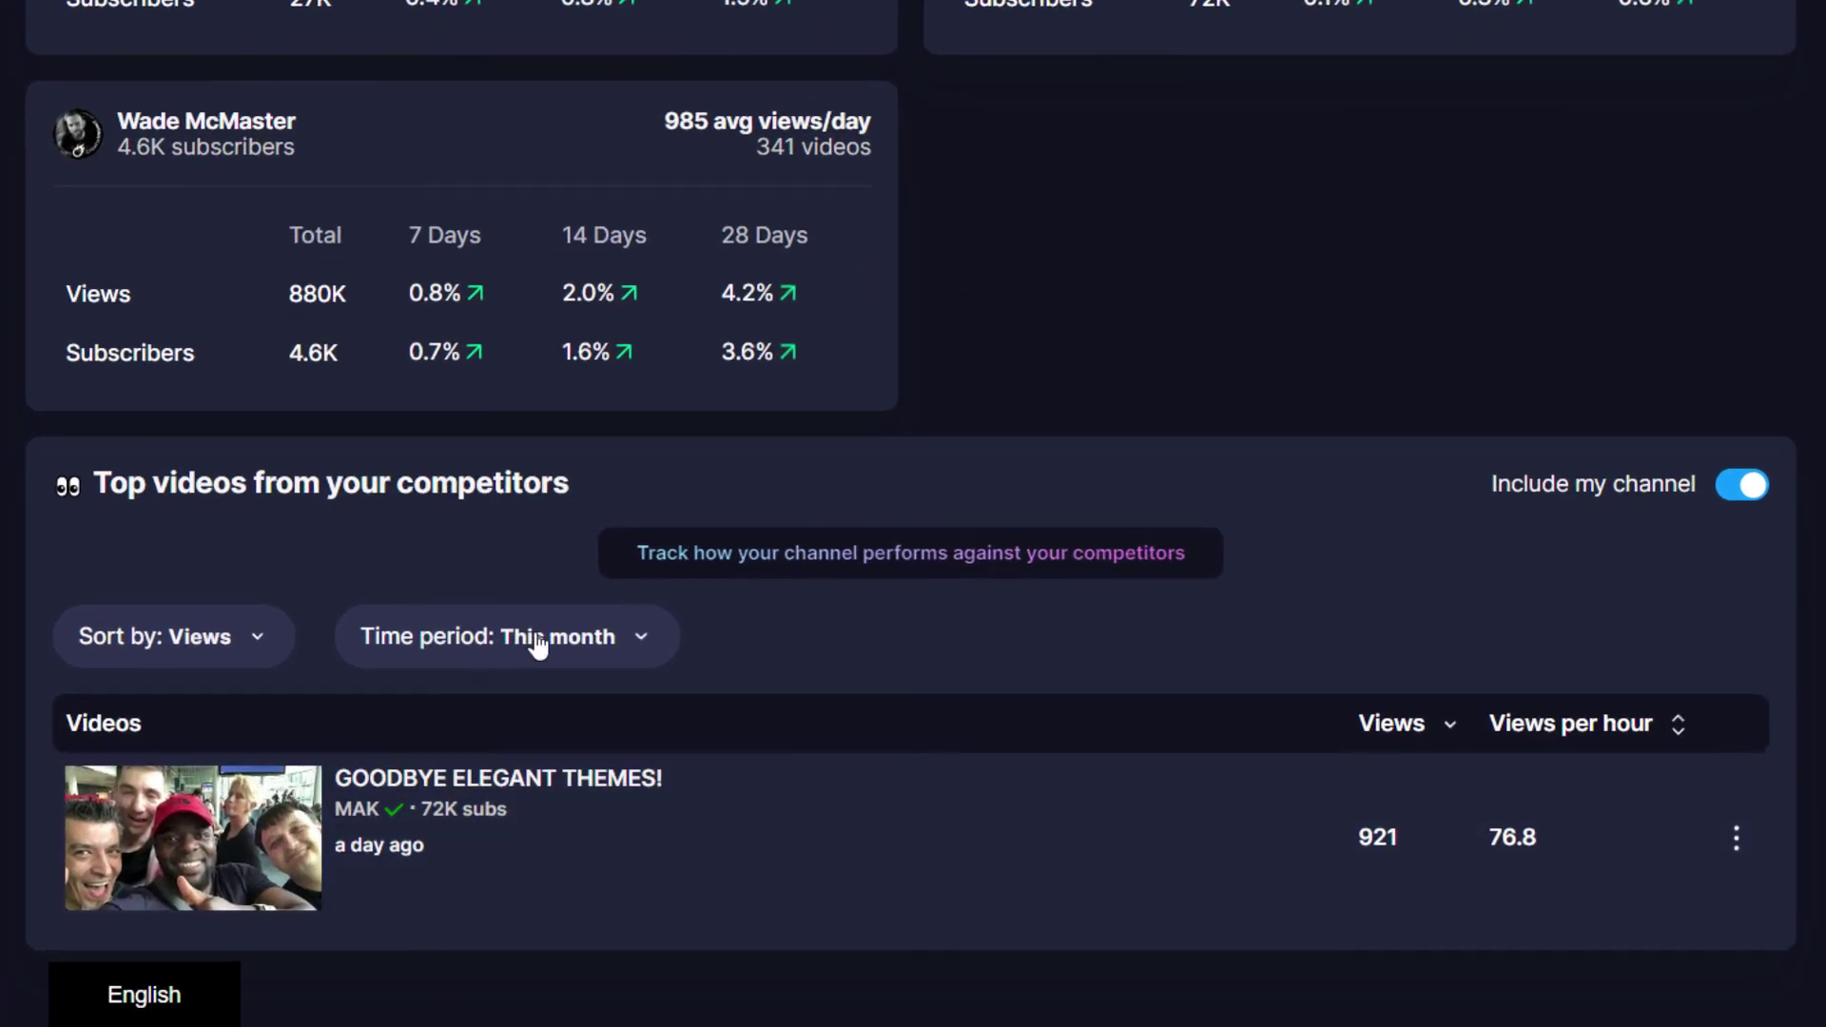
Browse competitors' top videos from All time, then set the period back to This month
click(538, 635)
click(468, 888)
scroll(857, 404, down, 6)
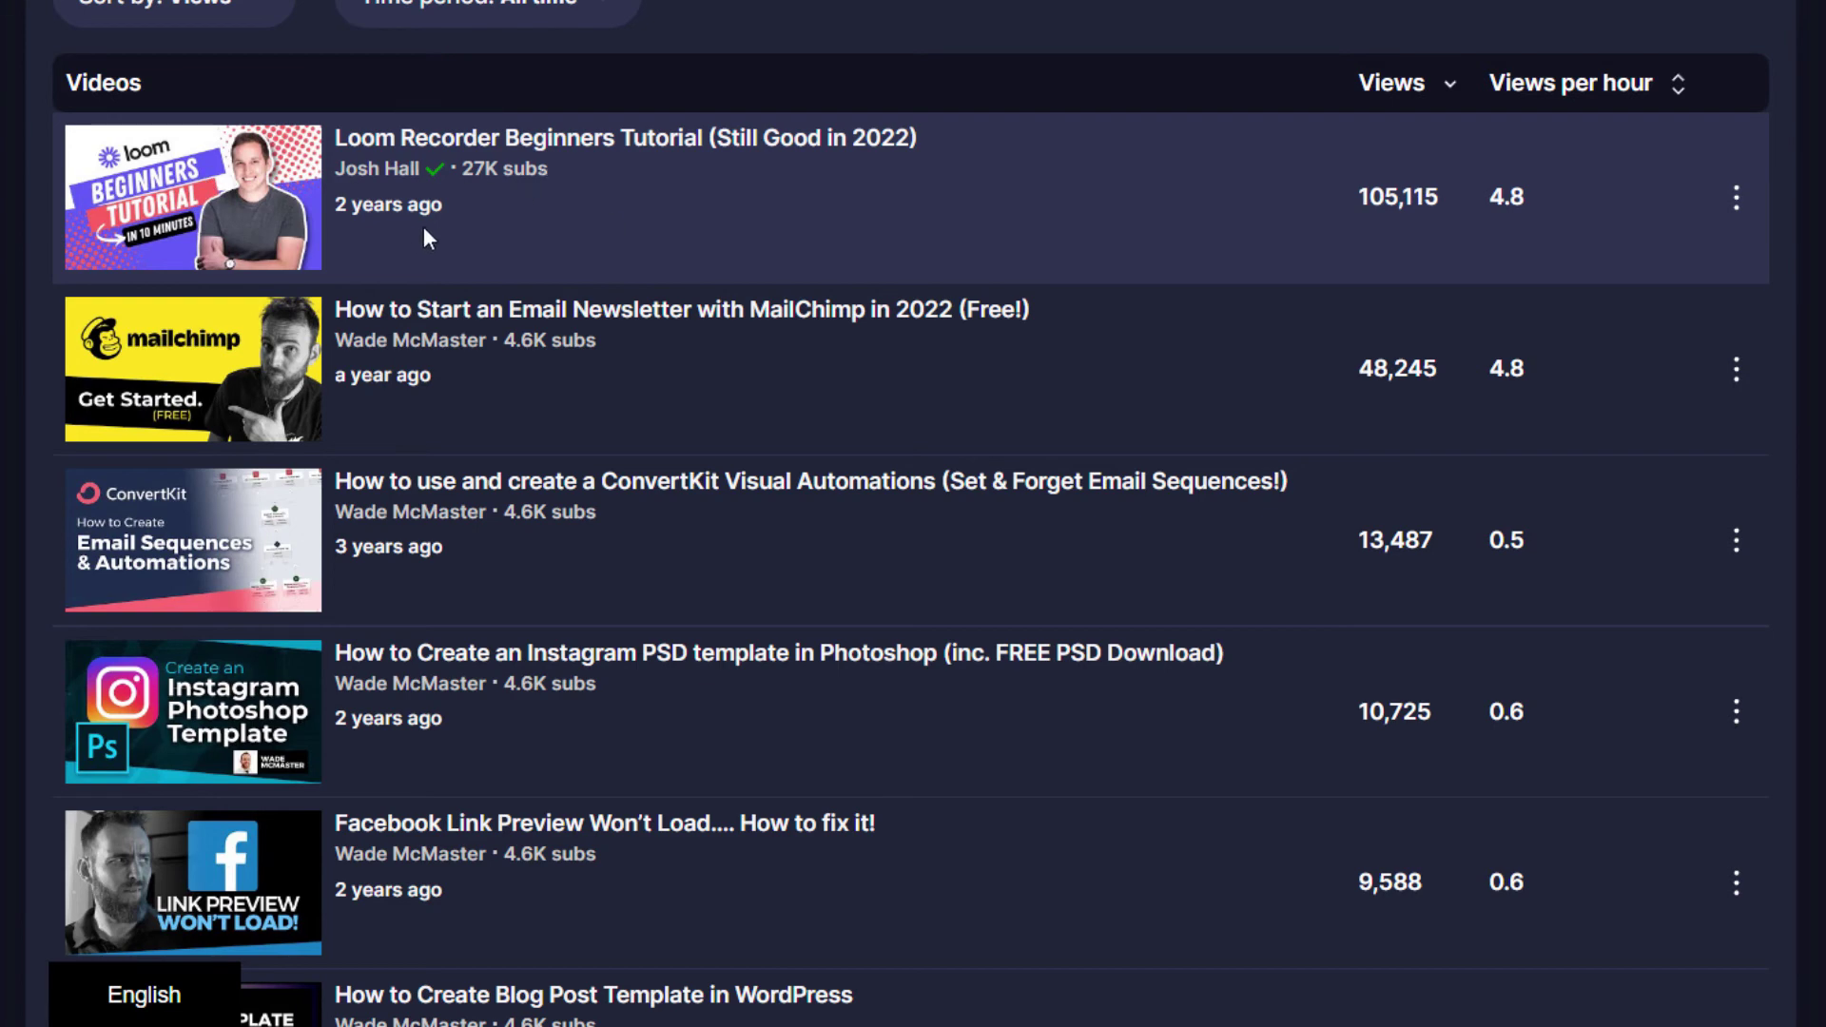
scroll(391, 236, down, 8)
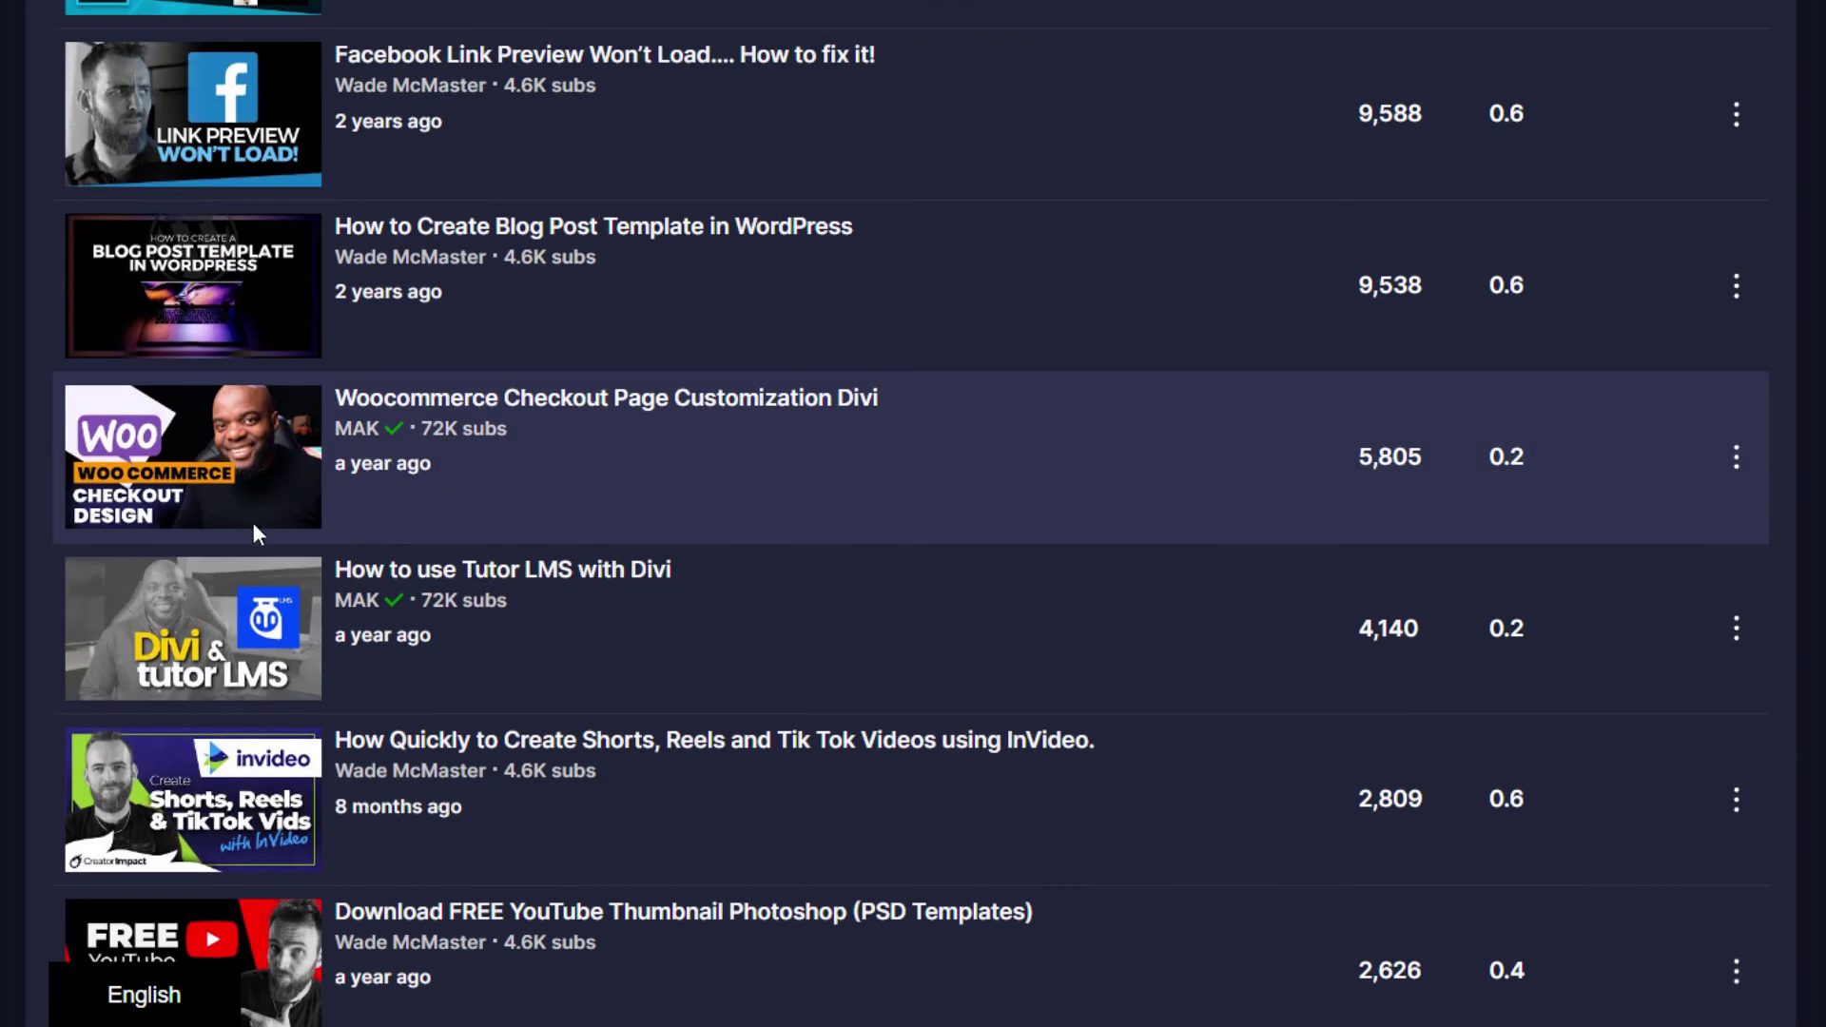
scroll(276, 533, down, 2)
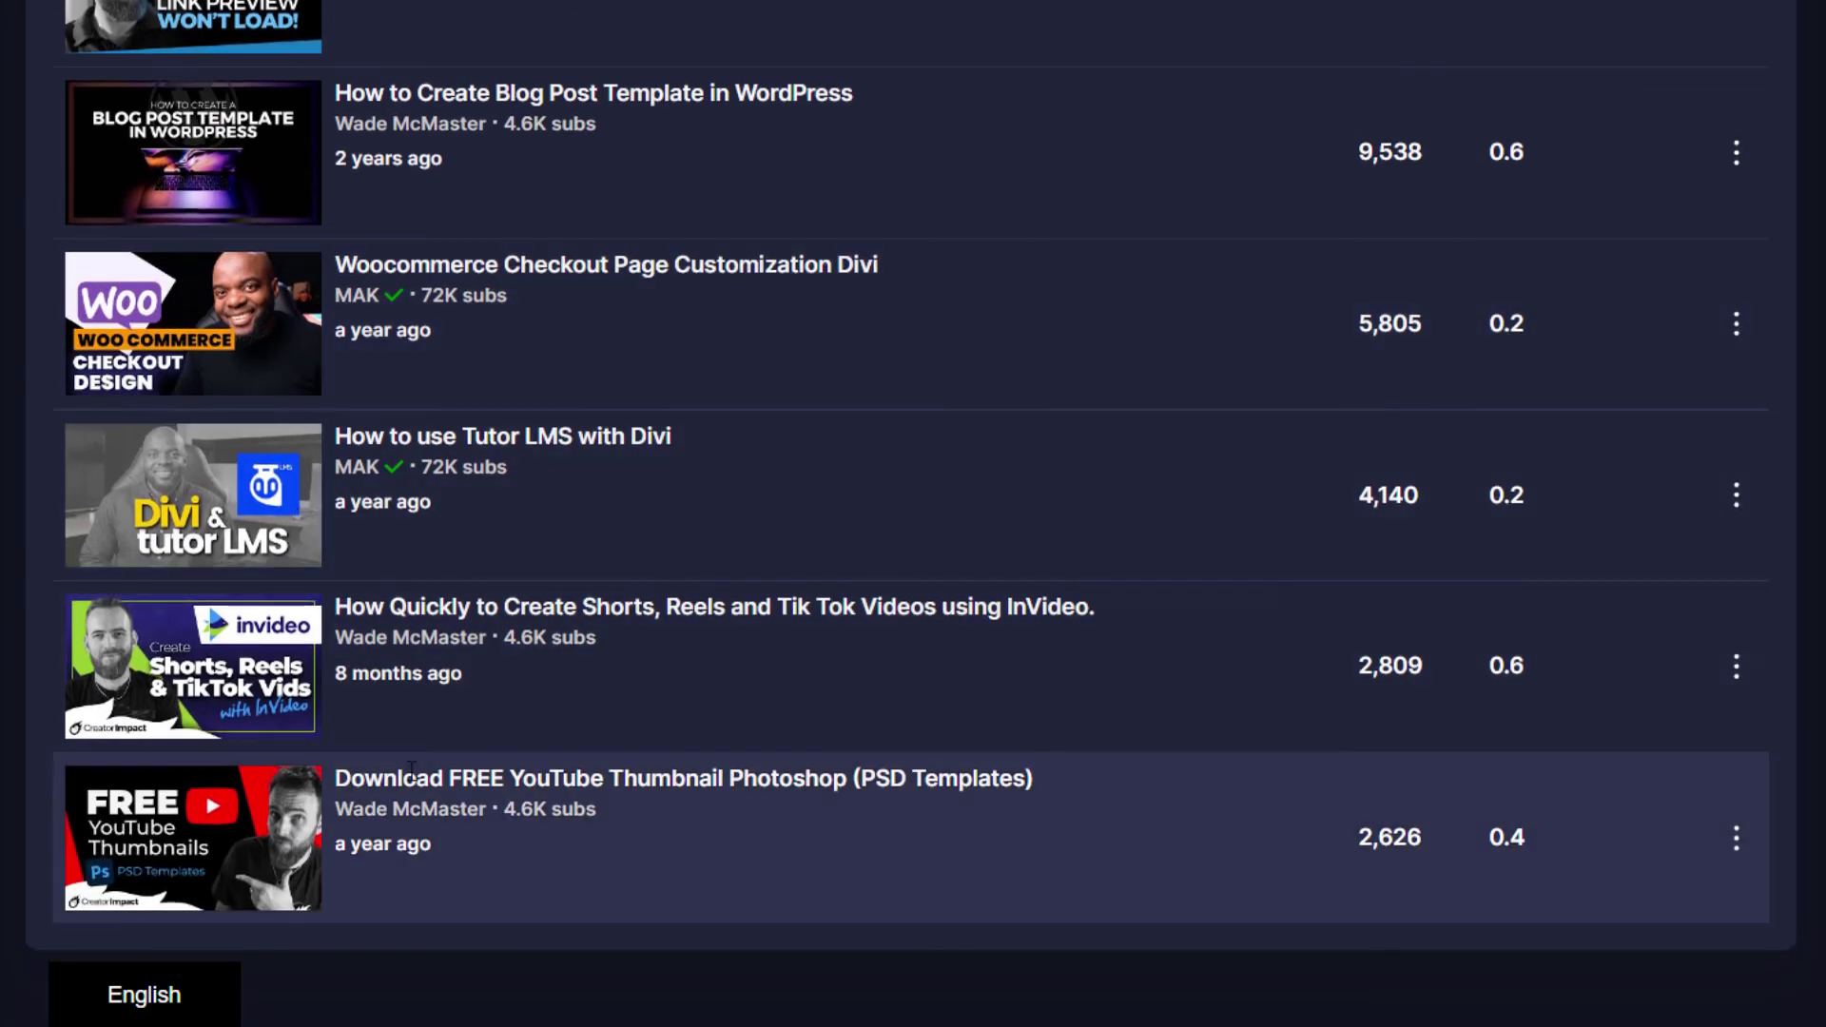
scroll(431, 563, up, 5)
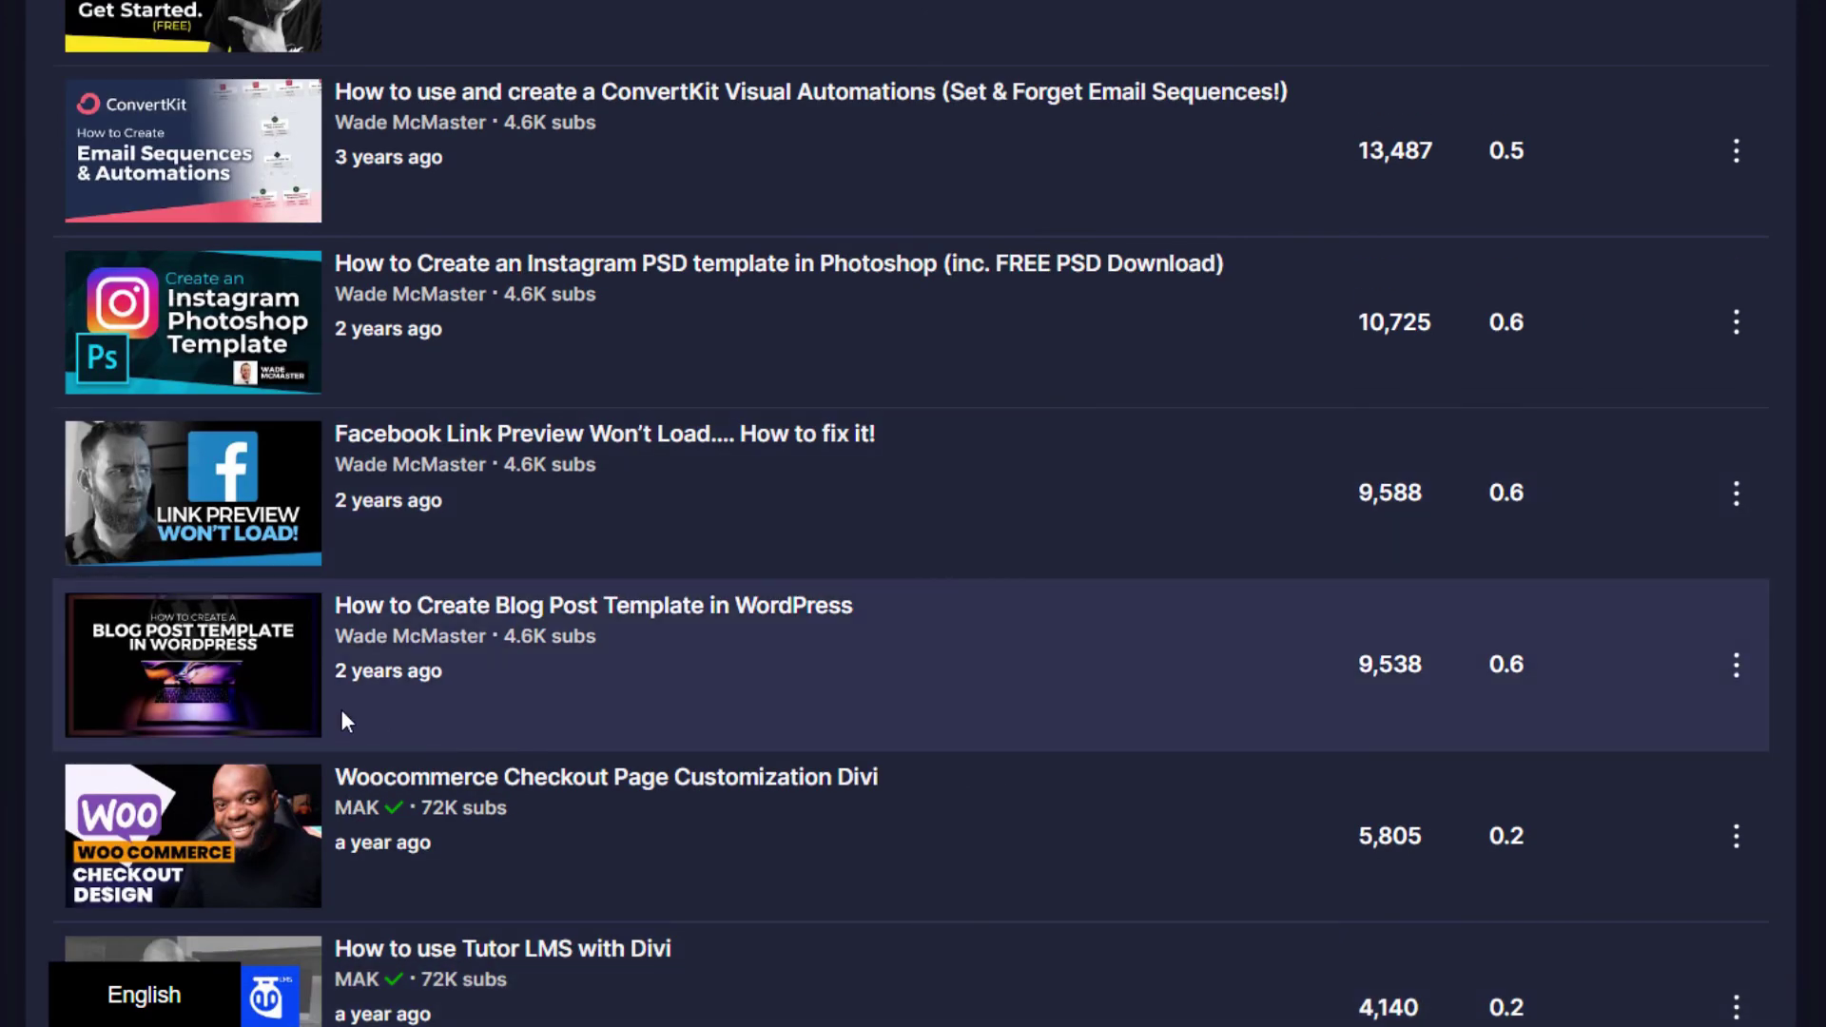
scroll(341, 709, up, 6)
scroll(532, 523, down, 6)
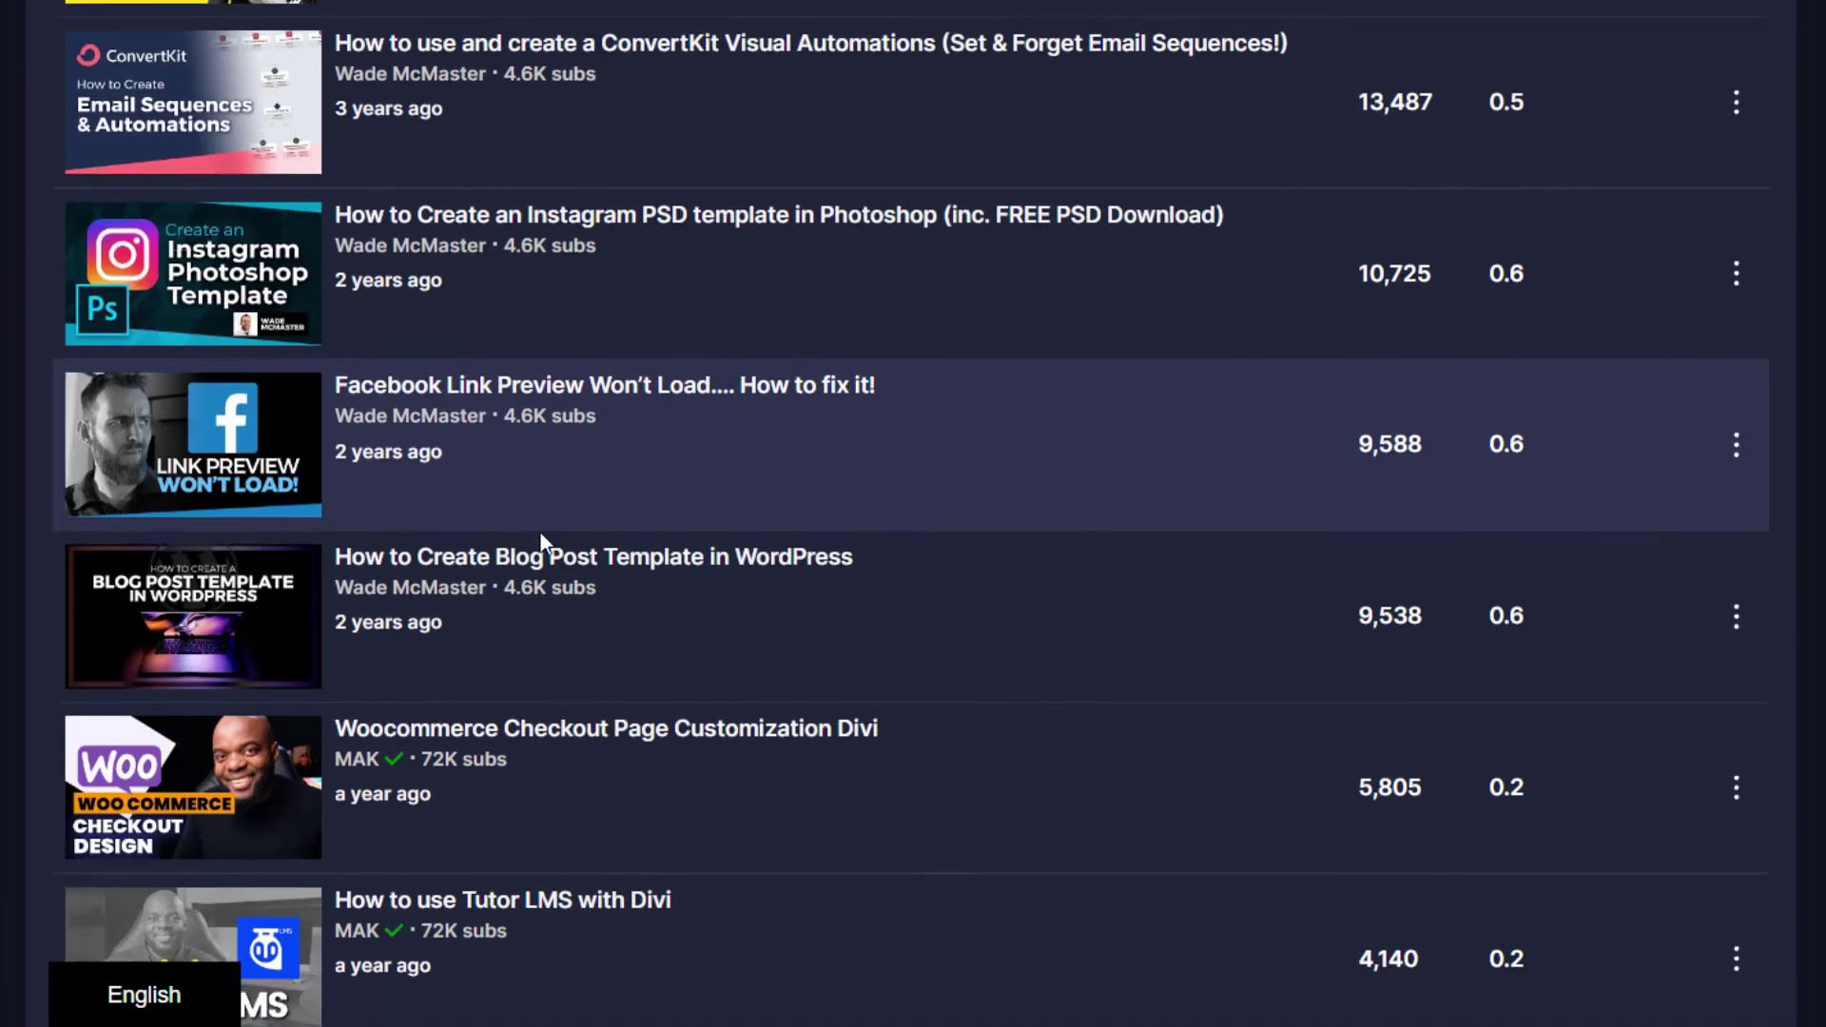
scroll(514, 647, down, 4)
scroll(476, 760, up, 12)
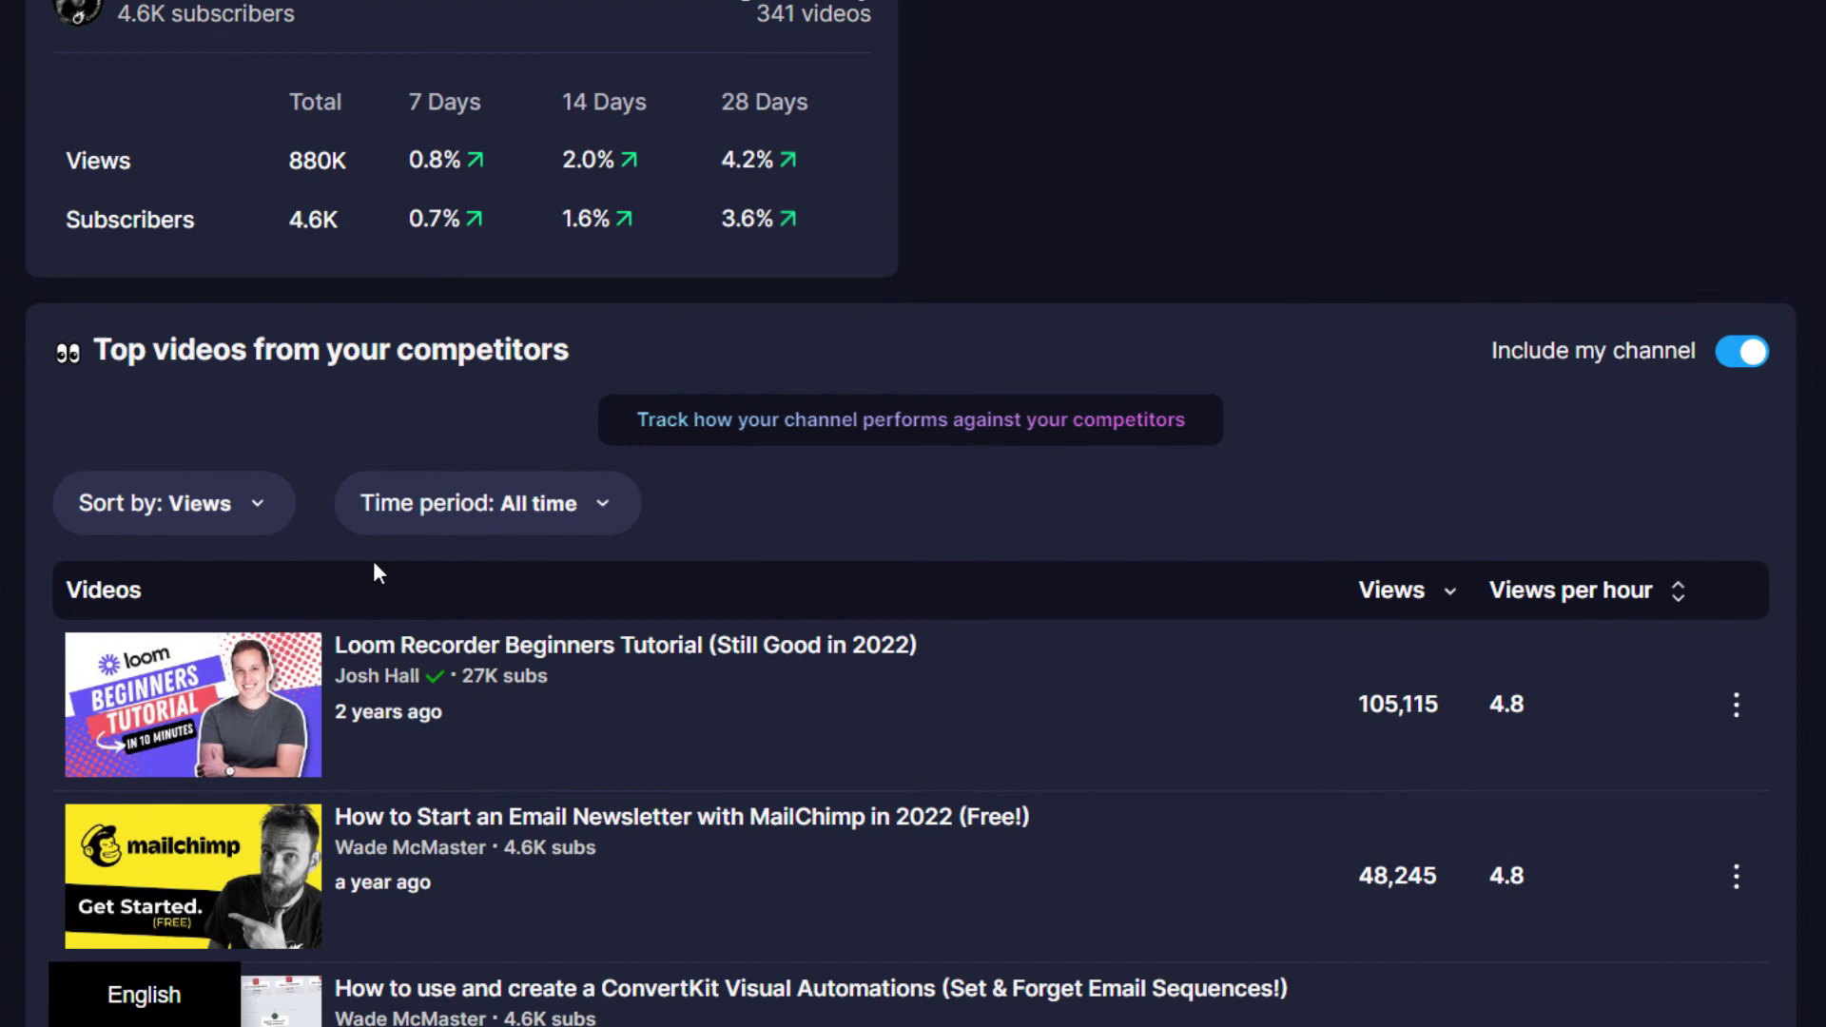
click(418, 529)
click(450, 694)
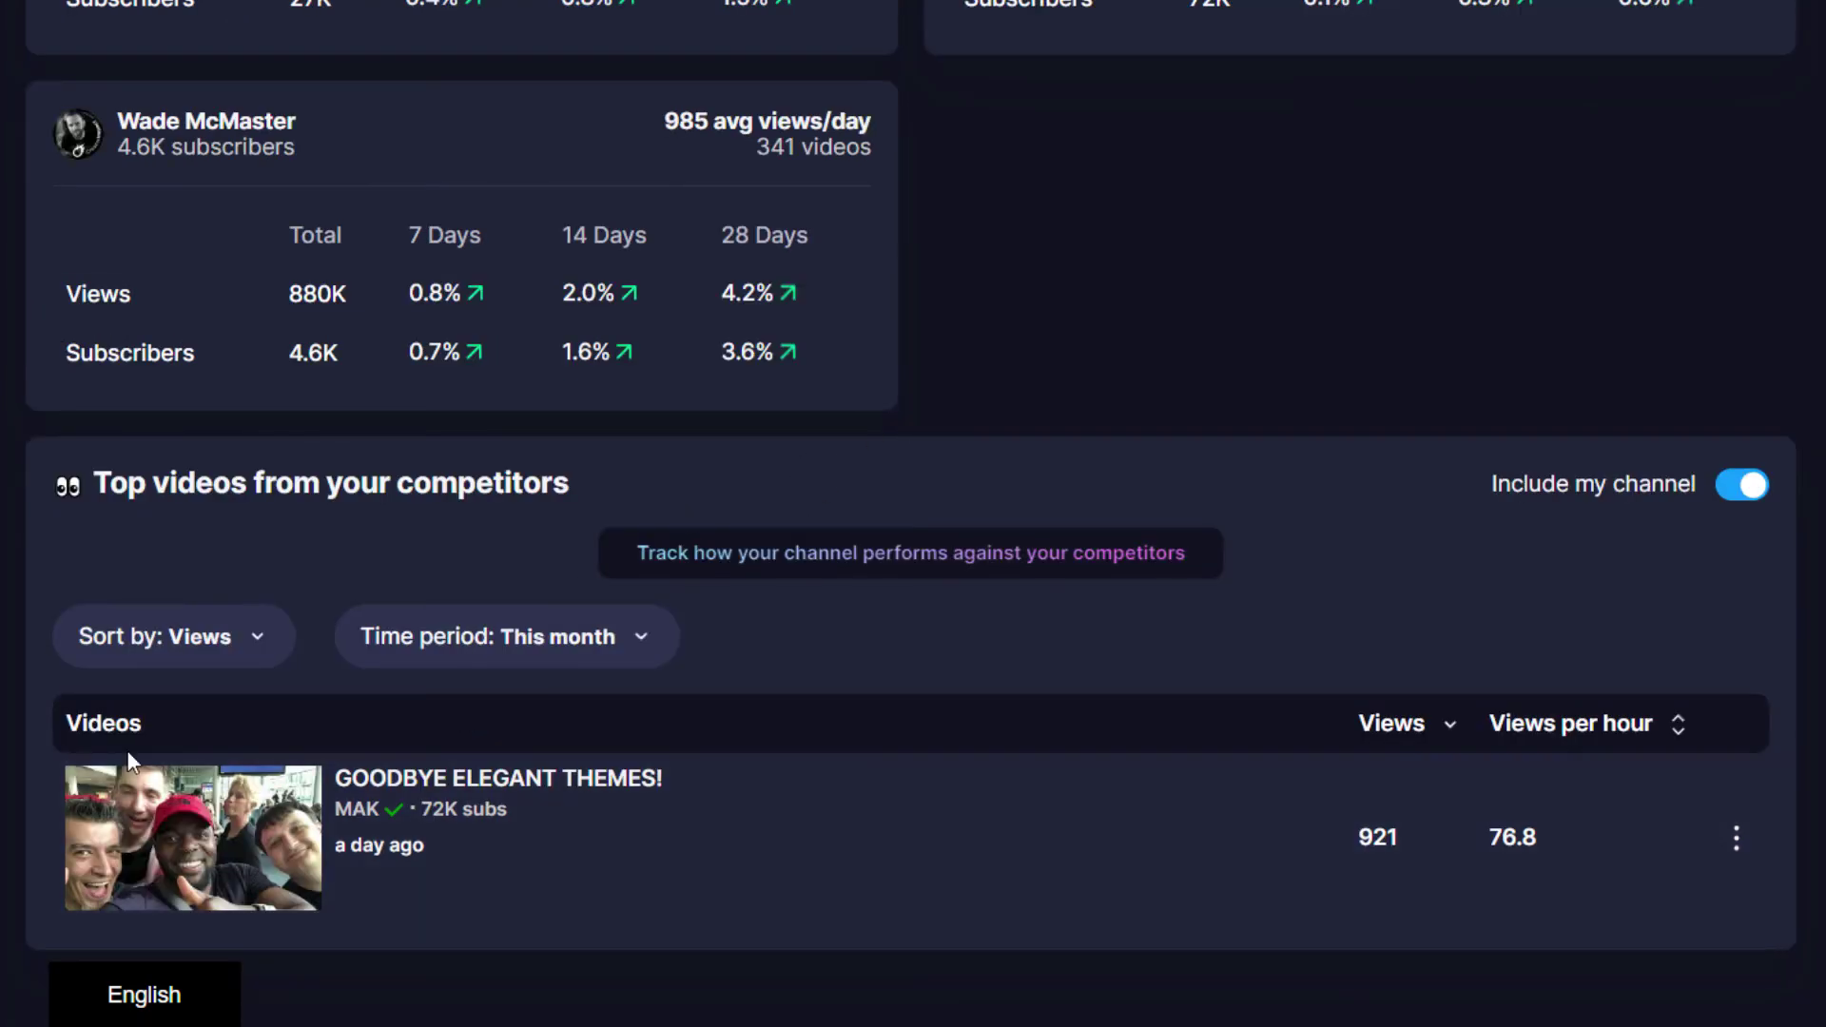
scroll(424, 793, up, 15)
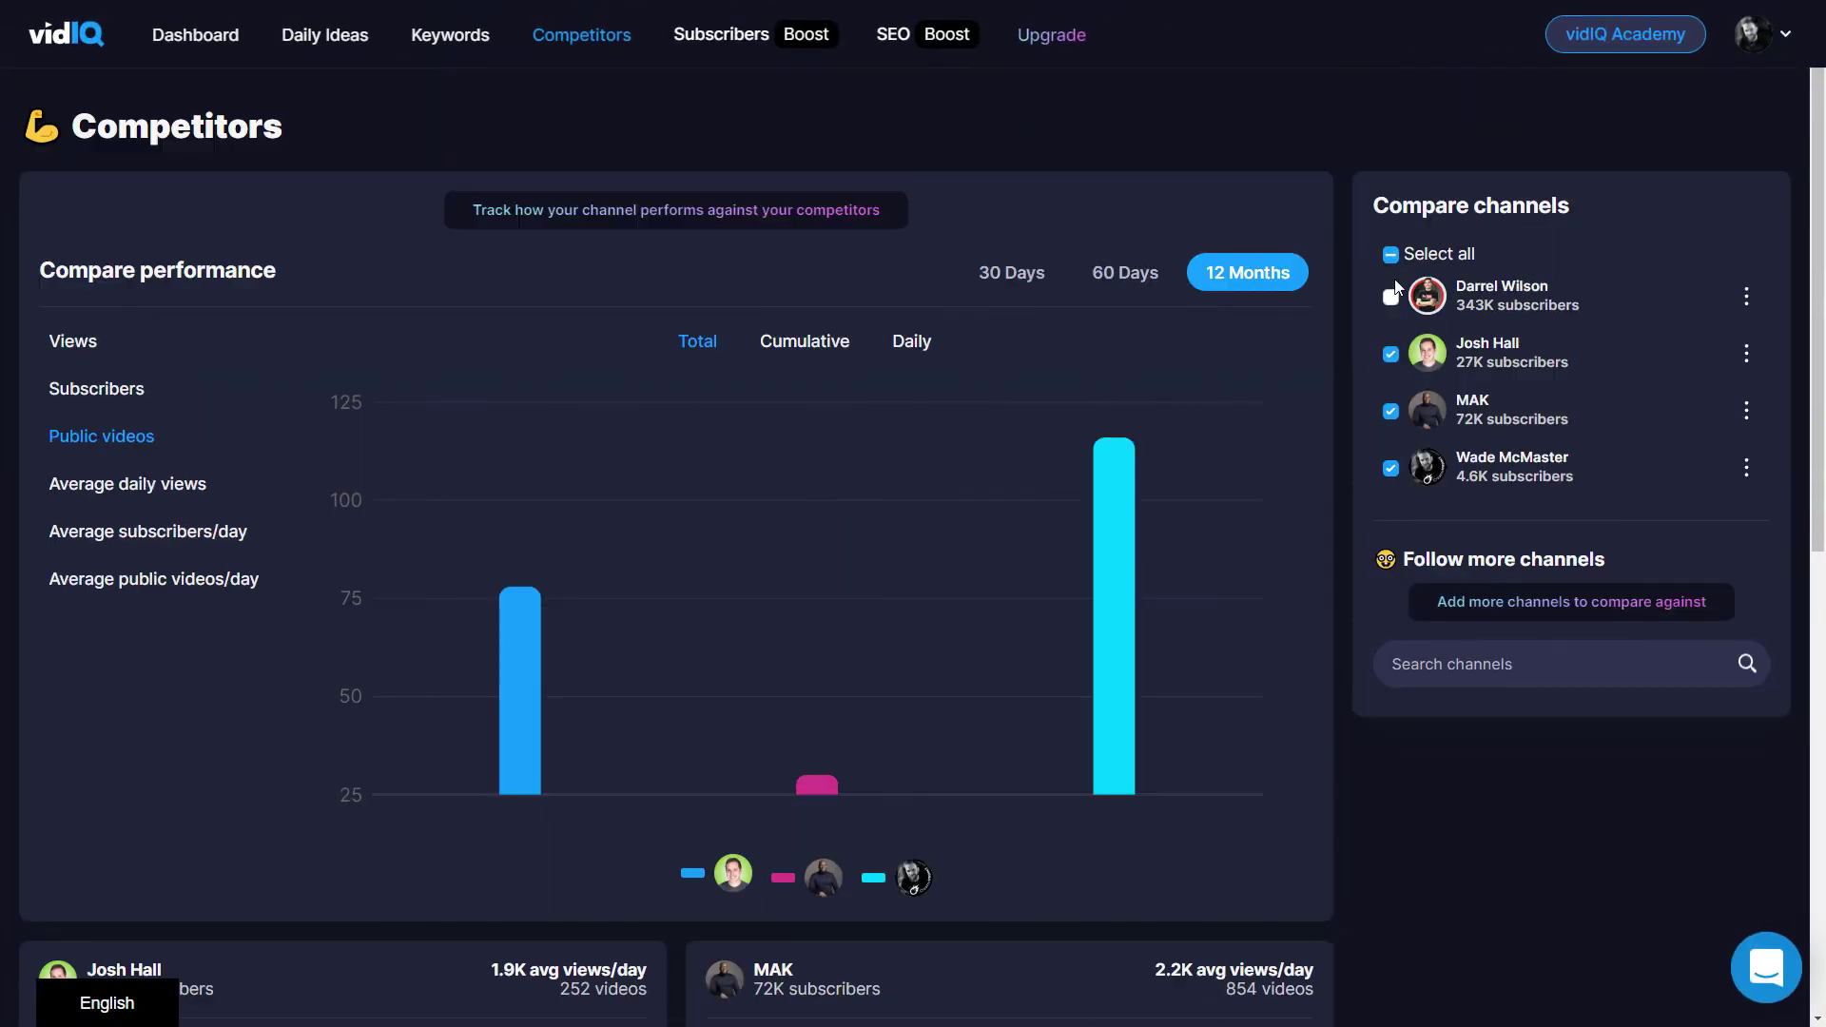
Re-tick the 343K-subscriber channel; its WordPress tutorial tops this month's videos with 90,194 views
click(1391, 298)
scroll(793, 567, down, 10)
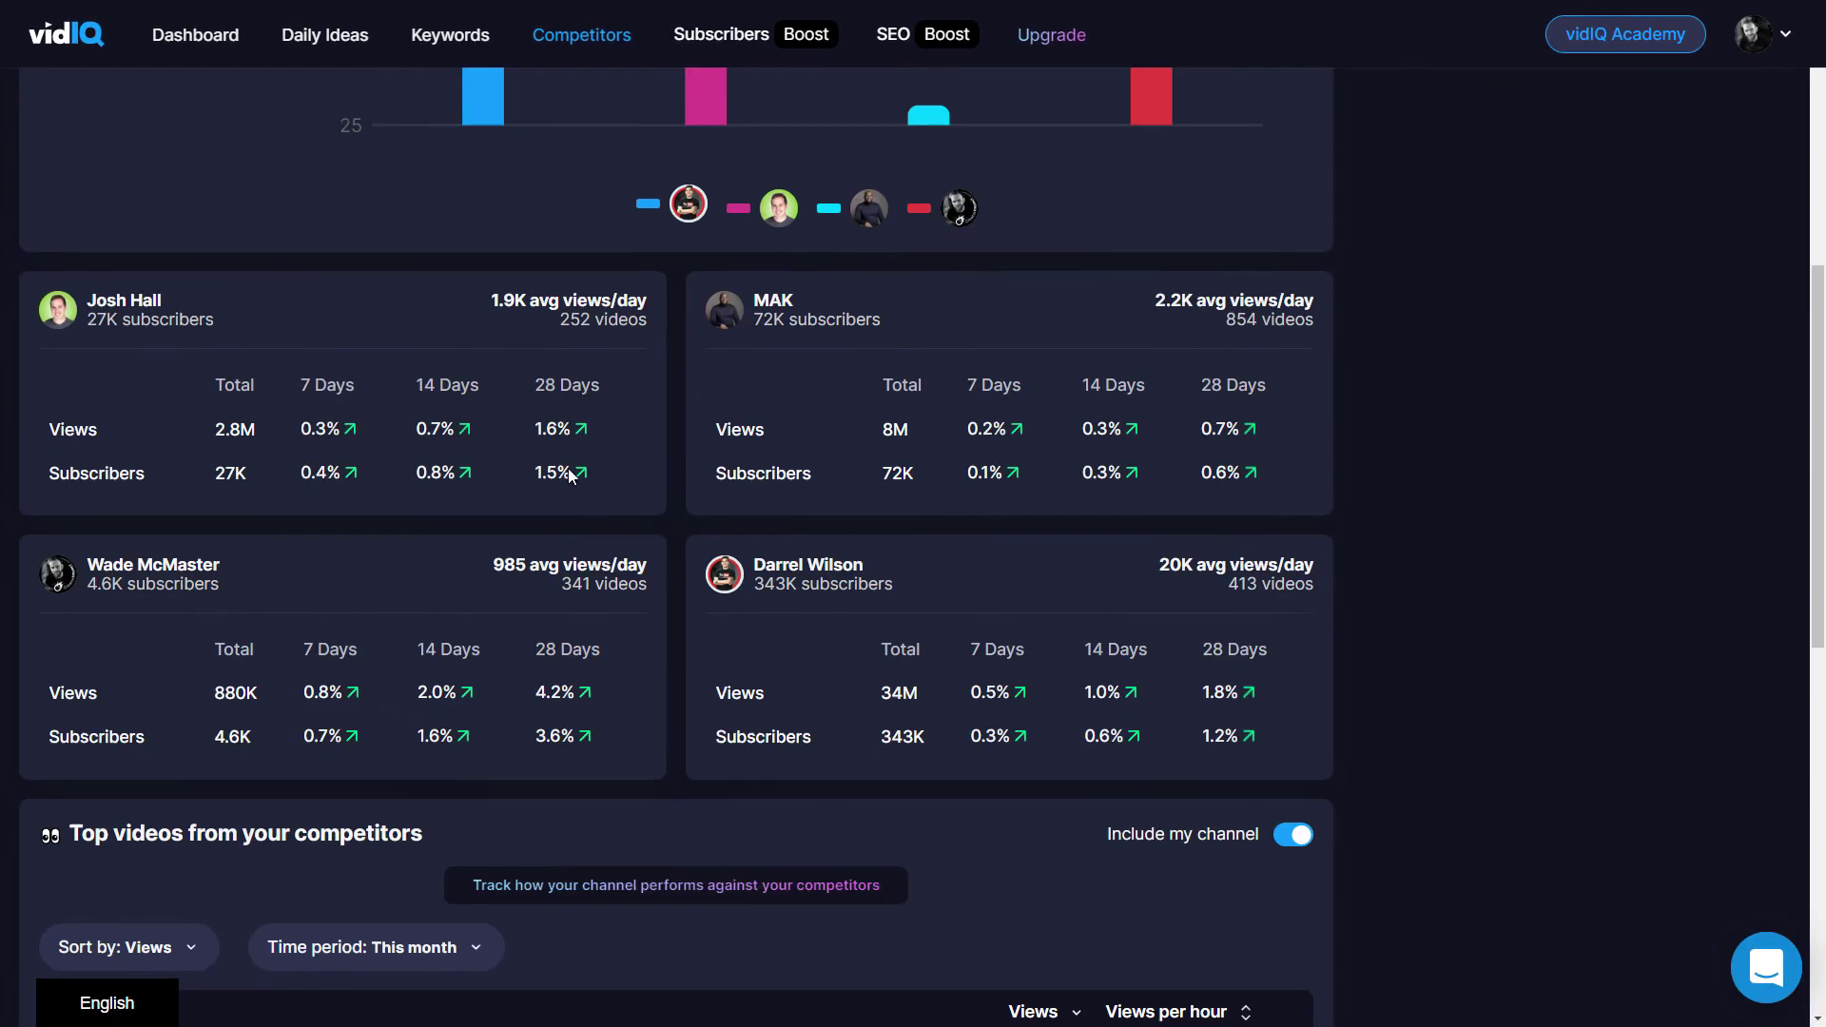
scroll(571, 441, down, 4)
scroll(555, 601, up, 9)
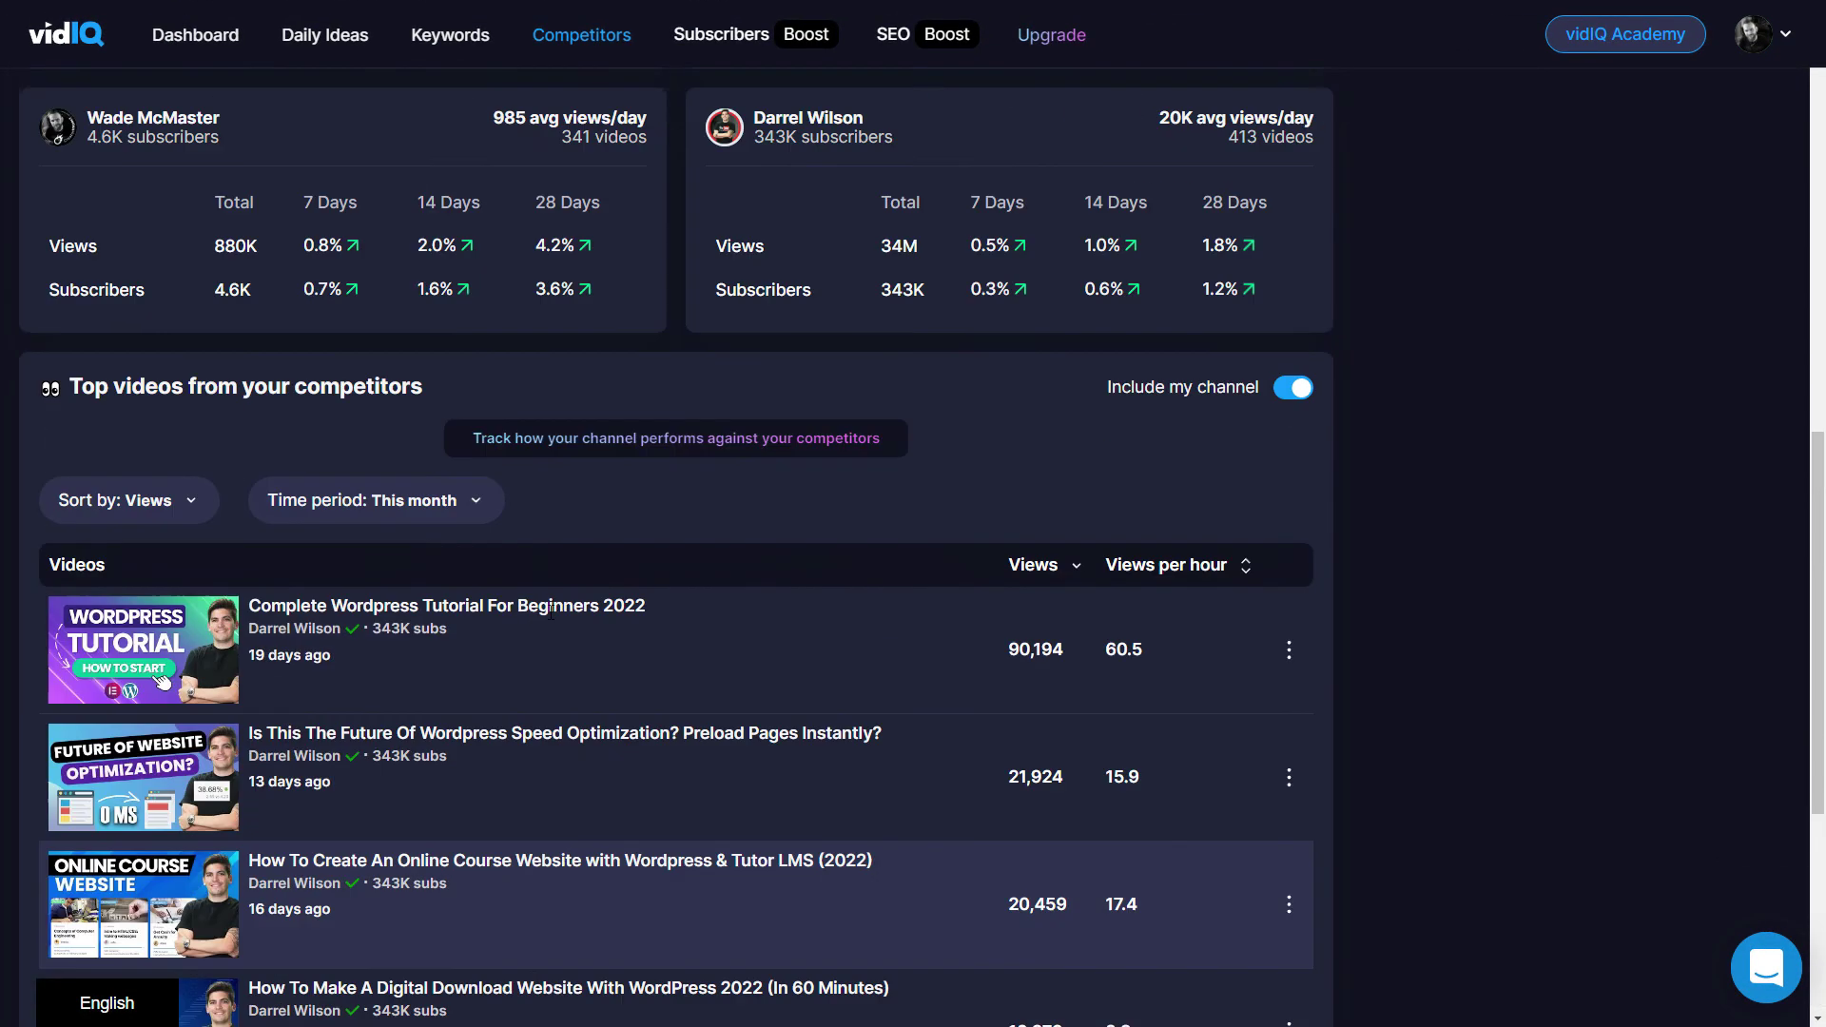
scroll(632, 534, up, 6)
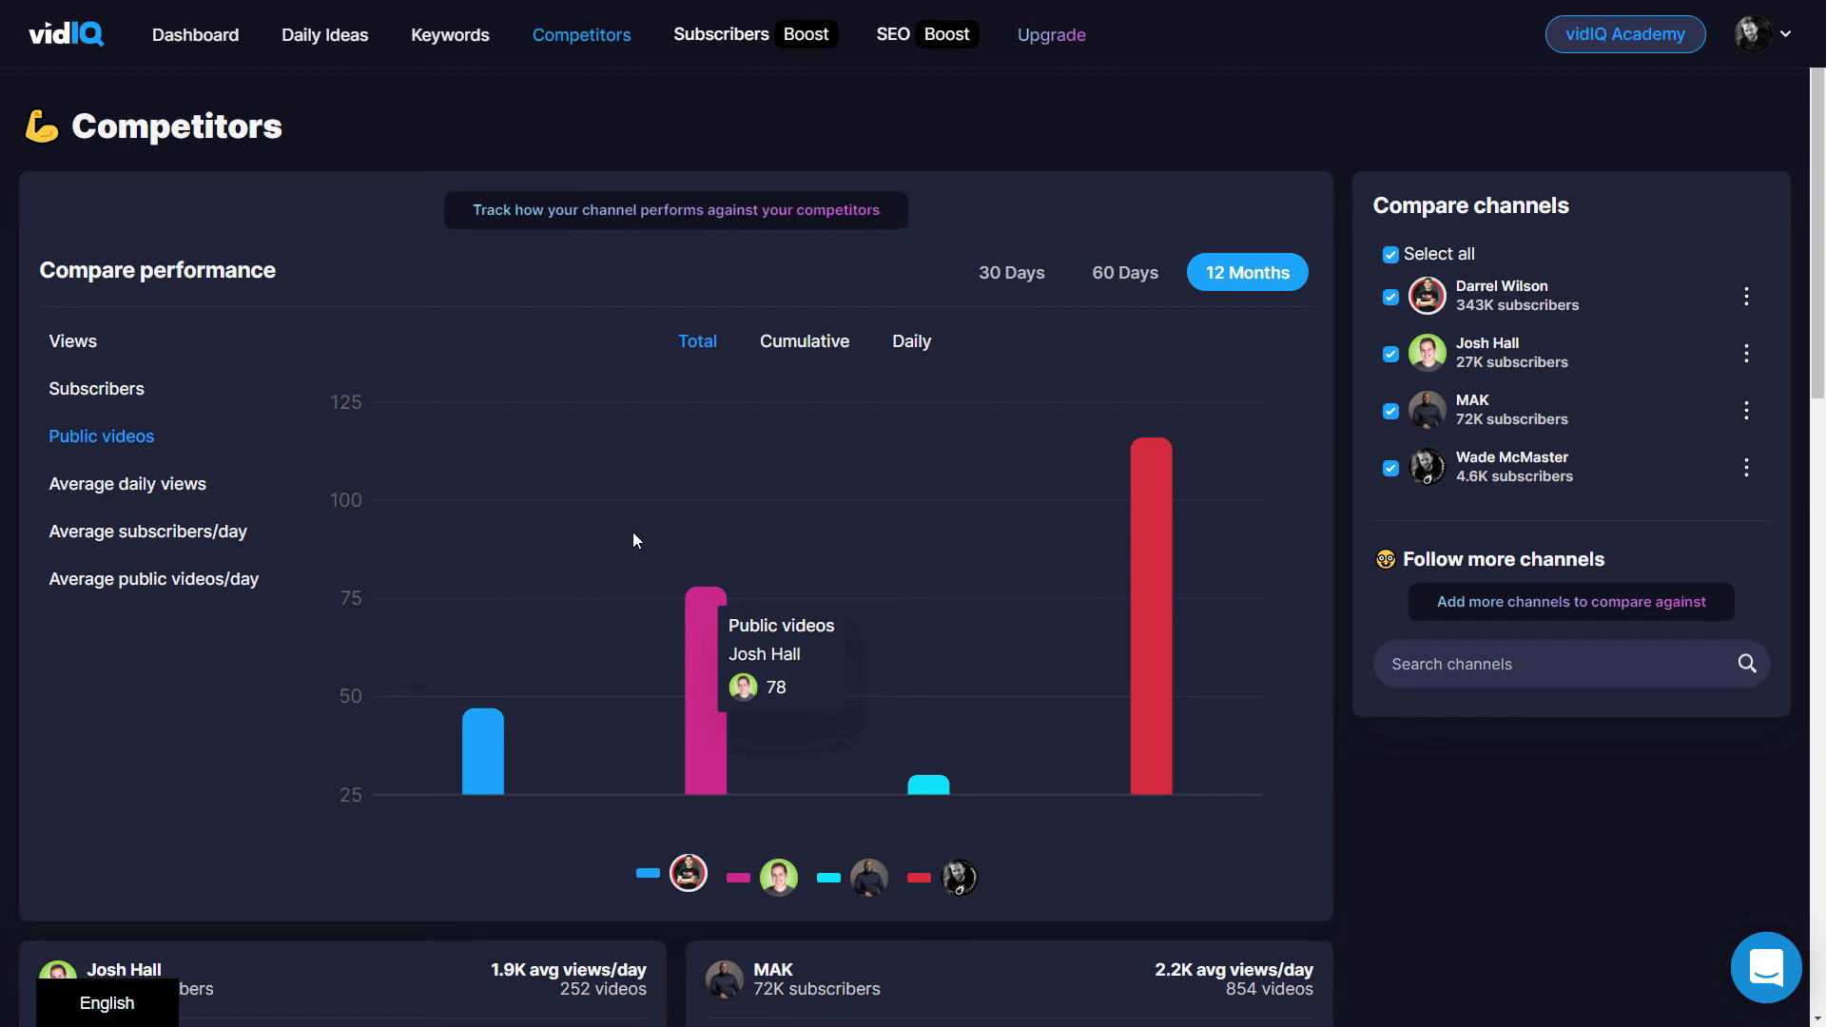
scroll(666, 532, down, 14)
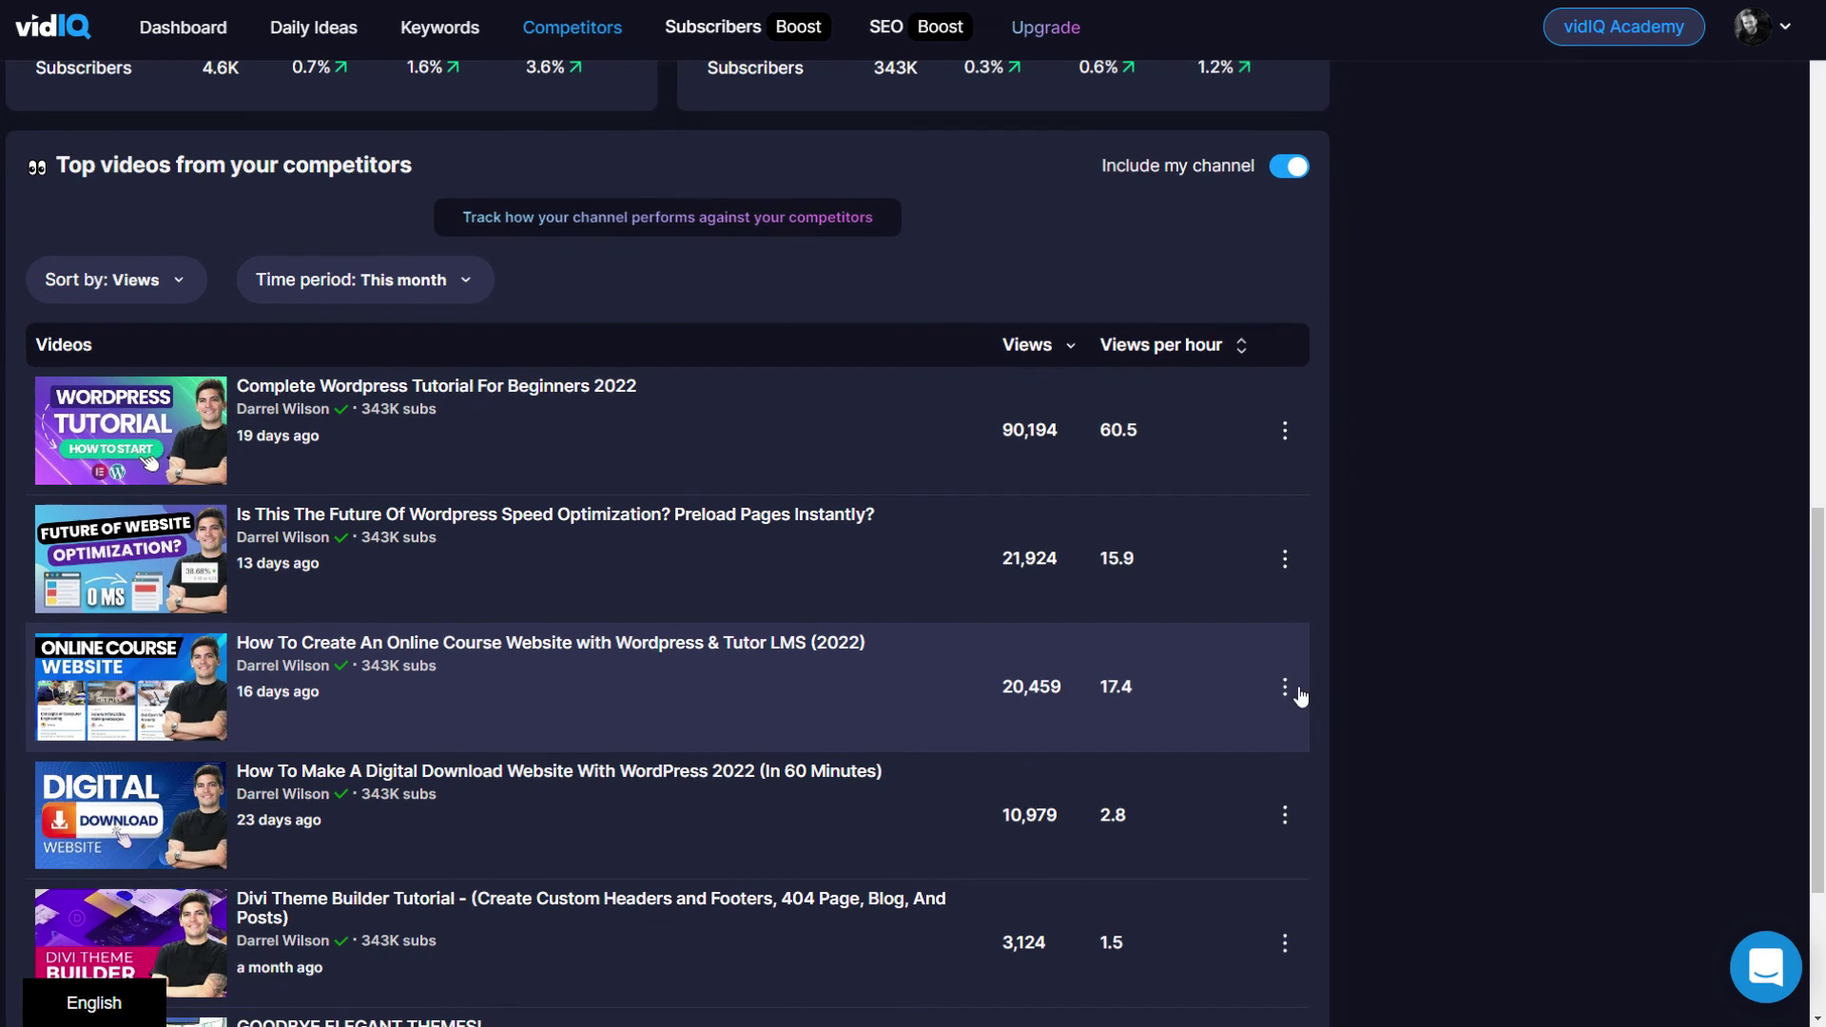
Open the competitor's Tutor LMS course video on YouTube, pause it, and review vidIQ's SEO panel
click(1288, 688)
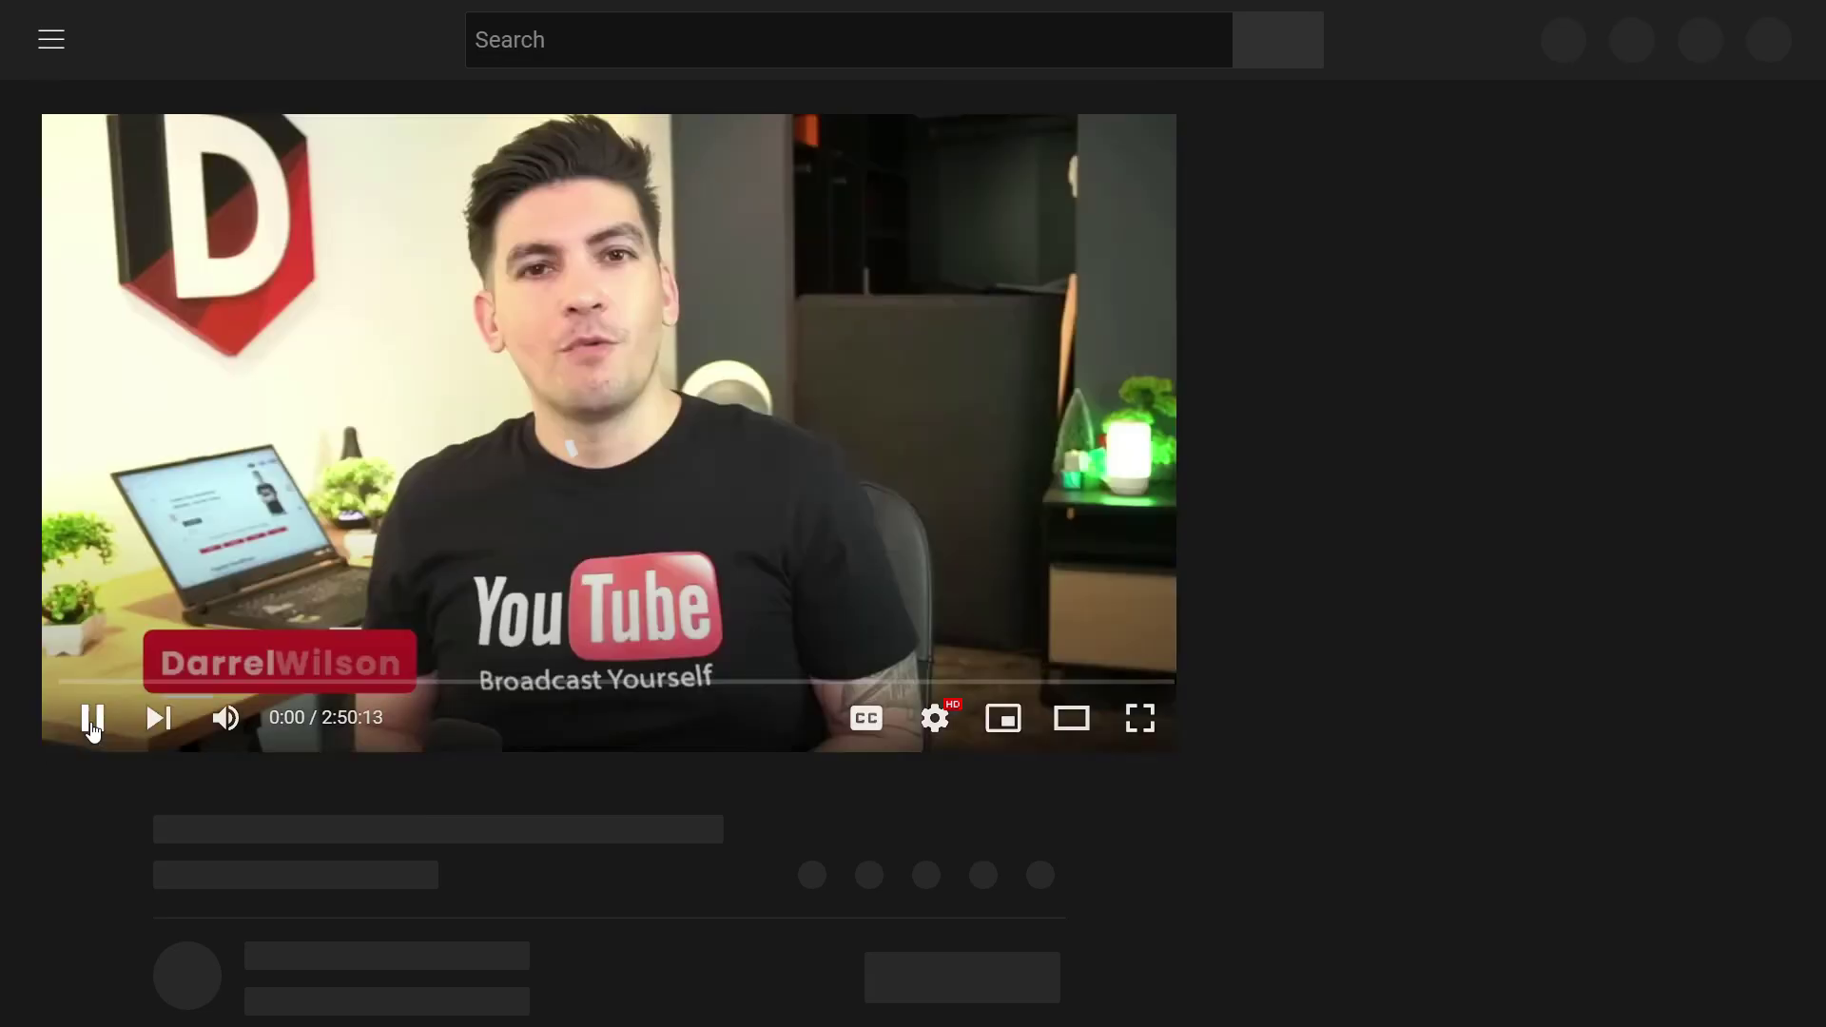
click(84, 720)
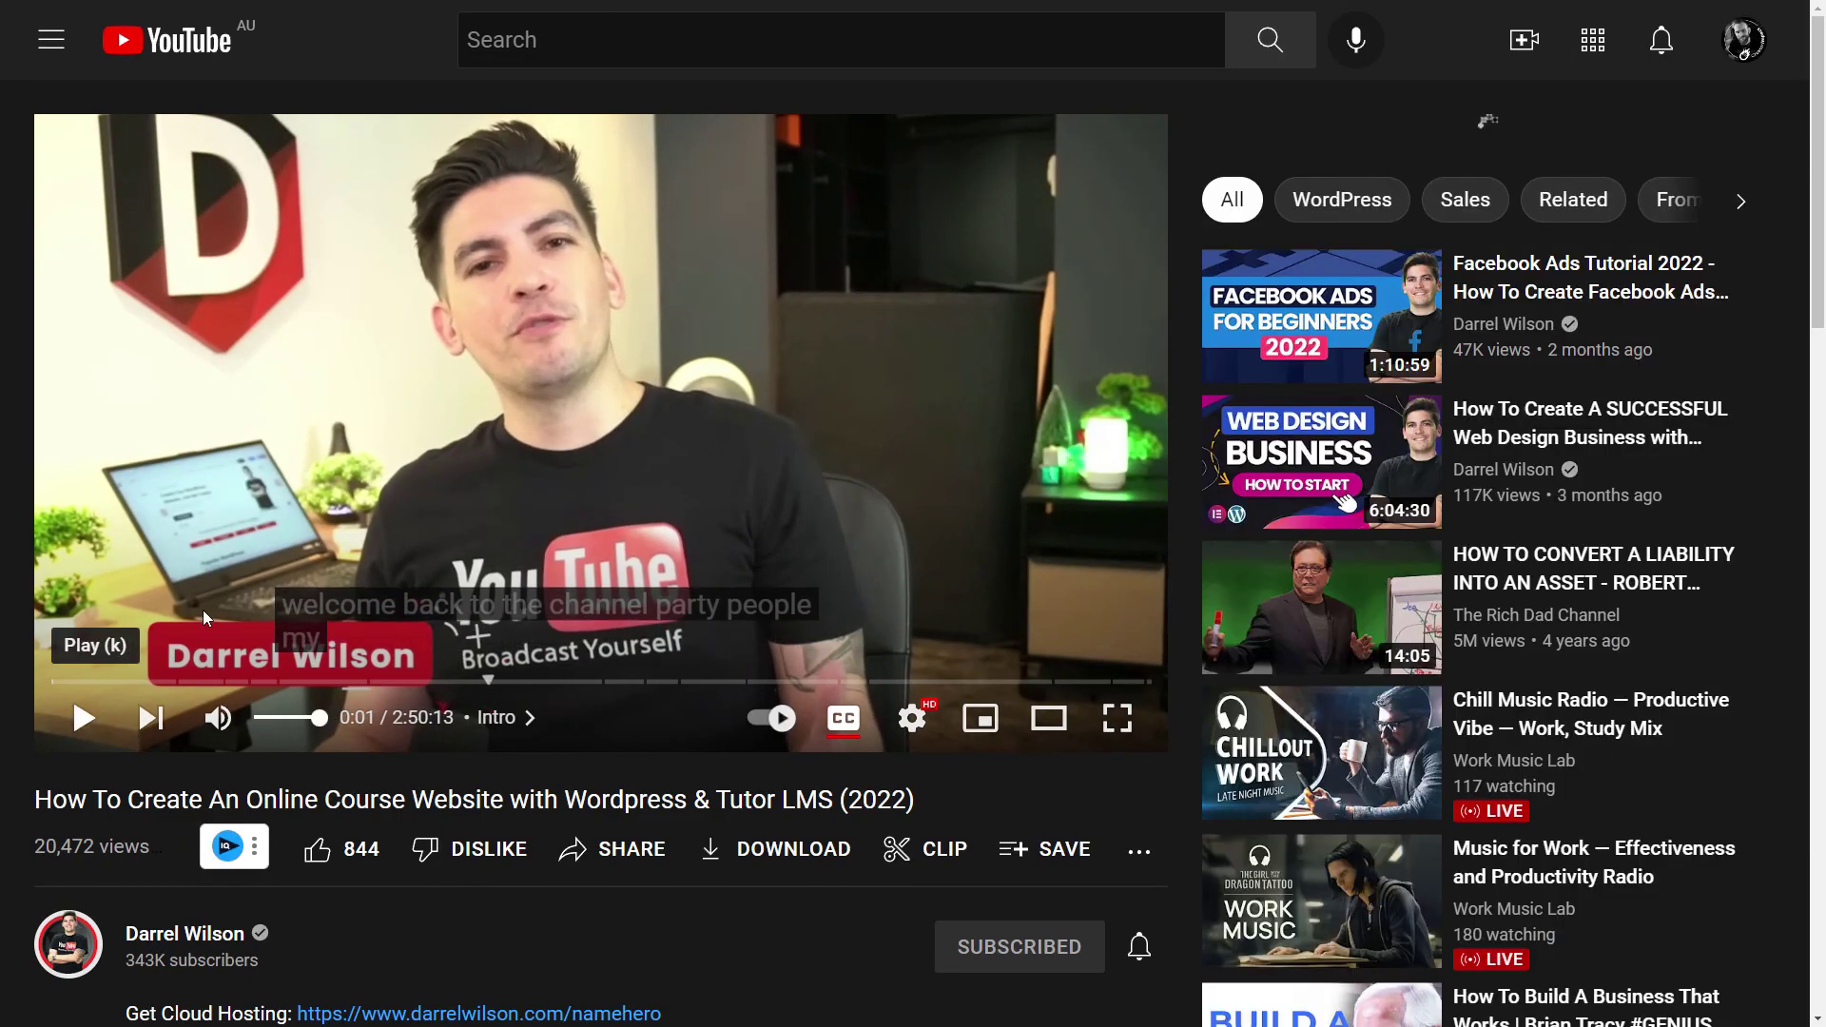
scroll(1571, 548, down, 4)
scroll(1571, 548, down, 4)
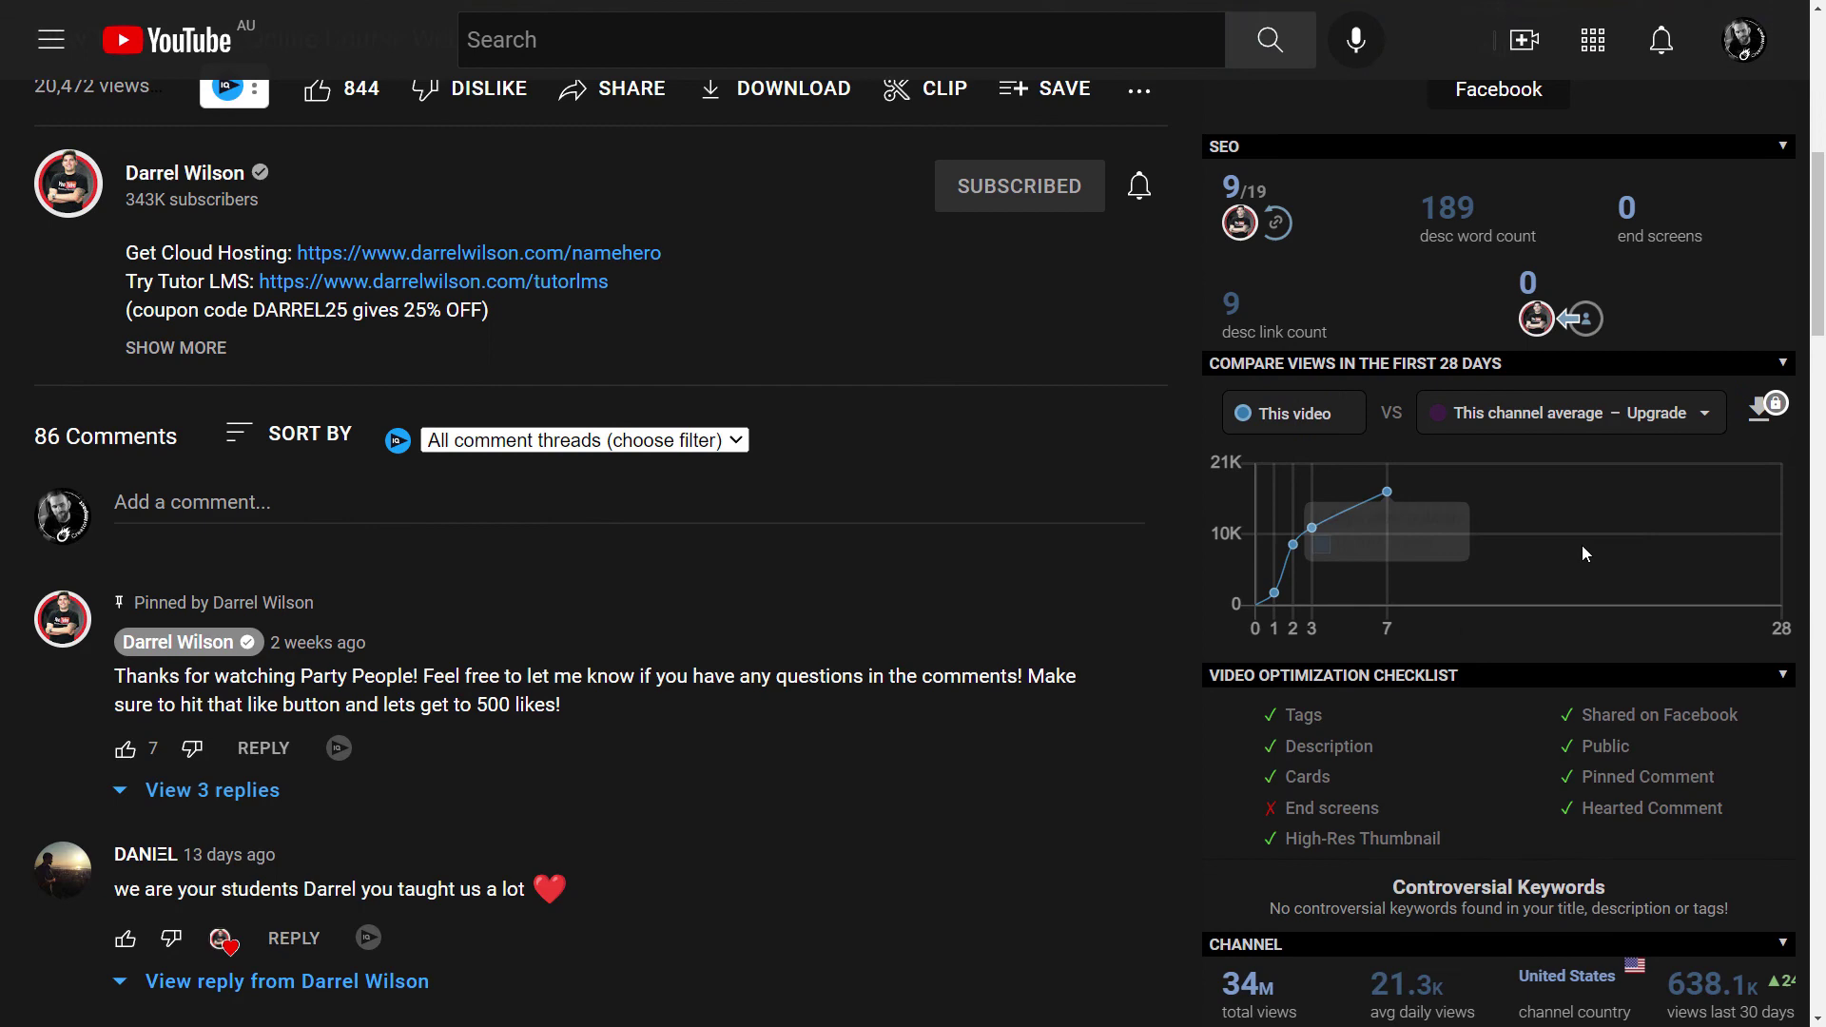
mouse_move(1582, 545)
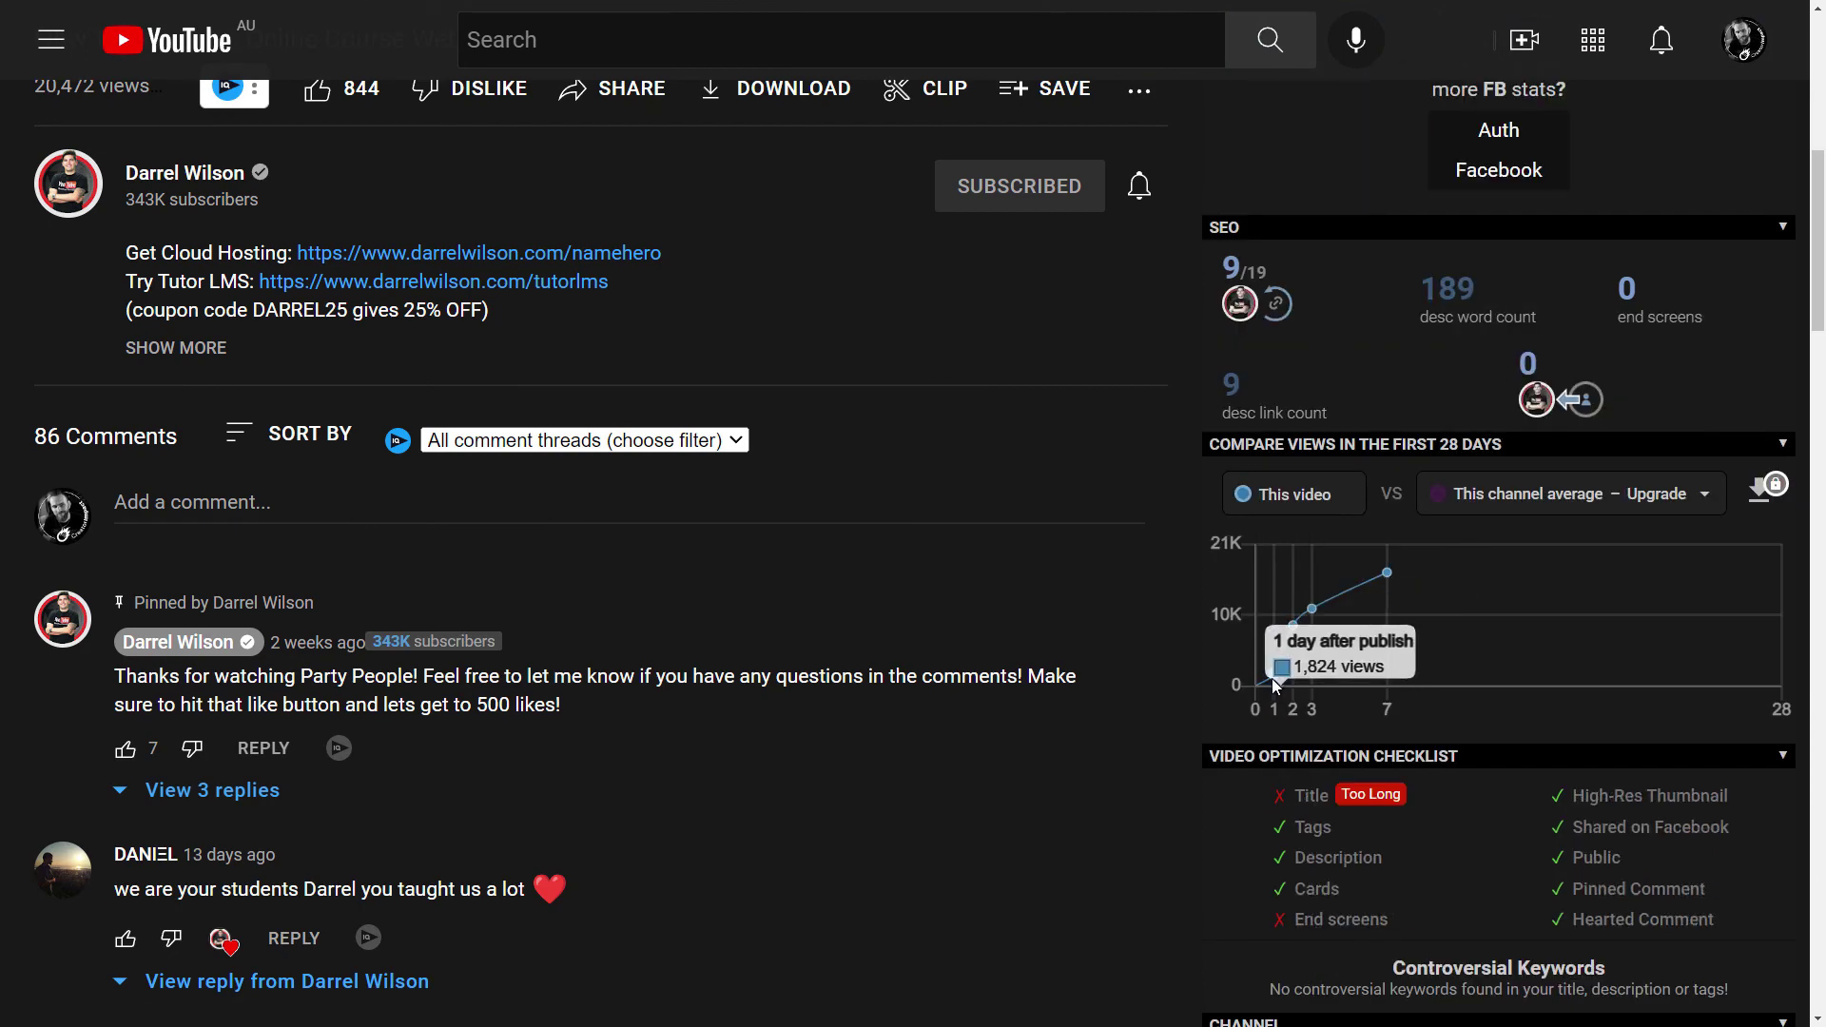
scroll(1279, 502, down, 3)
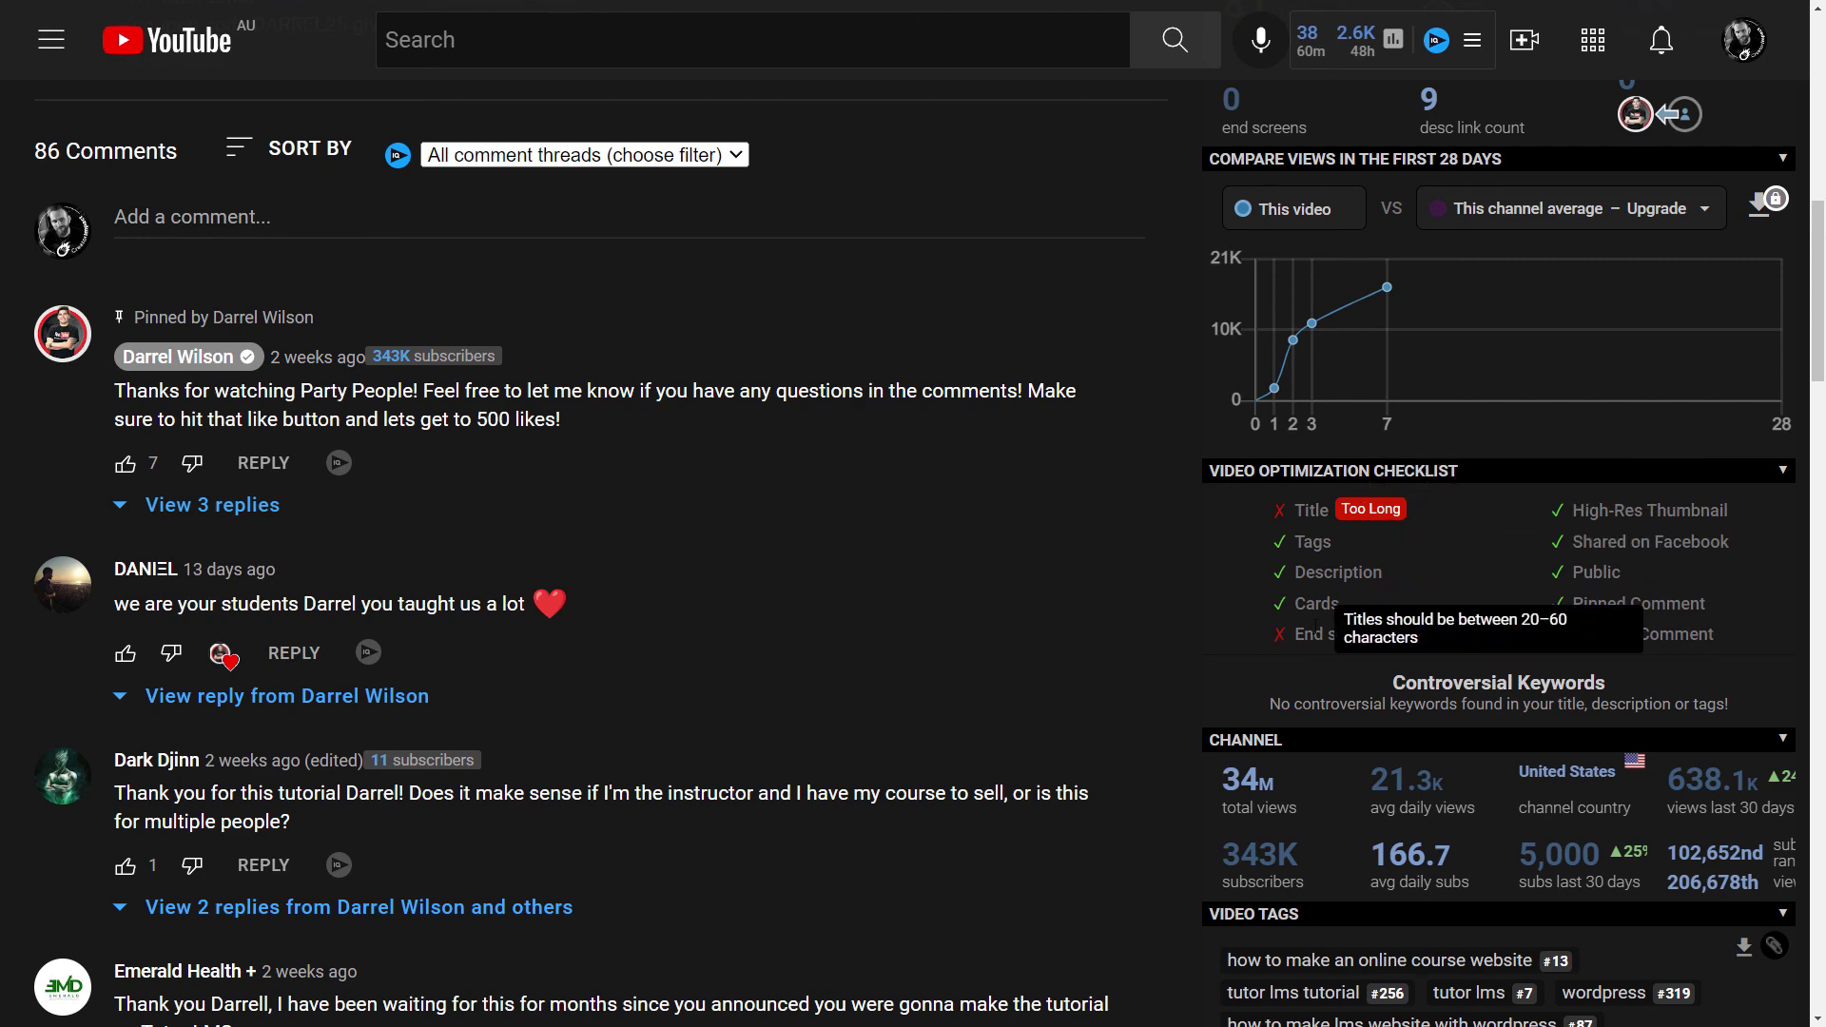
scroll(1360, 490, down, 4)
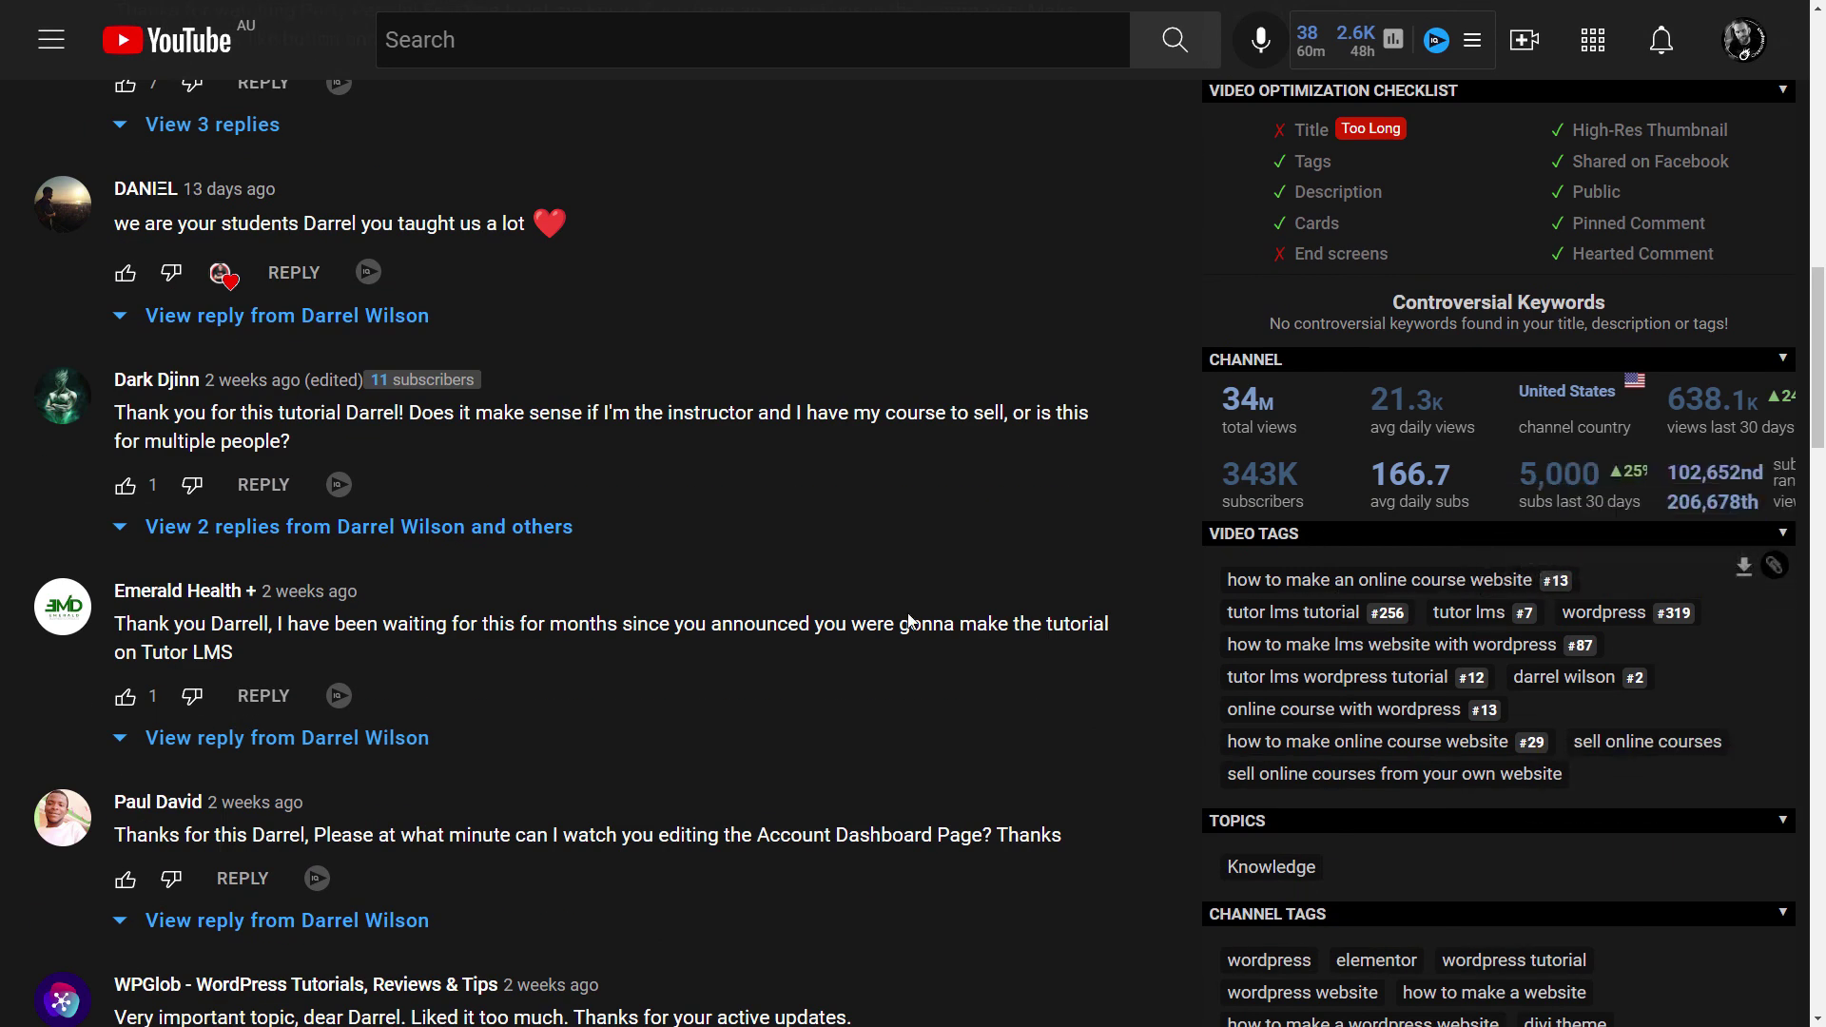